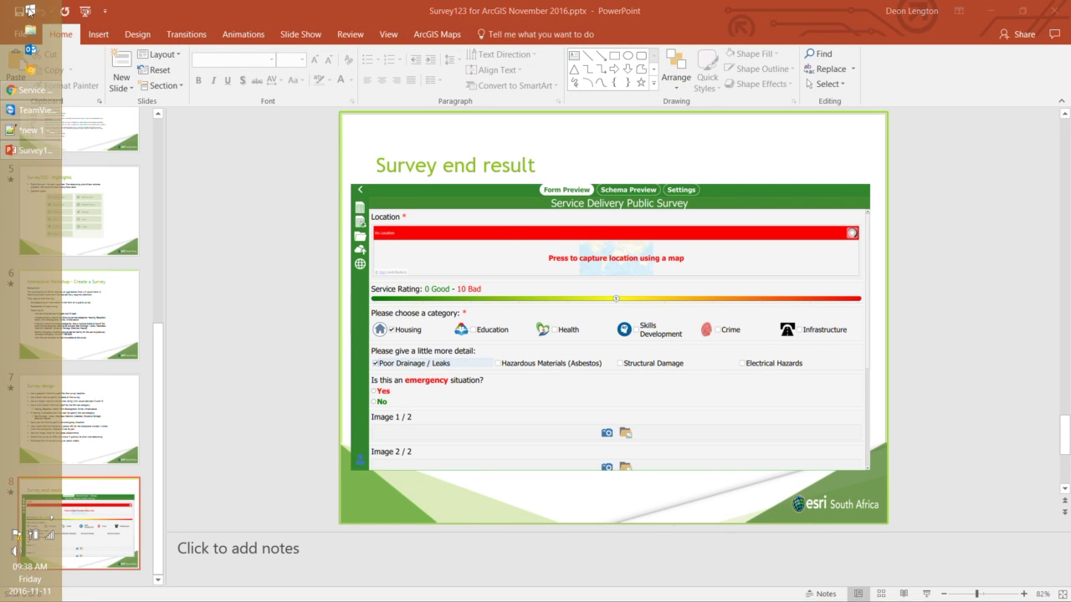
Find and launch Survey123 Connect for ArcGIS.
{"action": "left_click", "coordinate": [19, 9]}
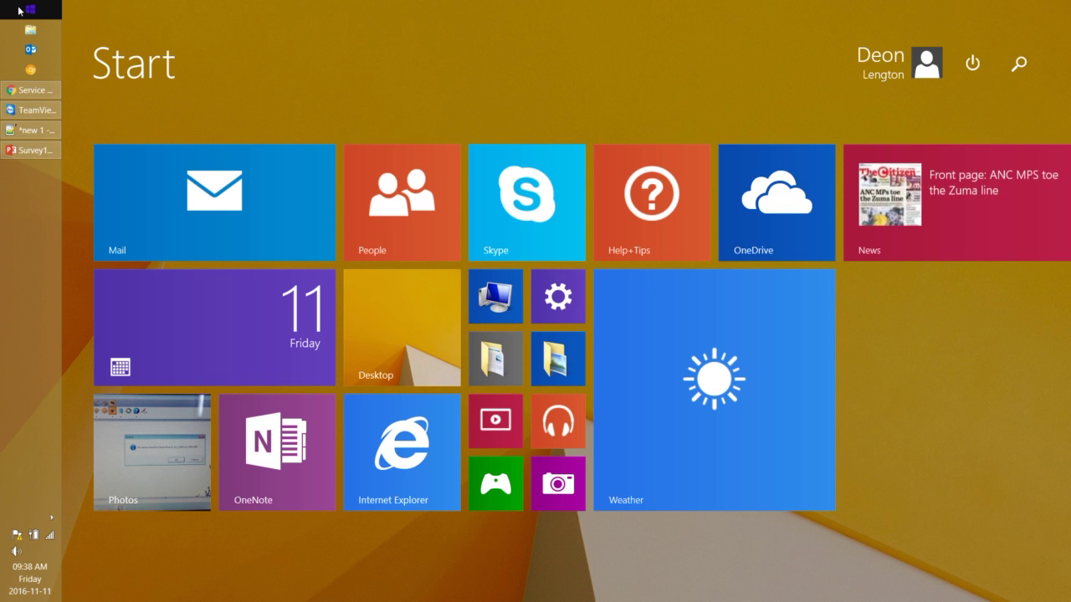
{"action": "type", "text": "survey123 Connect for ArcGIS"}
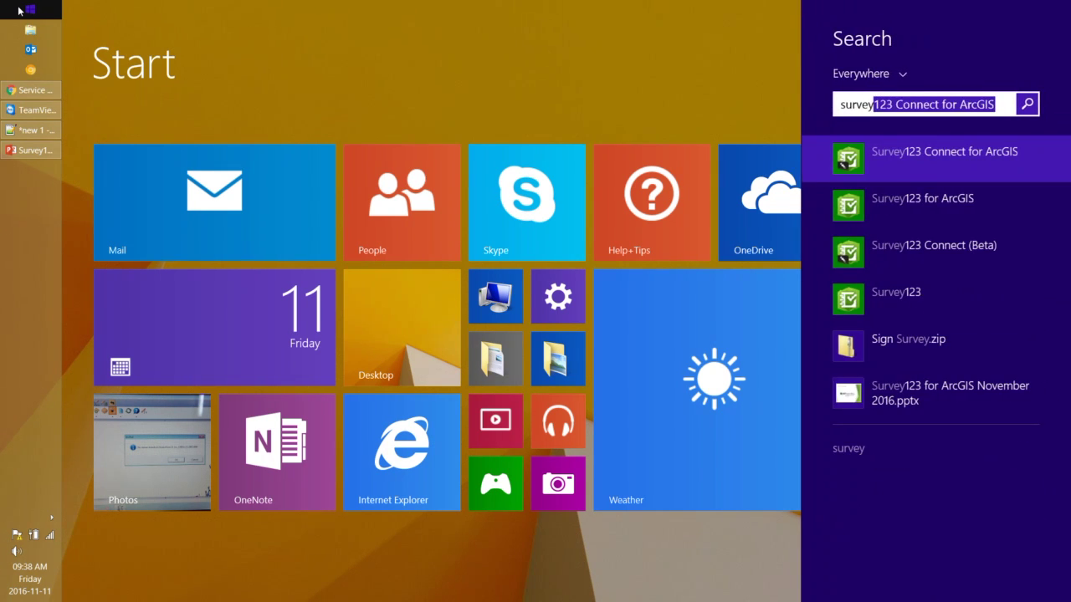
{"action": "key", "text": "super"}
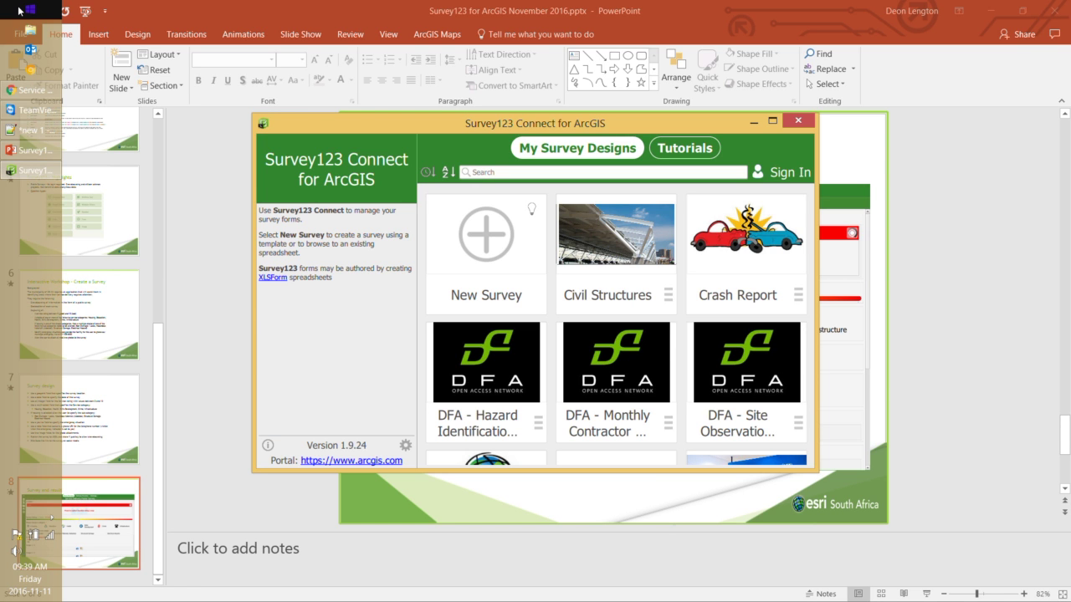
Switch to Chrome and search the Survey123 Formulas documentation page for "count".
{"action": "left_click", "coordinate": [33, 91]}
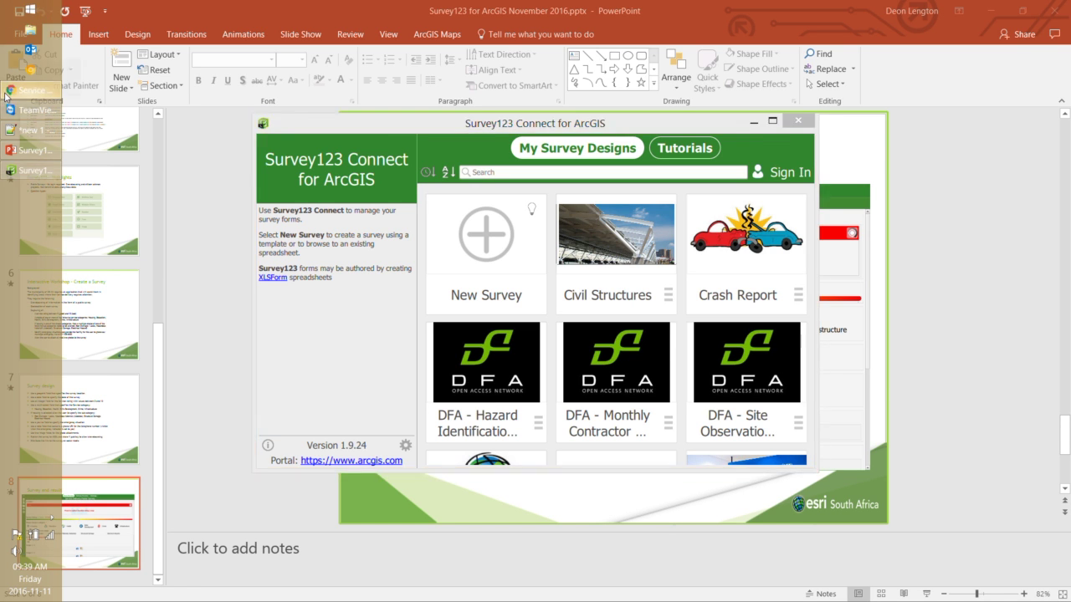
{"action": "key", "text": "ctrl+Tab"}
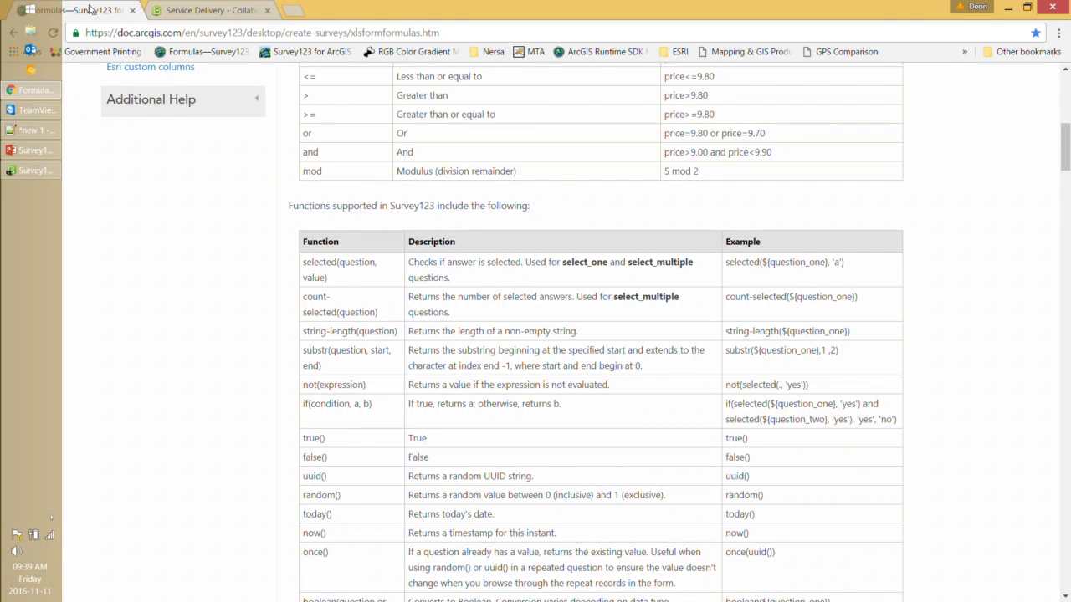
{"action": "scroll", "coordinate": [198, 278], "scroll_direction": "up", "scroll_amount": 3}
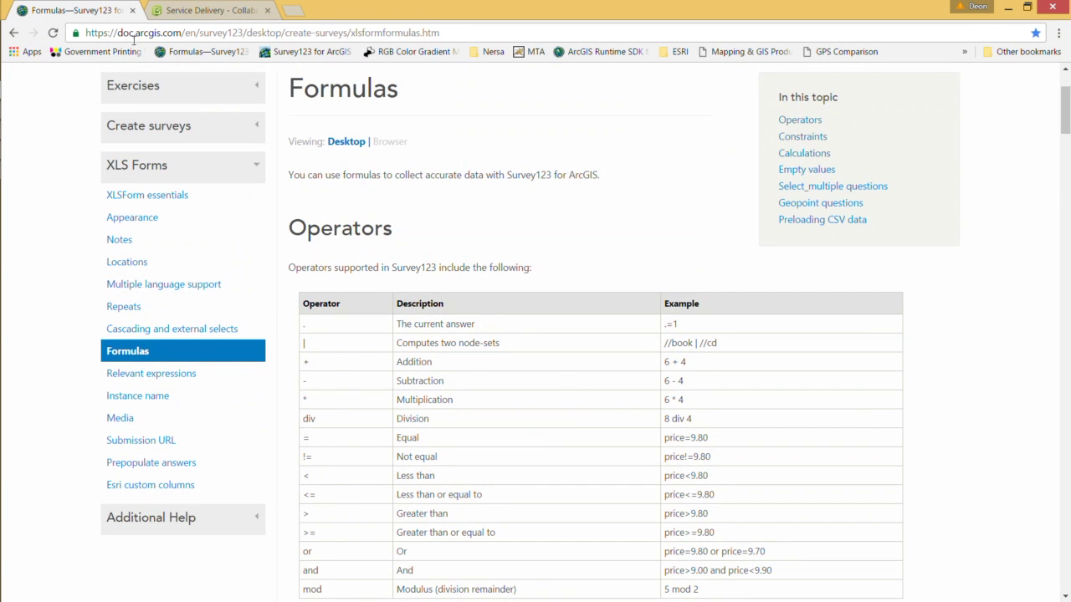
{"action": "left_click", "coordinate": [142, 33]}
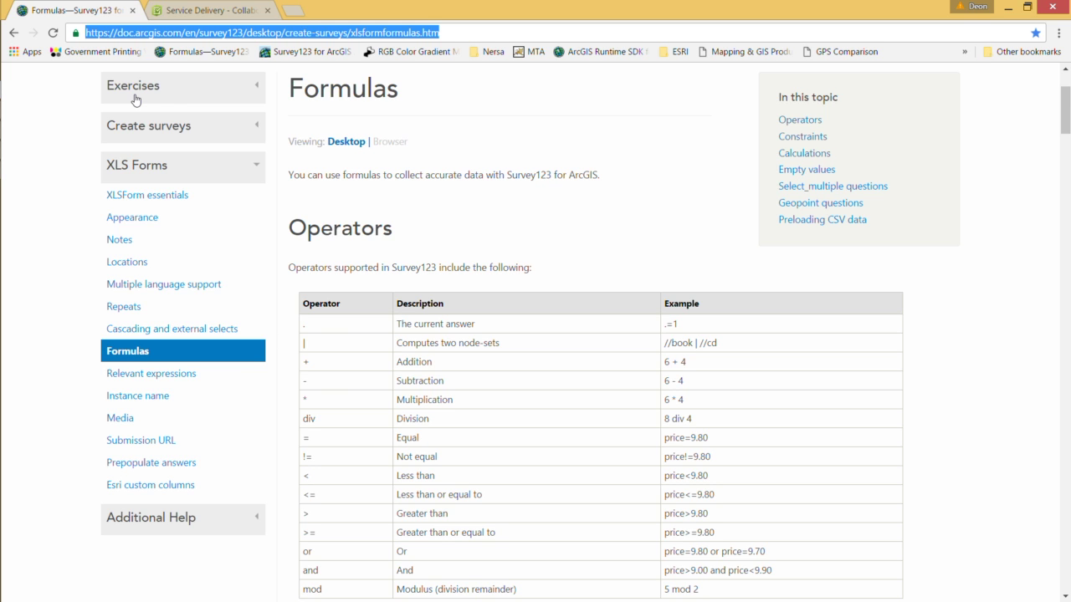
{"action": "key", "text": "ctrl+f"}
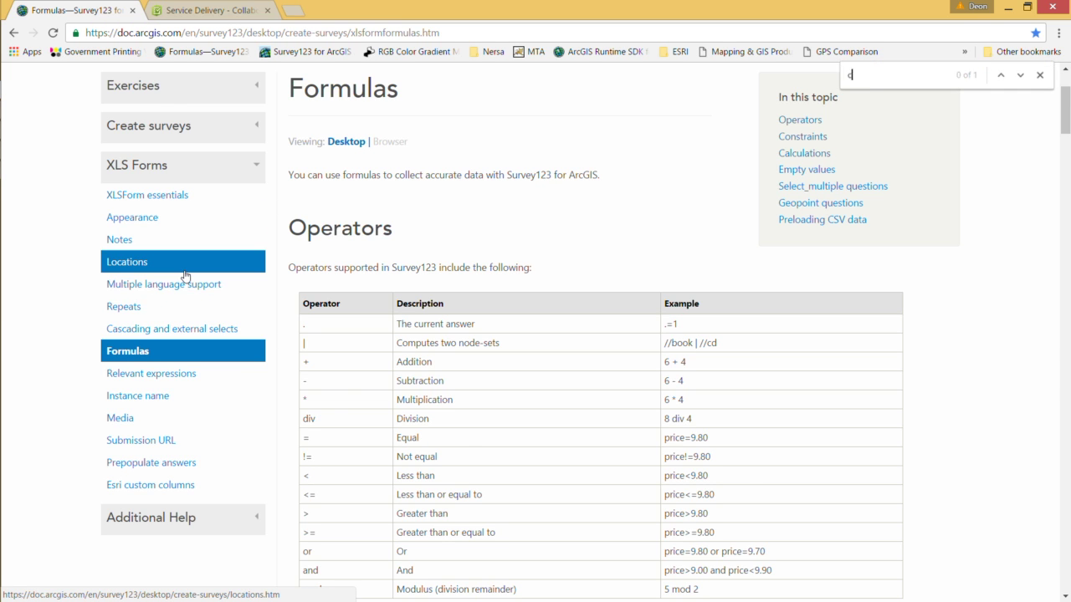
{"action": "type", "text": "count"}
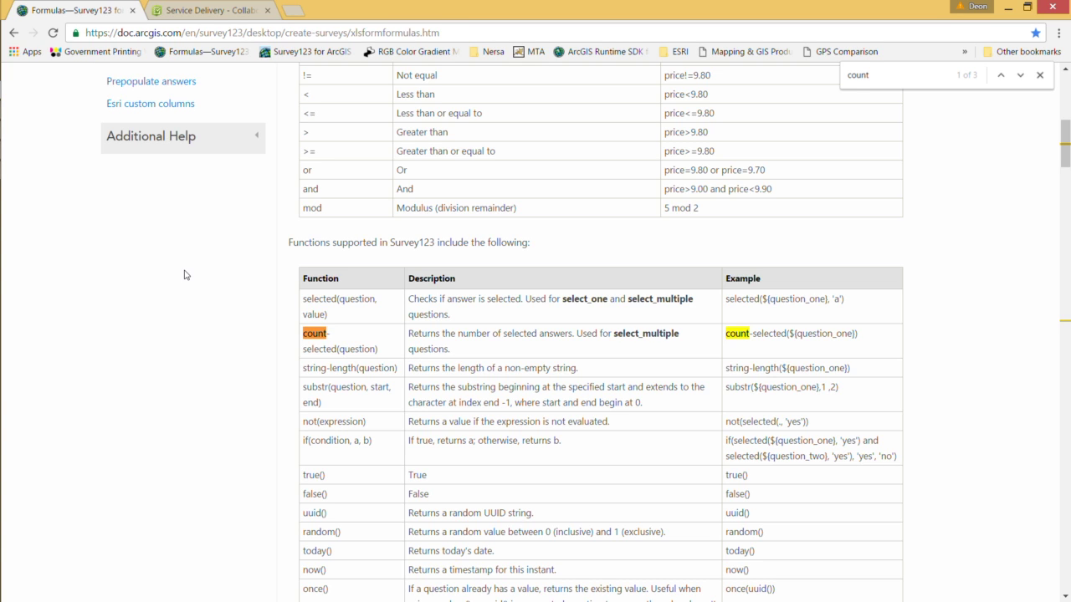
Examine the count-selected entry, the other supported functions and the operators on the Formulas page.
{"action": "scroll", "coordinate": [317, 361], "scroll_direction": "down", "scroll_amount": 3}
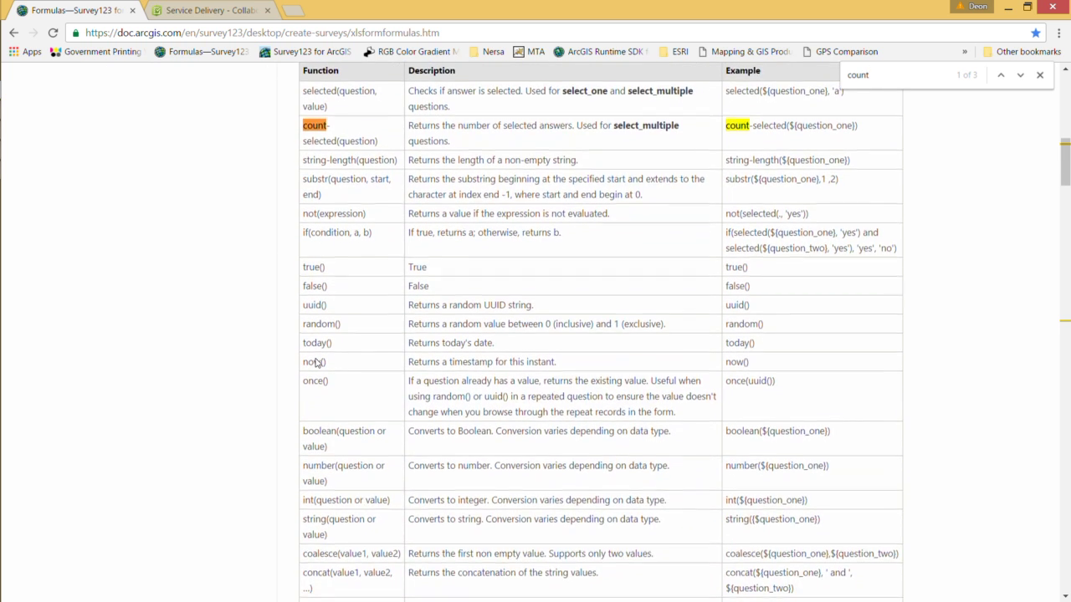
{"action": "scroll", "coordinate": [317, 362], "scroll_direction": "up", "scroll_amount": 1}
{"action": "left_click_drag", "start_coordinate": [379, 214], "coordinate": [302, 192]}
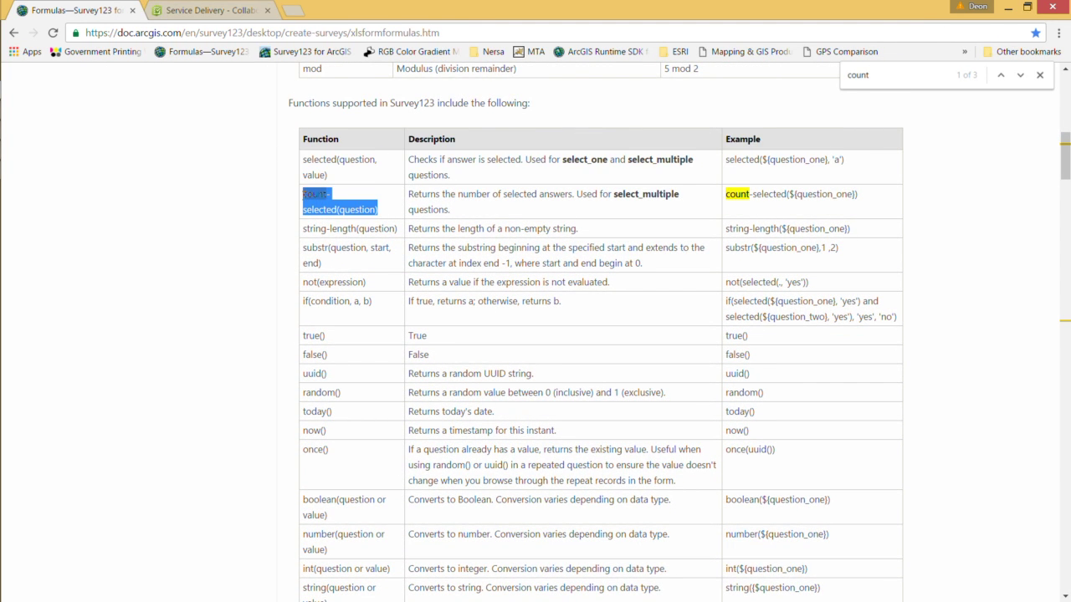
{"action": "left_click", "coordinate": [522, 215]}
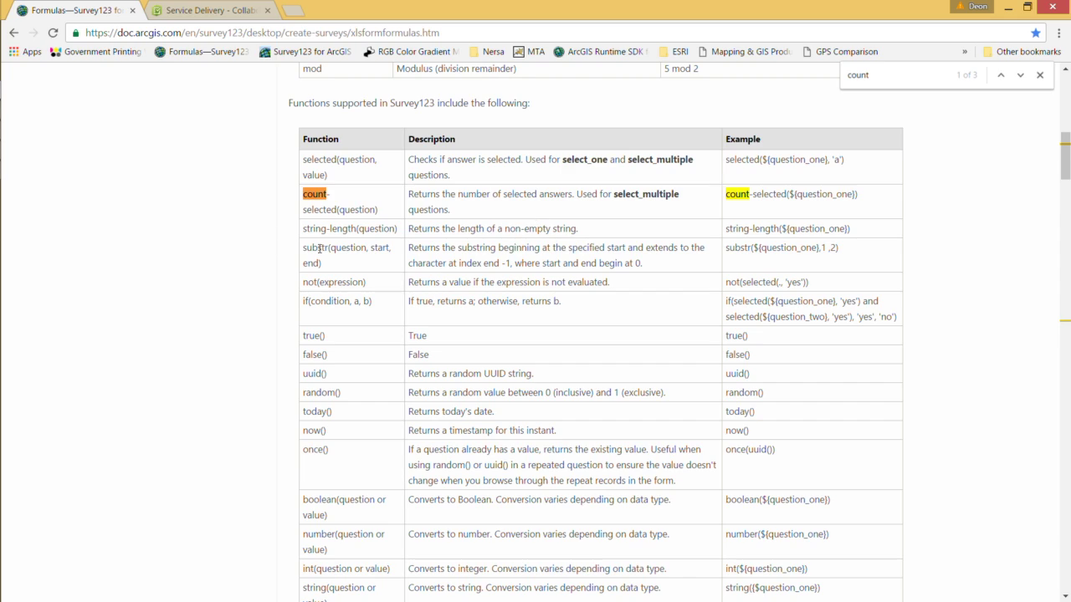
{"action": "scroll", "coordinate": [295, 264], "scroll_direction": "down", "scroll_amount": 3}
{"action": "scroll", "coordinate": [288, 268], "scroll_direction": "down", "scroll_amount": 3}
{"action": "scroll", "coordinate": [326, 293], "scroll_direction": "up", "scroll_amount": 7}
{"action": "scroll", "coordinate": [387, 276], "scroll_direction": "up", "scroll_amount": 5}
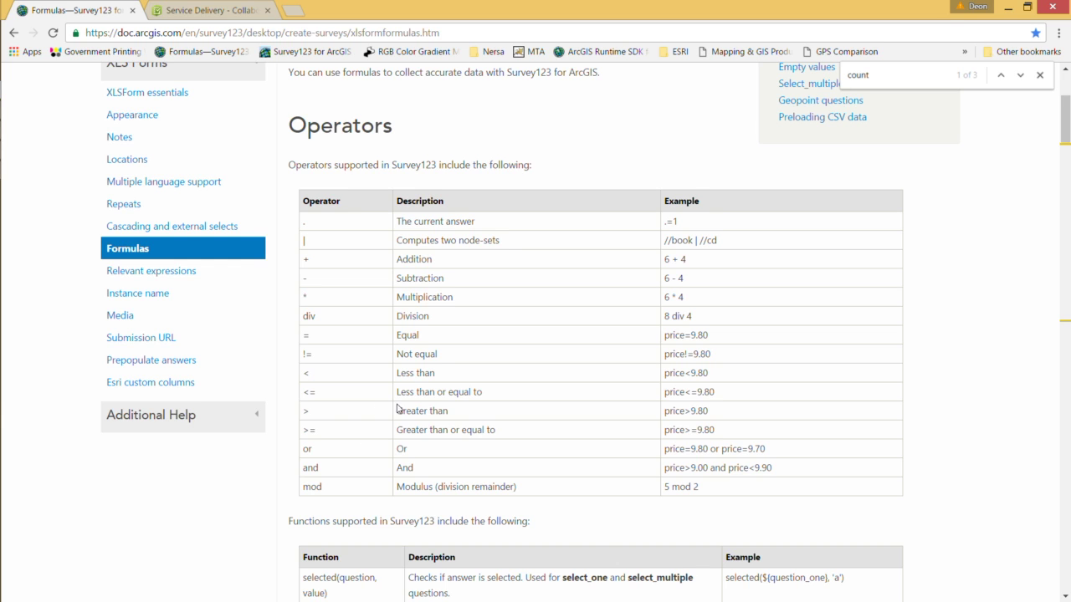
Switch to Survey123 Connect for ArcGIS and maximize its window.
{"action": "mouse_move", "coordinate": [2, 414]}
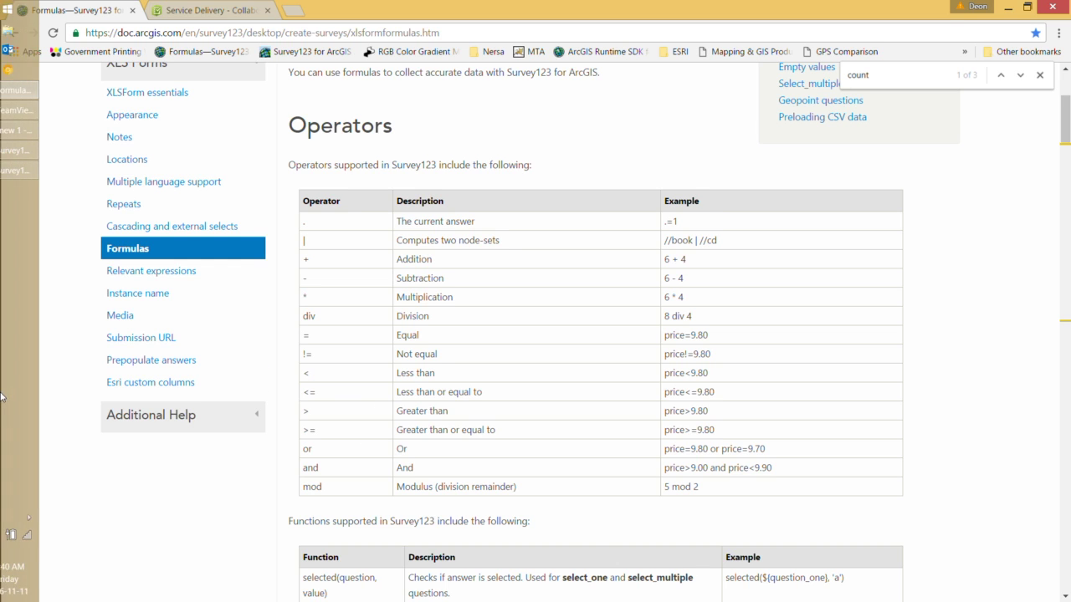
{"action": "left_click", "coordinate": [27, 172]}
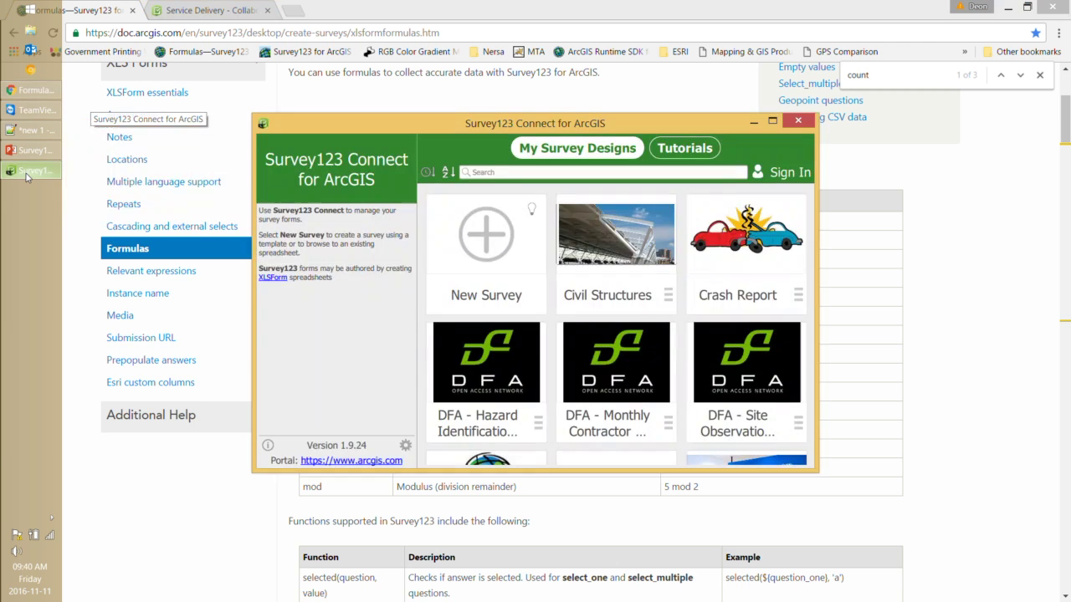
{"action": "double_click", "coordinate": [552, 117]}
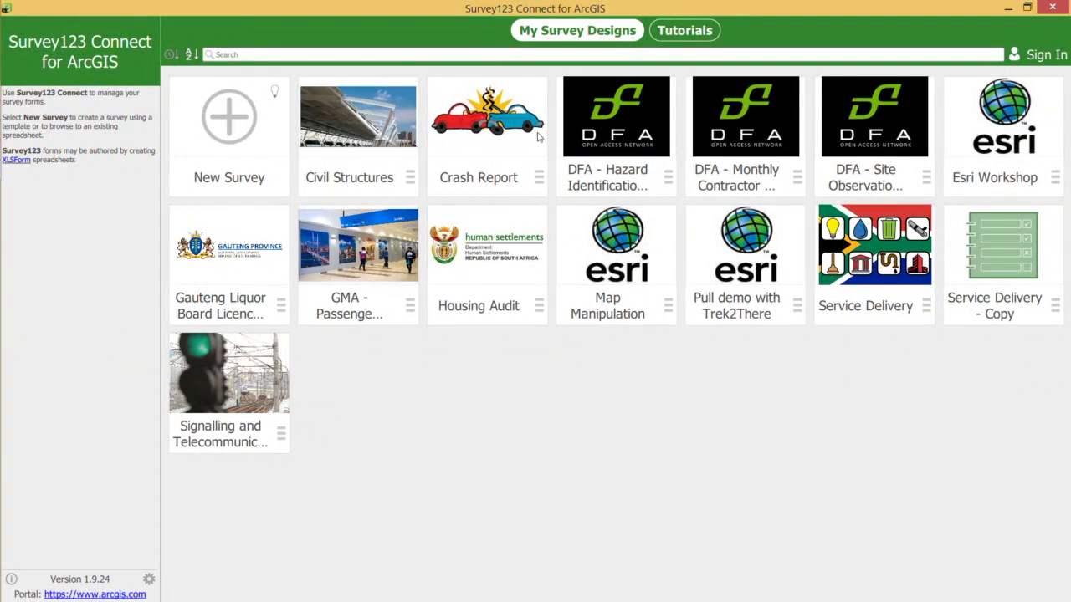
Preview the Service Delivery survey form and return to the survey designs gallery.
{"action": "left_click", "coordinate": [533, 56]}
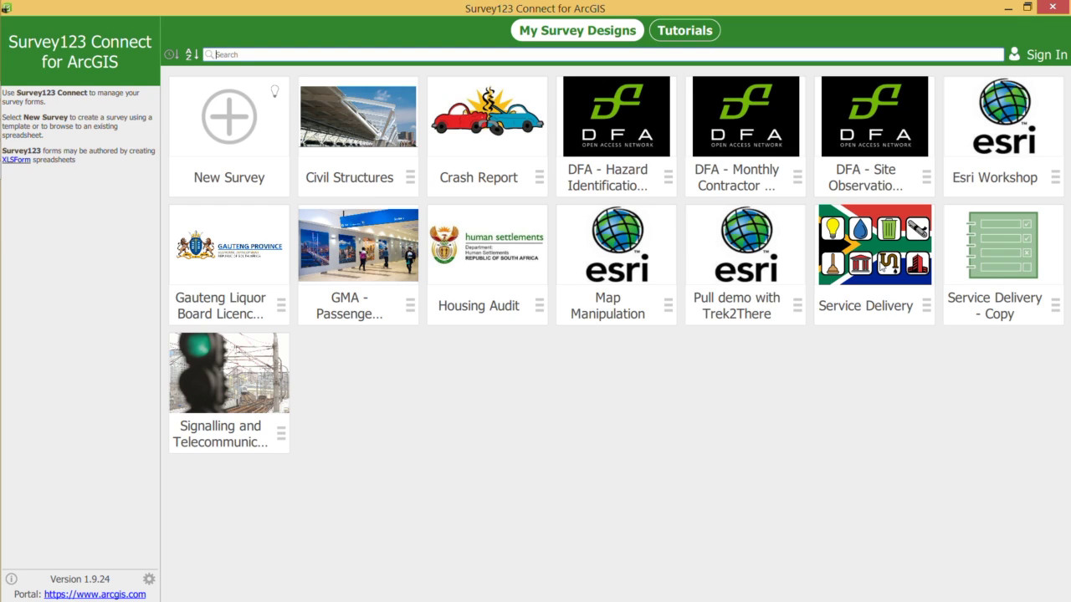
{"action": "left_click", "coordinate": [882, 266]}
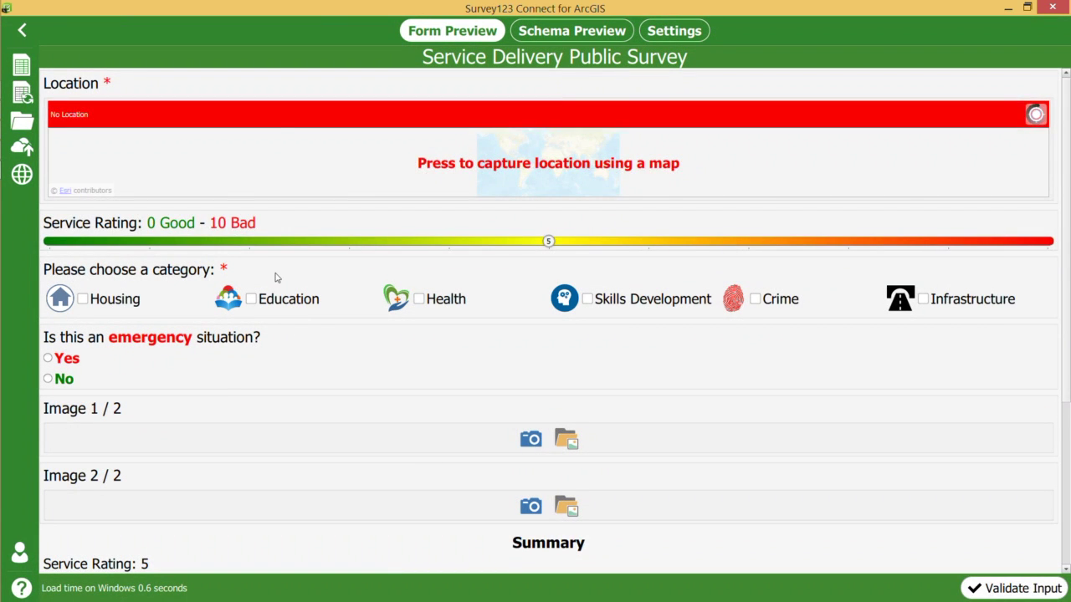
{"action": "left_click", "coordinate": [22, 30]}
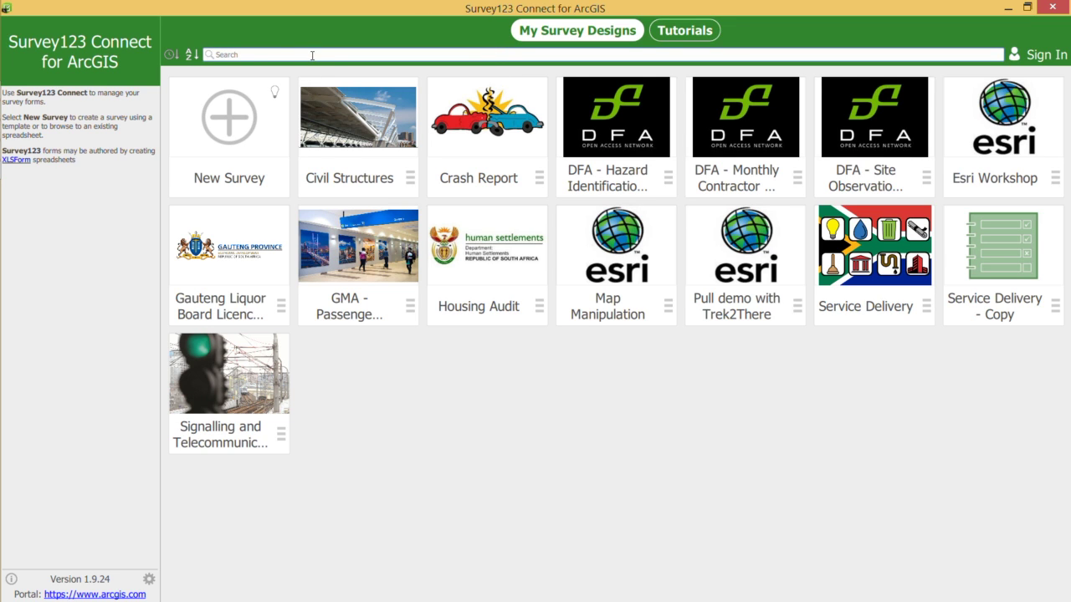
Search the survey designs for "dfa" and for "esri", and clear the search.
{"action": "type", "text": "dfa"}
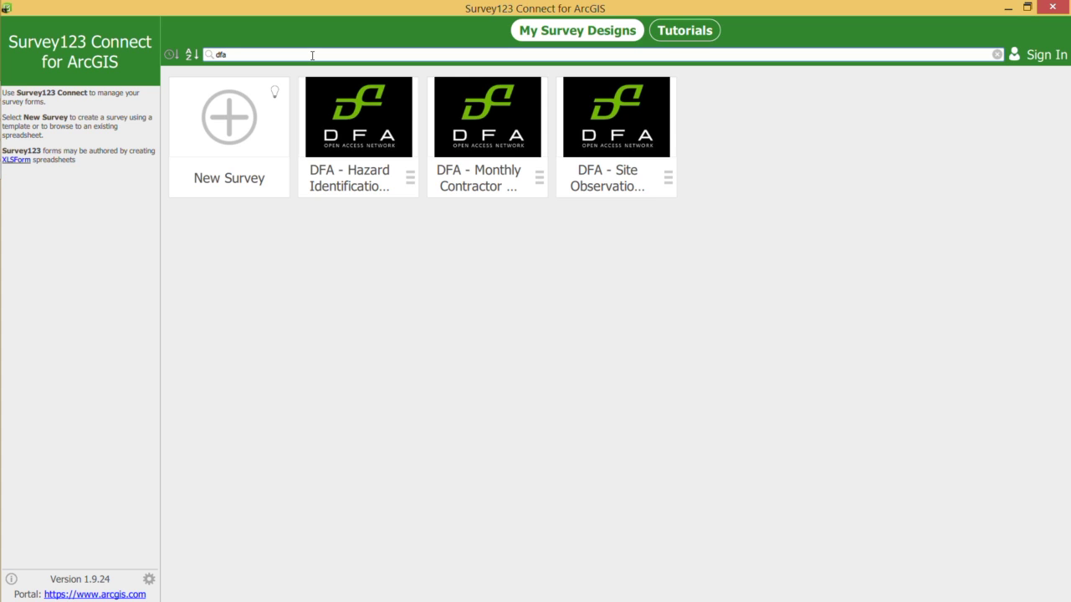
{"action": "double_click", "coordinate": [316, 55]}
{"action": "type", "text": "esri"}
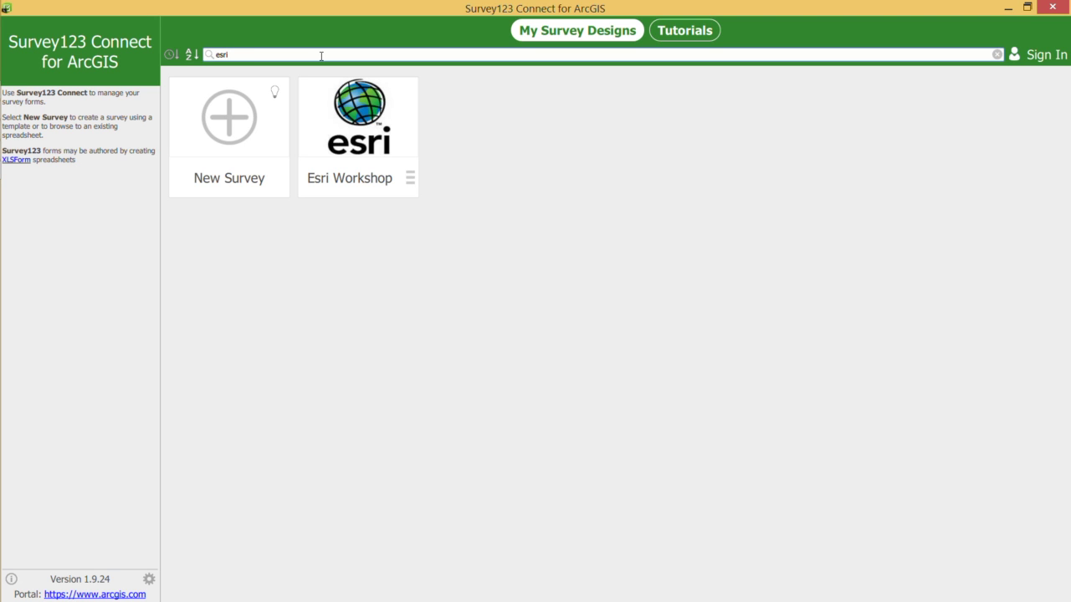
{"action": "key", "text": "BackSpace"}
{"action": "key", "text": "BackSpace"}
{"action": "key", "text": "BackSpace"}
{"action": "key", "text": "BackSpace"}
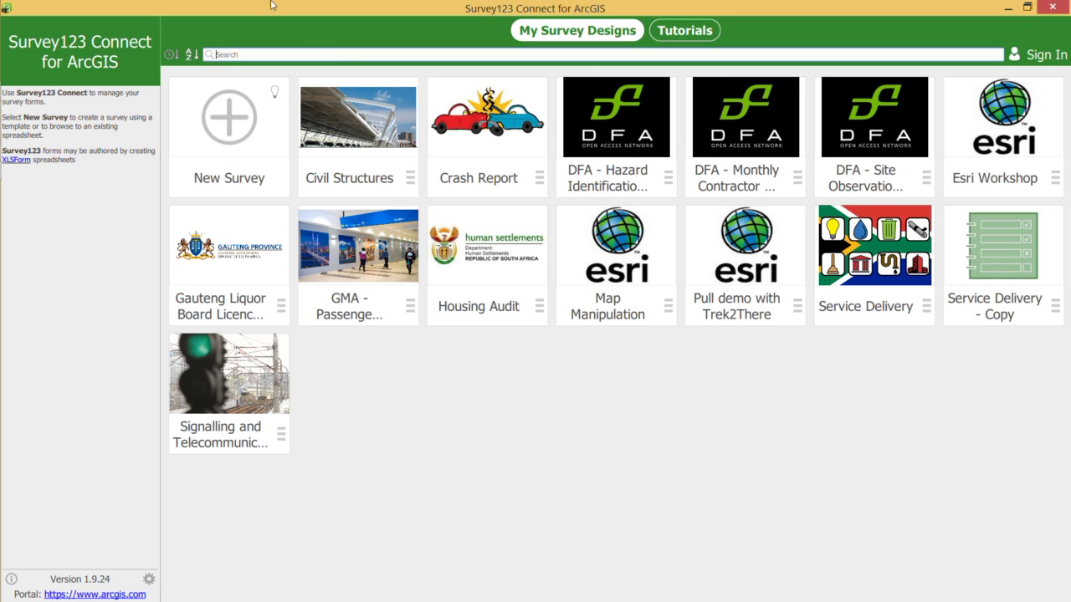
View the ArcGIS Online sign-in window and close it without signing in.
{"action": "left_click", "coordinate": [1040, 61]}
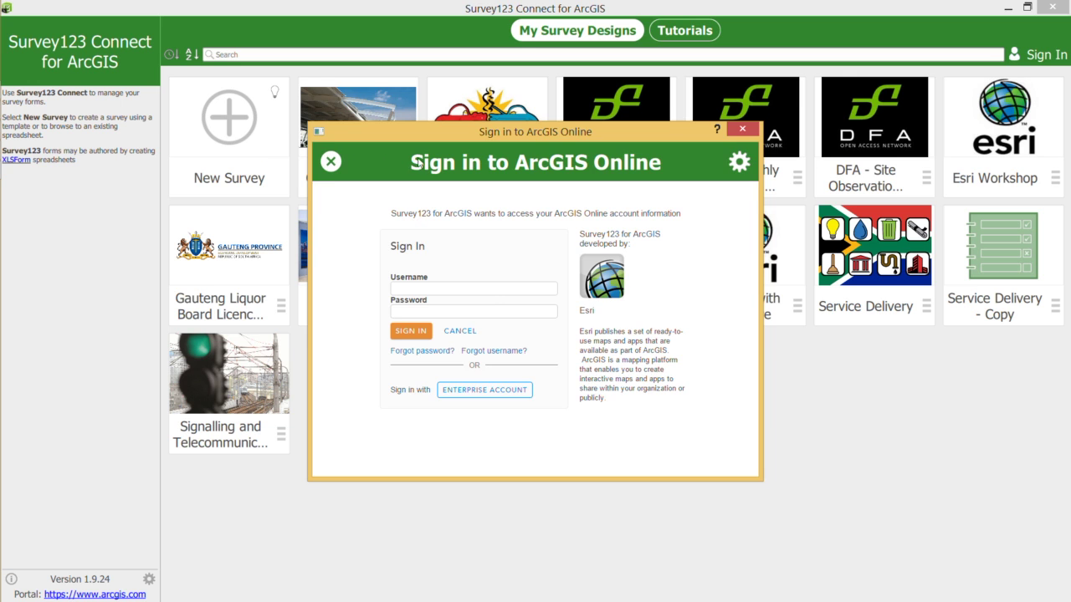
{"action": "left_click", "coordinate": [330, 162]}
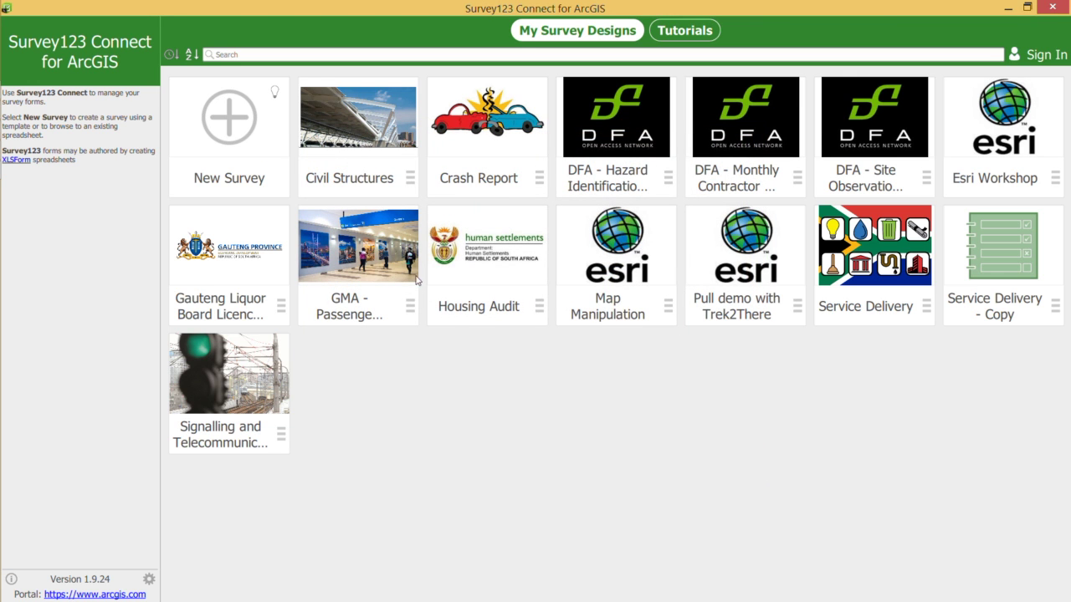
Open the Service Delivery survey and select the Housing category with the Poor Drainage / Leaks detail.
{"action": "left_click", "coordinate": [836, 266]}
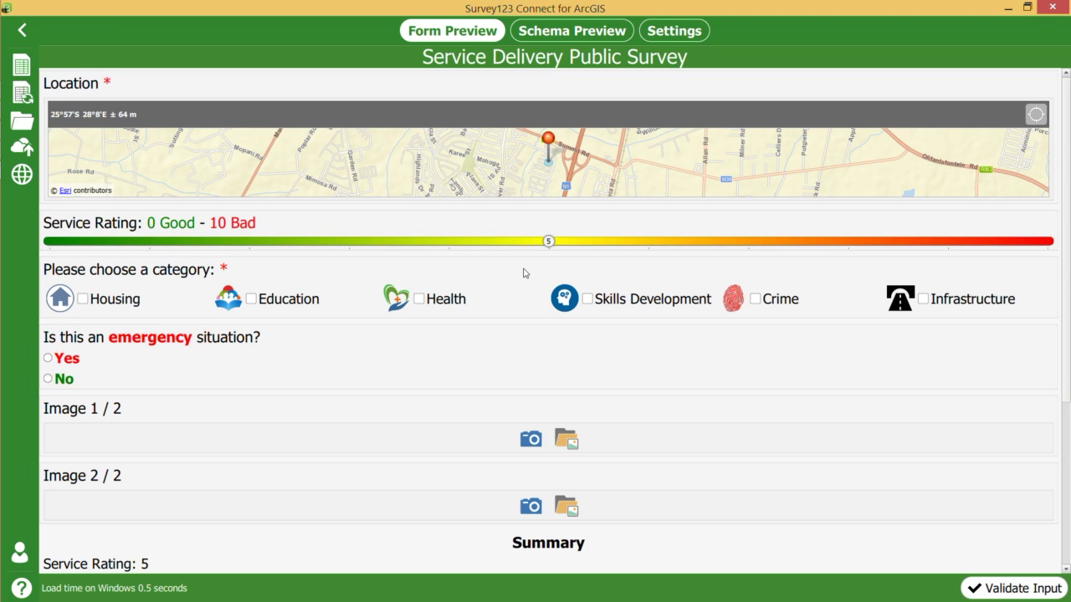
{"action": "left_click", "coordinate": [83, 299]}
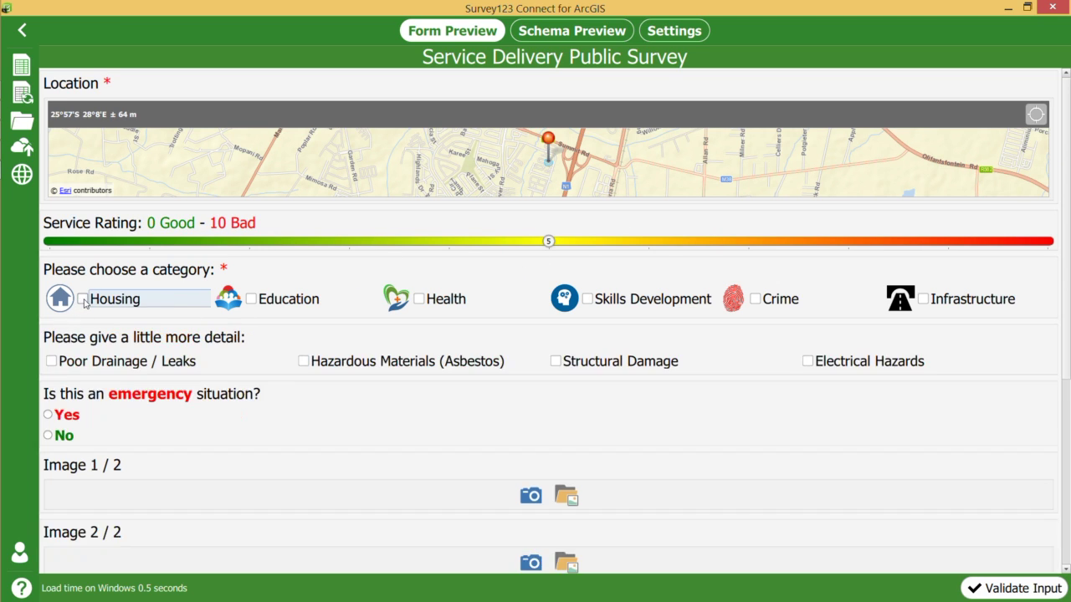
{"action": "left_click", "coordinate": [52, 362]}
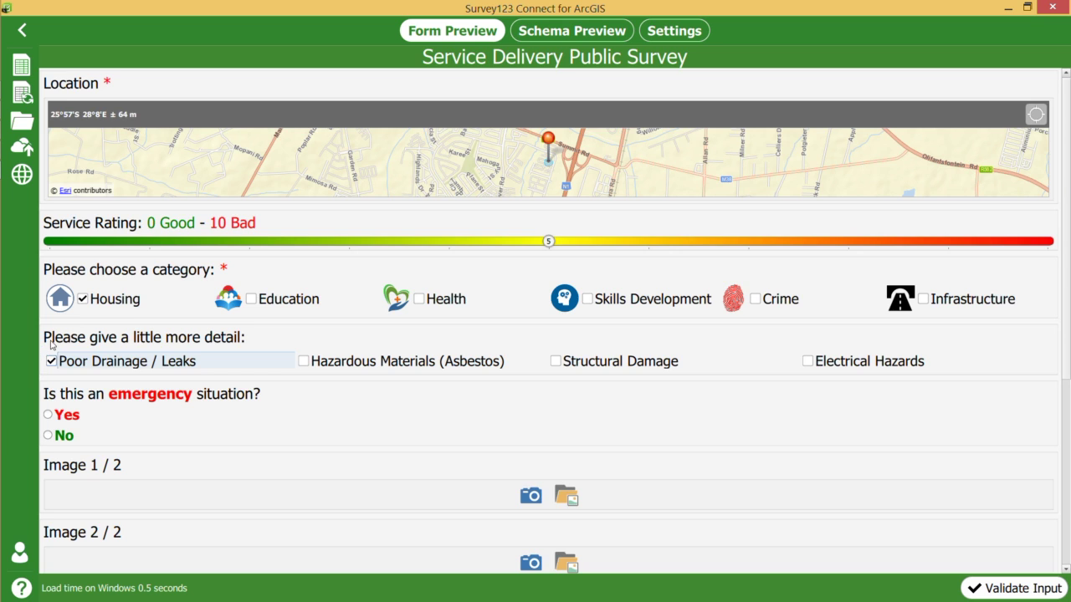
Look through the form preview and set the Service Rating to 3.
{"action": "scroll", "coordinate": [55, 344], "scroll_direction": "down", "scroll_amount": 1}
{"action": "scroll", "coordinate": [55, 345], "scroll_direction": "down", "scroll_amount": 1}
{"action": "scroll", "coordinate": [62, 339], "scroll_direction": "up", "scroll_amount": 2}
{"action": "left_click_drag", "start_coordinate": [262, 246], "coordinate": [148, 251]}
{"action": "left_click_drag", "start_coordinate": [153, 249], "coordinate": [385, 242]}
Deselect Housing and select the Education, Health, Skills Development, Crime and Infrastructure categories.
{"action": "left_click", "coordinate": [82, 299]}
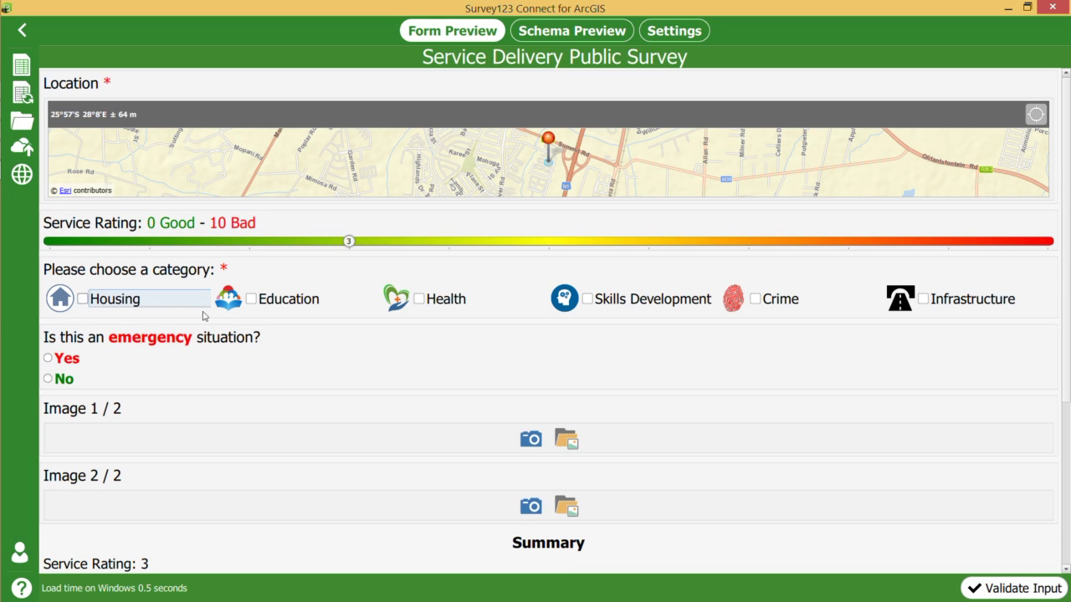
{"action": "left_click", "coordinate": [251, 301]}
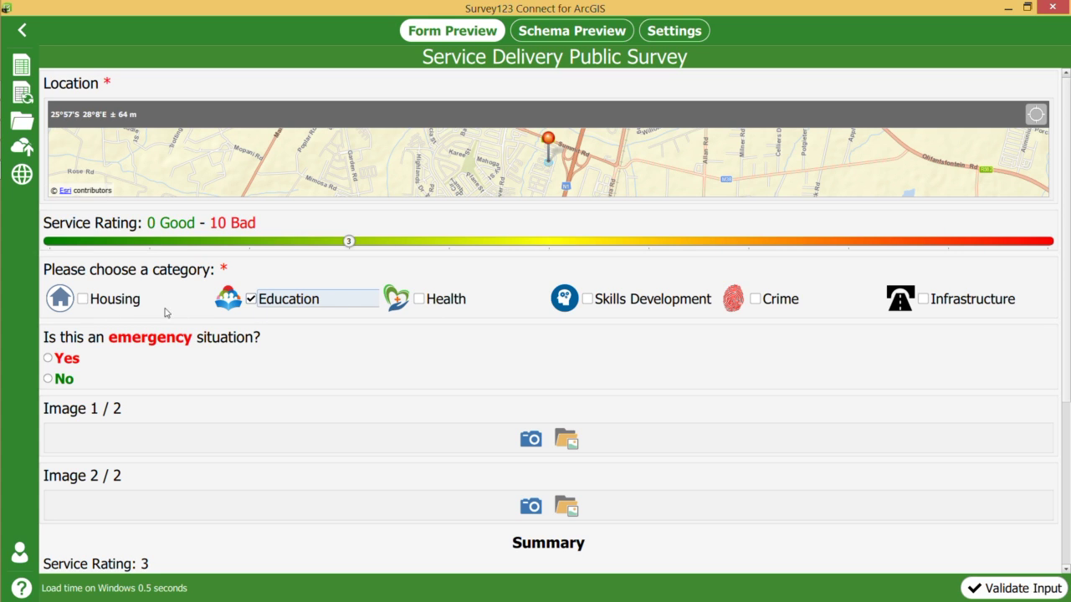
{"action": "left_click", "coordinate": [422, 303]}
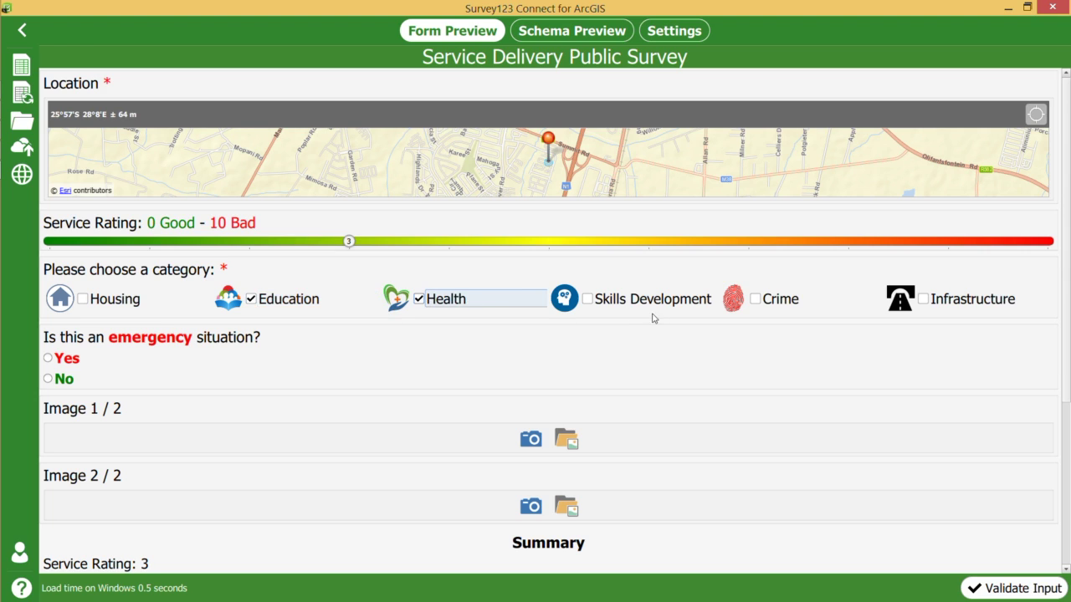
{"action": "left_click", "coordinate": [588, 302]}
{"action": "left_click", "coordinate": [755, 299]}
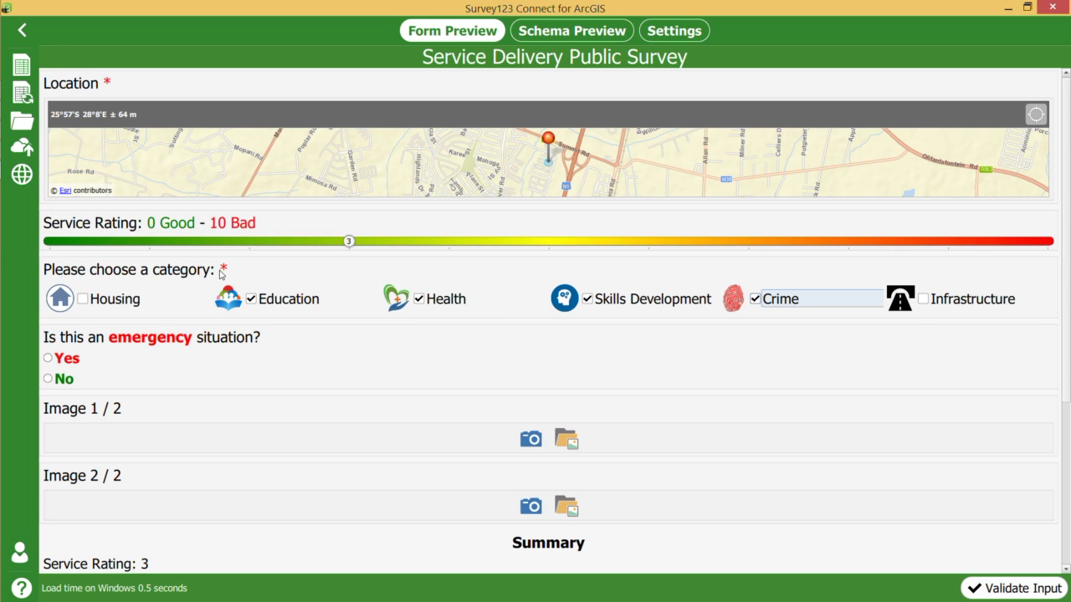
{"action": "left_click", "coordinate": [923, 301]}
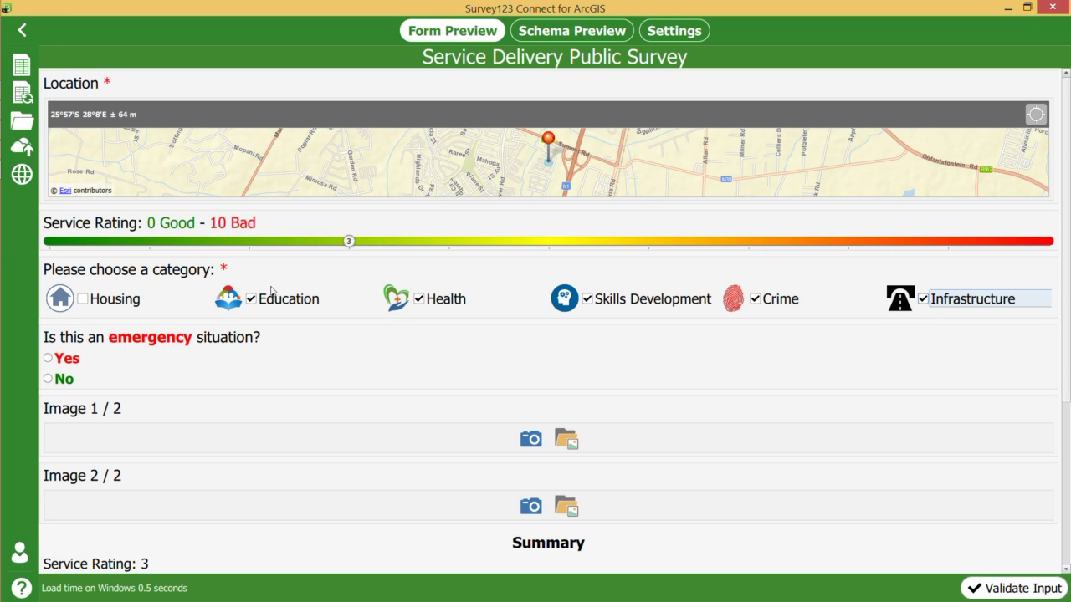
Reselect the Housing category and leave only Hazardous Materials (Asbestos) selected as its detail.
{"action": "left_click", "coordinate": [83, 299]}
{"action": "left_click", "coordinate": [57, 366]}
{"action": "left_click", "coordinate": [304, 363]}
{"action": "left_click", "coordinate": [558, 363]}
{"action": "left_click", "coordinate": [556, 362]}
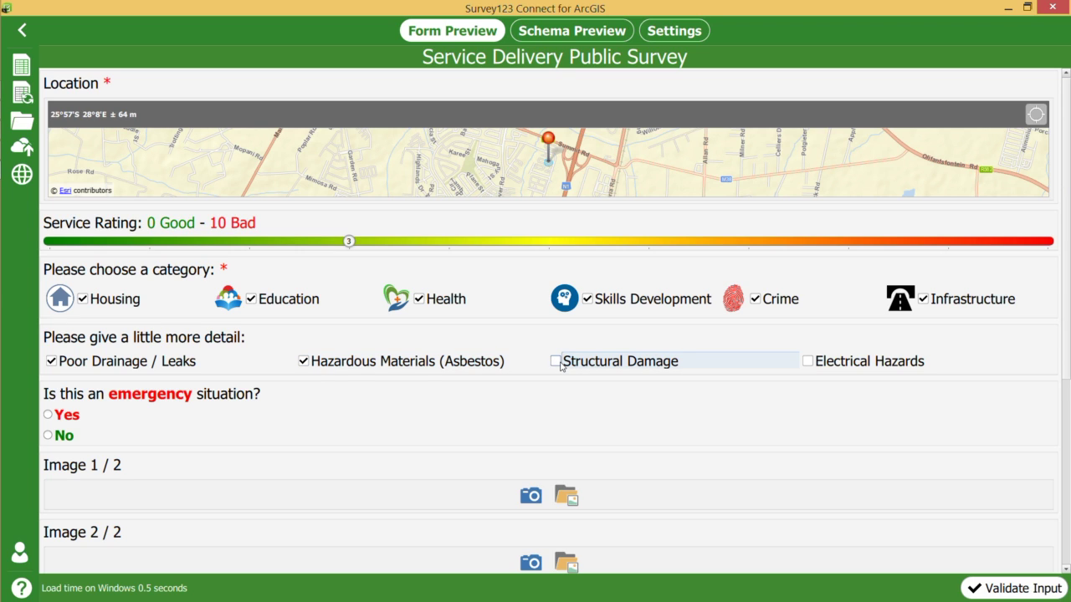
{"action": "left_click", "coordinate": [52, 361]}
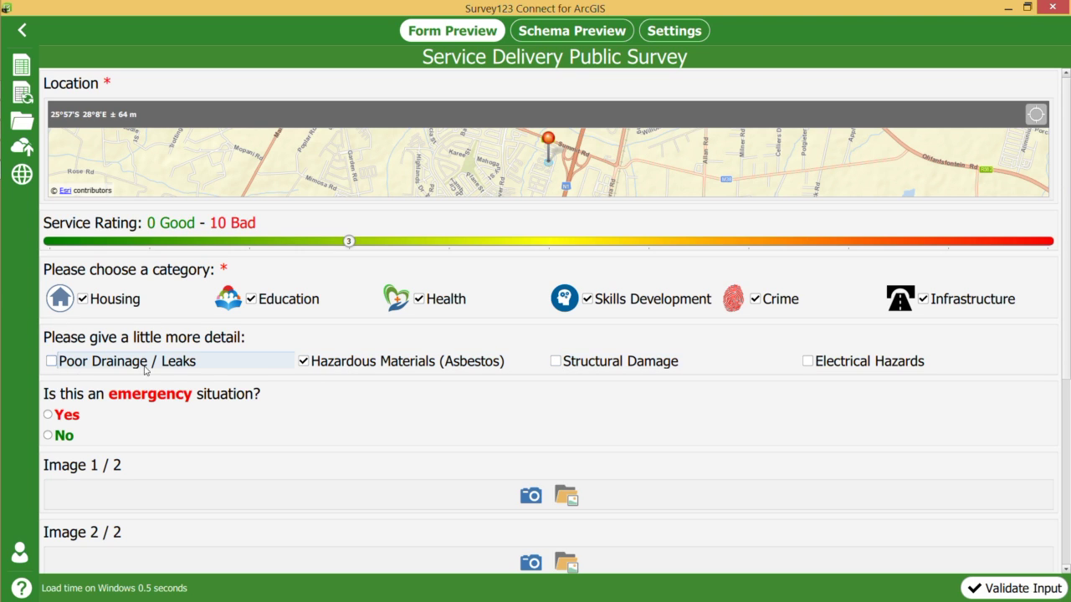
{"action": "left_click", "coordinate": [331, 366]}
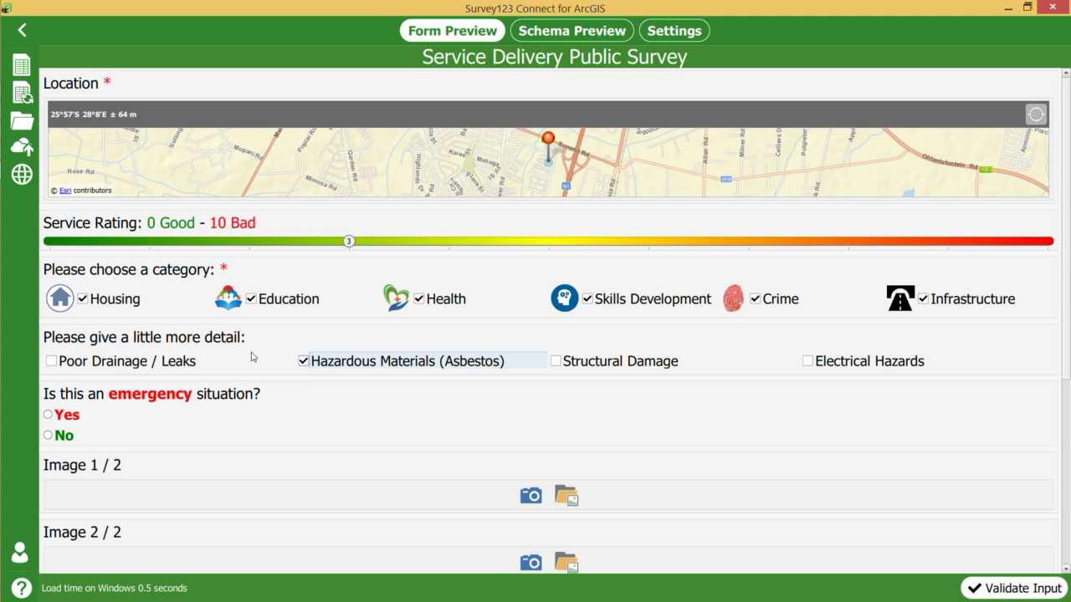
Answer Yes to the question whether this is an emergency situation.
{"action": "left_click", "coordinate": [51, 415]}
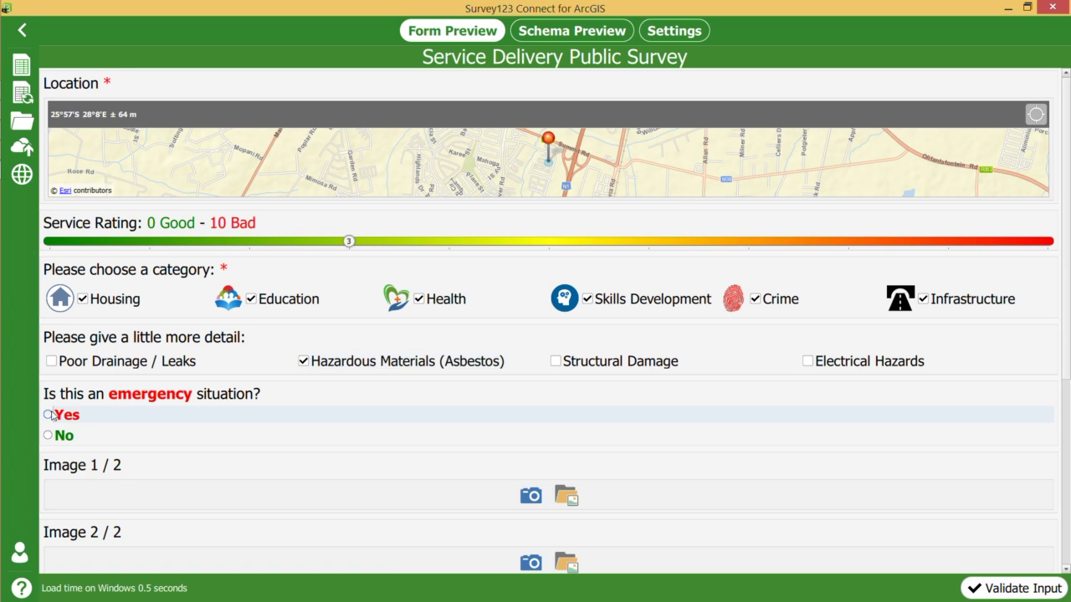
{"action": "scroll", "coordinate": [118, 402], "scroll_direction": "down", "scroll_amount": 1}
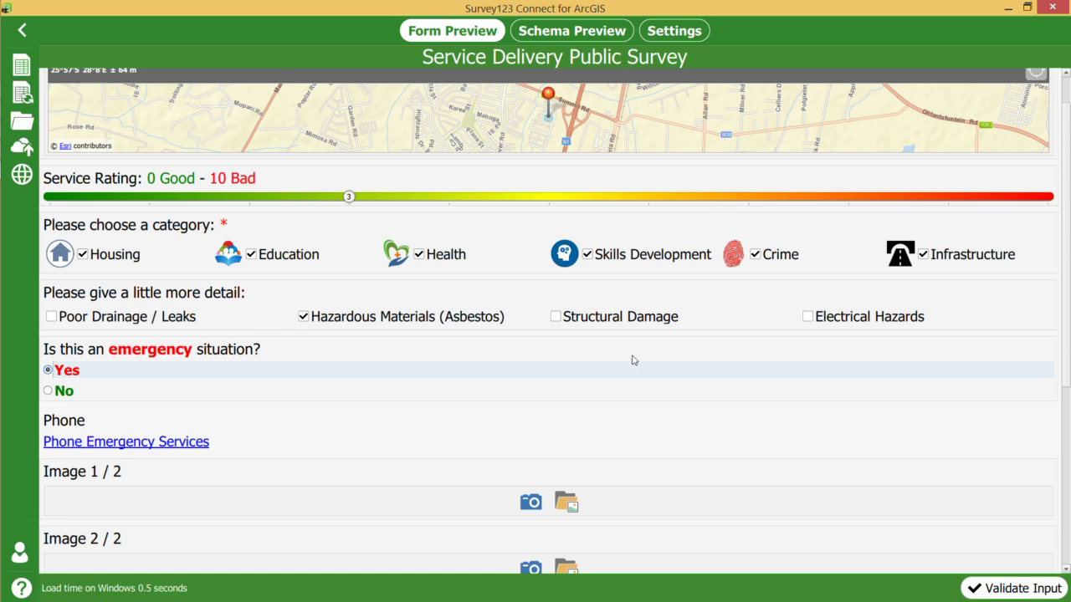
Deselect every category except Crime, and clear and reselect the Yes answer to the emergency question.
{"action": "left_click", "coordinate": [325, 264]}
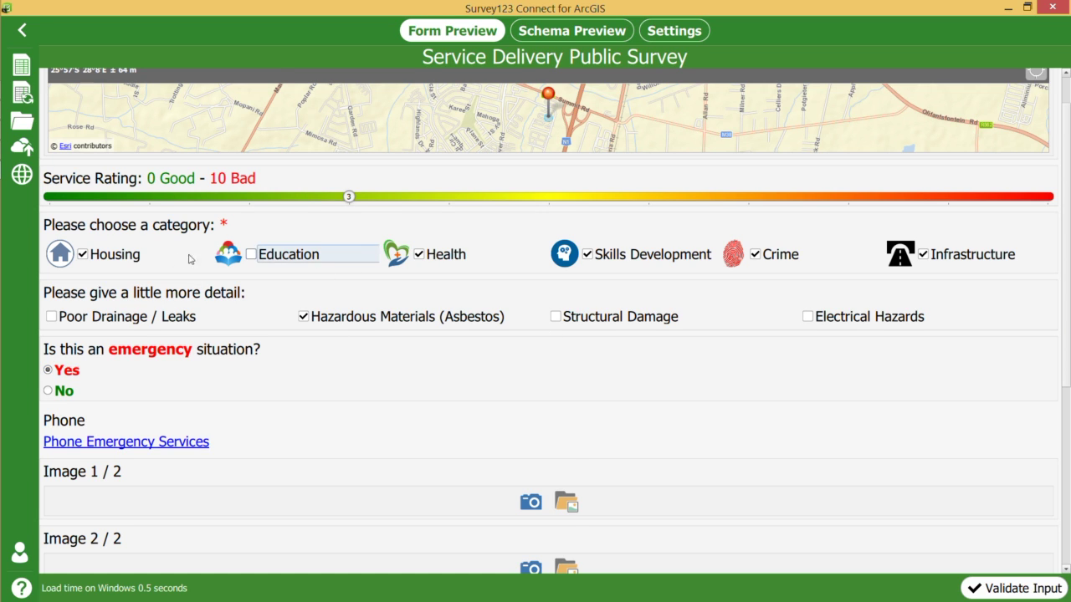
{"action": "left_click", "coordinate": [124, 258]}
{"action": "left_click", "coordinate": [615, 261]}
{"action": "double_click", "coordinate": [778, 260]}
{"action": "left_click", "coordinate": [425, 254]}
{"action": "left_click", "coordinate": [922, 256]}
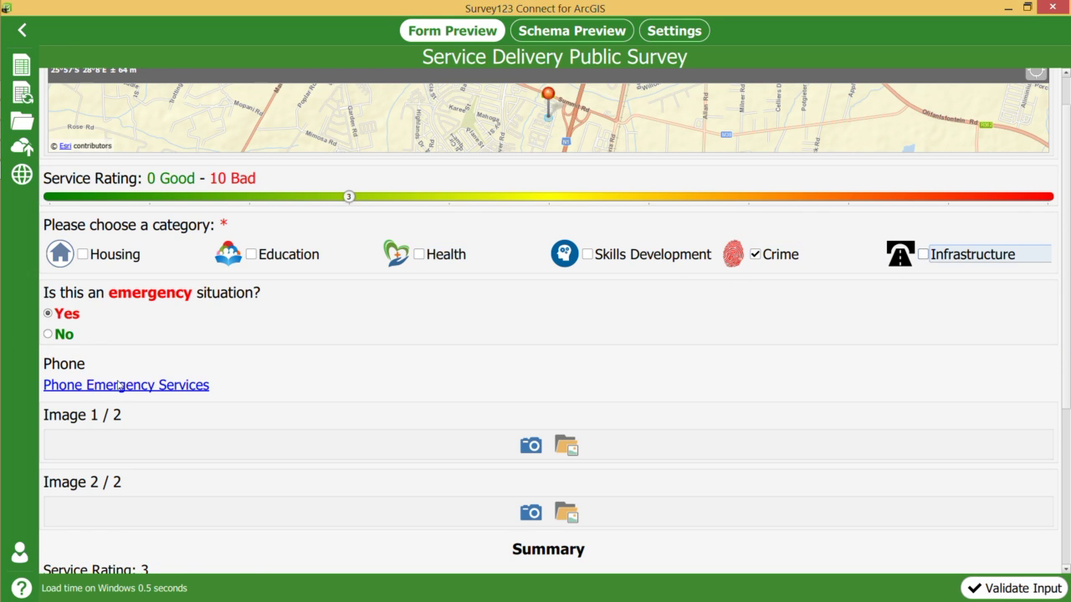
{"action": "left_click", "coordinate": [57, 318]}
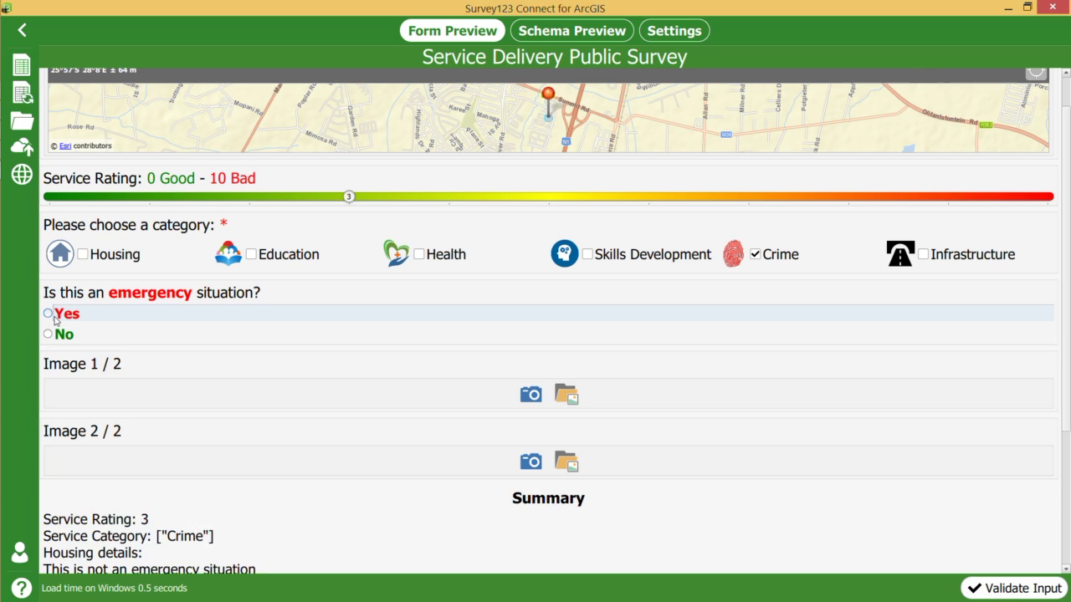
{"action": "left_click", "coordinate": [57, 320]}
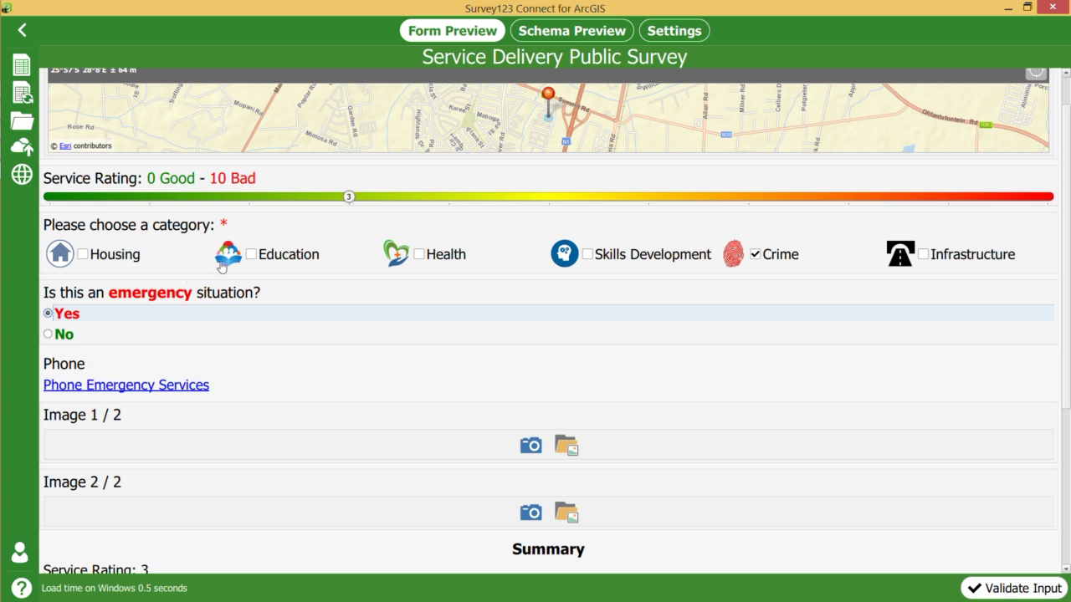
Open the survey's files folder and point out Service Delivery.info, Service Delivery.itemInfo and the Service Delivery.xlsx workbook by selecting them.
{"action": "left_click", "coordinate": [22, 120]}
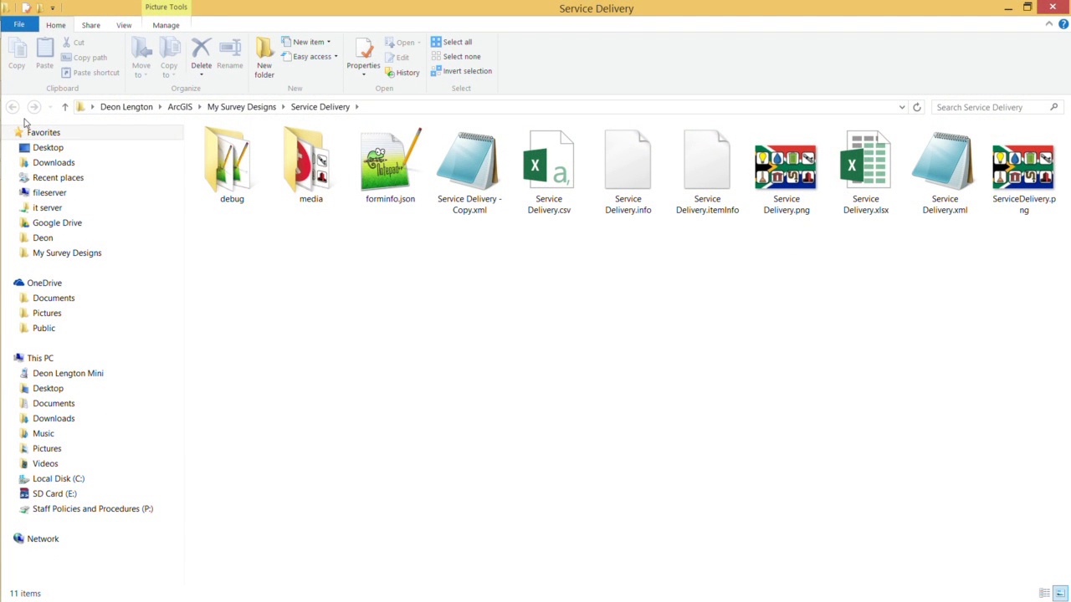
{"action": "left_click", "coordinate": [628, 191]}
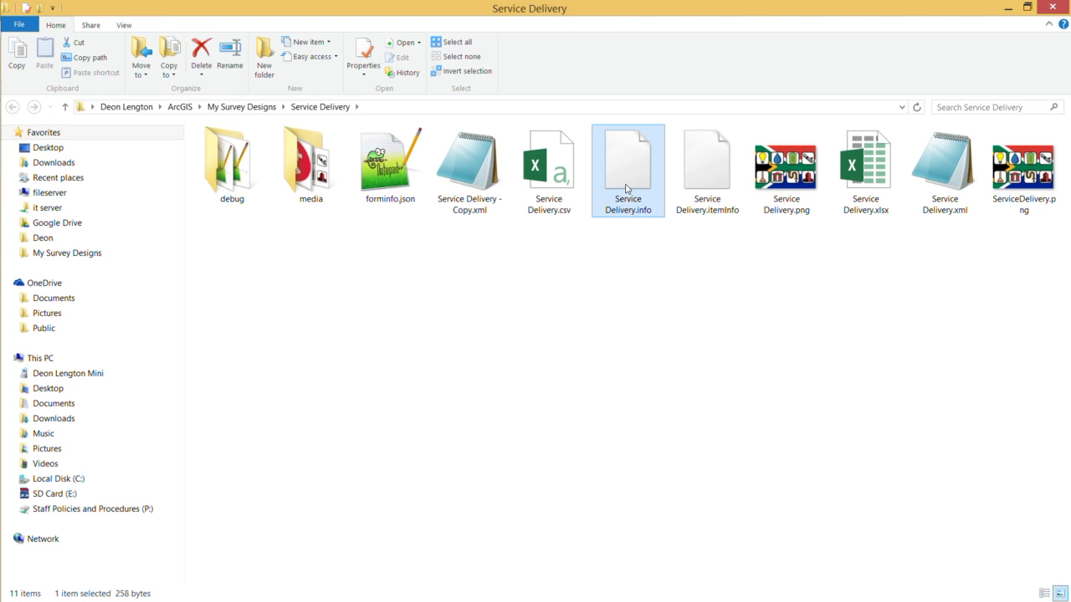
{"action": "left_click", "coordinate": [717, 197]}
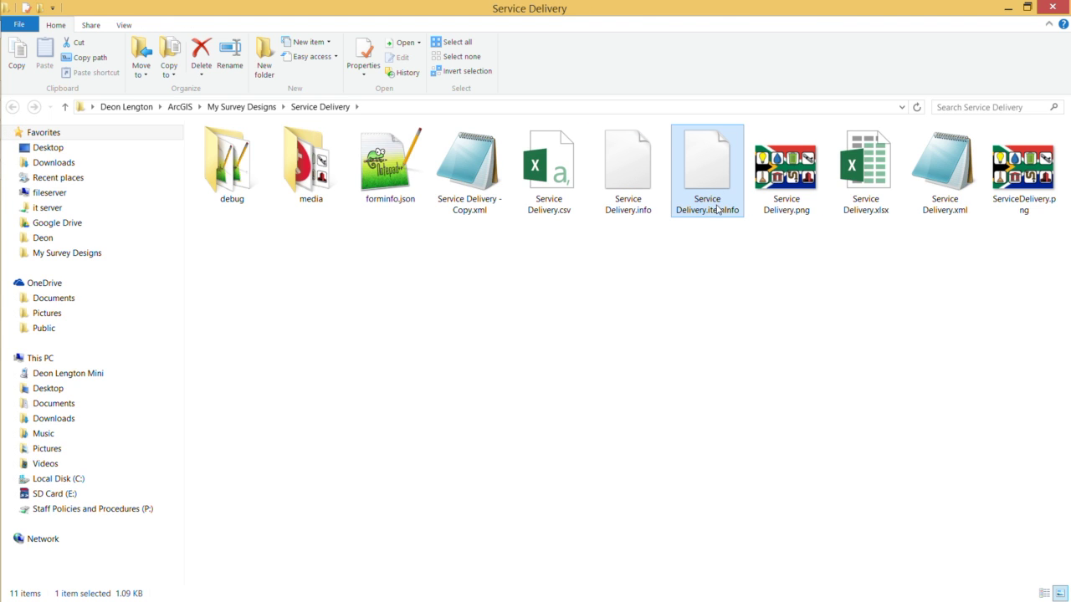
{"action": "left_click", "coordinate": [647, 178], "text": "ctrl"}
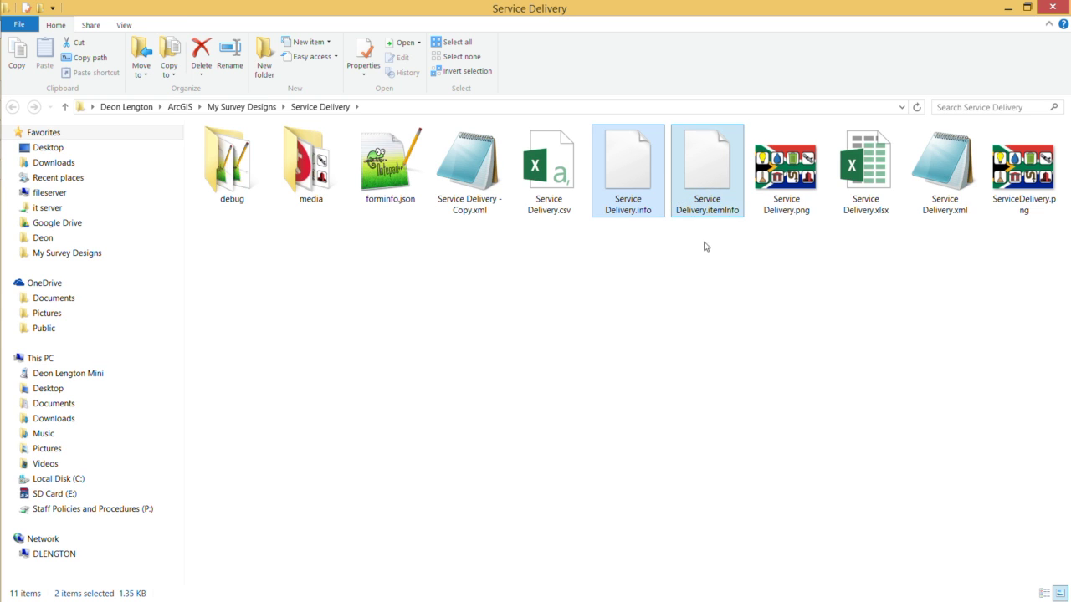
{"action": "left_click", "coordinate": [627, 150]}
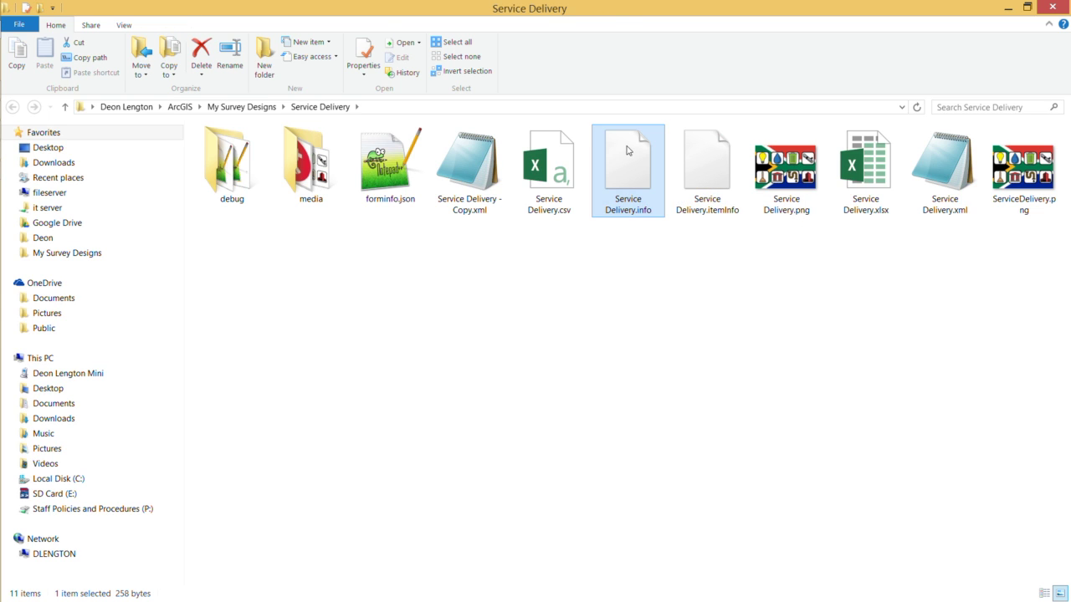
{"action": "left_click", "coordinate": [693, 164], "text": "ctrl"}
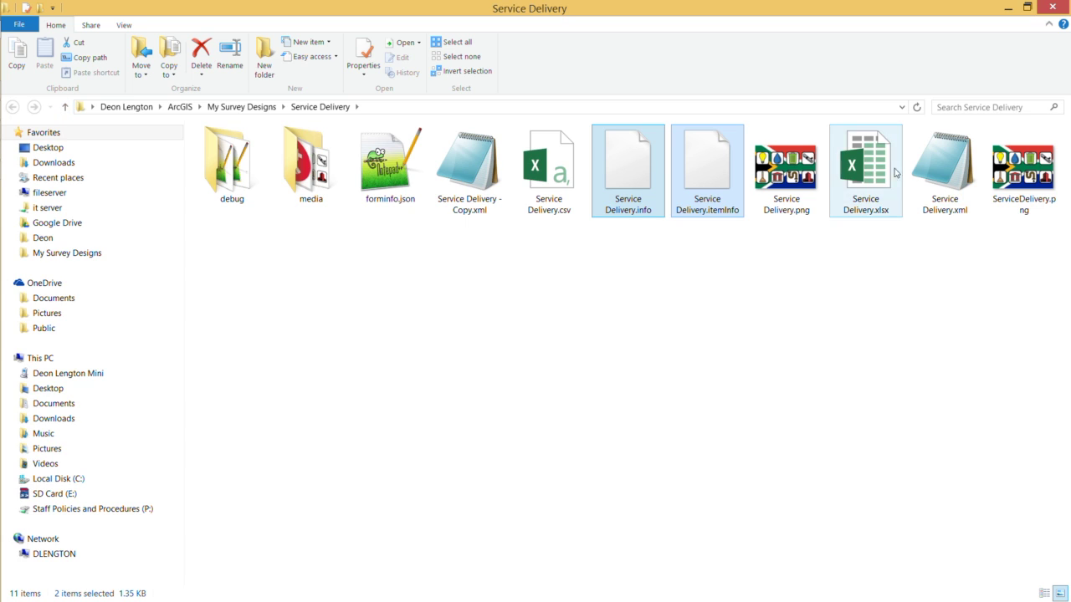
{"action": "left_click", "coordinate": [860, 188]}
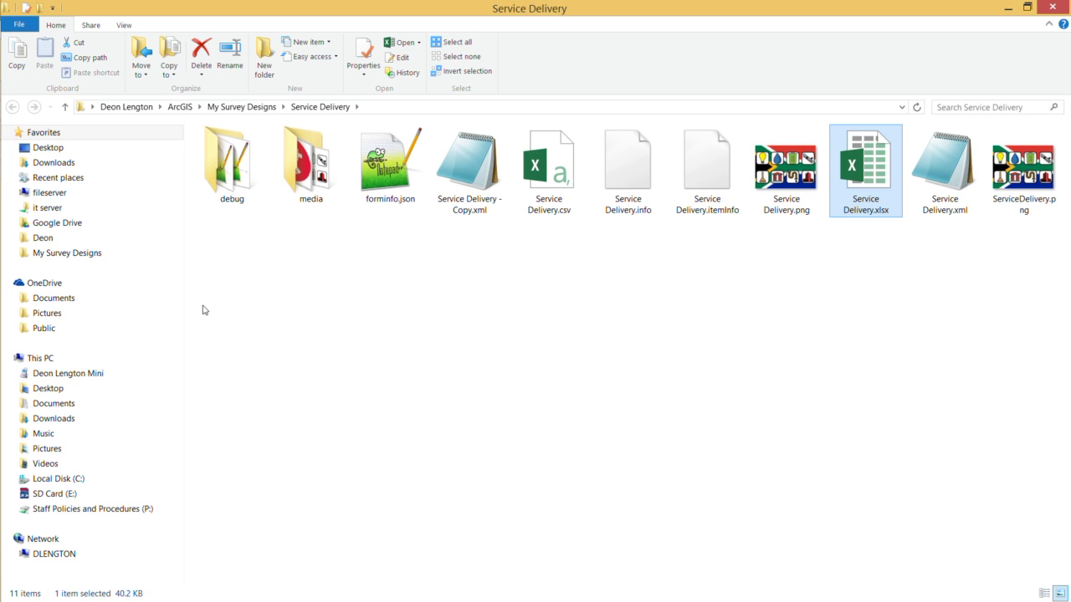
Switch back to Survey123 Connect and return from the Service Delivery form to the My Survey Designs gallery.
{"action": "mouse_move", "coordinate": [59, 83]}
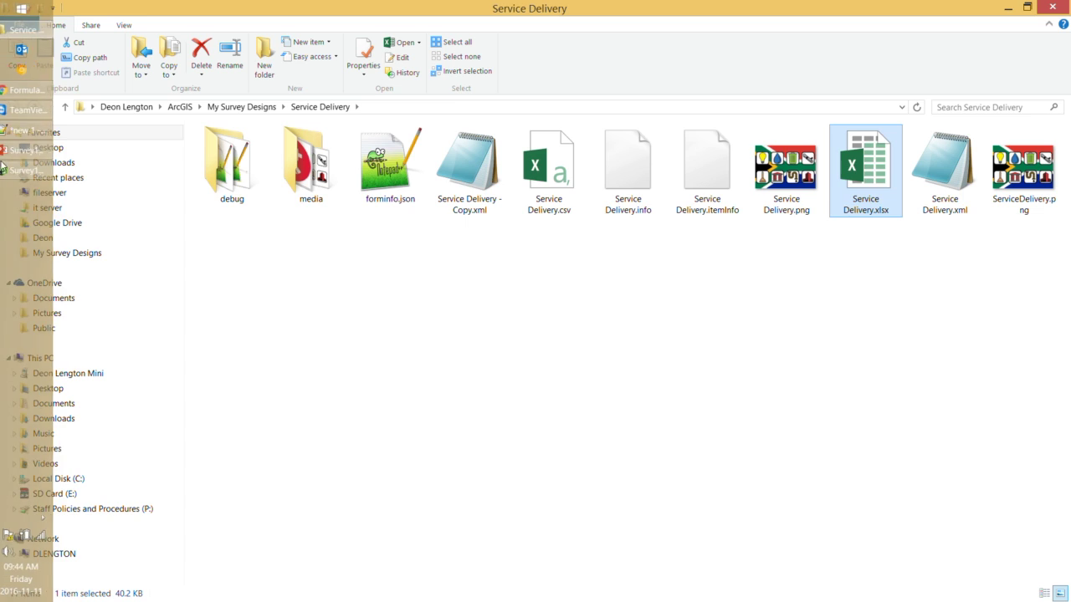
{"action": "left_click", "coordinate": [29, 153]}
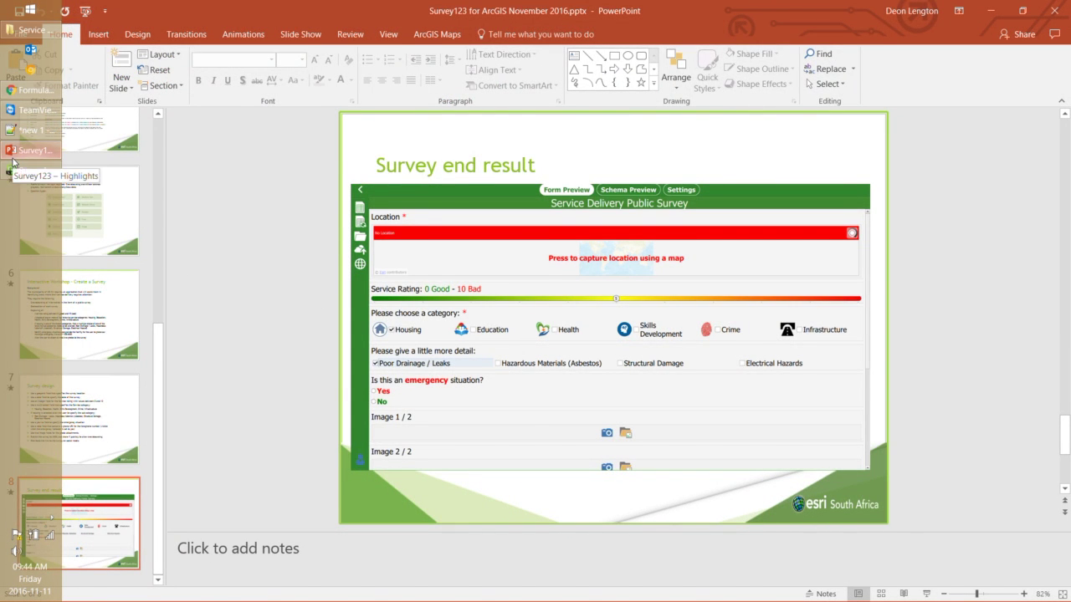
{"action": "left_click", "coordinate": [32, 170]}
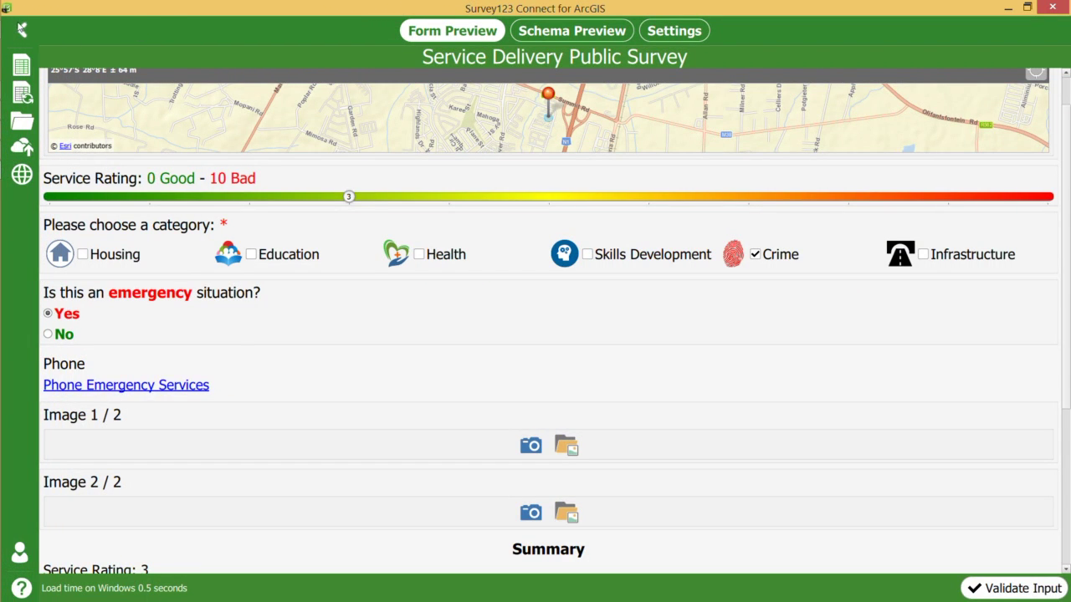
{"action": "left_click", "coordinate": [20, 30]}
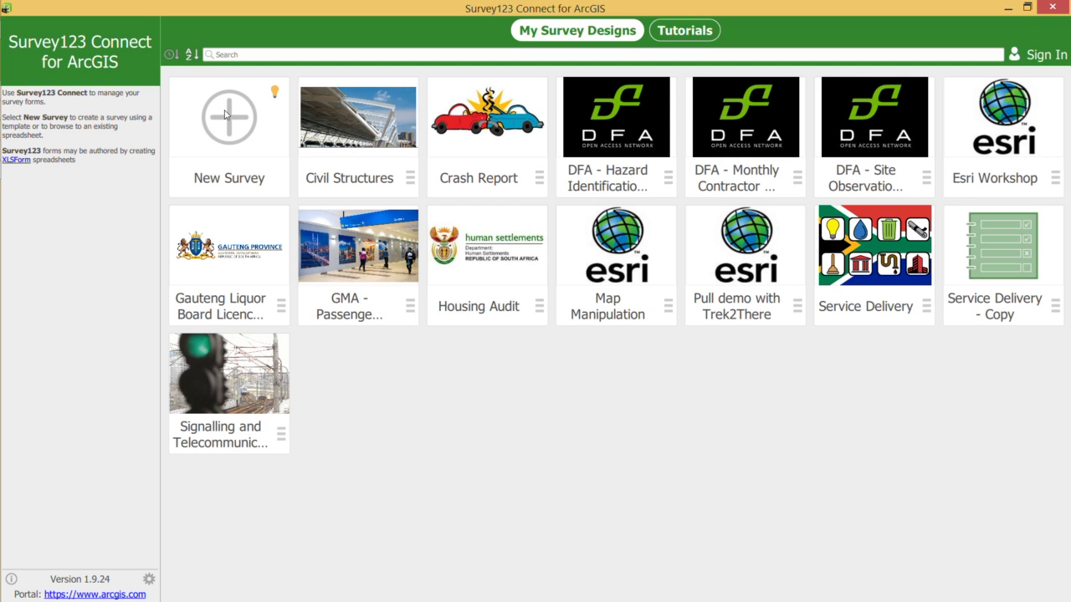
Start a new survey and examine the File and Templates options for the initial XLSForm design.
{"action": "left_click", "coordinate": [225, 115]}
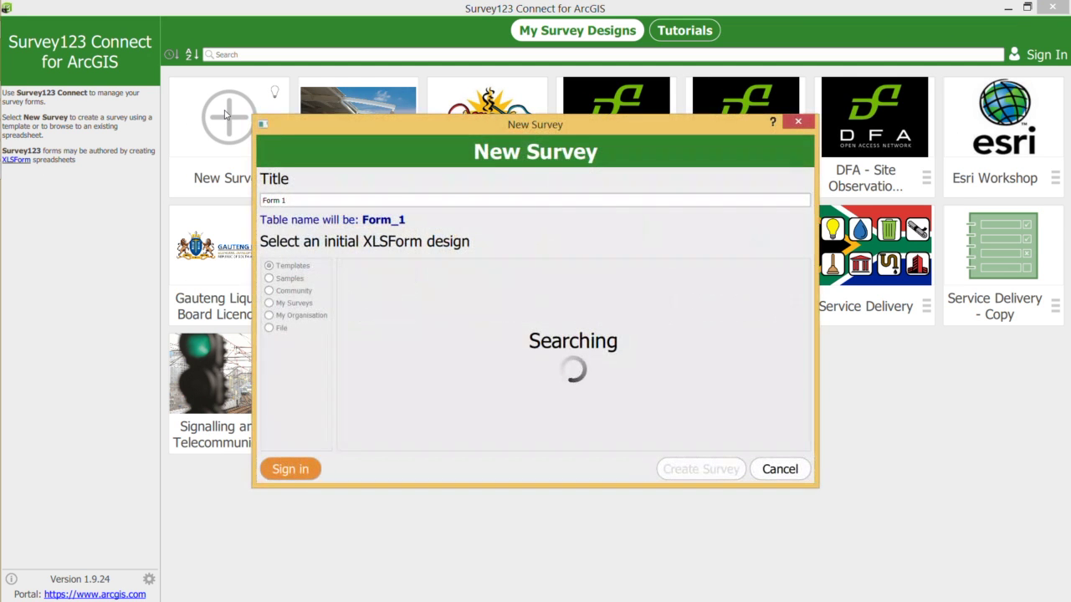
{"action": "left_click", "coordinate": [270, 329]}
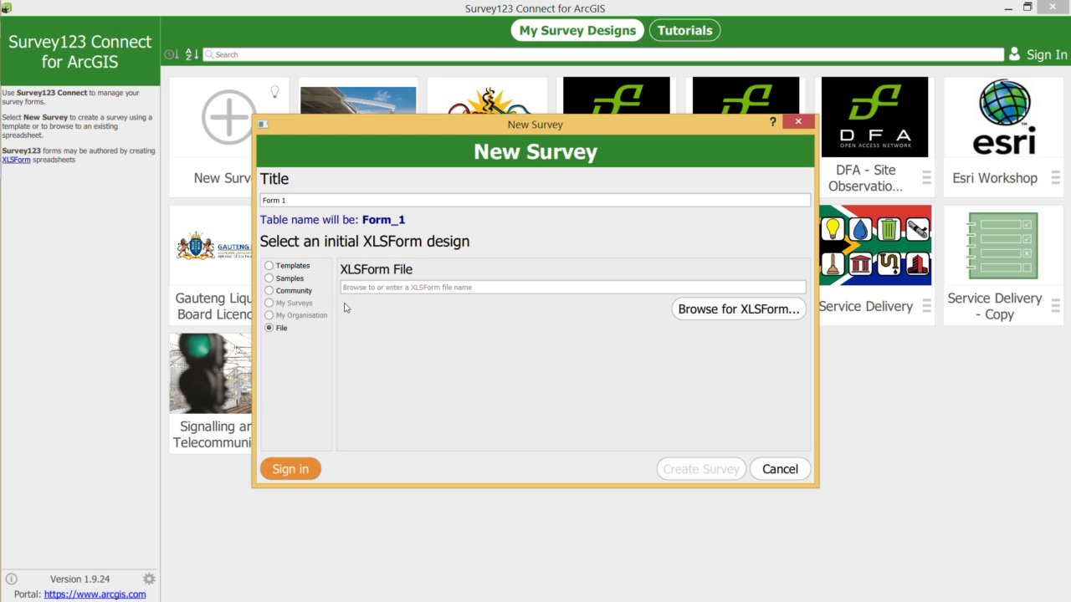
{"action": "left_click", "coordinate": [270, 266]}
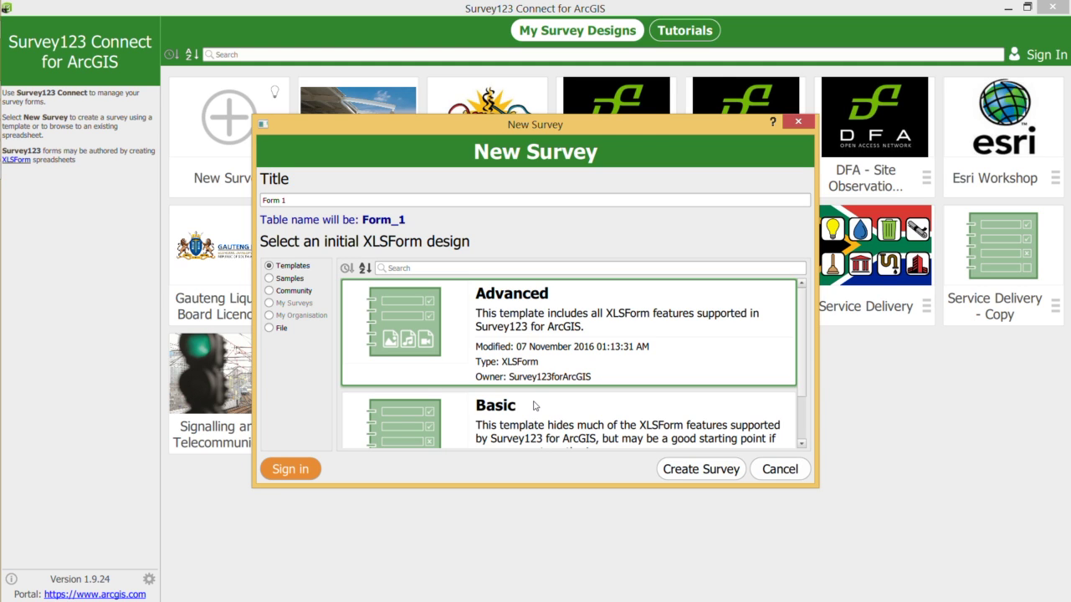
{"action": "scroll", "coordinate": [535, 403], "scroll_direction": "down", "scroll_amount": 3}
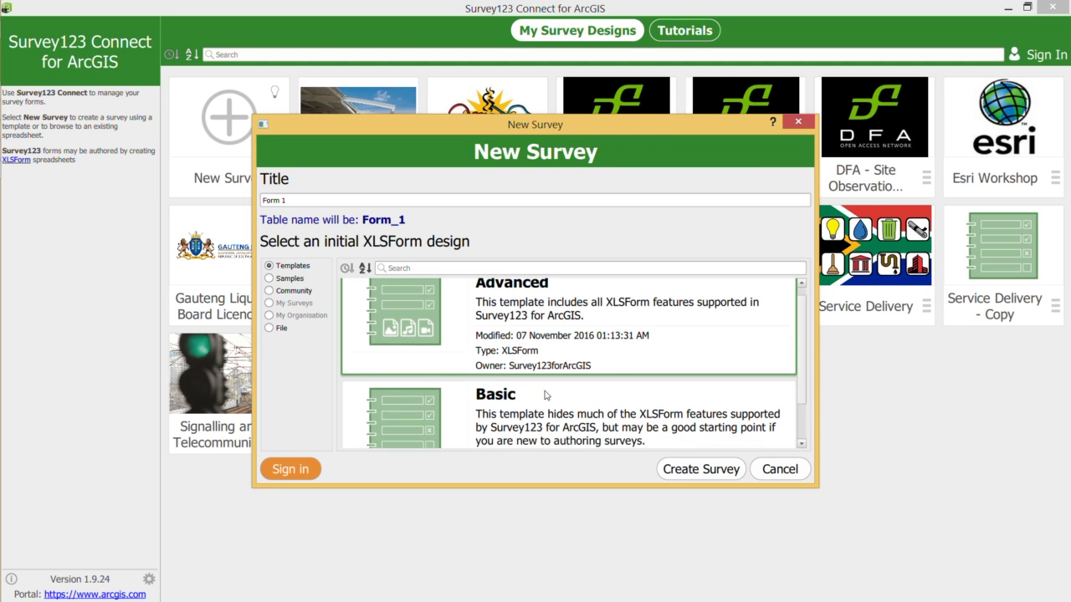
{"action": "scroll", "coordinate": [543, 396], "scroll_direction": "up", "scroll_amount": 3}
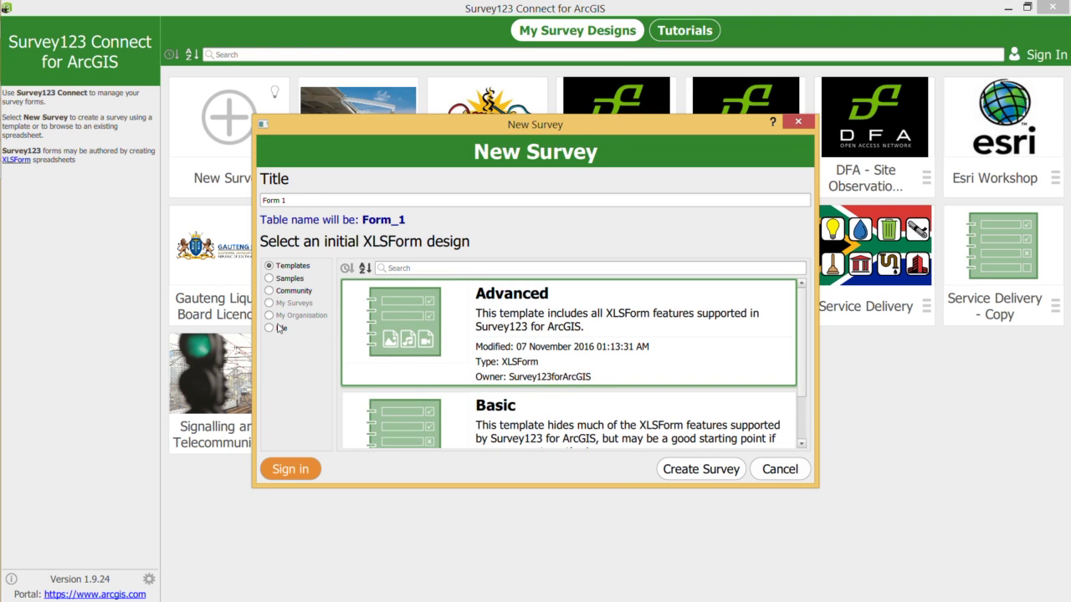
Browse the Samples available as initial XLSForm designs, and cancel the new survey.
{"action": "left_click", "coordinate": [294, 279]}
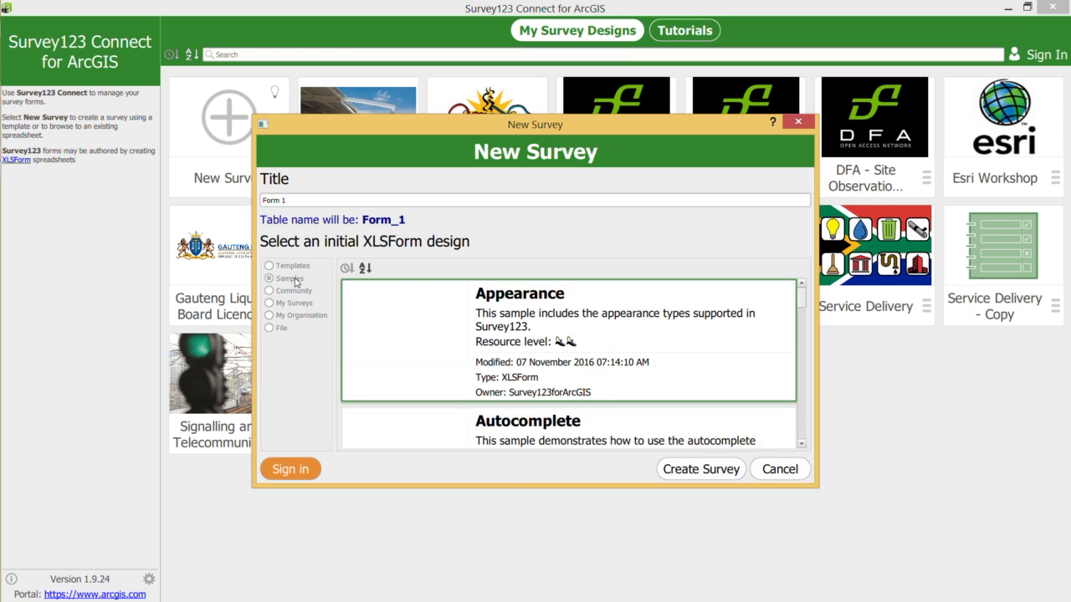
{"action": "scroll", "coordinate": [552, 342], "scroll_direction": "down", "scroll_amount": 1}
{"action": "scroll", "coordinate": [553, 341], "scroll_direction": "up", "scroll_amount": 1}
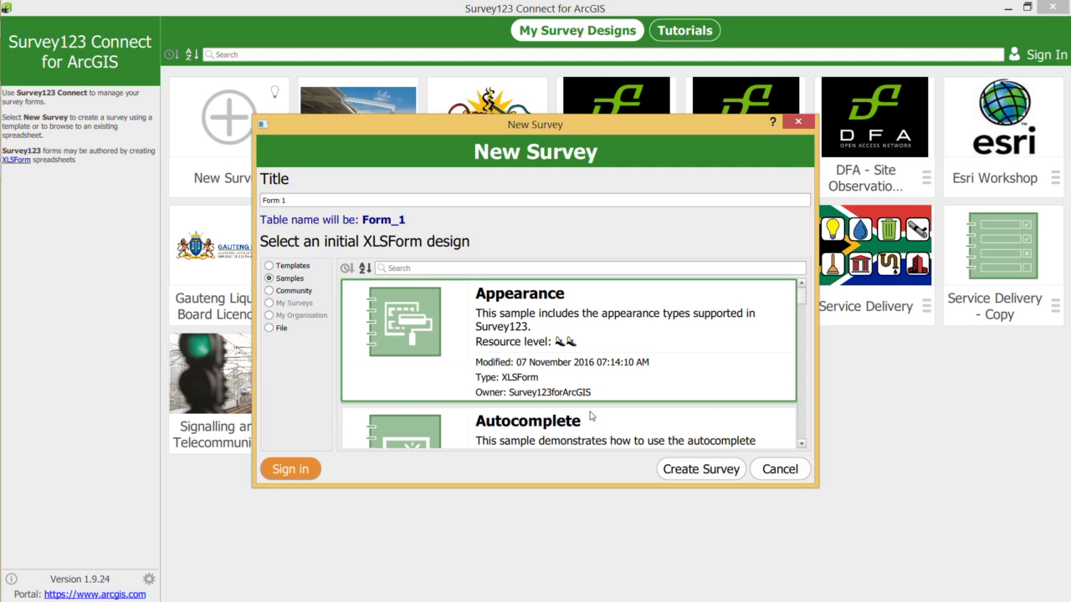
{"action": "scroll", "coordinate": [707, 411], "scroll_direction": "down", "scroll_amount": 1}
{"action": "scroll", "coordinate": [708, 411], "scroll_direction": "up", "scroll_amount": 1}
{"action": "mouse_move", "coordinate": [806, 292]}
{"action": "left_mouse_down"}
{"action": "mouse_move", "coordinate": [807, 315]}
{"action": "mouse_move", "coordinate": [806, 305]}
{"action": "left_mouse_up"}
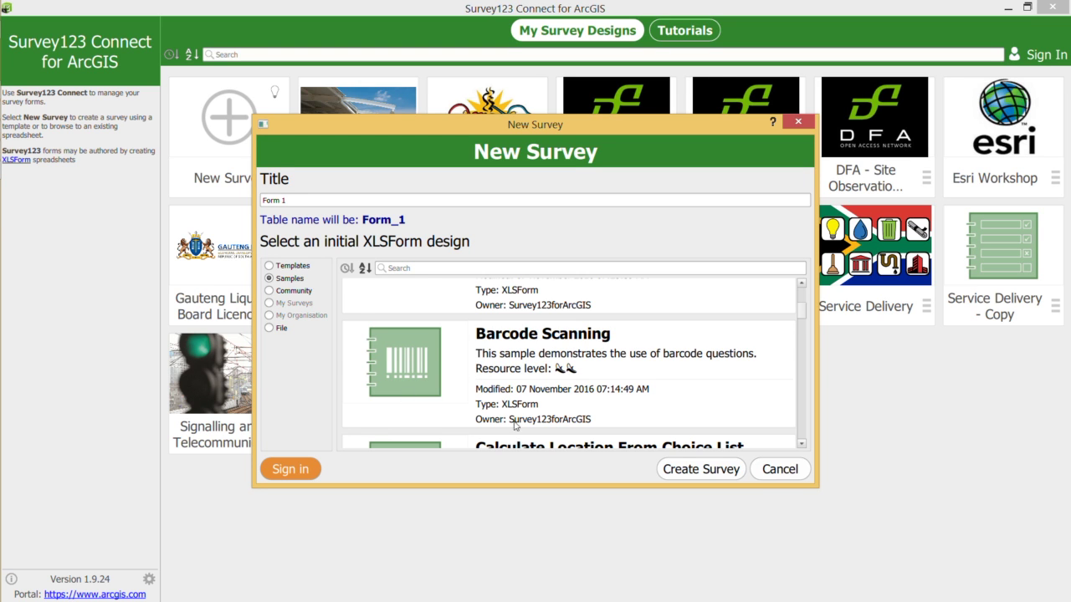
{"action": "left_click", "coordinate": [777, 472]}
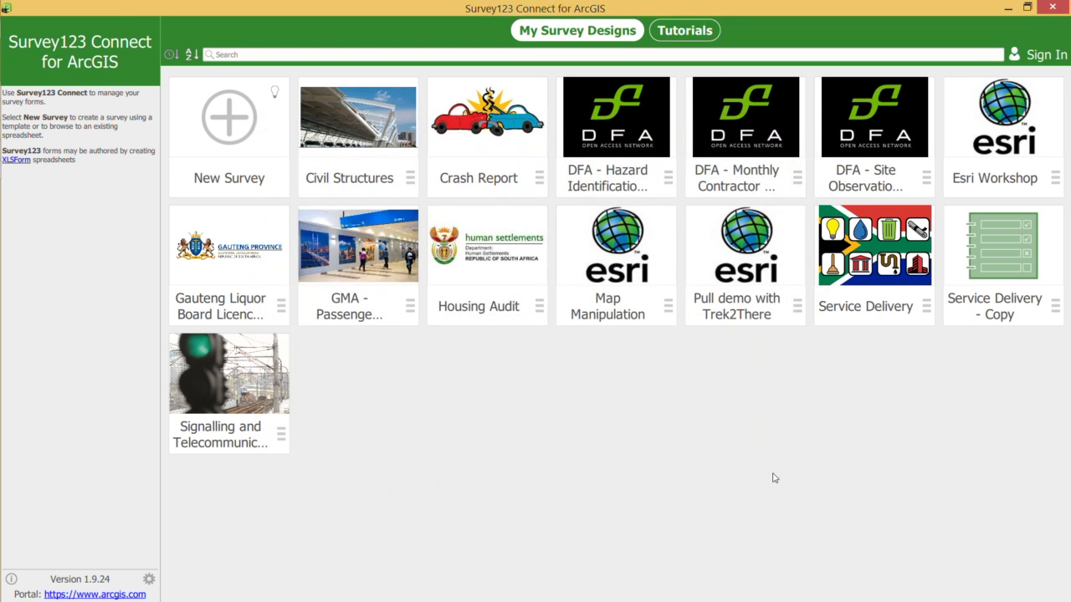
Open the Service Delivery survey and bring up its management page on the Survey123 for ArcGIS website.
{"action": "left_click", "coordinate": [846, 244]}
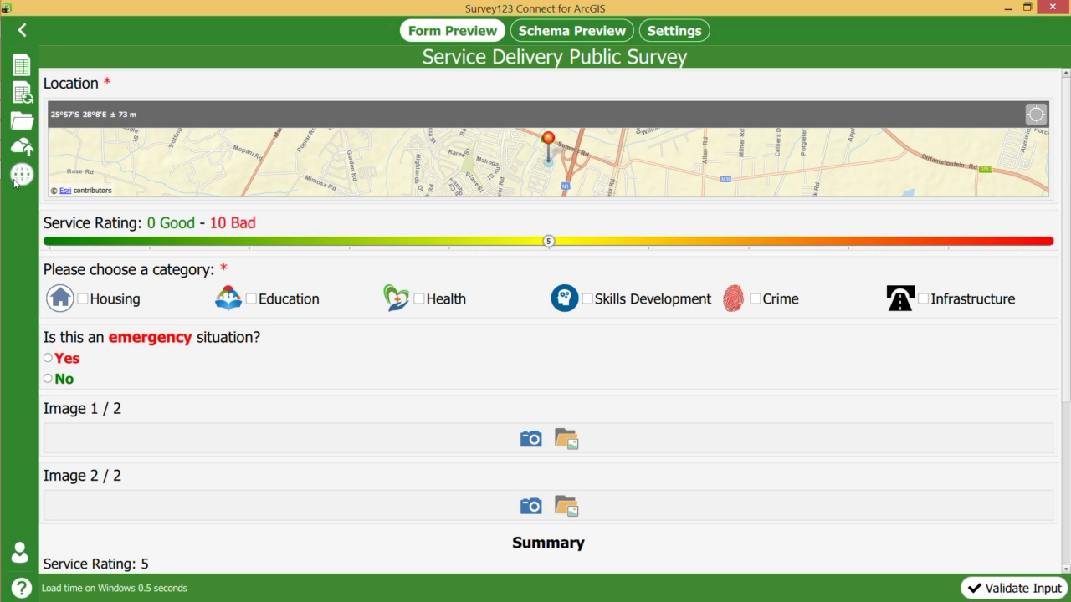
{"action": "left_click", "coordinate": [16, 179]}
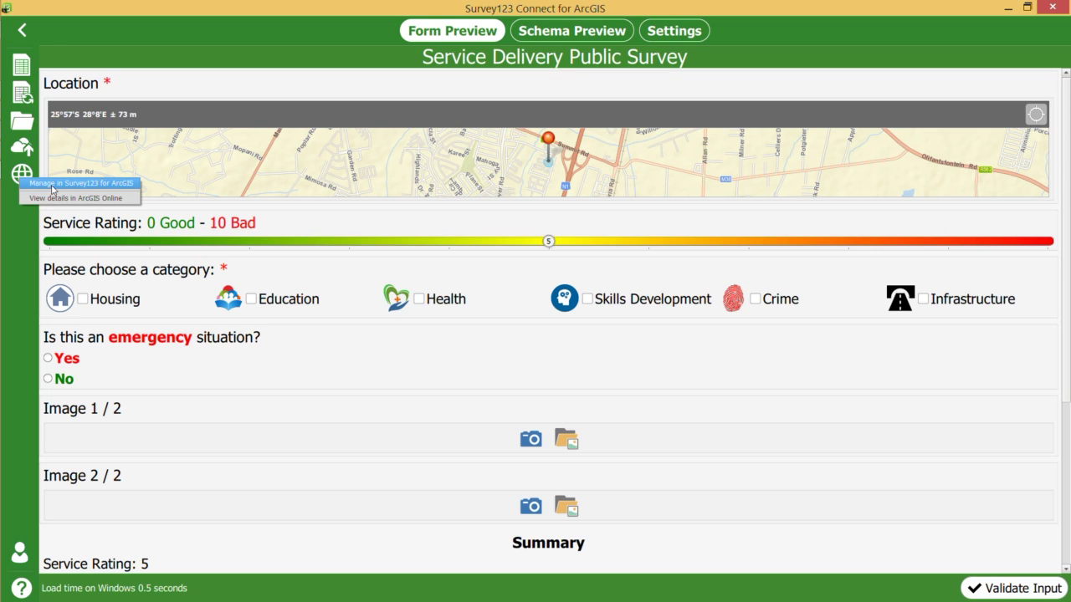
{"action": "left_click", "coordinate": [51, 187]}
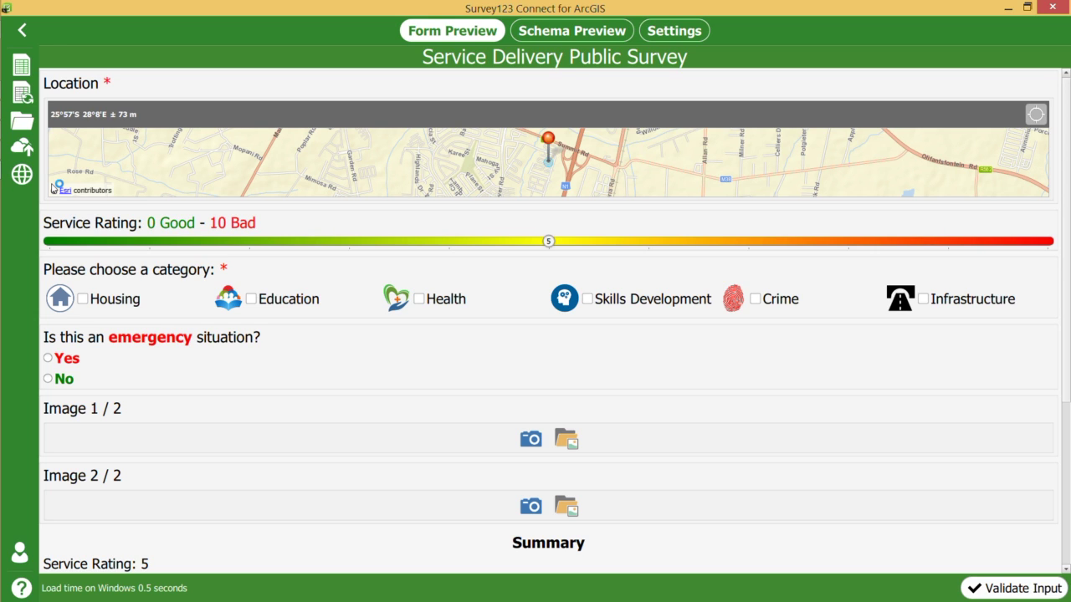
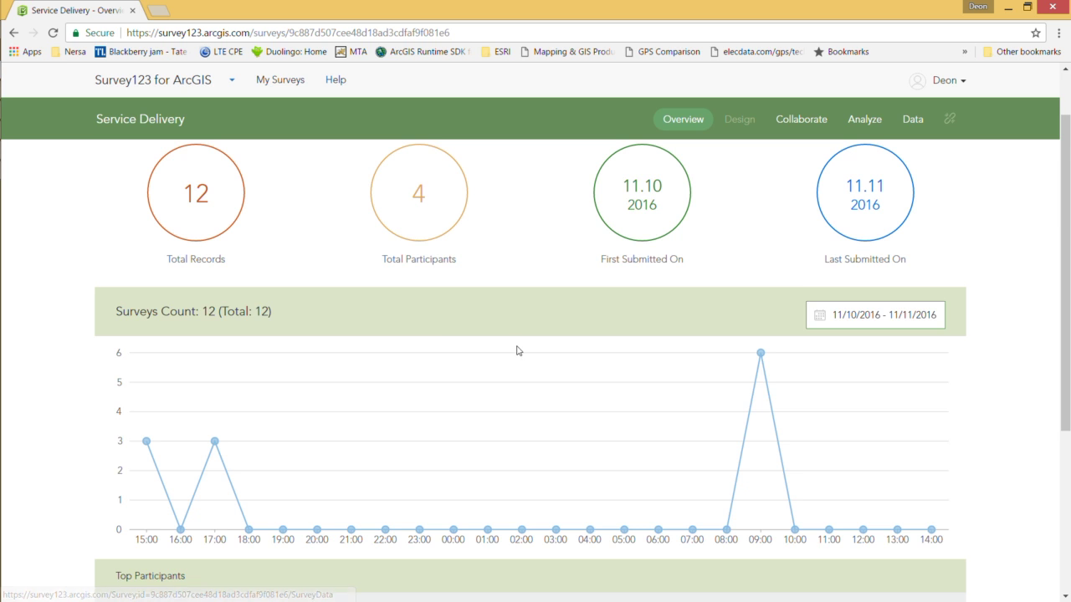
Examine the survey's overview statistics, submission chart and Top Participants table, and open its Analyze page.
{"action": "scroll", "coordinate": [748, 394], "scroll_direction": "down", "scroll_amount": 2}
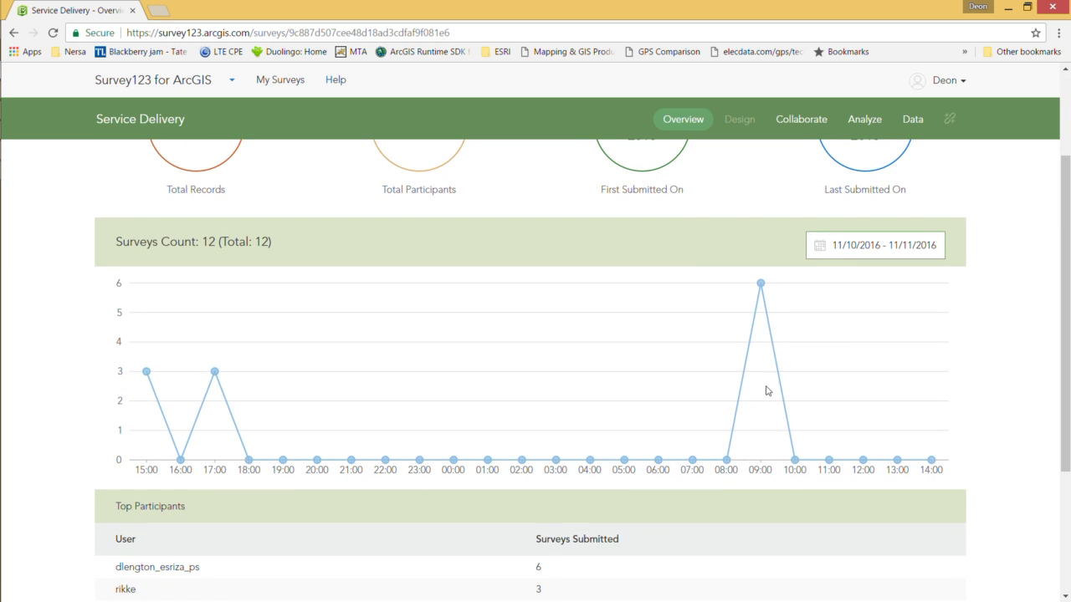
{"action": "scroll", "coordinate": [430, 327], "scroll_direction": "down", "scroll_amount": 3}
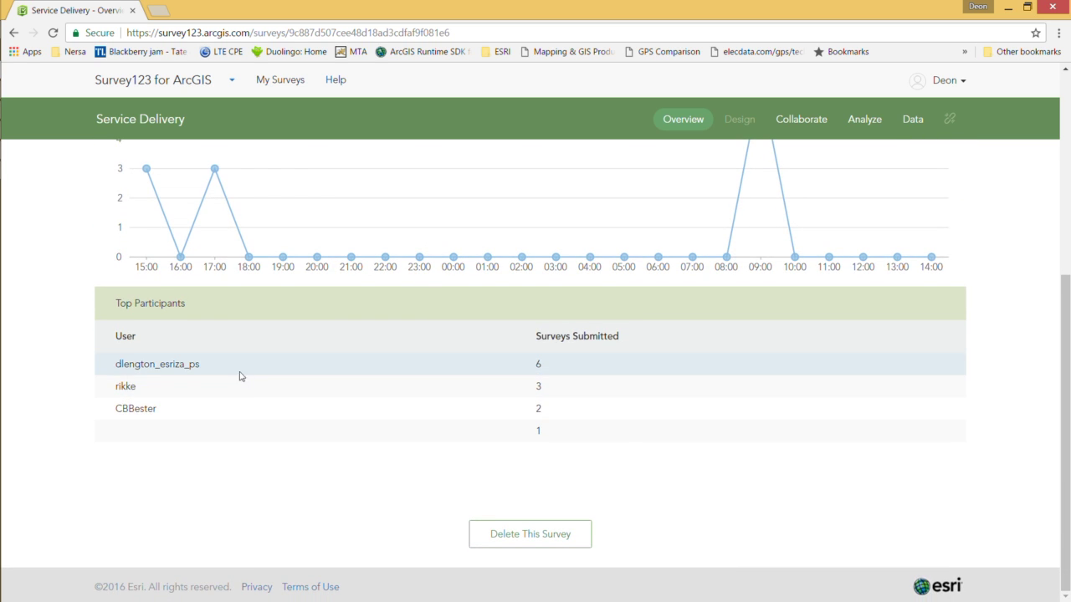
{"action": "left_click_drag", "start_coordinate": [568, 437], "coordinate": [118, 360]}
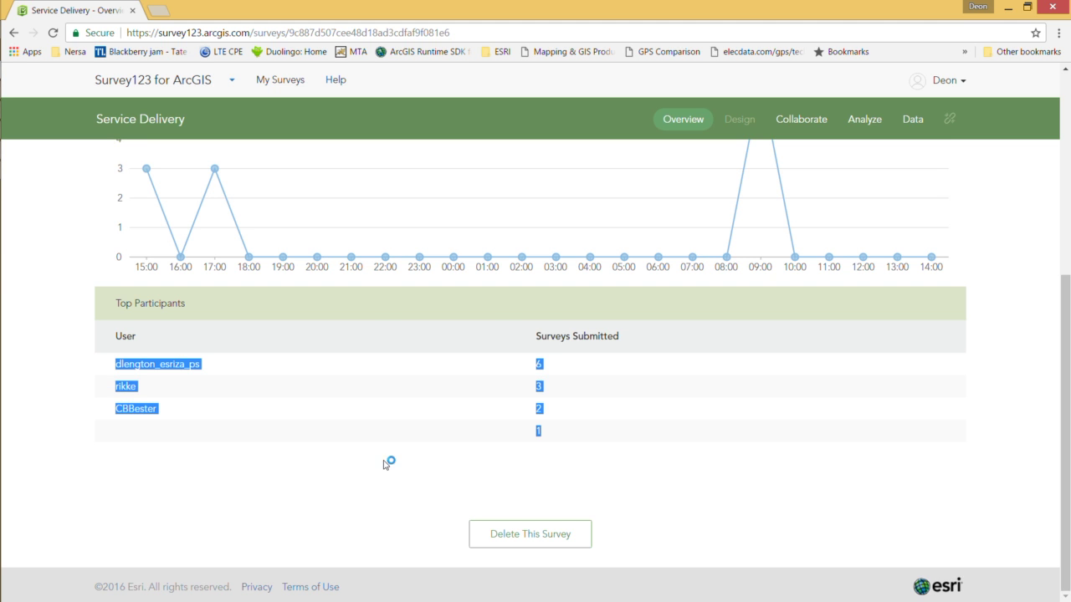
{"action": "scroll", "coordinate": [499, 447], "scroll_direction": "up", "scroll_amount": 3}
{"action": "scroll", "coordinate": [499, 447], "scroll_direction": "up", "scroll_amount": 2}
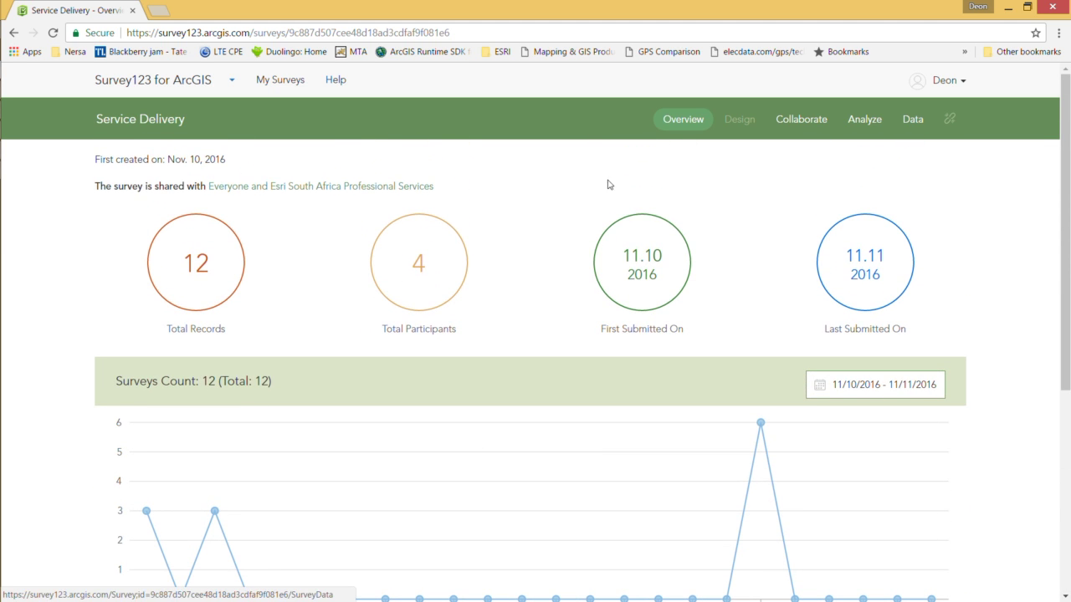
{"action": "left_click", "coordinate": [863, 122]}
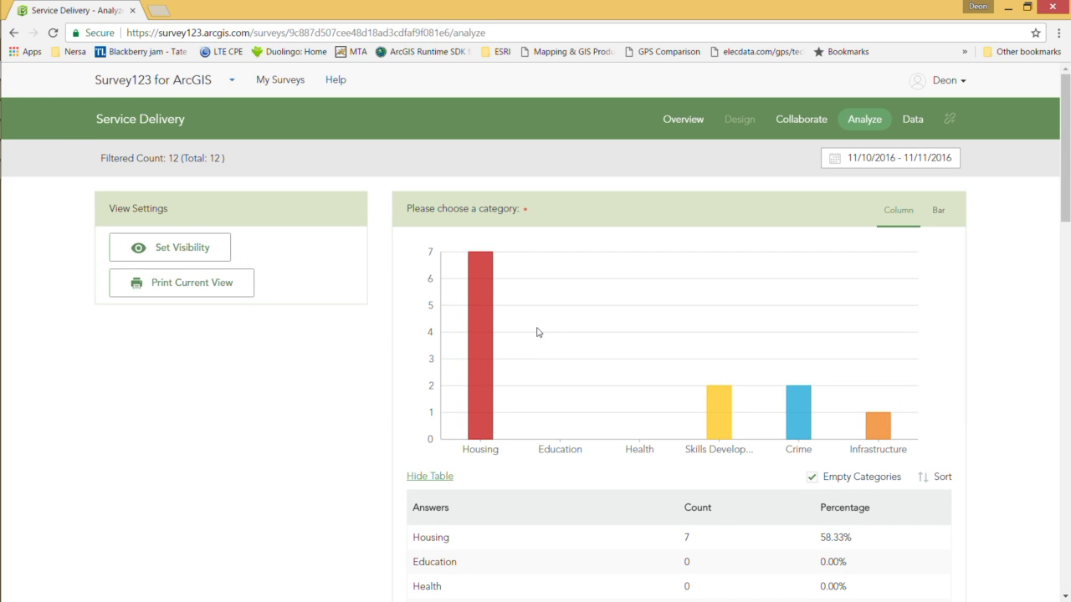
Examine the Analyze charts and tables for the Service Rating and category questions.
{"action": "mouse_move", "coordinate": [492, 318]}
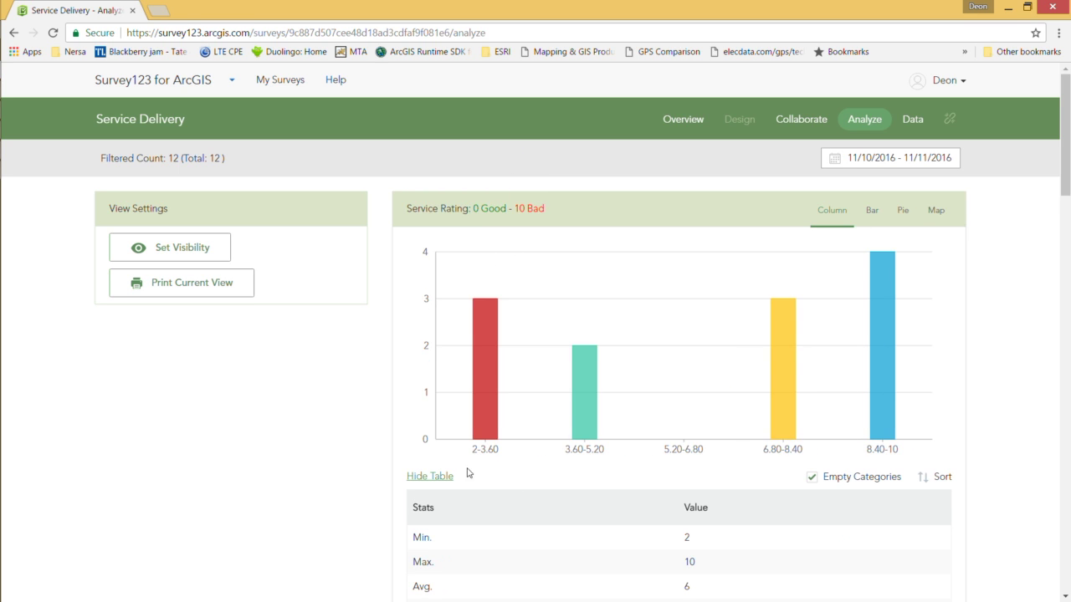
{"action": "mouse_move", "coordinate": [492, 430]}
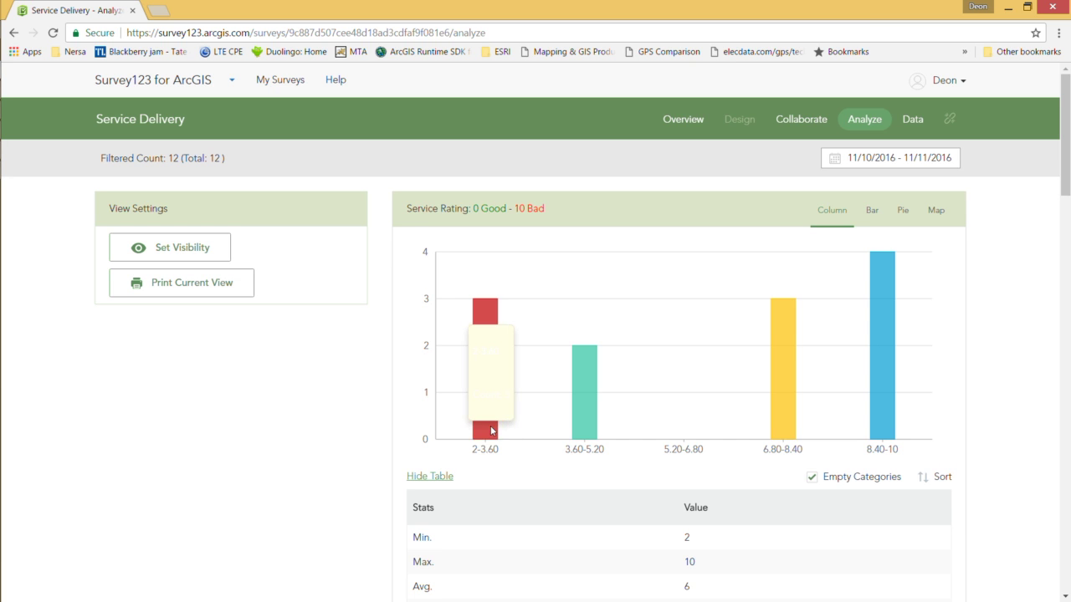
{"action": "scroll", "coordinate": [492, 431], "scroll_direction": "down", "scroll_amount": 3}
{"action": "scroll", "coordinate": [492, 431], "scroll_direction": "up", "scroll_amount": 3}
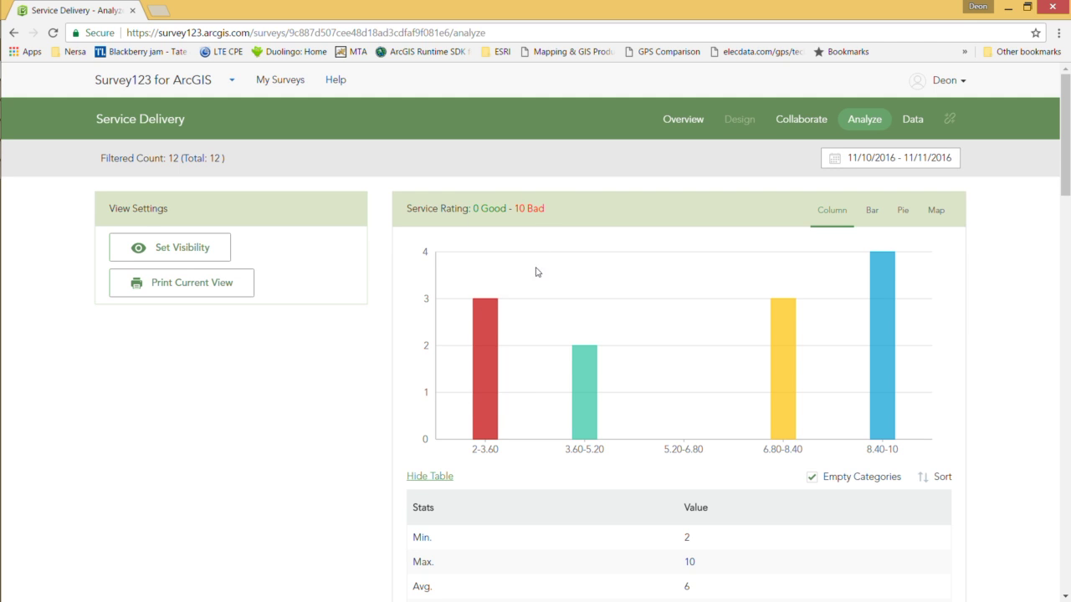
{"action": "mouse_move", "coordinate": [740, 399]}
{"action": "scroll", "coordinate": [704, 395], "scroll_direction": "down", "scroll_amount": 3}
{"action": "scroll", "coordinate": [701, 391], "scroll_direction": "down", "scroll_amount": 4}
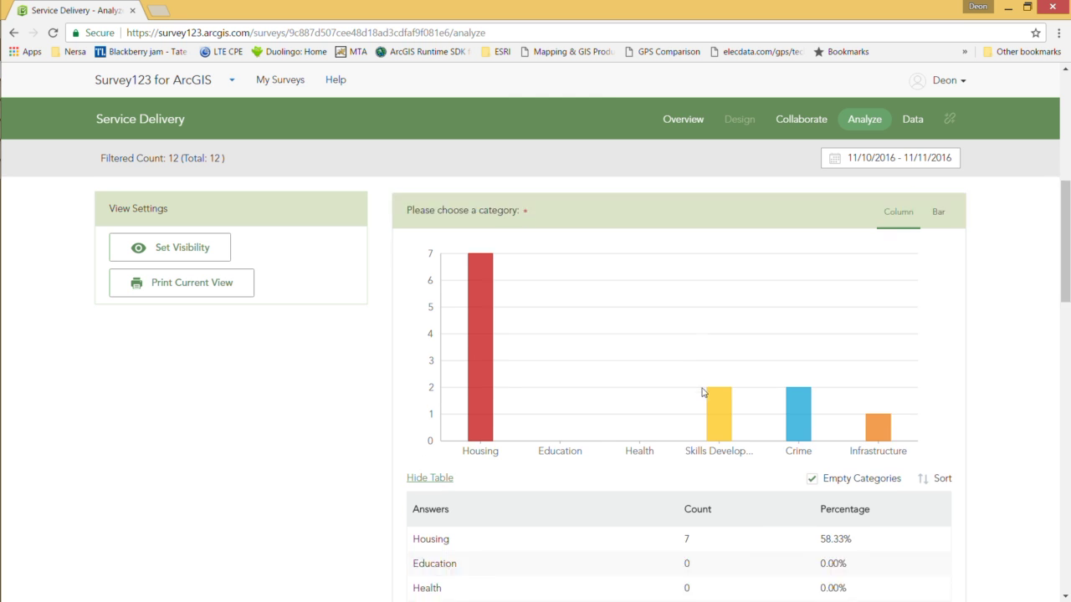
{"action": "mouse_move", "coordinate": [507, 258]}
Examine the Analyze results for the additional detail, emergency situation and image questions.
{"action": "scroll", "coordinate": [817, 390], "scroll_direction": "down", "scroll_amount": 7}
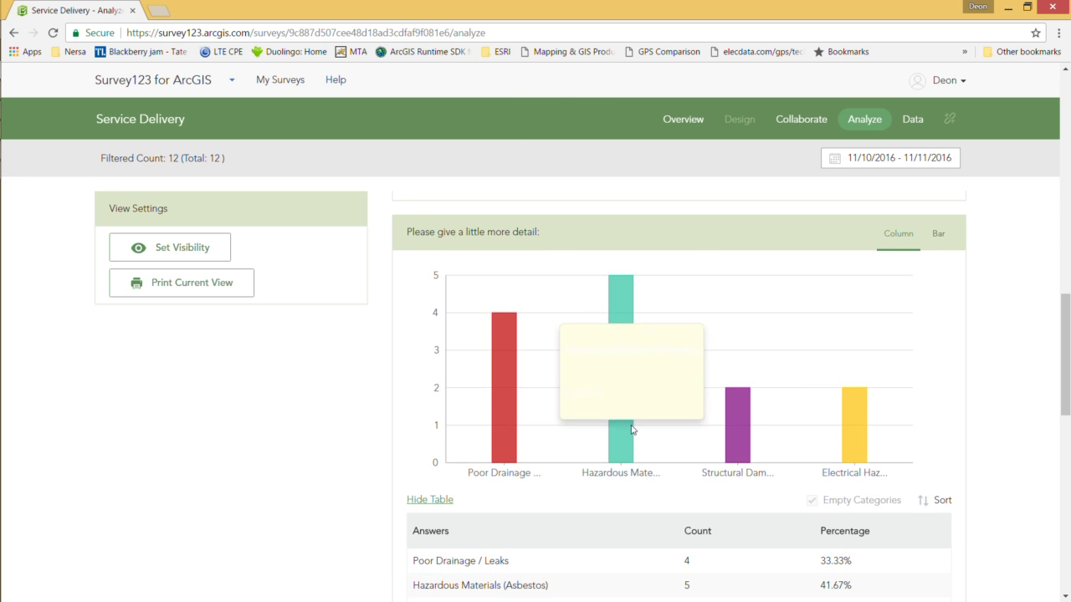
{"action": "mouse_move", "coordinate": [831, 432]}
{"action": "mouse_move", "coordinate": [583, 390]}
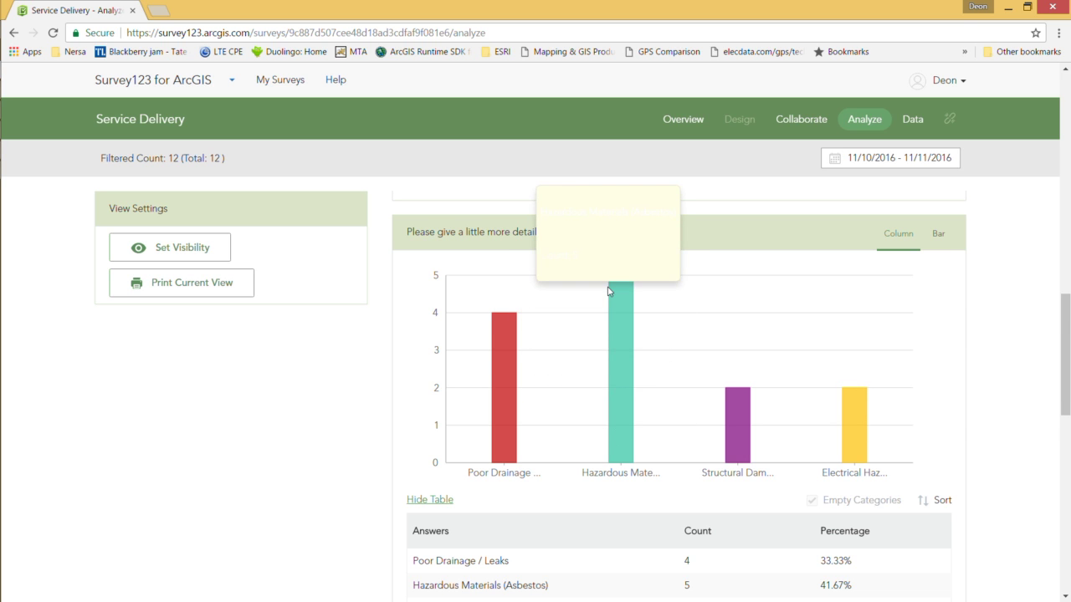
{"action": "scroll", "coordinate": [670, 479], "scroll_direction": "down", "scroll_amount": 3}
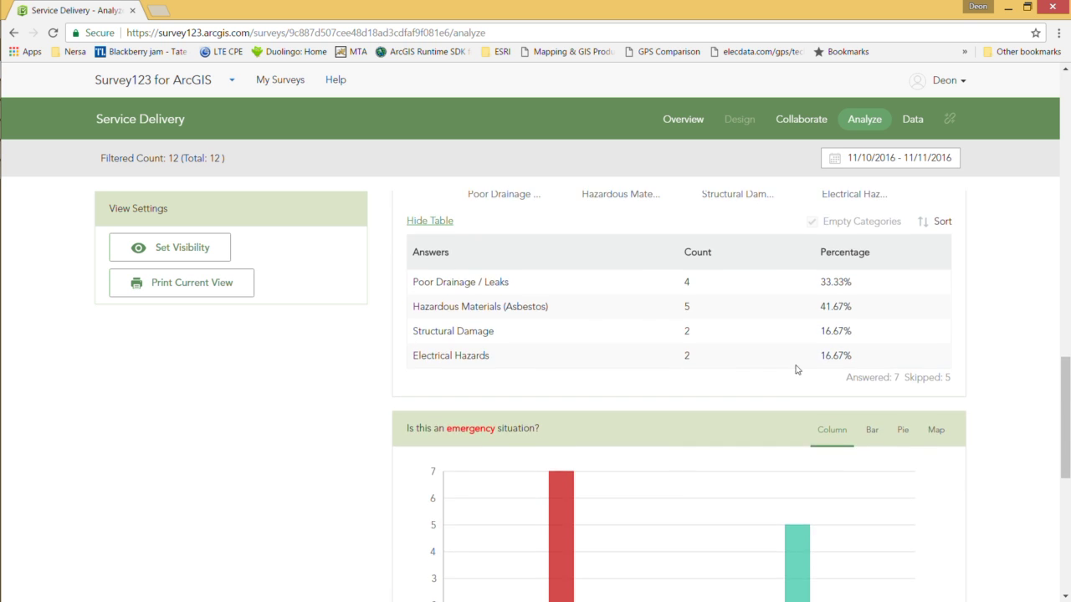
{"action": "scroll", "coordinate": [574, 409], "scroll_direction": "down", "scroll_amount": 1}
{"action": "scroll", "coordinate": [575, 409], "scroll_direction": "down", "scroll_amount": 5}
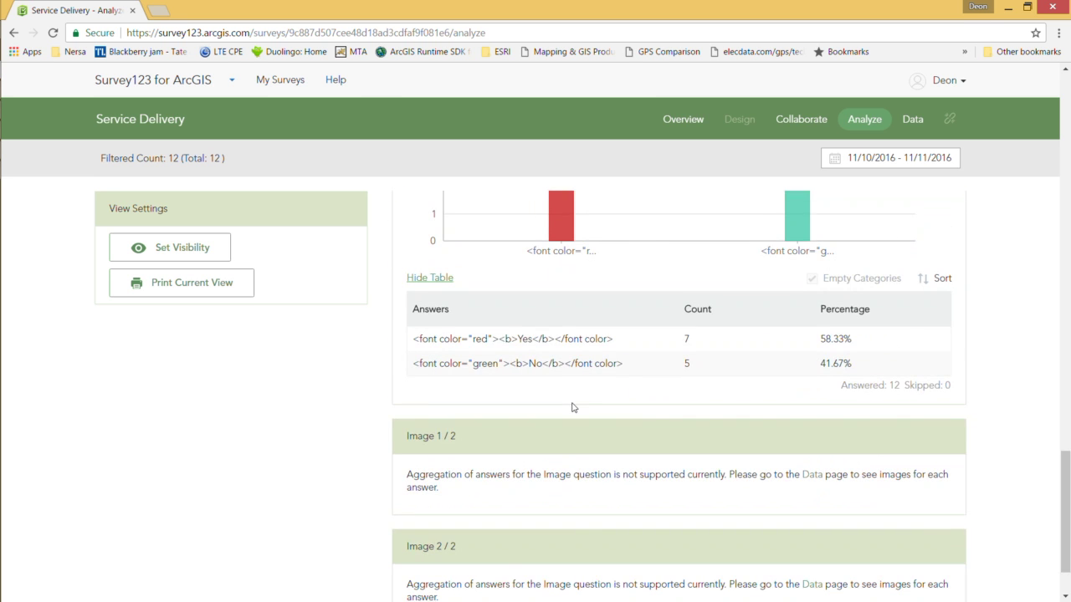
{"action": "scroll", "coordinate": [573, 406], "scroll_direction": "up", "scroll_amount": 8}
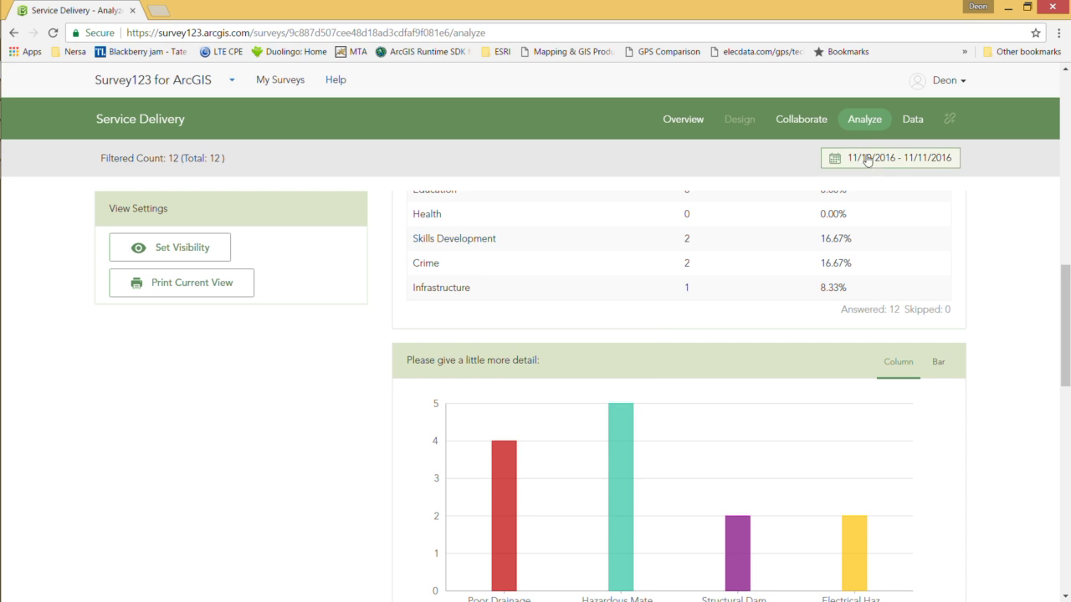
Open the survey's Data page and view the individual response for the Nov 10, 2016 Housing record rated 7.
{"action": "left_click", "coordinate": [913, 120]}
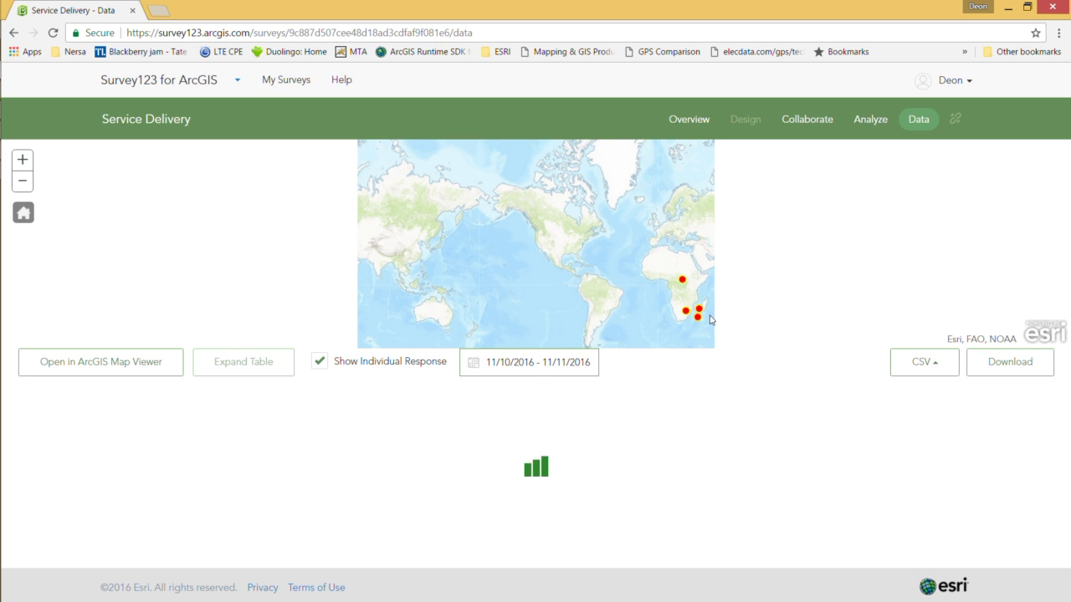
{"action": "scroll", "coordinate": [683, 316], "scroll_direction": "up", "scroll_amount": 2}
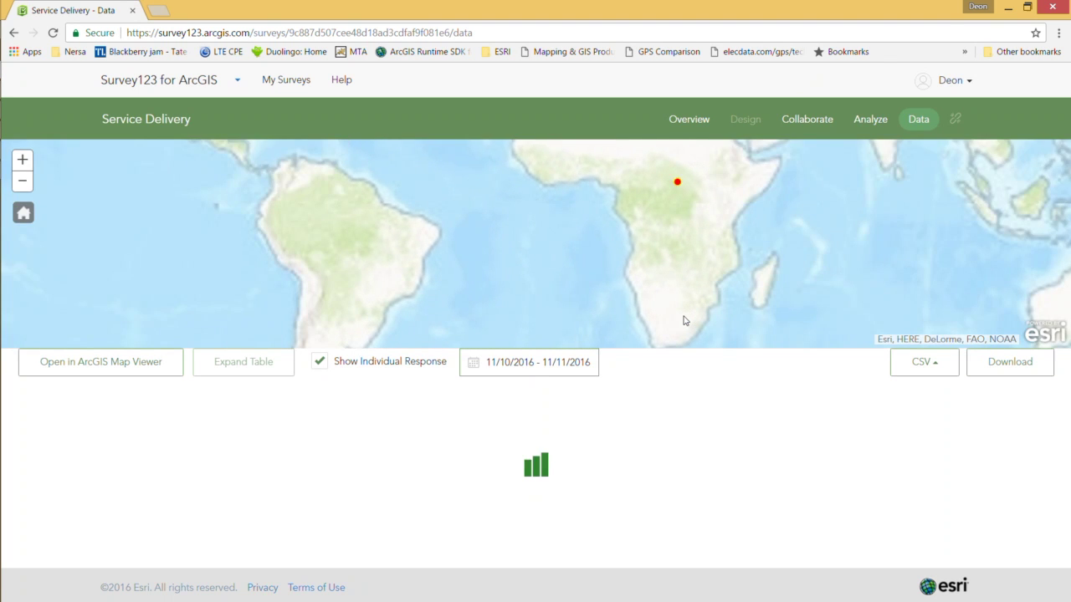
{"action": "scroll", "coordinate": [614, 267], "scroll_direction": "up", "scroll_amount": 3}
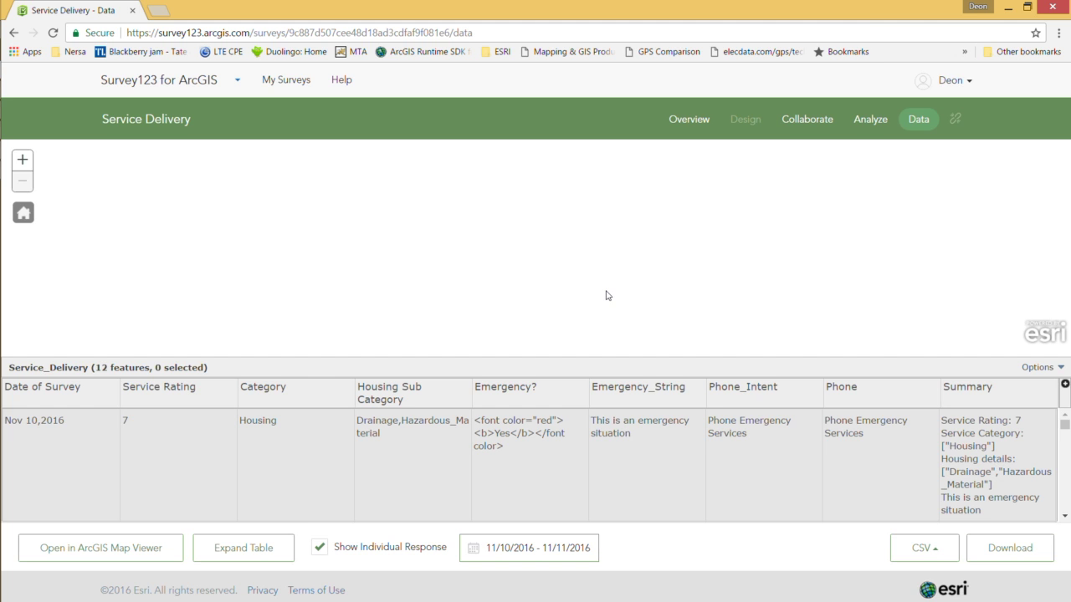
{"action": "left_click", "coordinate": [475, 420]}
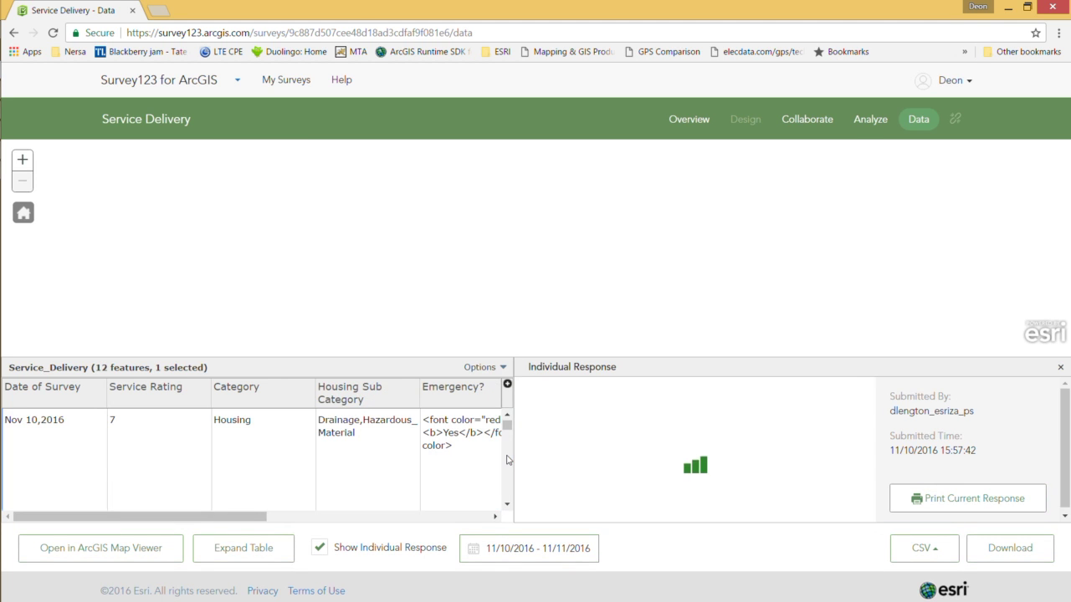
{"action": "left_click", "coordinate": [297, 453]}
{"action": "left_click", "coordinate": [427, 414]}
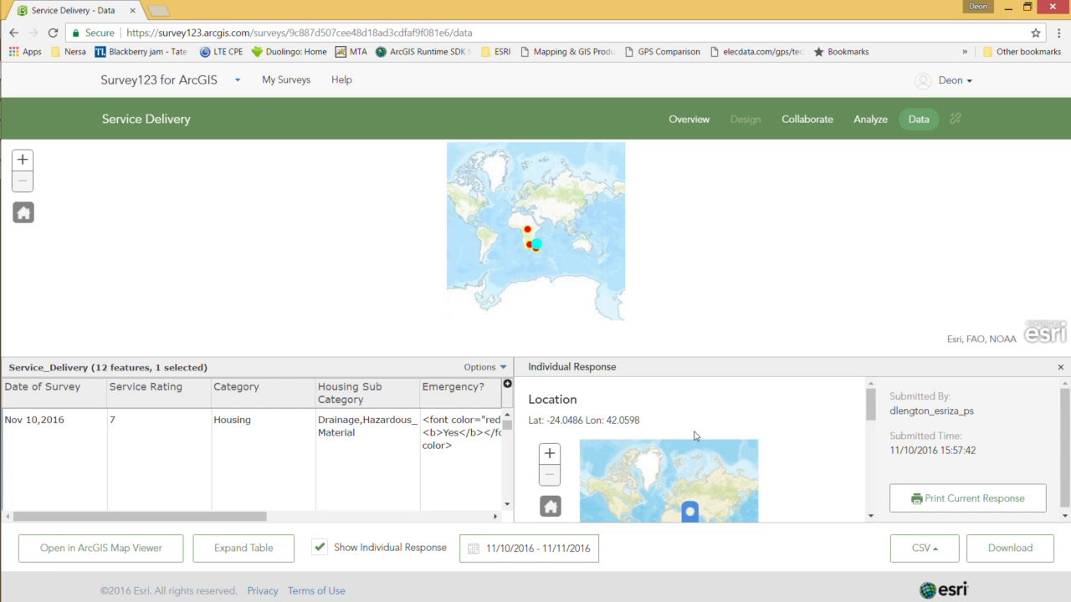
{"action": "left_click_drag", "start_coordinate": [874, 415], "coordinate": [873, 447]}
Open the individual response for the Nov 11, 2016 Skills_development record rated 2 and view its image attachment.
{"action": "left_click", "coordinate": [243, 423]}
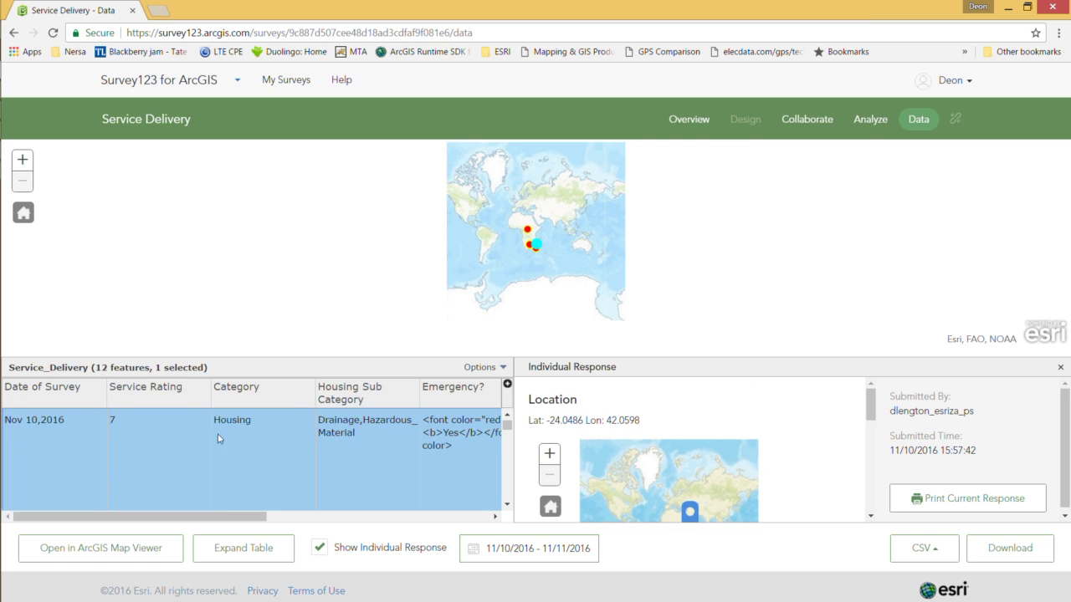
{"action": "scroll", "coordinate": [200, 476], "scroll_direction": "down", "scroll_amount": 3}
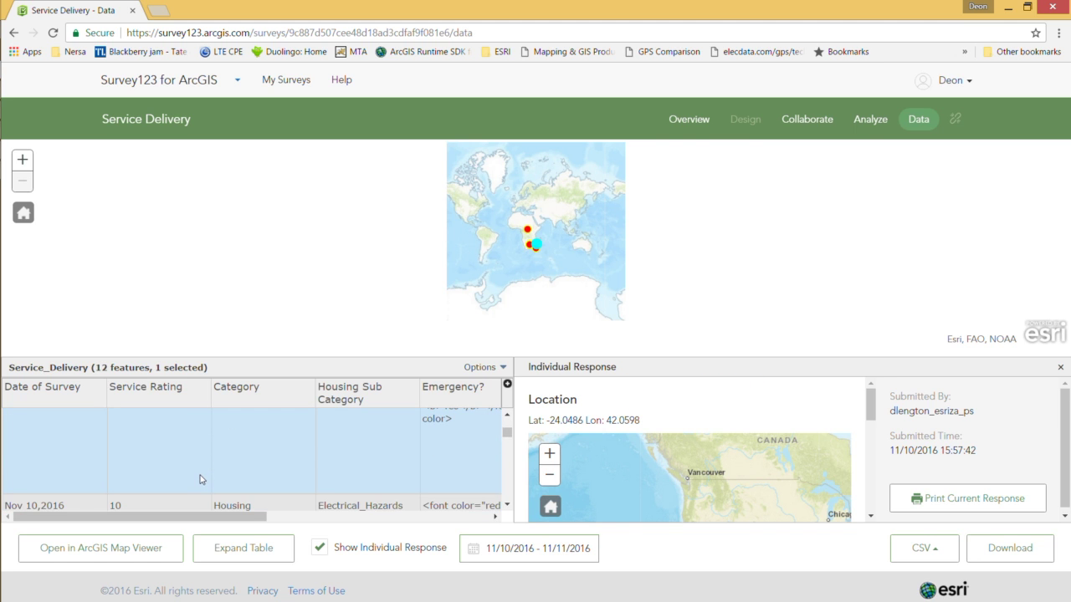
{"action": "scroll", "coordinate": [200, 476], "scroll_direction": "down", "scroll_amount": 5}
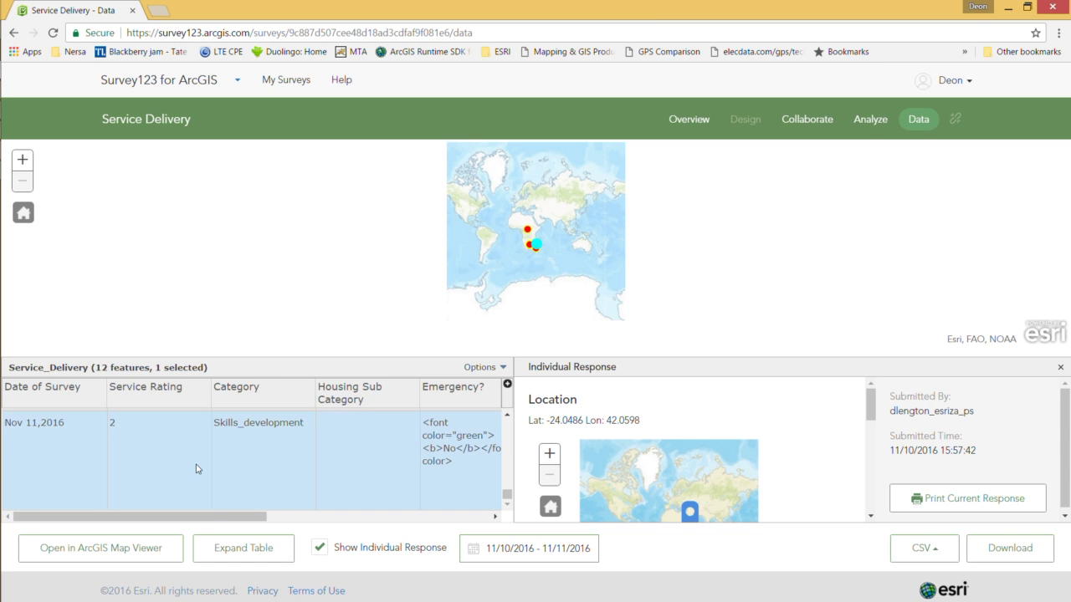
{"action": "left_click", "coordinate": [87, 454]}
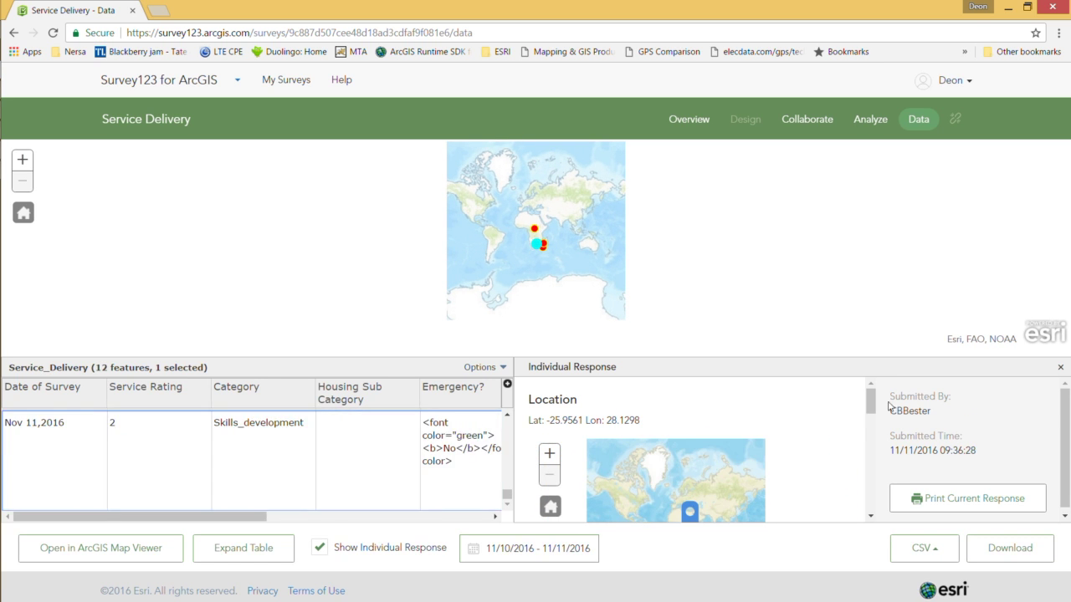
{"action": "left_click_drag", "start_coordinate": [871, 410], "coordinate": [894, 483]}
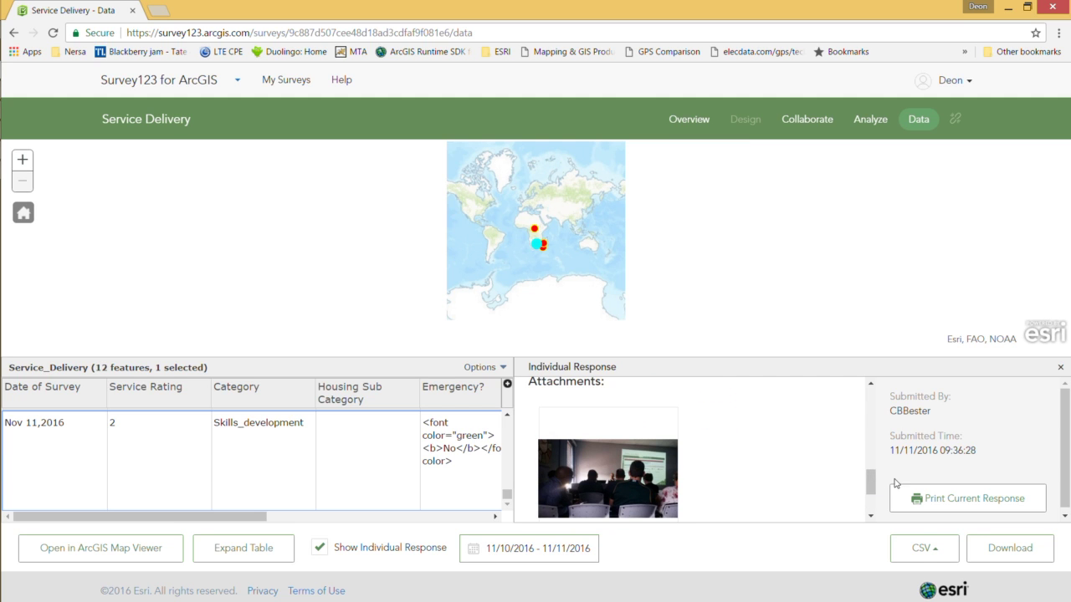
Bring up the print preview of the current response and examine its pages.
{"action": "left_click", "coordinate": [936, 501]}
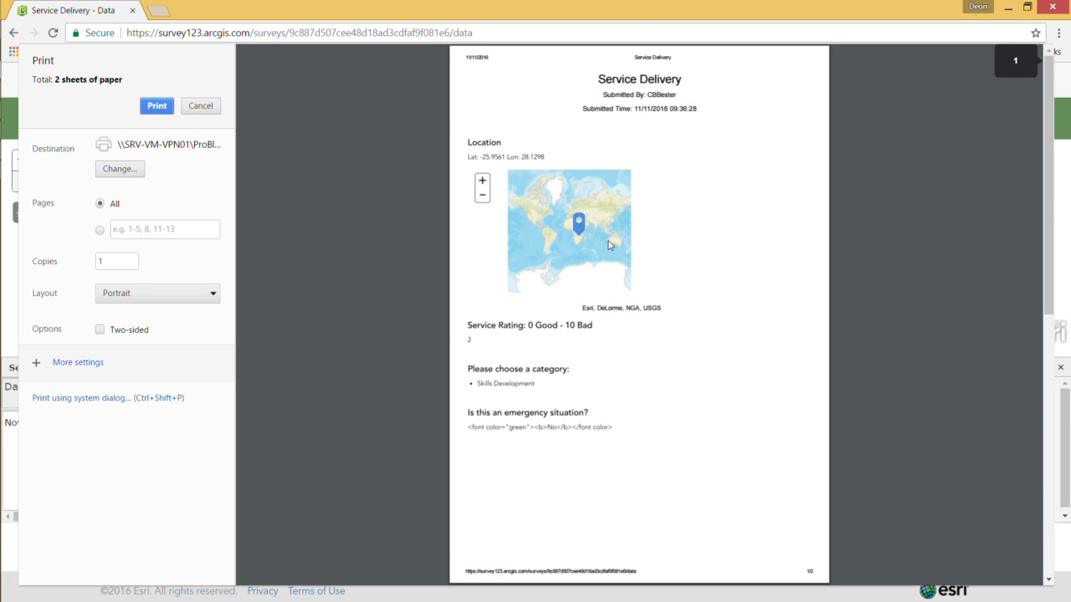
{"action": "scroll", "coordinate": [609, 244], "scroll_direction": "down", "scroll_amount": 5}
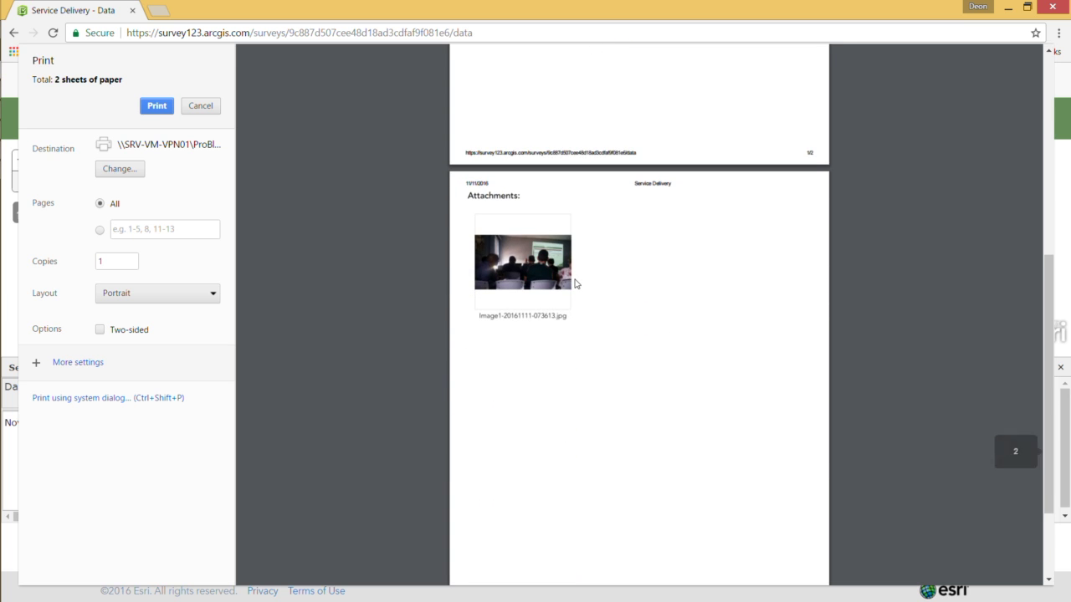
{"action": "scroll", "coordinate": [576, 285], "scroll_direction": "up", "scroll_amount": 5}
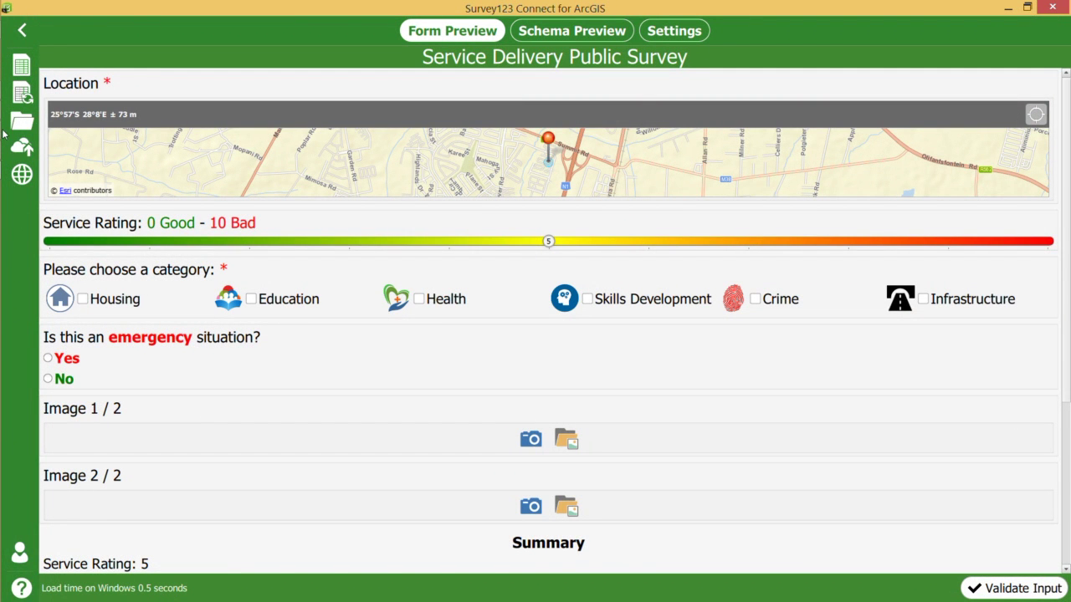
Switch to the browser window with the Service Delivery Collaborate page, review the submission permissions and survey link, and minimize it.
{"action": "left_click", "coordinate": [36, 91]}
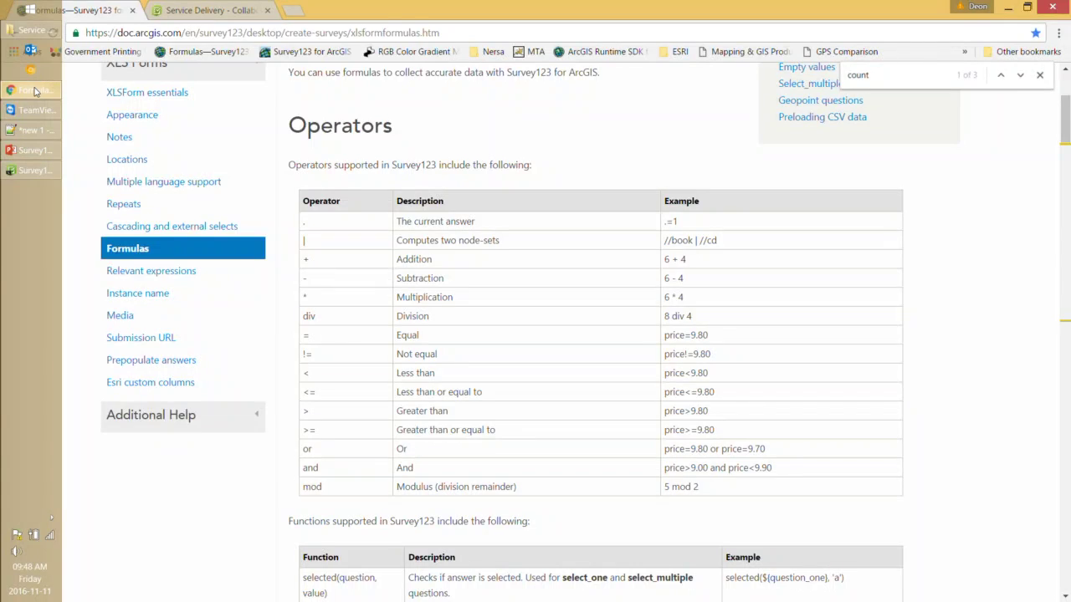
{"action": "left_click", "coordinate": [222, 12]}
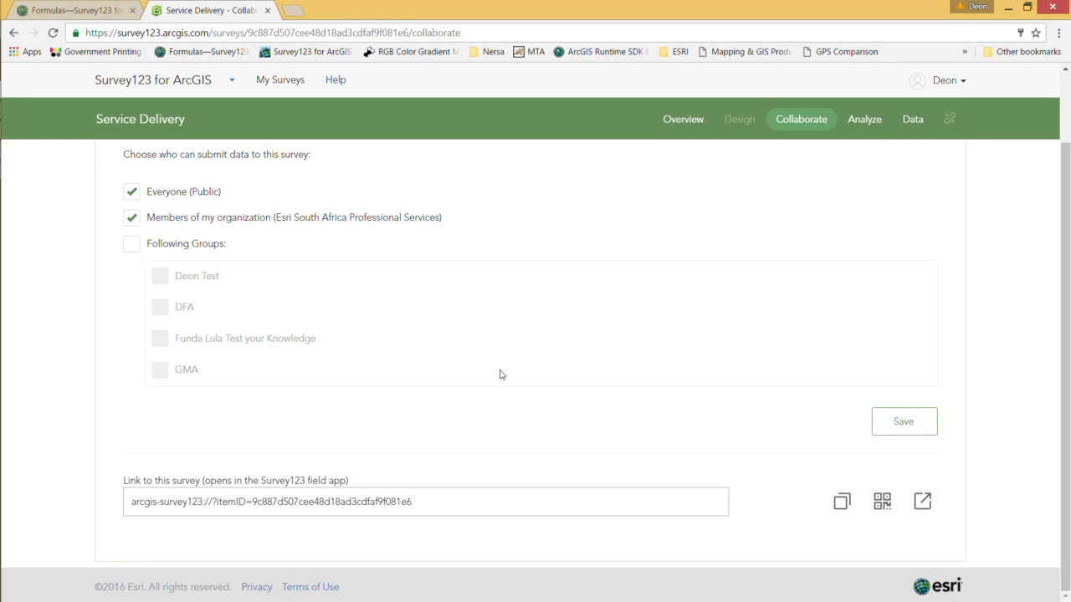
{"action": "left_click", "coordinate": [1008, 6]}
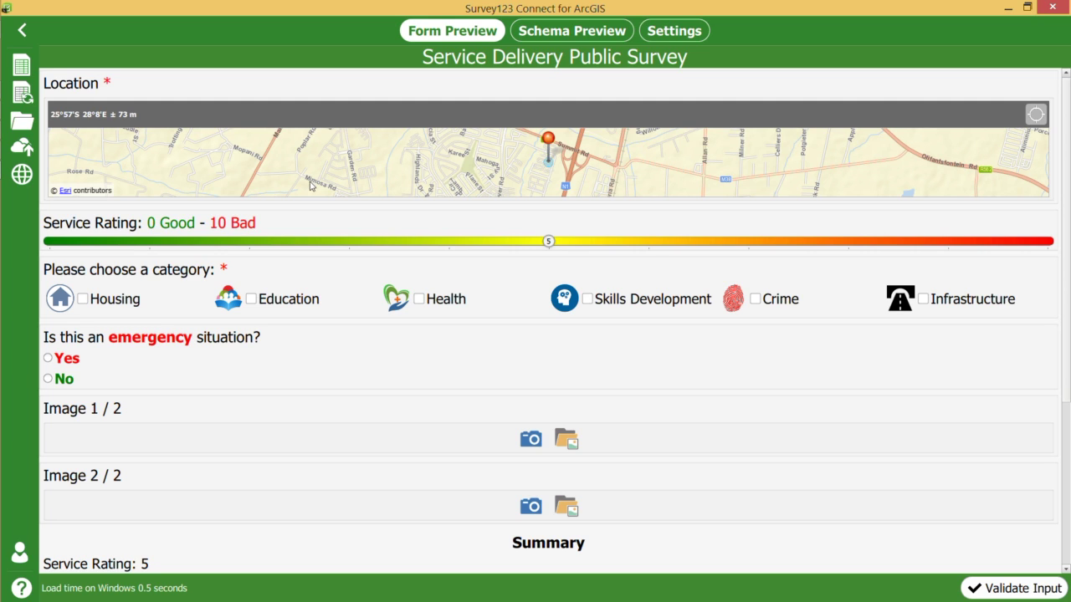
Open the Service Delivery survey's XLSForm in Excel and go to the start of the survey sheet.
{"action": "left_click", "coordinate": [28, 70]}
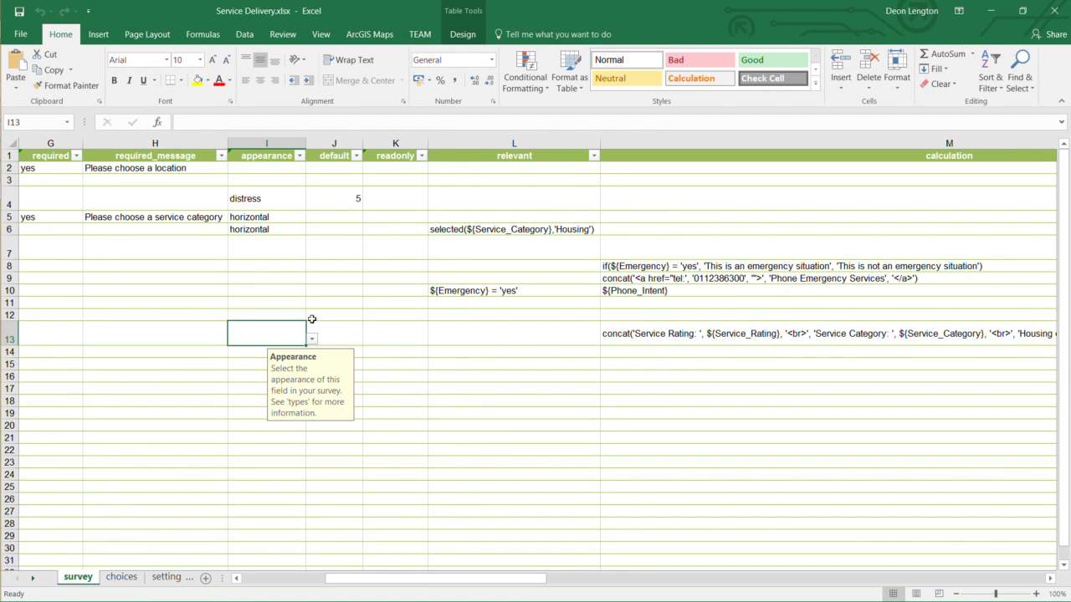
{"action": "left_click", "coordinate": [111, 198]}
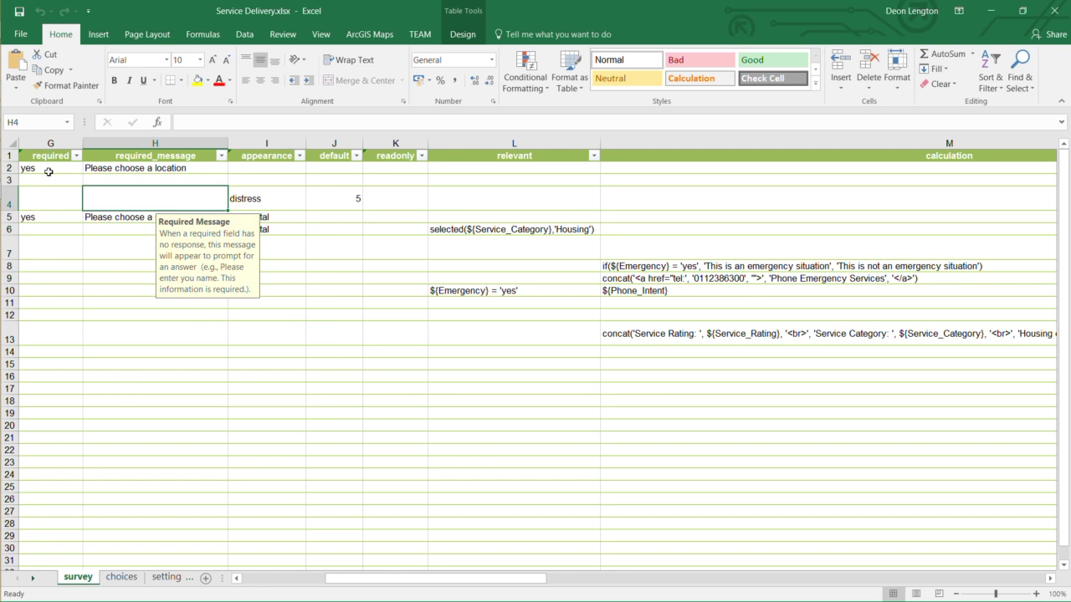
{"action": "key", "text": "ctrl+Home"}
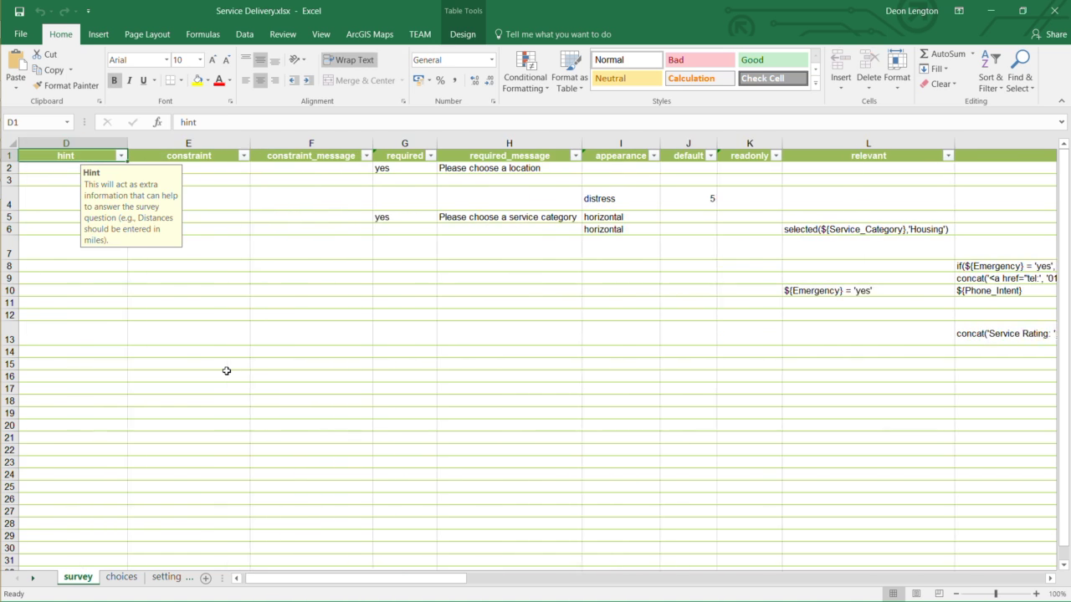
{"action": "left_click", "coordinate": [23, 142]}
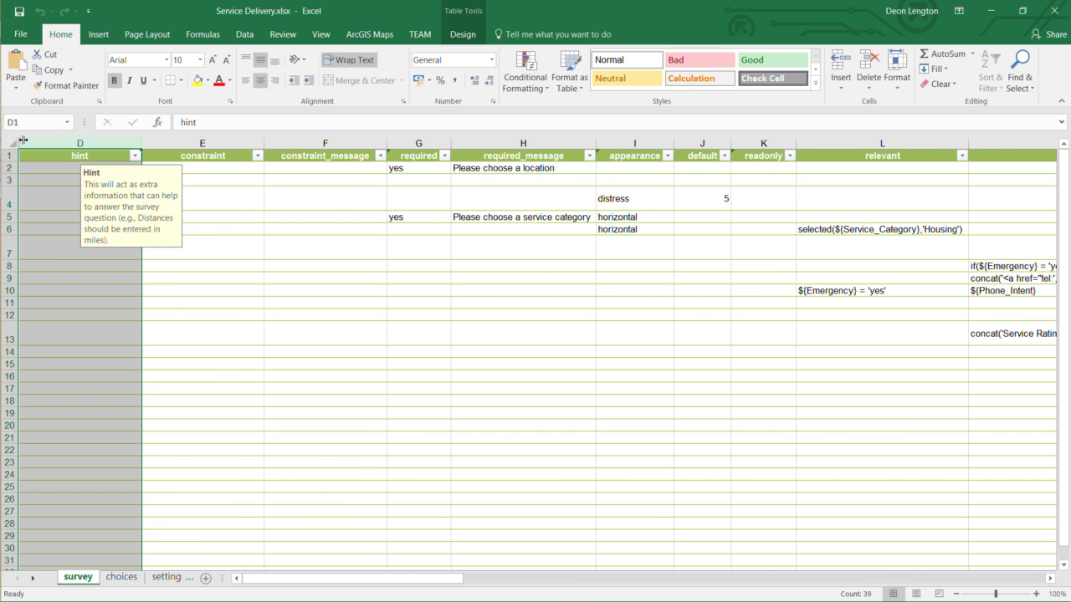
{"action": "left_click", "coordinate": [18, 142]}
{"action": "right_click", "coordinate": [20, 142]}
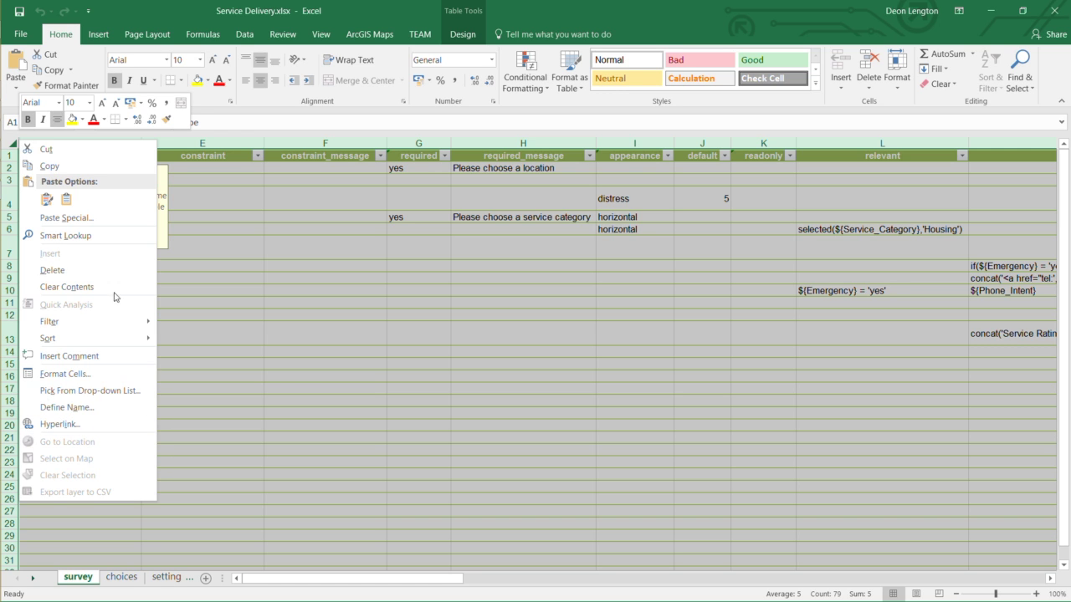
{"action": "key", "text": "Escape"}
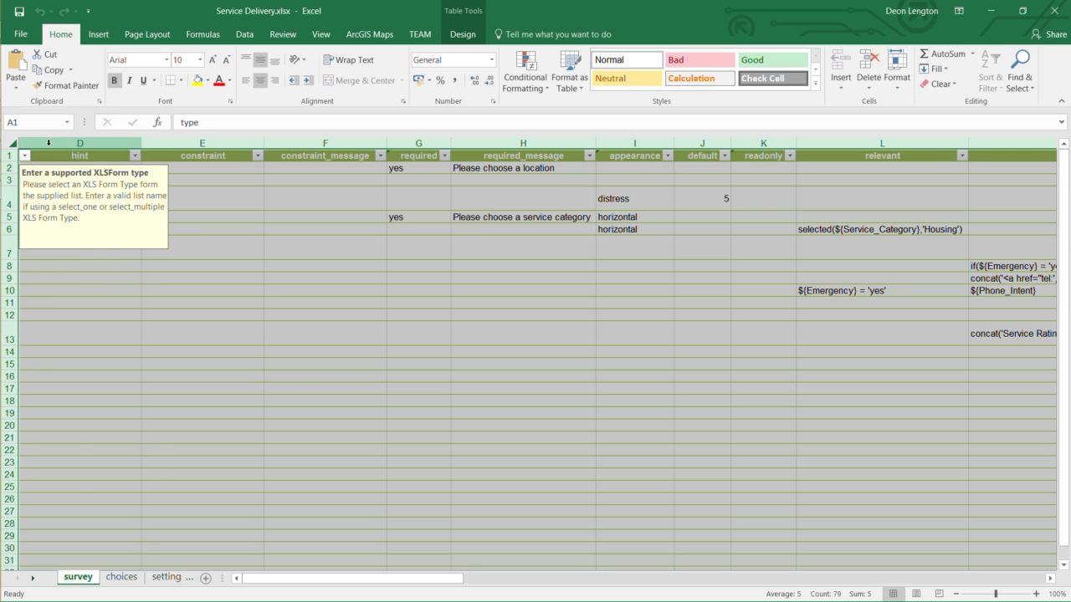
Unhide the type, name and label columns before the hint column on the survey sheet.
{"action": "left_click", "coordinate": [48, 142]}
{"action": "right_click", "coordinate": [45, 145]}
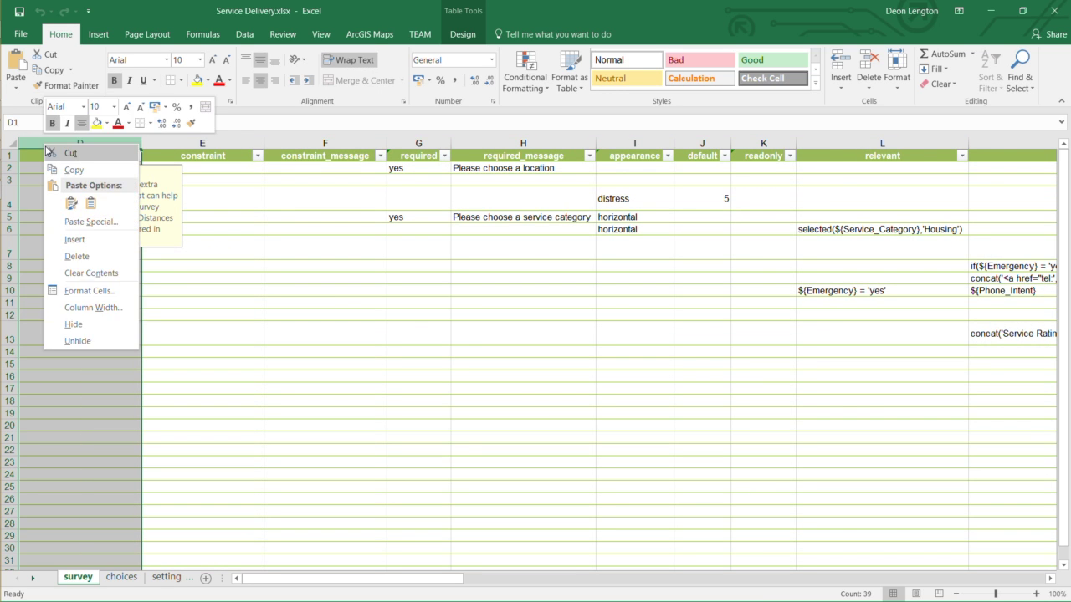
{"action": "left_click", "coordinate": [76, 341]}
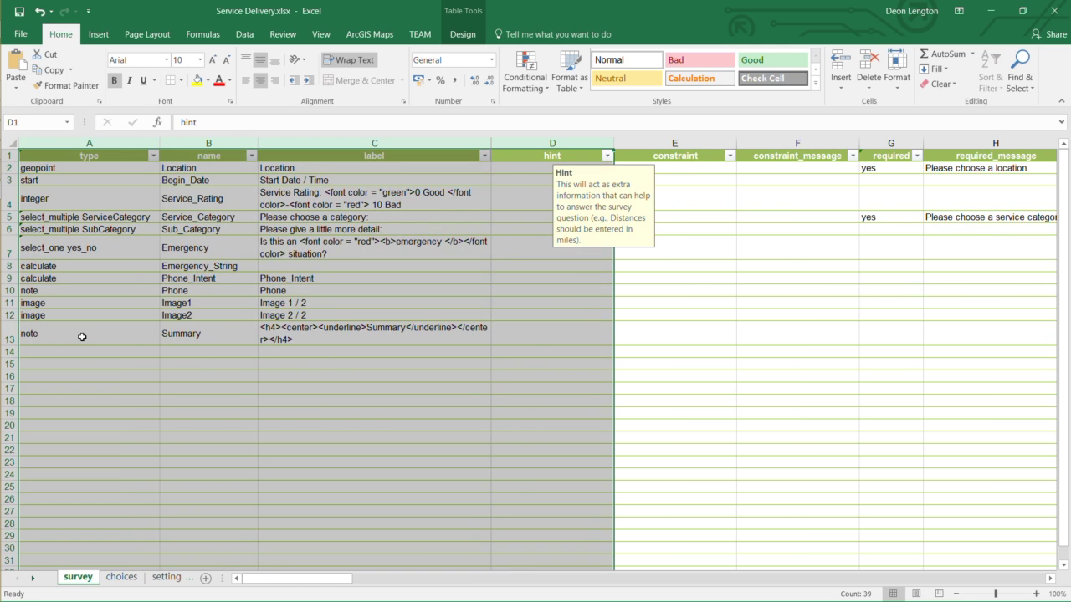
Examine the type, name and label cells of the geopoint question in row 2.
{"action": "left_click", "coordinate": [91, 165]}
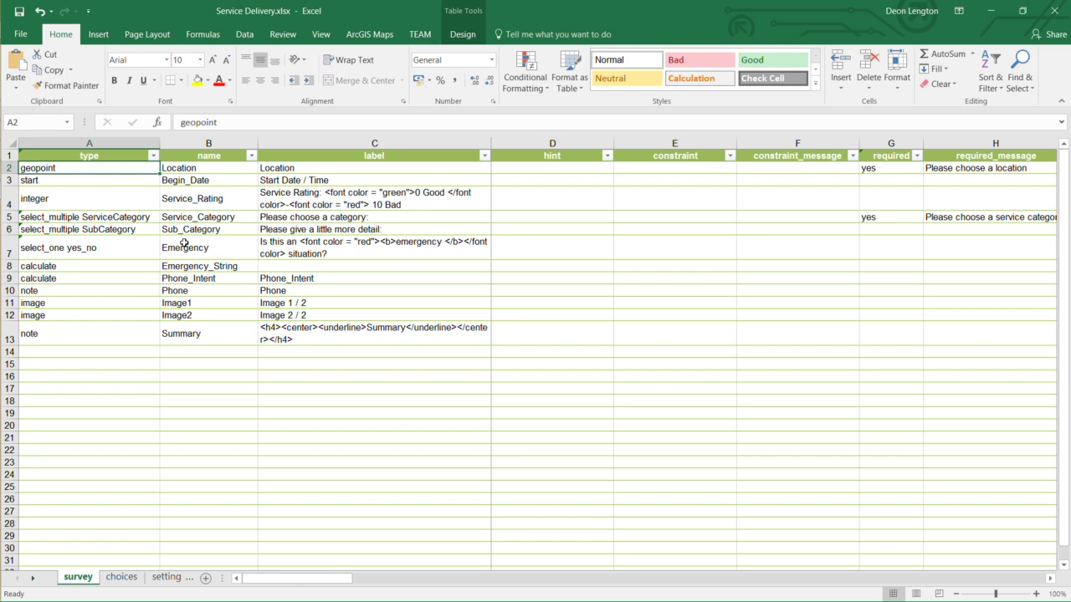
{"action": "key", "text": "Right"}
{"action": "key", "text": "Right"}
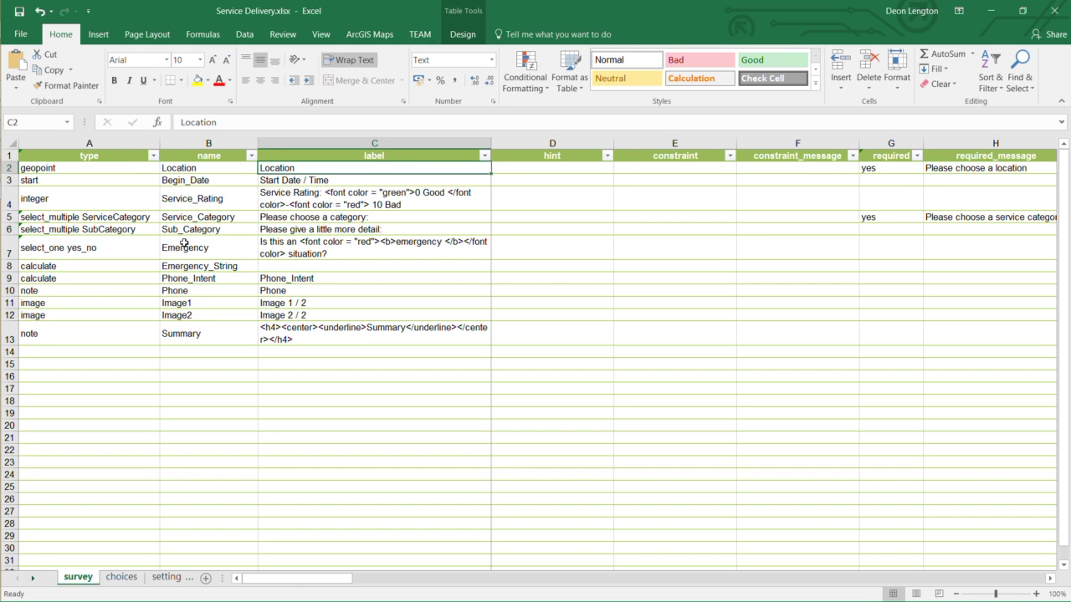
Examine the geopoint question's row across the required, appearance and readonly columns, then return to its name and type cells.
{"action": "key", "text": "Right"}
{"action": "key", "text": "Right"}
{"action": "key", "text": "Right"}
{"action": "key", "text": "Right"}
{"action": "key", "text": "Right"}
{"action": "key", "text": "Right"}
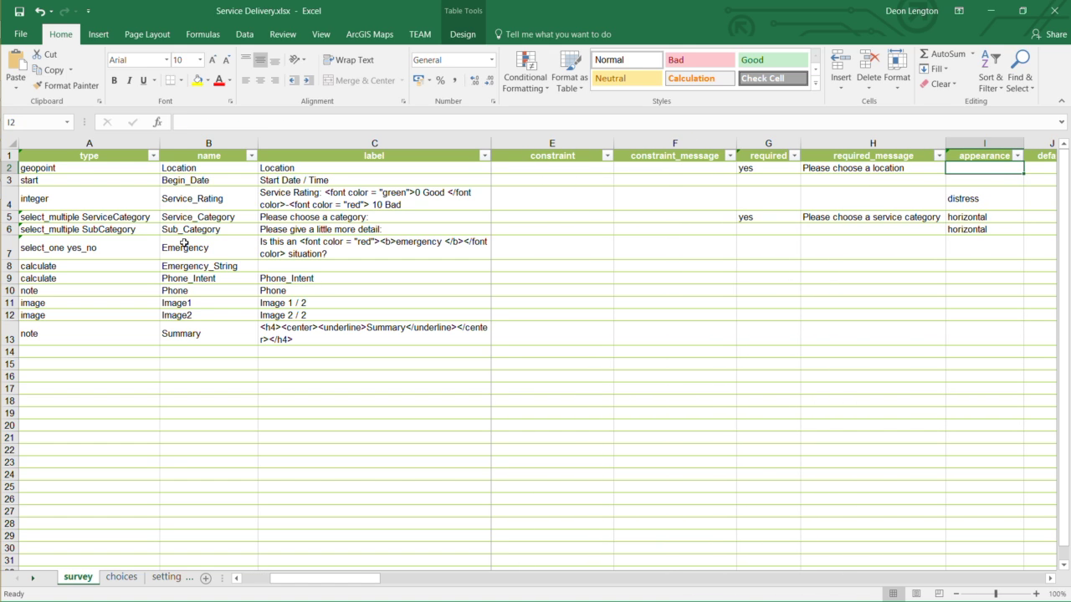
{"action": "key", "text": "Left"}
{"action": "scroll", "coordinate": [184, 243], "scroll_direction": "right", "scroll_amount": 2}
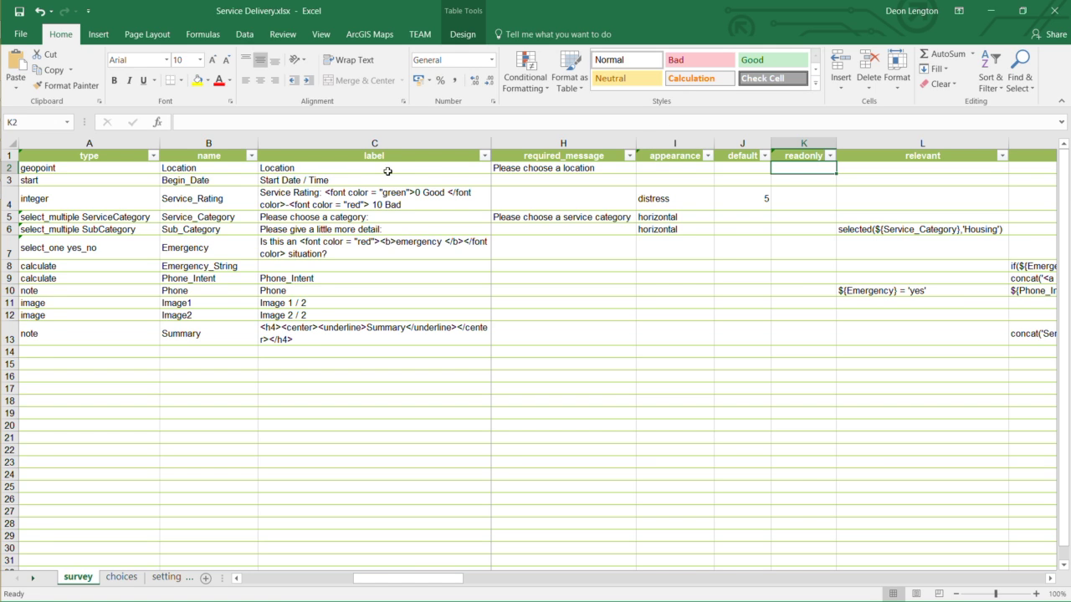
{"action": "left_click", "coordinate": [208, 168]}
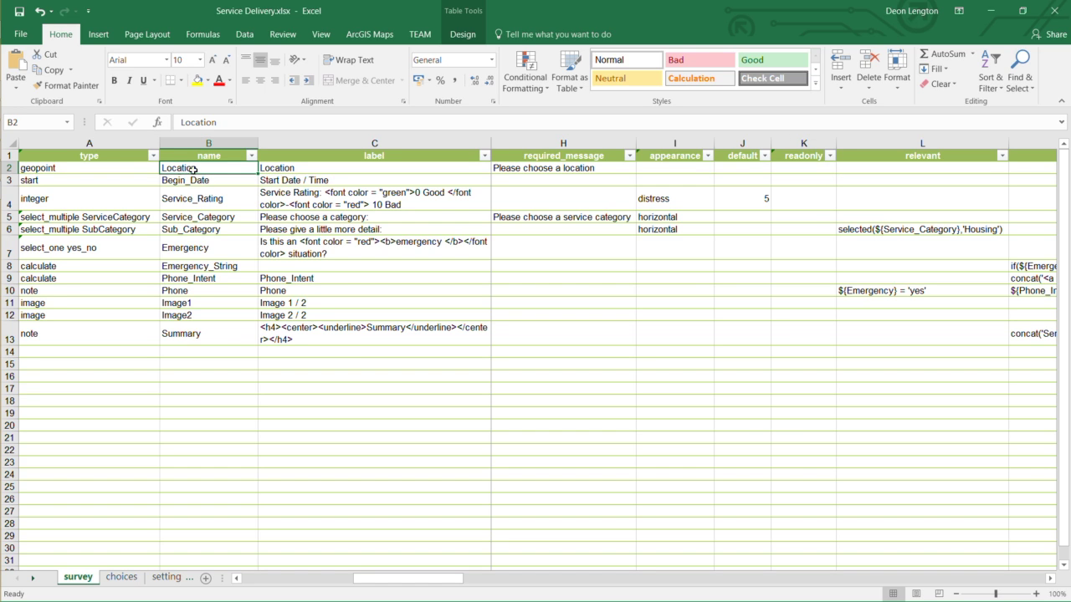
{"action": "left_click", "coordinate": [149, 170]}
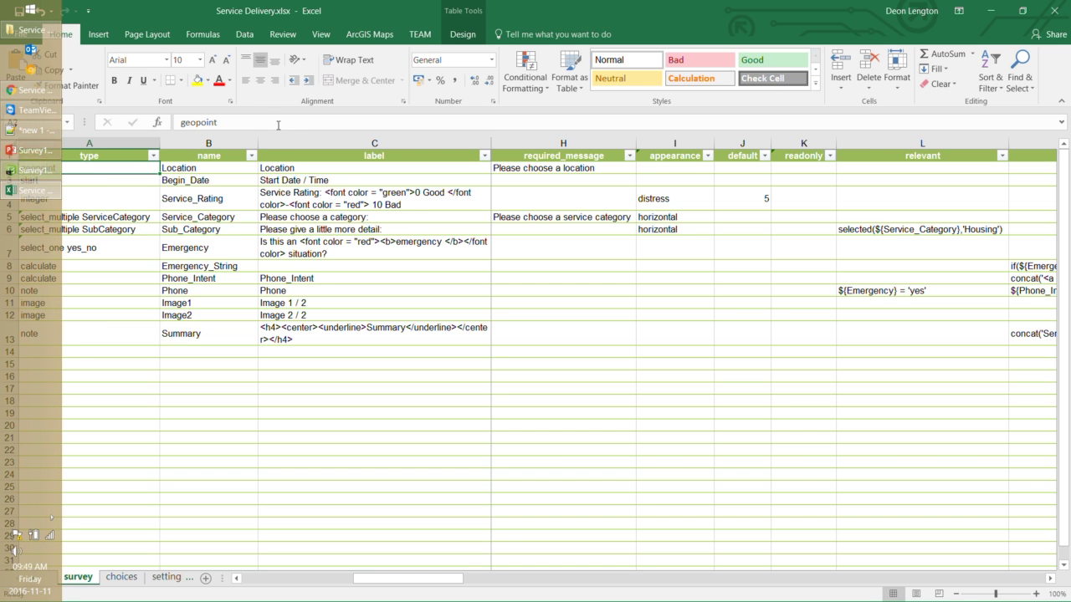
Switch to Survey123 Connect, try repositioning the Location question's pin on the map, and return to the form without accepting the location.
{"action": "left_click", "coordinate": [4, 157]}
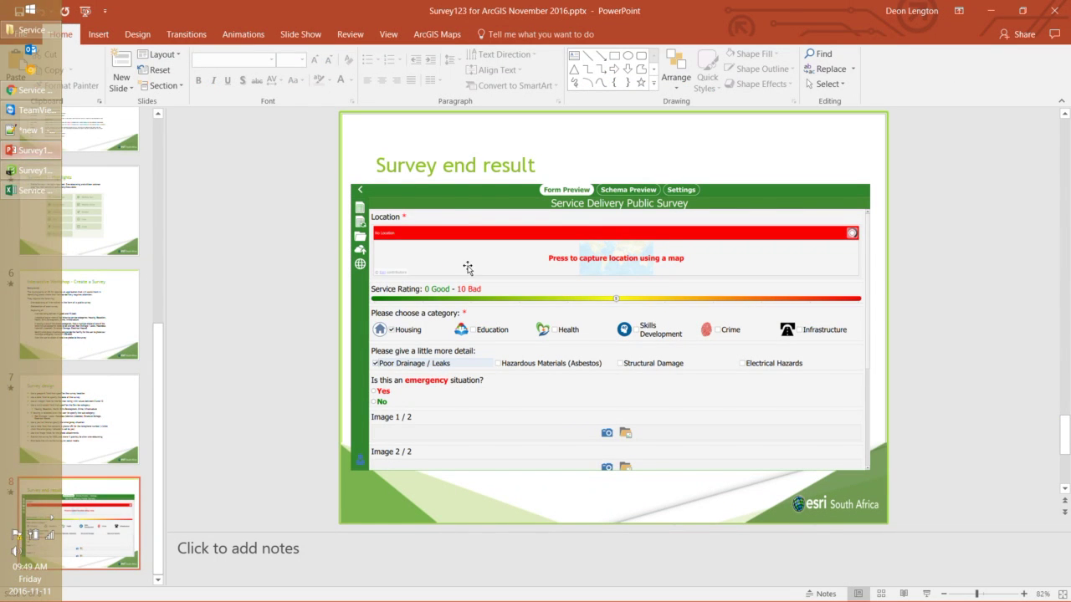
{"action": "mouse_move", "coordinate": [4, 167]}
{"action": "left_click", "coordinate": [25, 170]}
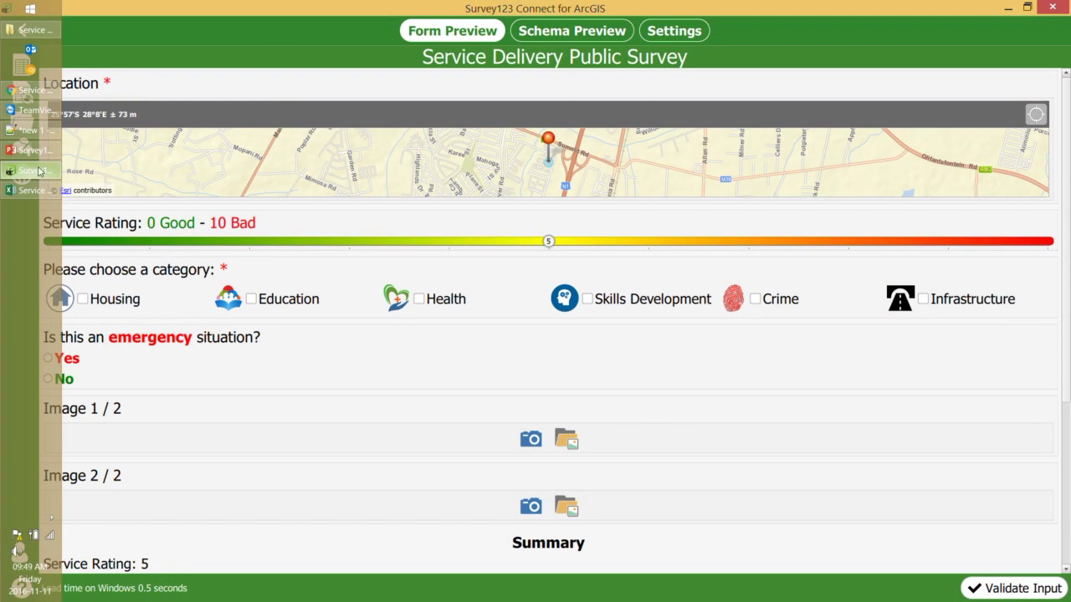
{"action": "left_click", "coordinate": [468, 167]}
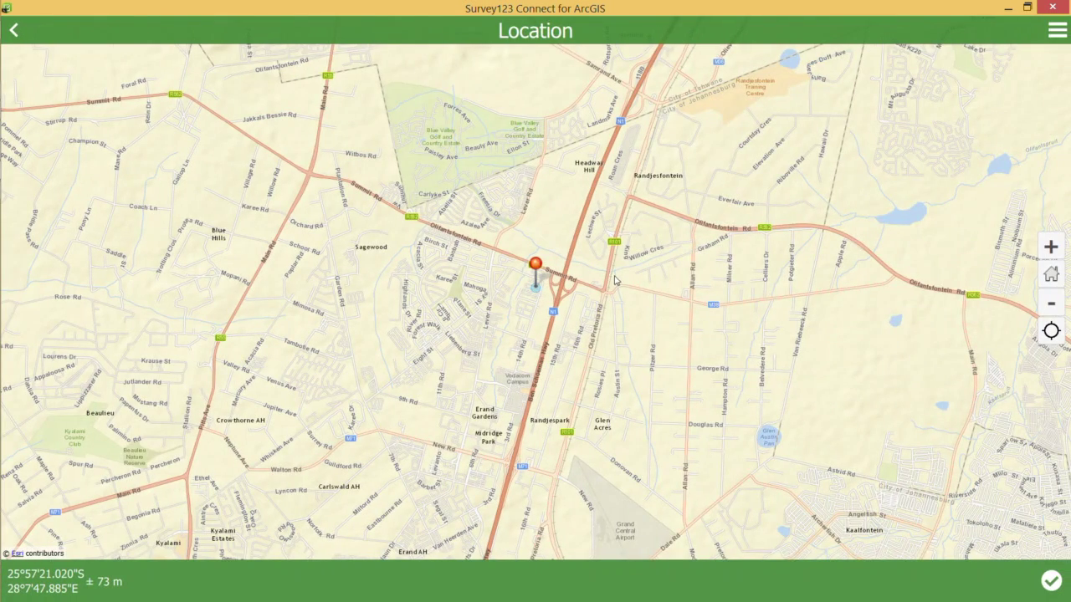
{"action": "left_click_drag", "start_coordinate": [470, 272], "coordinate": [448, 209]}
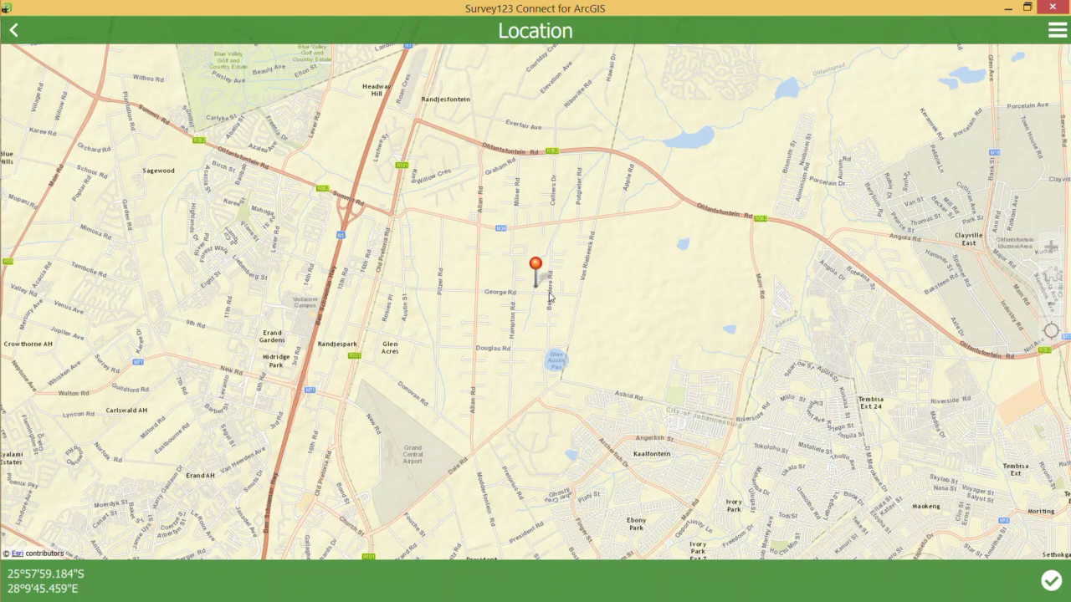
{"action": "left_click_drag", "start_coordinate": [550, 295], "coordinate": [522, 261]}
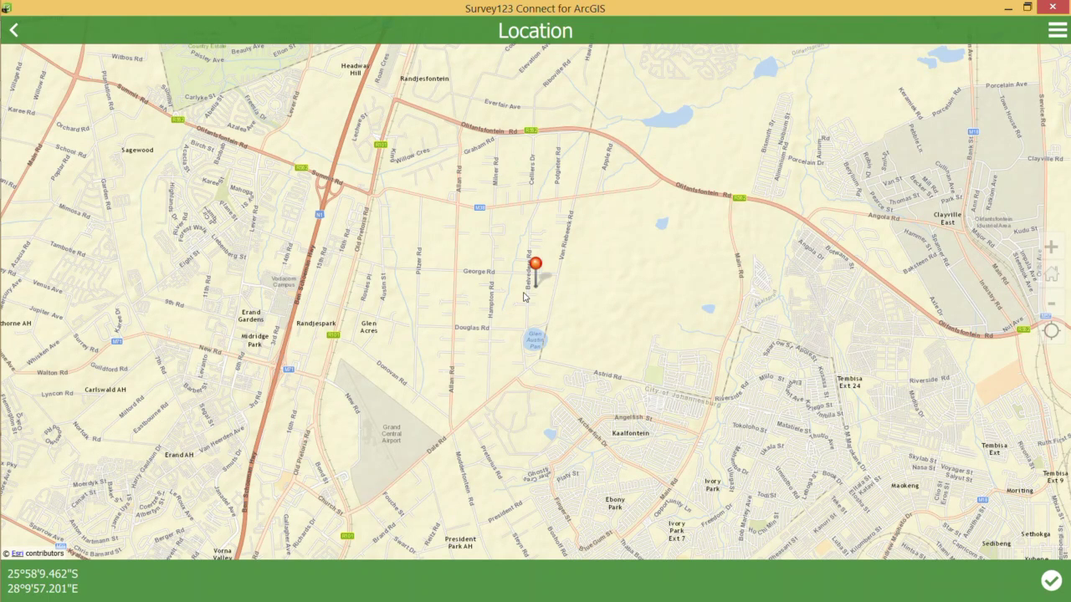
{"action": "left_click_drag", "start_coordinate": [526, 297], "coordinate": [556, 317]}
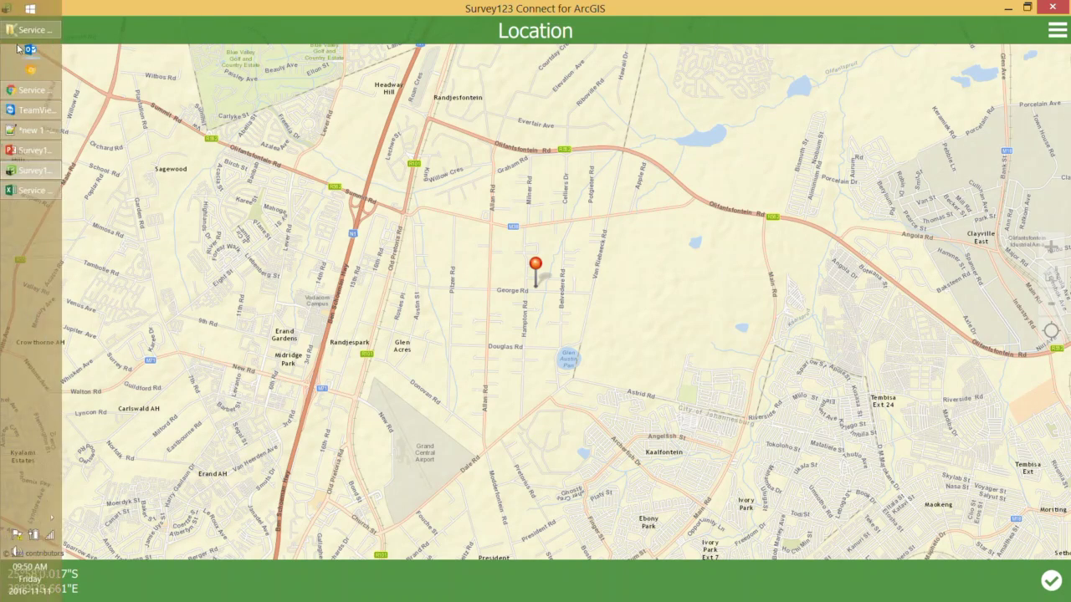
{"action": "left_click", "coordinate": [21, 31]}
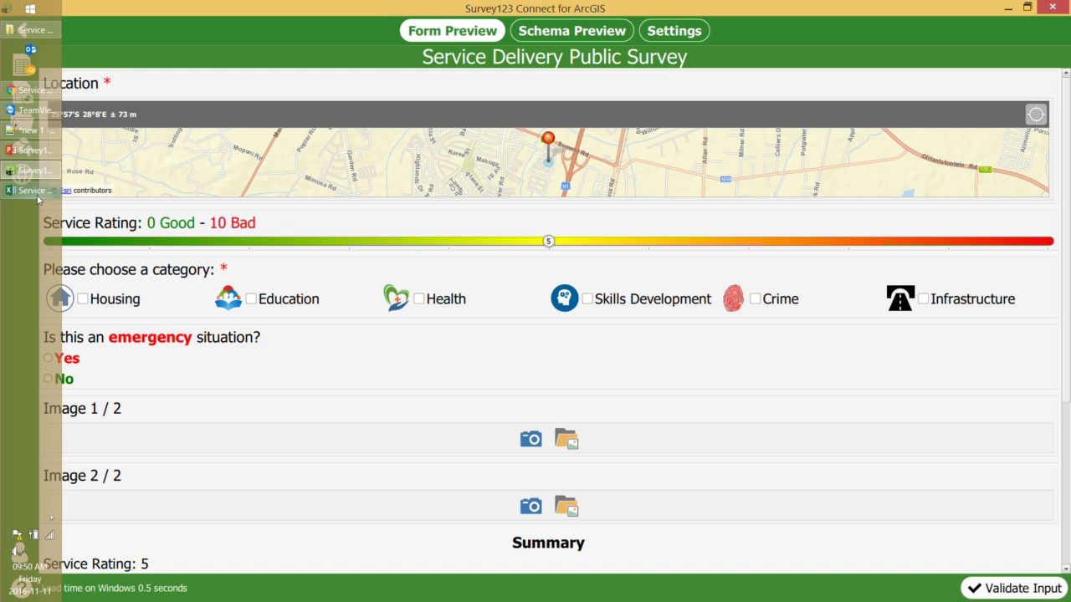
Switch back to the Service Delivery workbook in Excel and examine the type, name and label columns on the survey sheet.
{"action": "left_click", "coordinate": [37, 177]}
{"action": "left_click", "coordinate": [34, 191]}
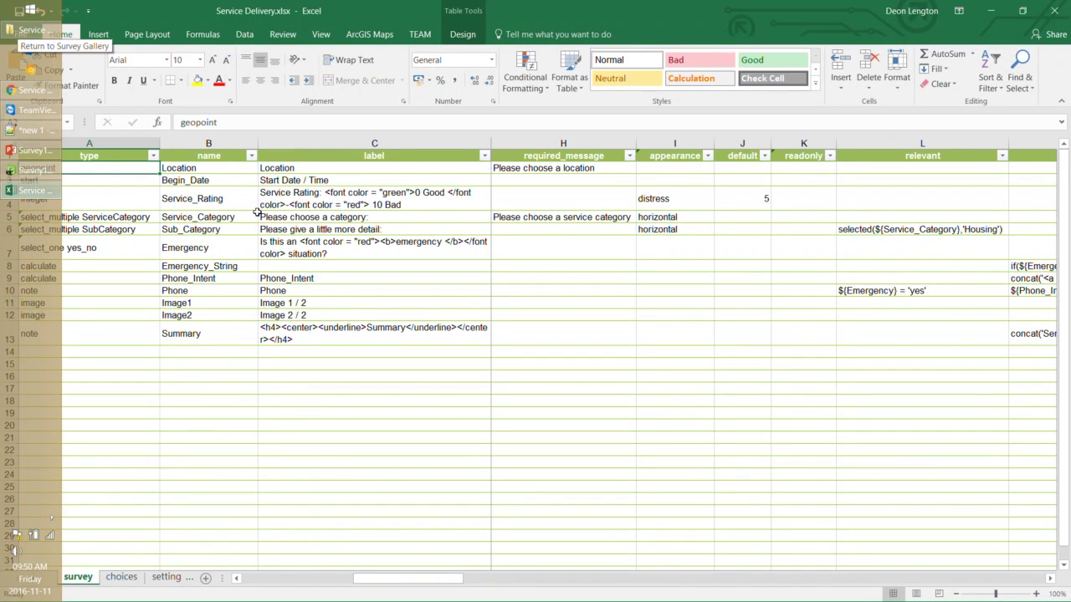
{"action": "left_click", "coordinate": [100, 144]}
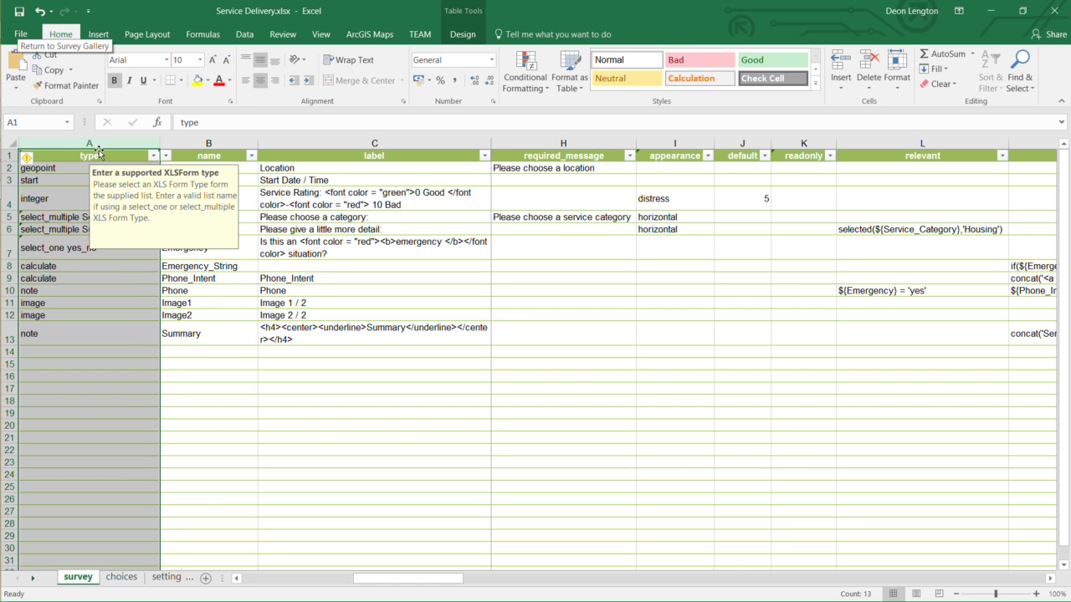
{"action": "left_click", "coordinate": [182, 140]}
{"action": "left_click", "coordinate": [199, 142]}
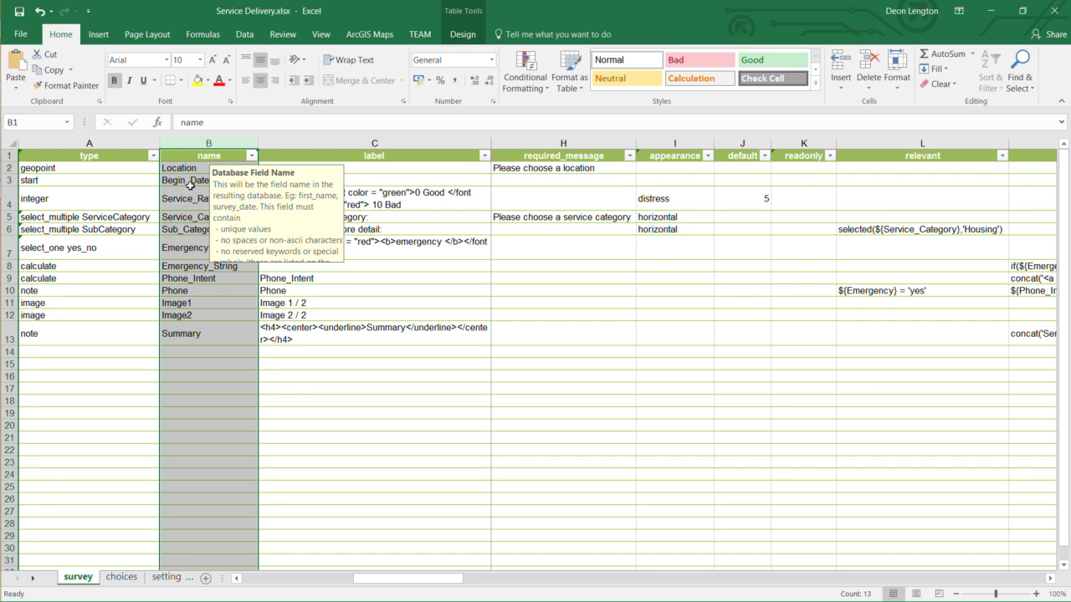
{"action": "left_click", "coordinate": [369, 157]}
{"action": "left_click", "coordinate": [373, 152]}
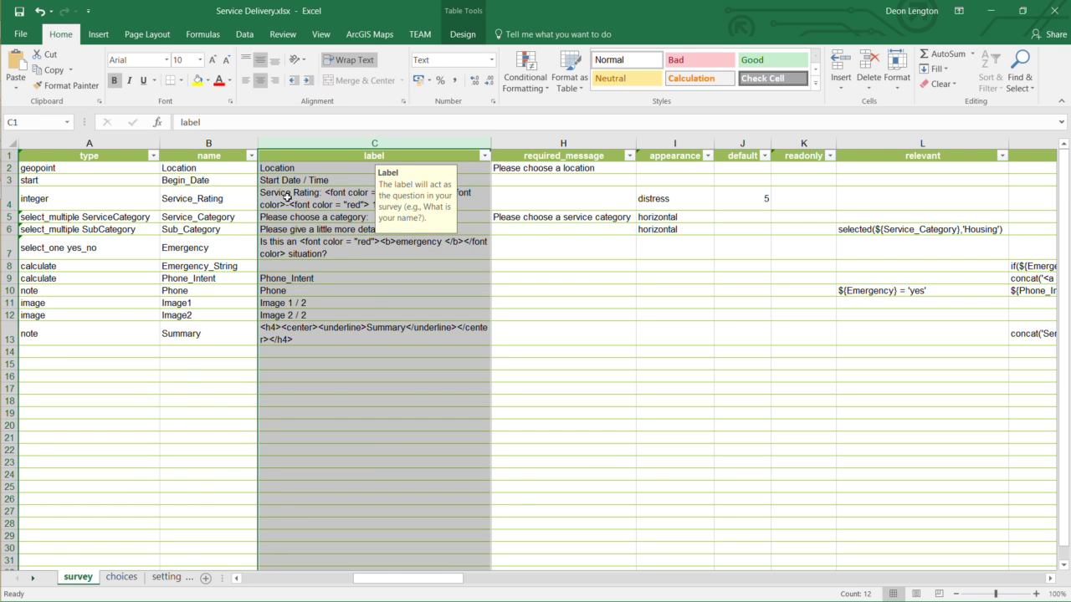
Compare the Service_Rating question's database field name with the name and label columns.
{"action": "left_click", "coordinate": [156, 201]}
{"action": "left_click", "coordinate": [191, 207]}
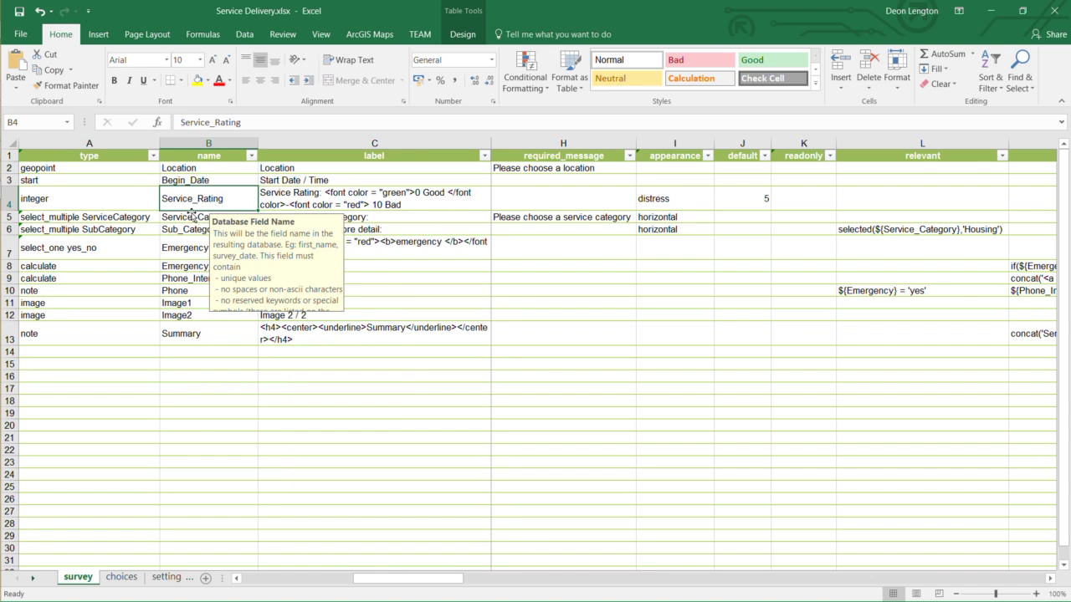
{"action": "left_click", "coordinate": [208, 148]}
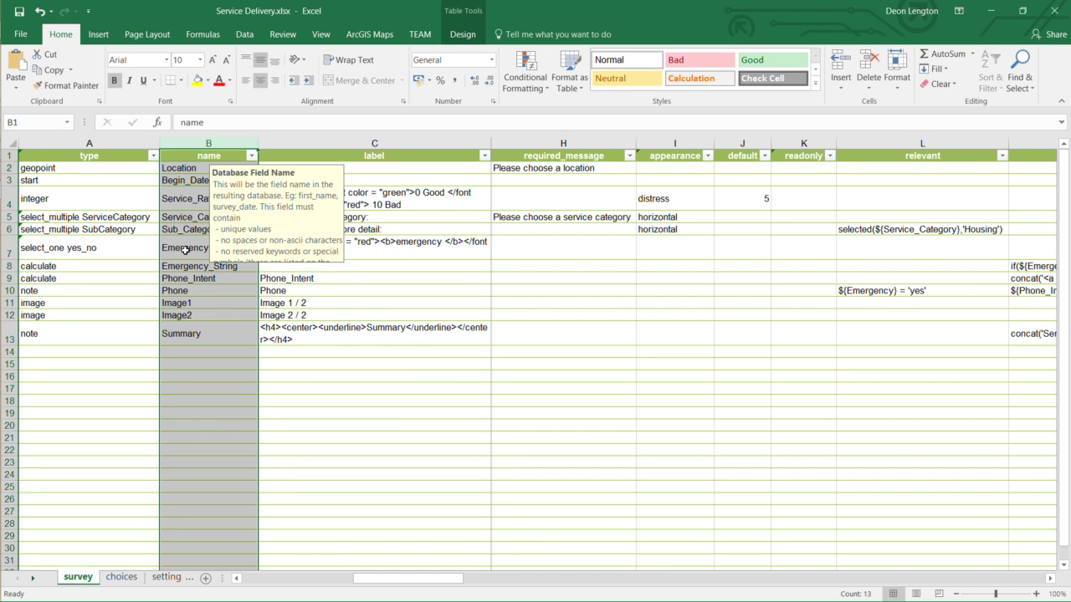
{"action": "left_click", "coordinate": [387, 155]}
Examine the HTML font color tags inside the Service_Rating question's label in cell C4.
{"action": "left_click", "coordinate": [344, 204]}
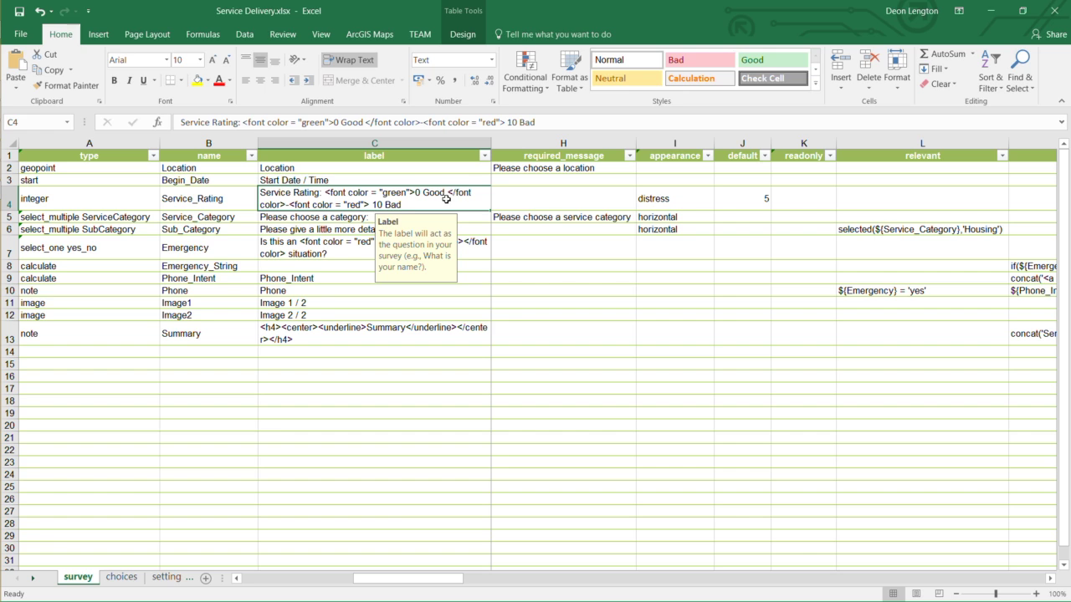
{"action": "double_click", "coordinate": [329, 192]}
{"action": "left_click_drag", "start_coordinate": [326, 193], "coordinate": [401, 210]}
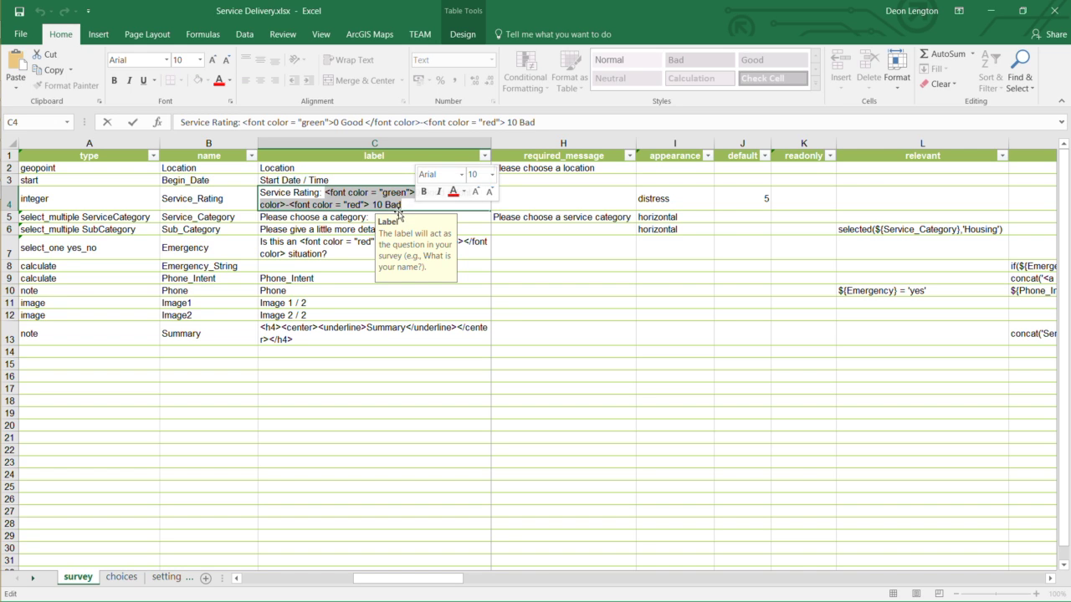
{"action": "left_click", "coordinate": [355, 195]}
{"action": "left_click_drag", "start_coordinate": [326, 192], "coordinate": [459, 207]}
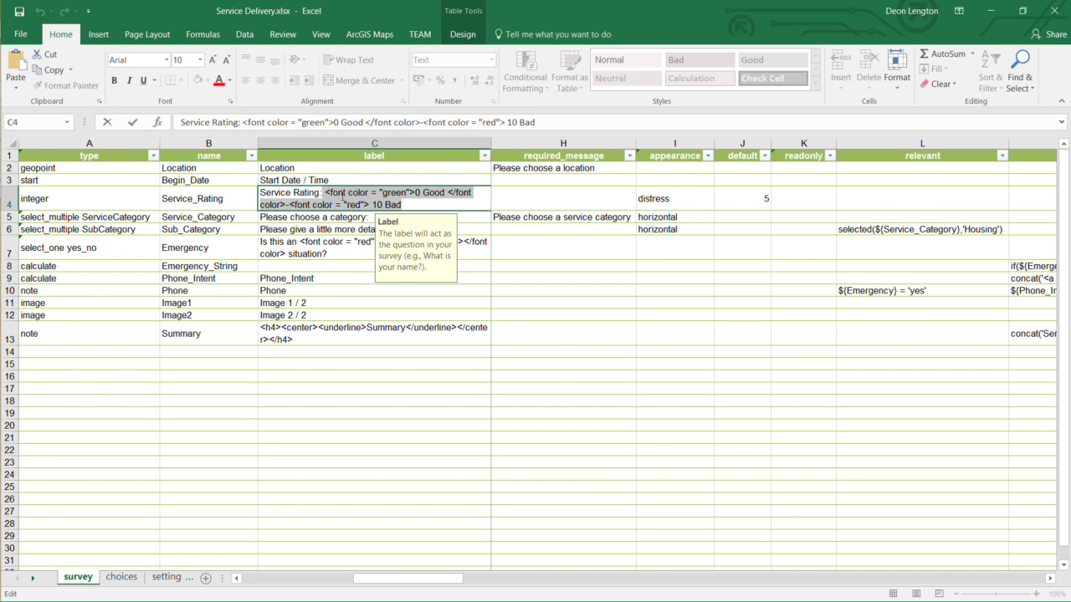
{"action": "key", "text": "Left"}
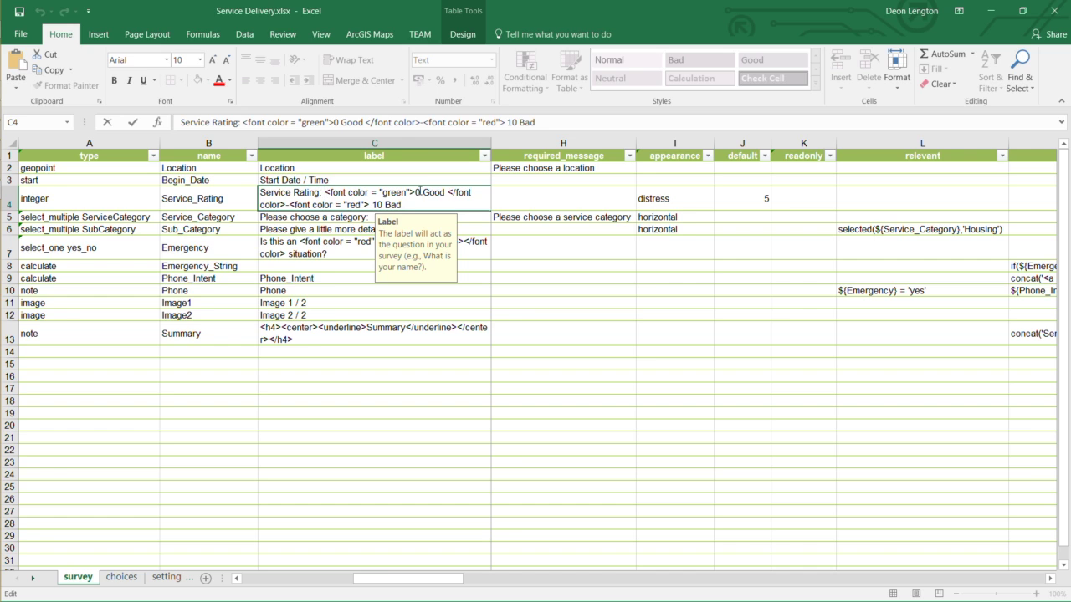
{"action": "left_click_drag", "start_coordinate": [414, 193], "coordinate": [325, 193]}
{"action": "left_click", "coordinate": [381, 194]}
{"action": "left_click_drag", "start_coordinate": [380, 192], "coordinate": [406, 194]}
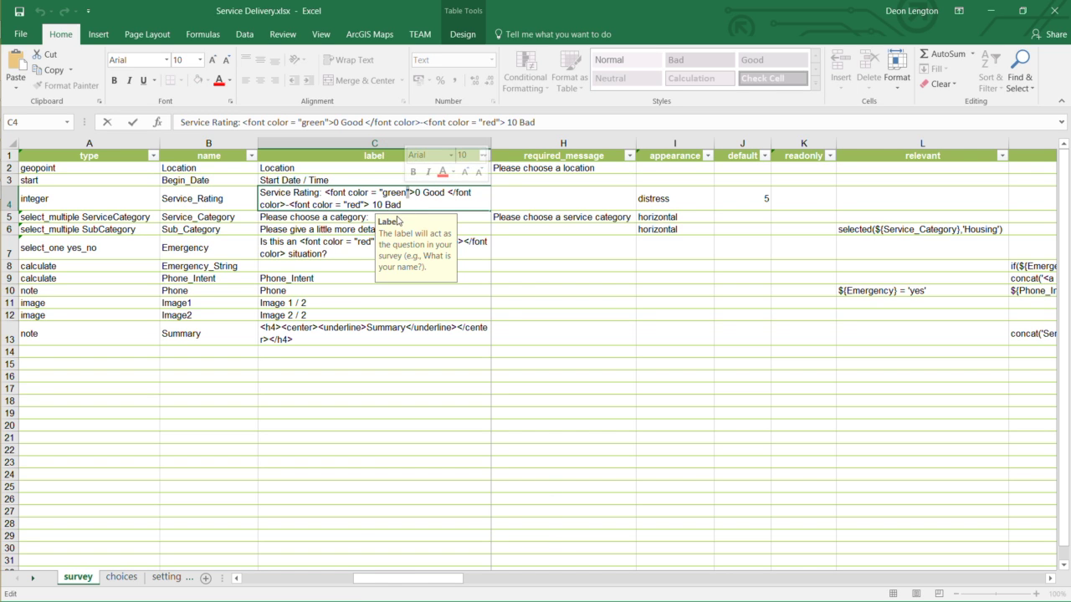
Examine the Emergency_String if() calculation in cell M8, highlighting its ${Emergency} reference and its two result texts.
{"action": "left_click_drag", "start_coordinate": [452, 585], "coordinate": [502, 584]}
{"action": "left_click", "coordinate": [710, 277]}
{"action": "left_click", "coordinate": [715, 259]}
{"action": "left_click", "coordinate": [715, 264]}
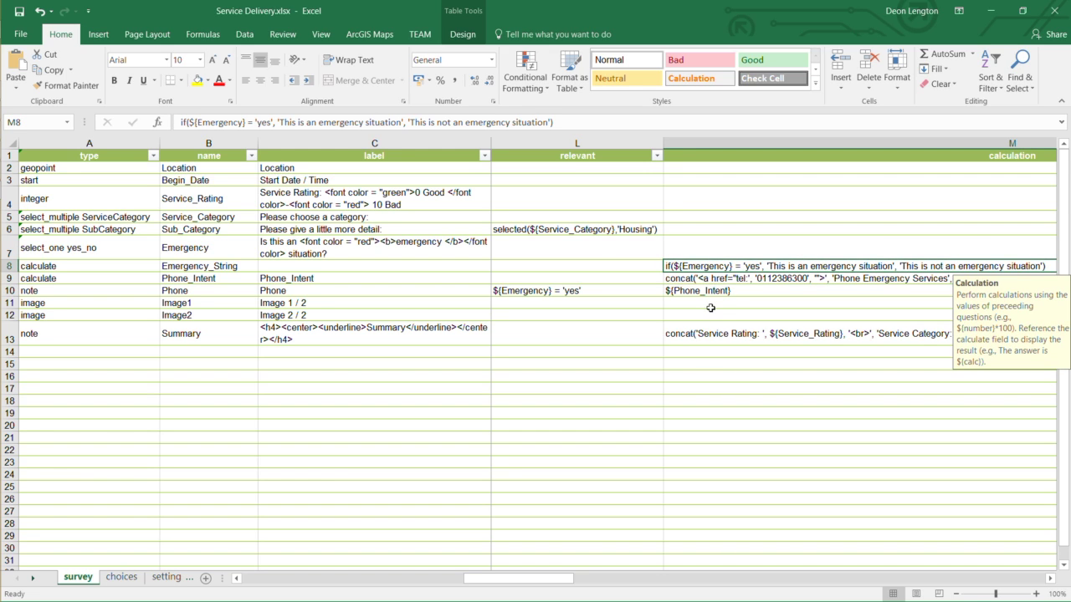
{"action": "mouse_move", "coordinate": [554, 578]}
{"action": "left_mouse_down"}
{"action": "mouse_move", "coordinate": [539, 578]}
{"action": "mouse_move", "coordinate": [553, 578]}
{"action": "left_mouse_up"}
{"action": "double_click", "coordinate": [679, 265]}
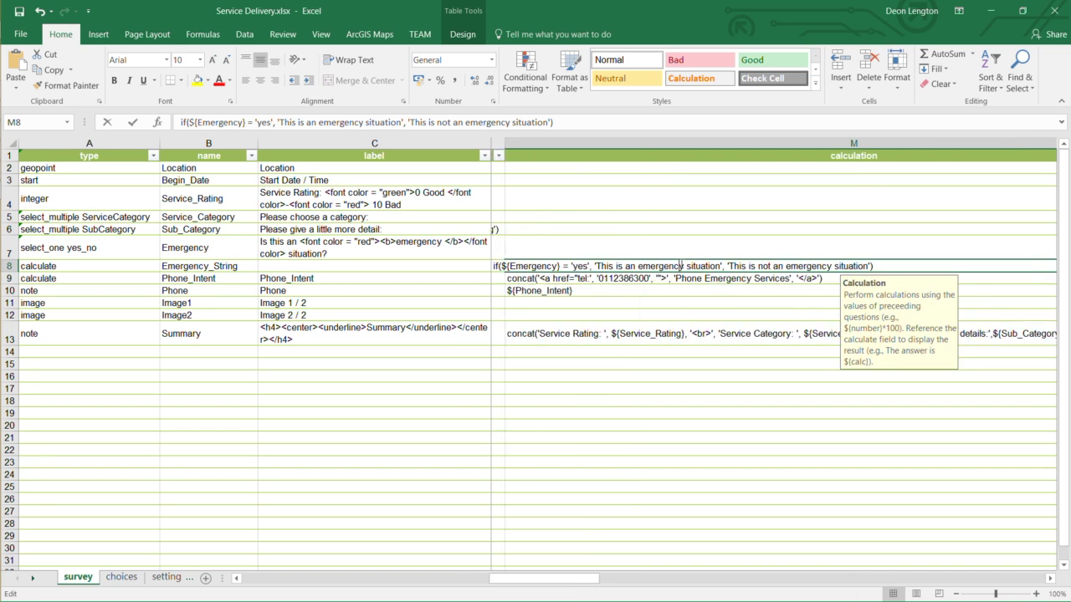
{"action": "left_click_drag", "start_coordinate": [558, 265], "coordinate": [500, 265]}
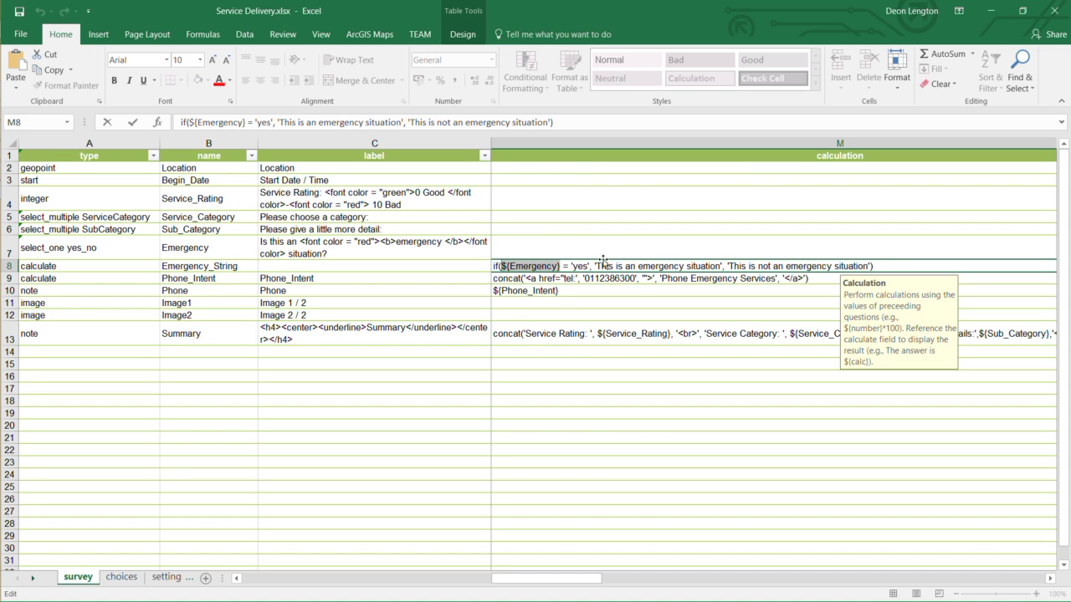
{"action": "left_click_drag", "start_coordinate": [595, 265], "coordinate": [885, 262]}
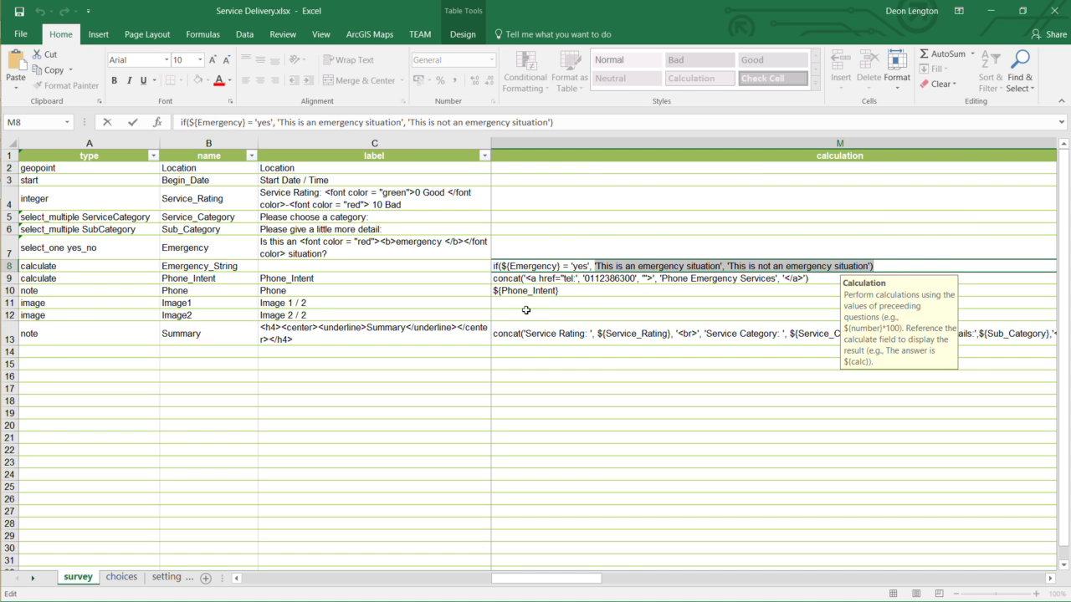
Switch to Survey123 Connect, answer Yes to the emergency question in the form preview, and check the Summary section.
{"action": "mouse_move", "coordinate": [10, 197]}
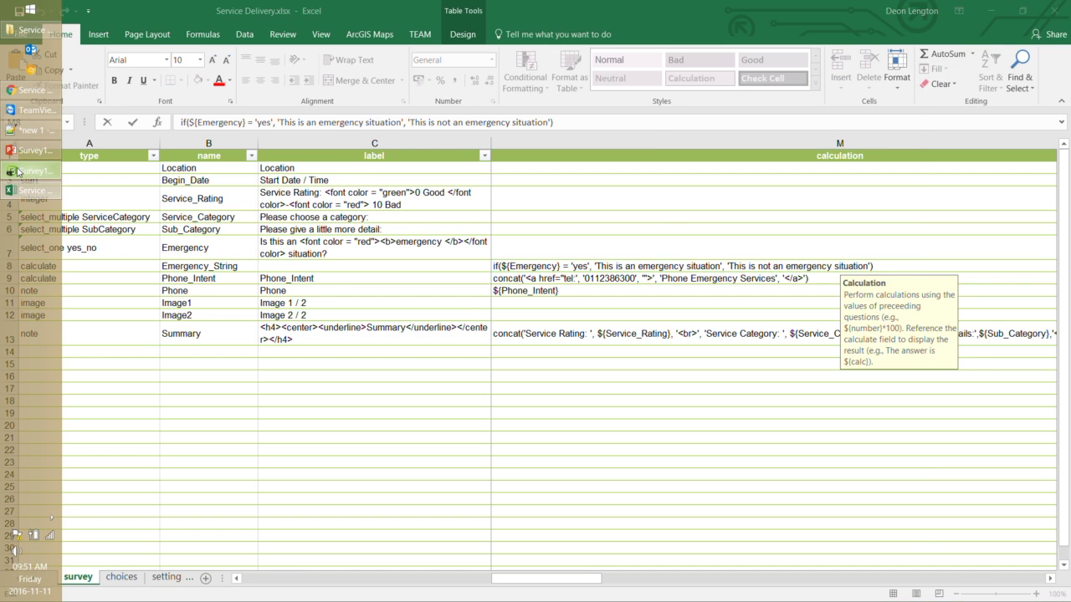
{"action": "left_click", "coordinate": [15, 172]}
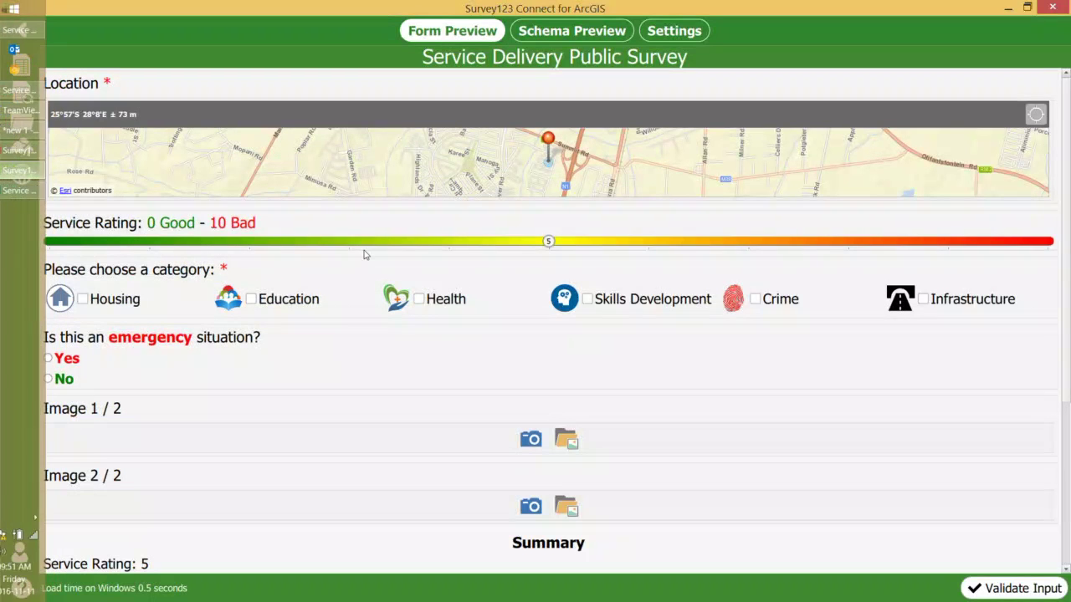
{"action": "left_click", "coordinate": [52, 358]}
{"action": "scroll", "coordinate": [222, 385], "scroll_direction": "down", "scroll_amount": 2}
{"action": "scroll", "coordinate": [223, 381], "scroll_direction": "down", "scroll_amount": 2}
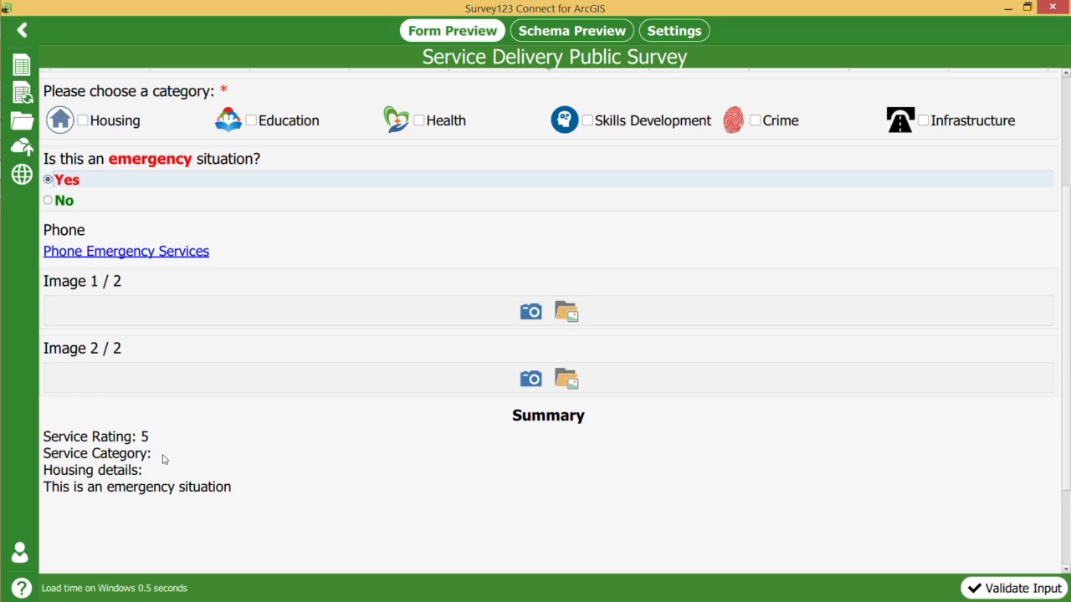
{"action": "scroll", "coordinate": [98, 387], "scroll_direction": "up", "scroll_amount": 1}
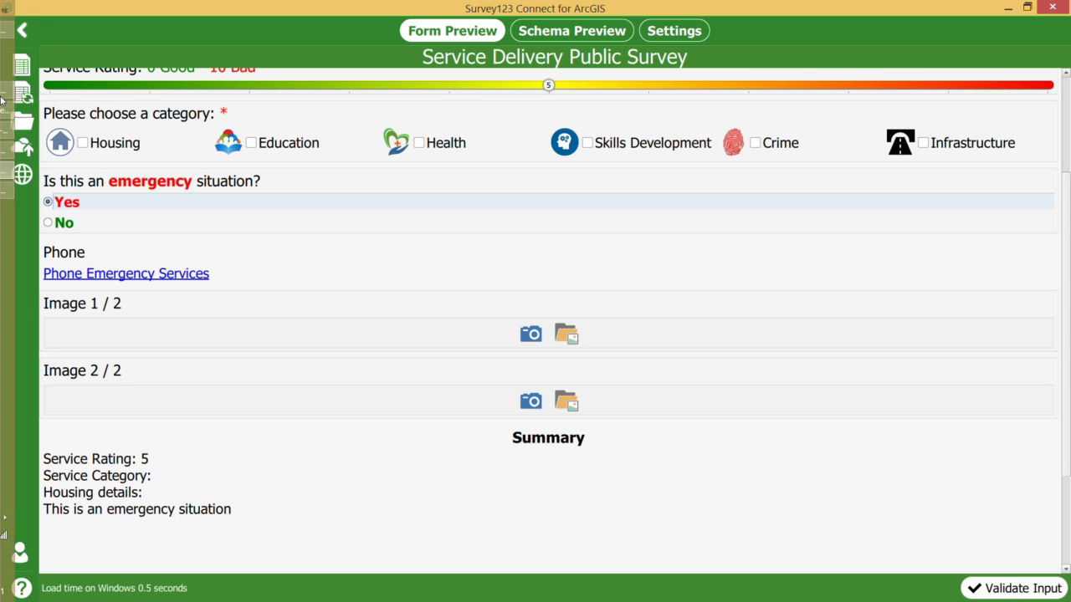
Switch back to the workbook in Excel and examine the start question's type and name and the integer type in row 4.
{"action": "mouse_move", "coordinate": [20, 223]}
{"action": "left_click", "coordinate": [25, 190]}
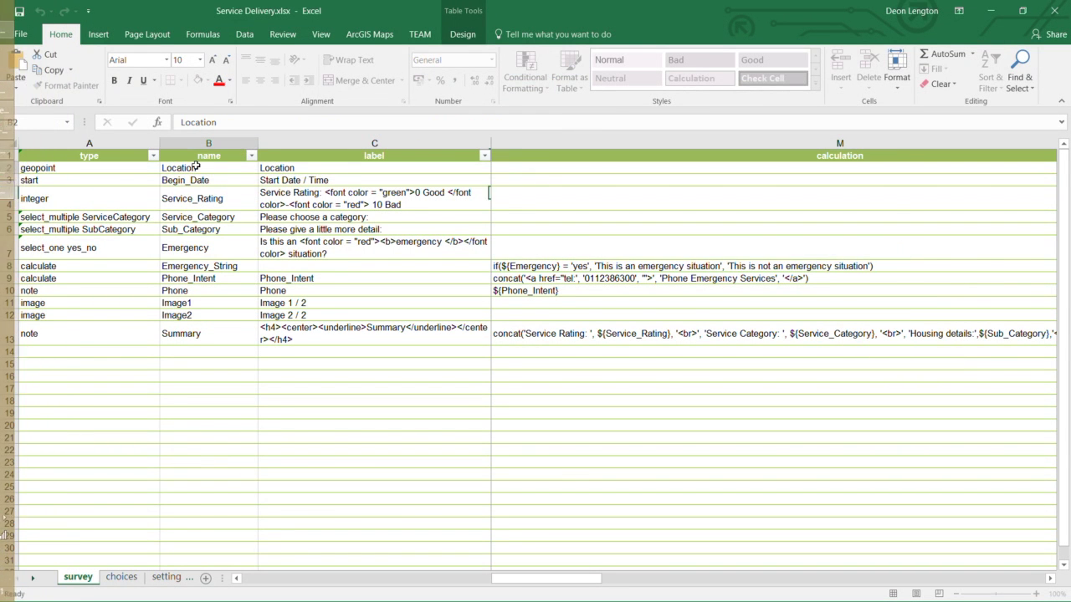
{"action": "left_click", "coordinate": [50, 186]}
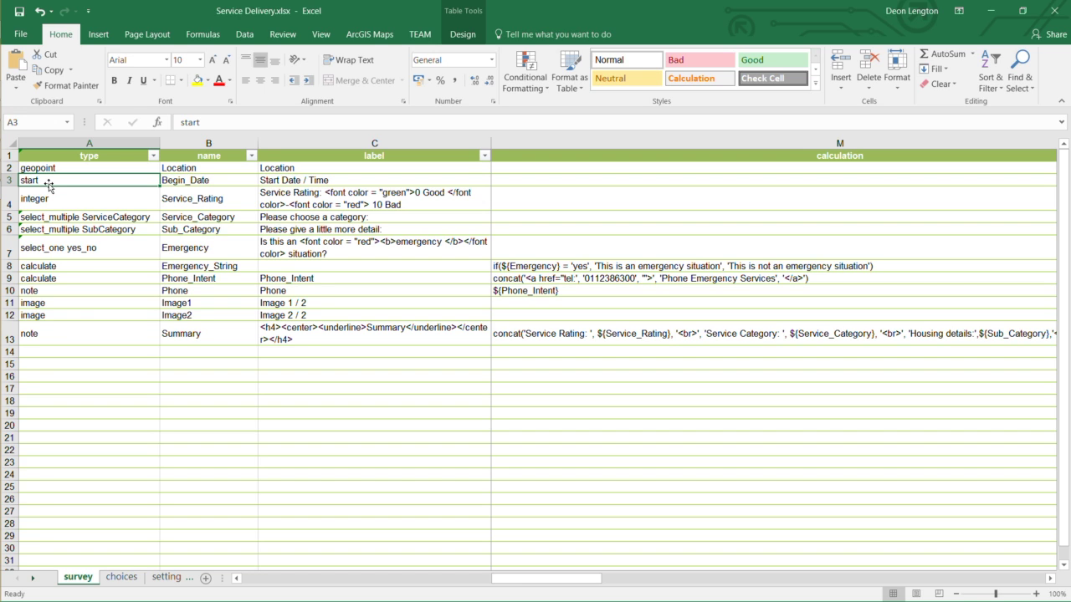
{"action": "left_click", "coordinate": [232, 192]}
{"action": "left_click", "coordinate": [228, 183]}
{"action": "left_click", "coordinate": [86, 202]}
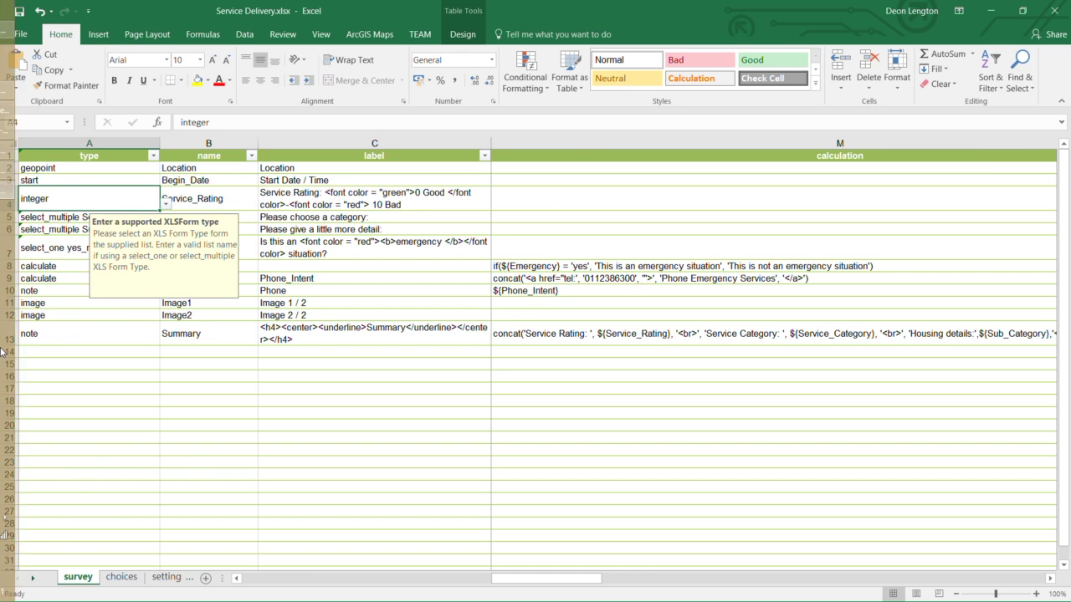
Switch to Survey123 Connect and try the Service Rating slider in the form preview, moving the rating to 4.
{"action": "left_click", "coordinate": [31, 170]}
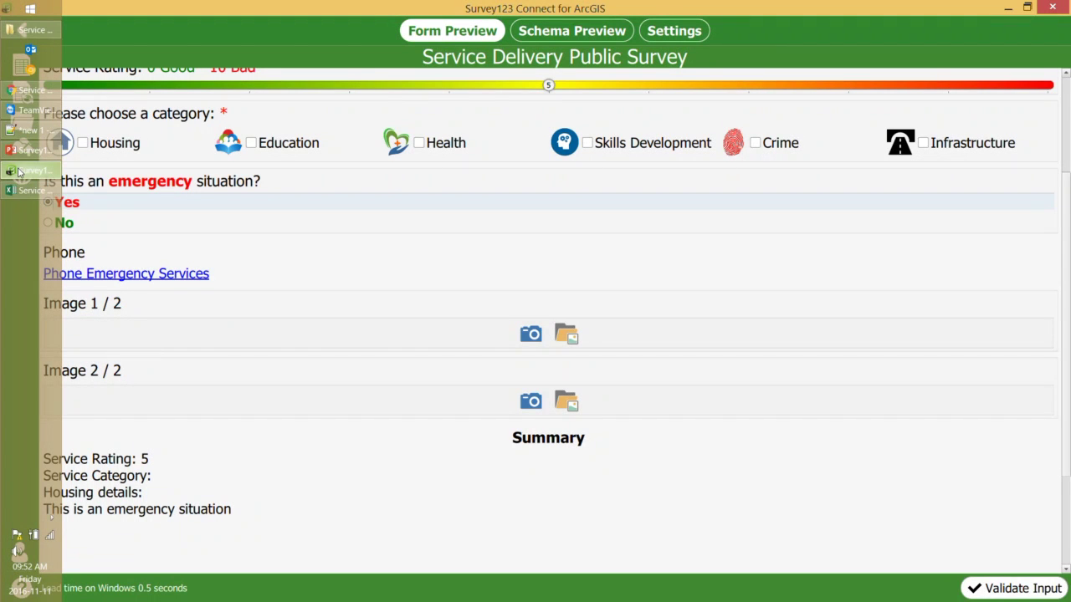
{"action": "scroll", "coordinate": [488, 93], "scroll_direction": "down", "scroll_amount": 1}
{"action": "scroll", "coordinate": [480, 98], "scroll_direction": "up", "scroll_amount": 3}
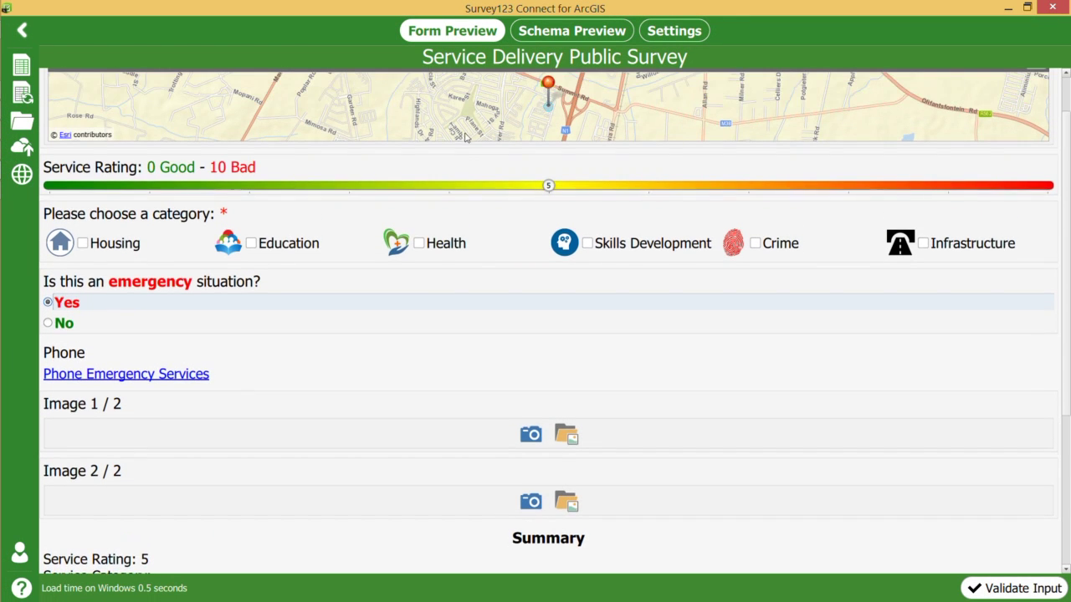
{"action": "left_click_drag", "start_coordinate": [155, 189], "coordinate": [279, 190]}
{"action": "left_click", "coordinate": [352, 191]}
{"action": "left_click", "coordinate": [446, 187]}
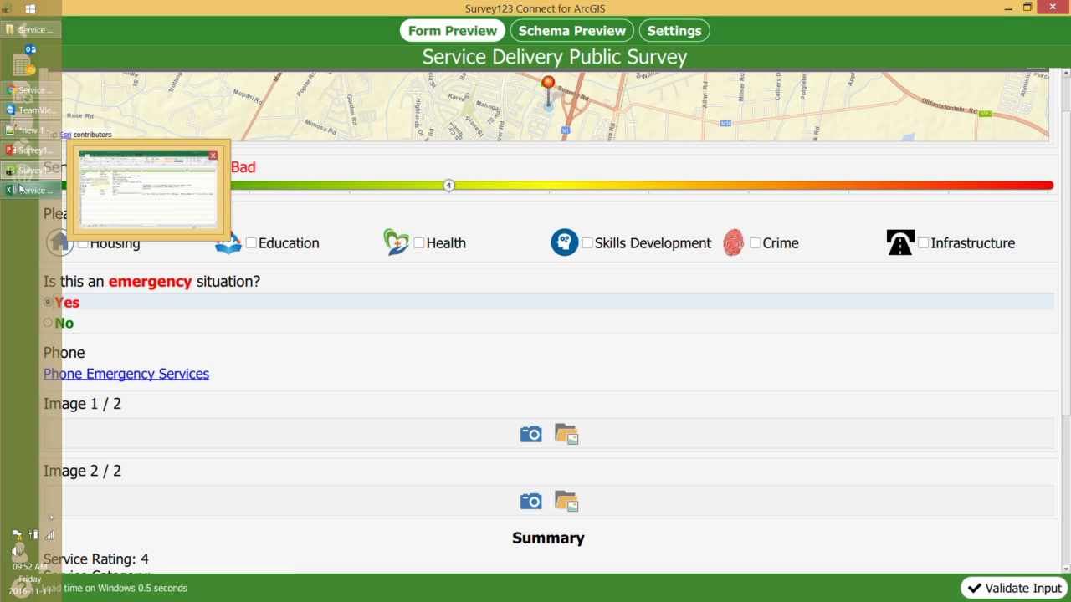
Switch back to the workbook in Excel and set the Service_Rating question's appearance in cell I4 to spinner.
{"action": "left_click", "coordinate": [20, 189]}
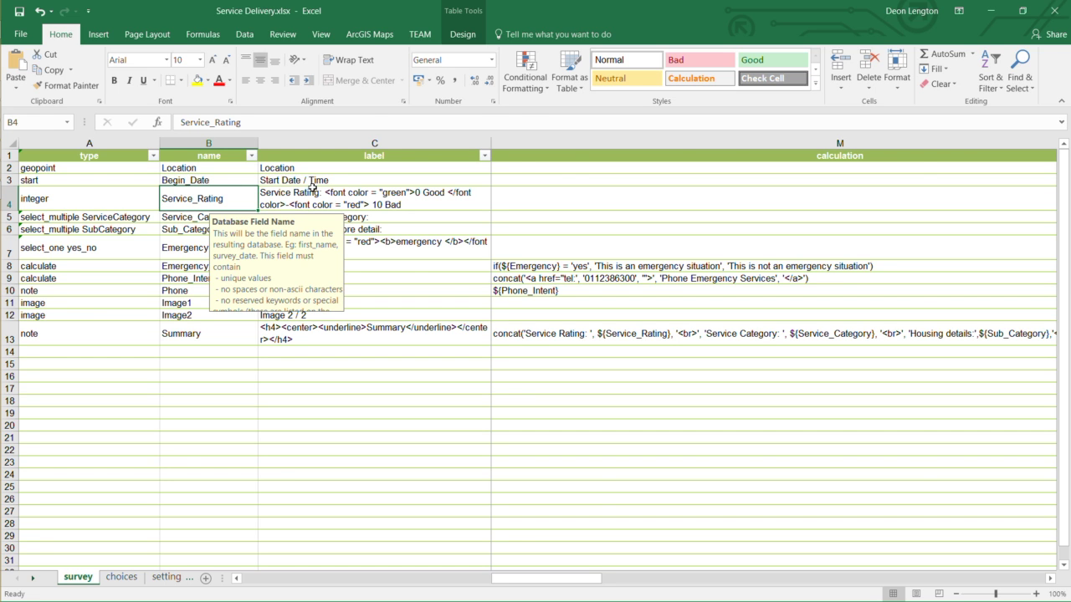
{"action": "key", "text": "Left"}
{"action": "key", "text": "Right"}
{"action": "key", "text": "Right"}
{"action": "key", "text": "Right"}
{"action": "key", "text": "Right"}
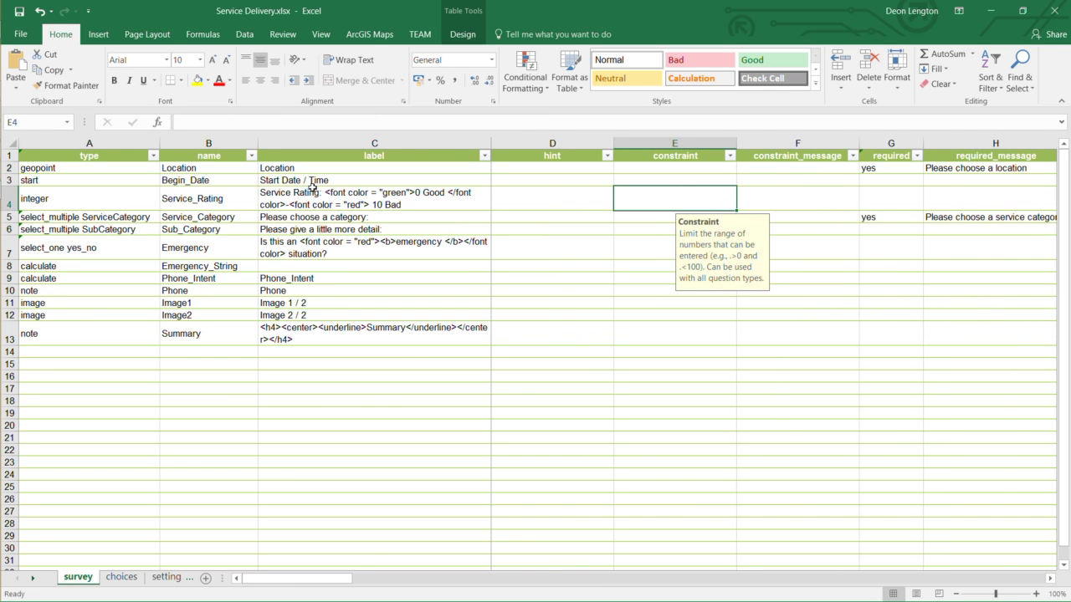
{"action": "key", "text": "Right"}
{"action": "key", "text": "Right"}
{"action": "key", "text": "Right"}
{"action": "key", "text": "Right"}
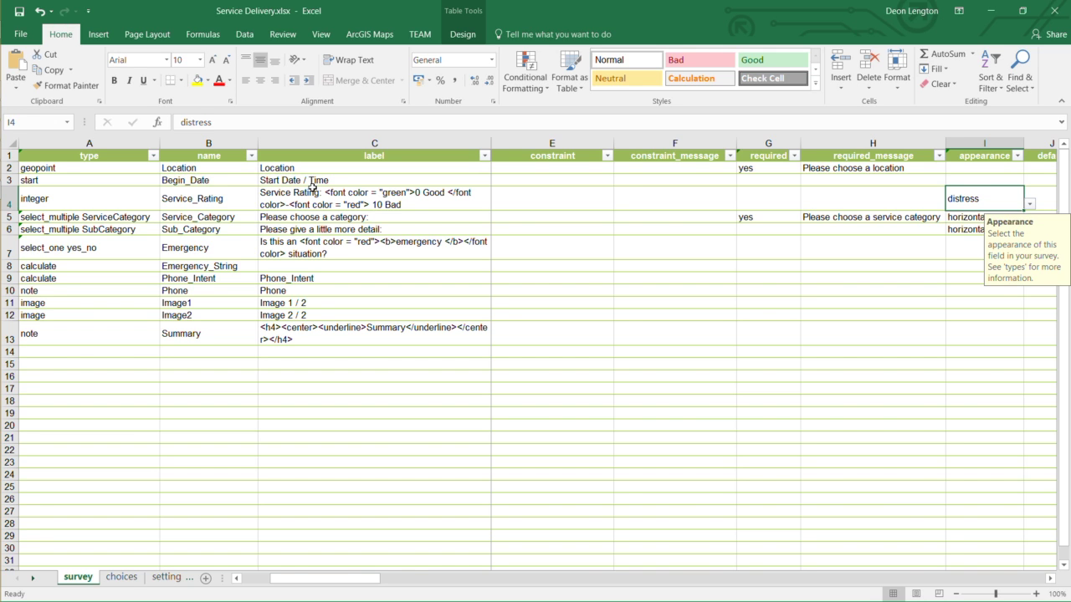
{"action": "key", "text": "Right"}
{"action": "key", "text": "Left"}
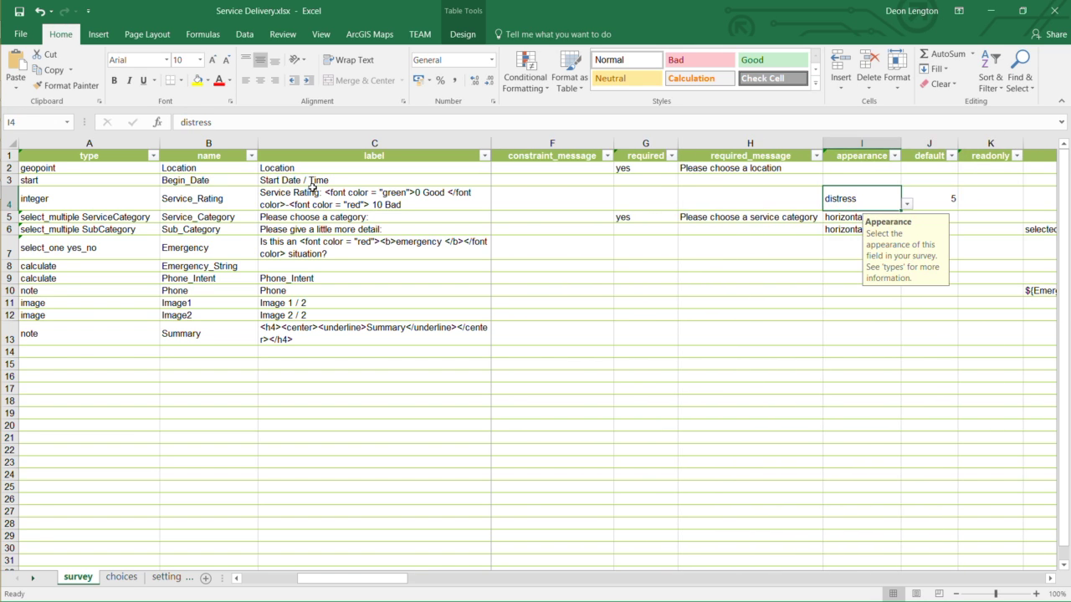
{"action": "key", "text": "alt+Down"}
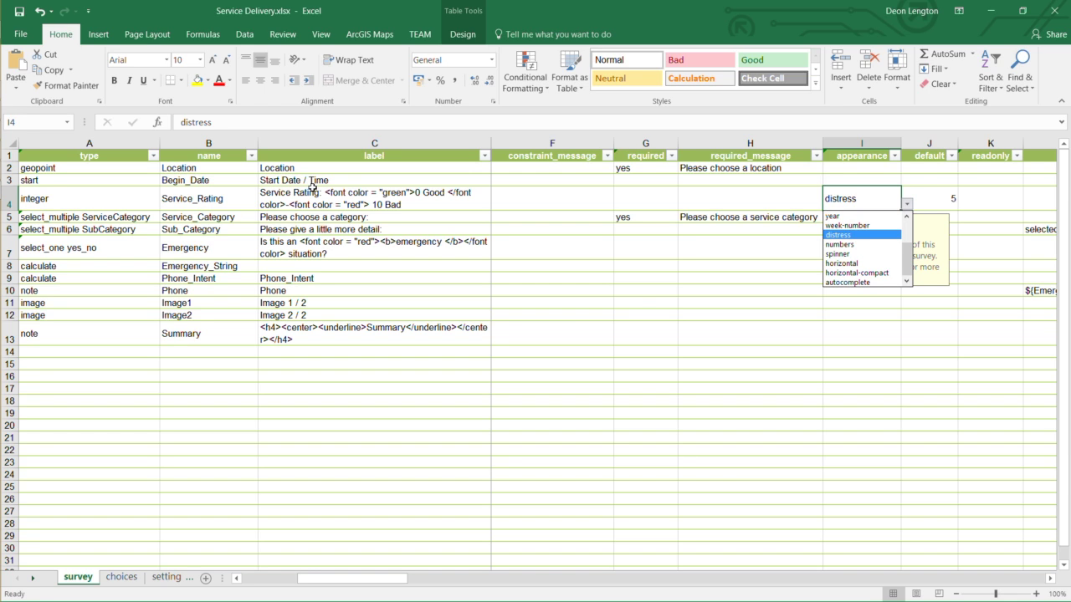
{"action": "key", "text": "Down"}
{"action": "key", "text": "Down"}
{"action": "key", "text": "Return"}
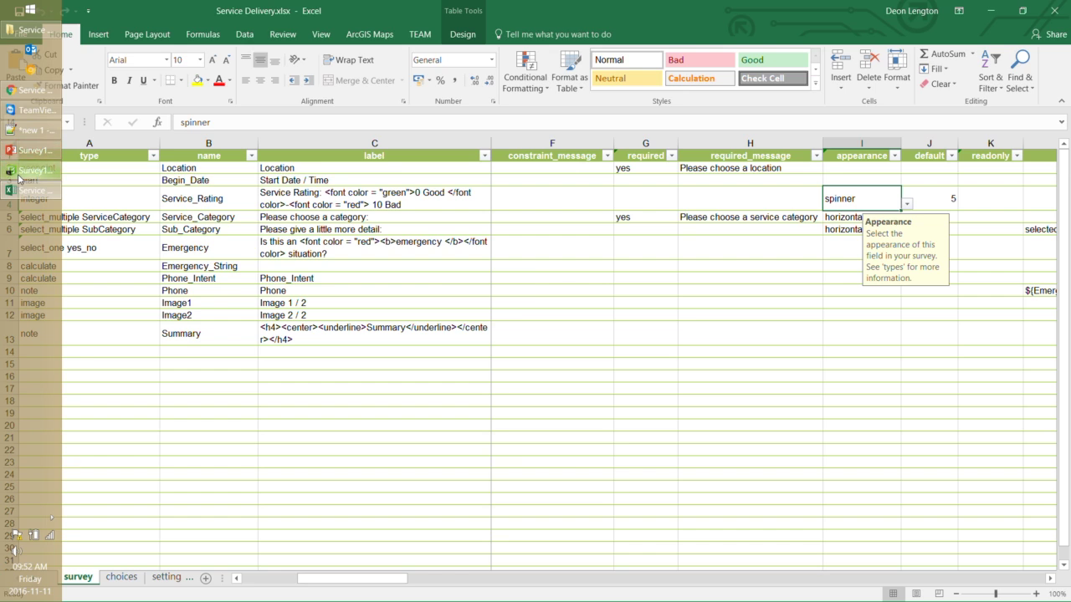
Switch to Survey123 Connect and try the Service Rating spinner, raising and lowering the value before returning it to 5.
{"action": "left_click", "coordinate": [19, 174]}
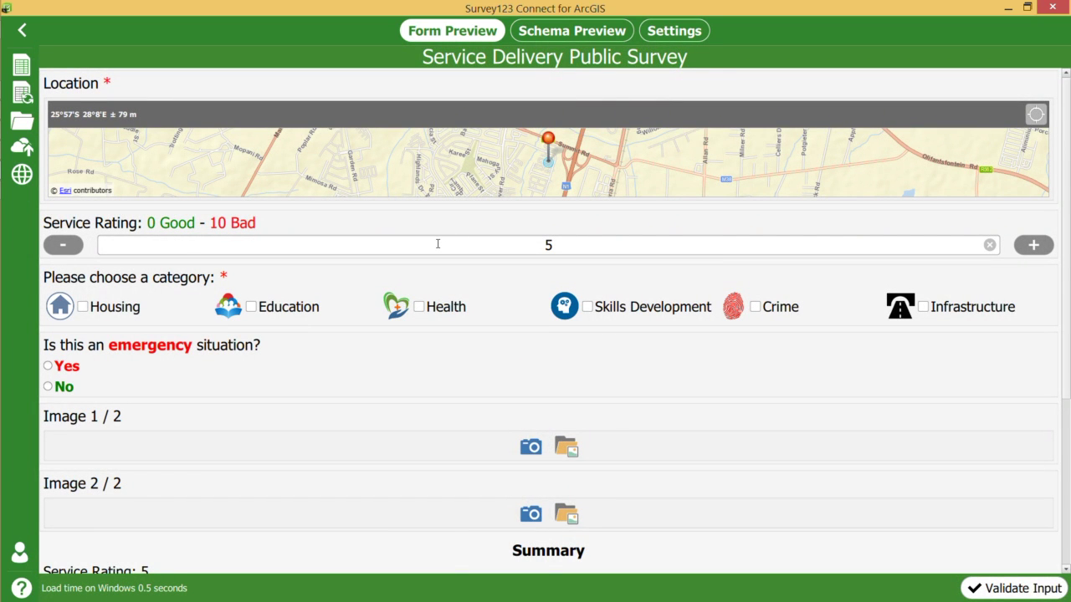
{"action": "left_click", "coordinate": [202, 246]}
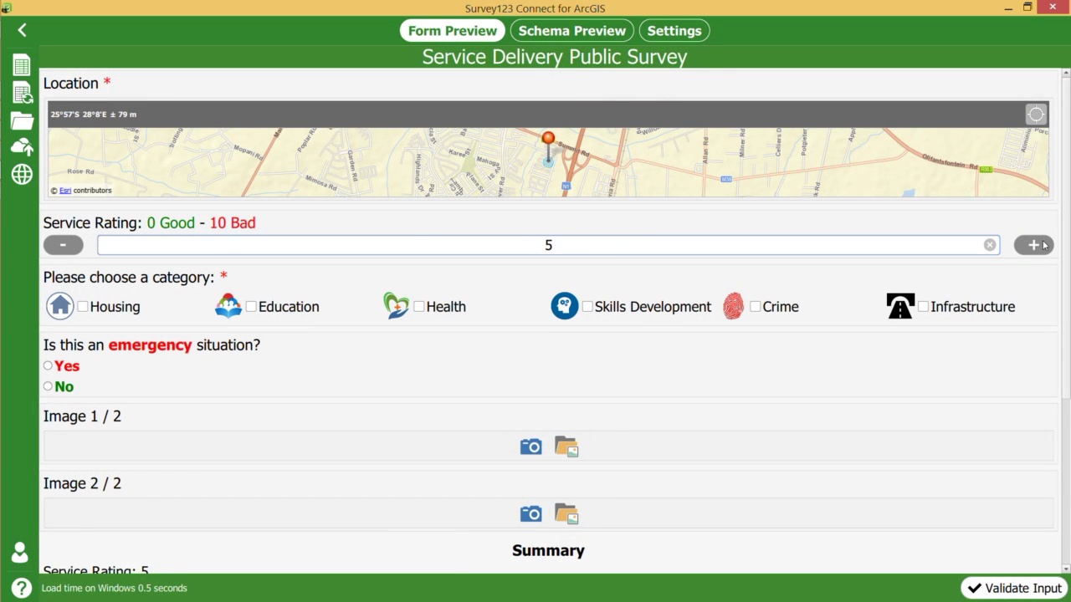
{"action": "left_click", "coordinate": [1038, 246]}
{"action": "left_click", "coordinate": [1035, 245]}
{"action": "left_click", "coordinate": [1035, 244]}
{"action": "left_click", "coordinate": [1034, 244]}
{"action": "left_click", "coordinate": [64, 245]}
{"action": "left_click", "coordinate": [63, 246]}
{"action": "left_click", "coordinate": [64, 245]}
{"action": "left_click", "coordinate": [64, 245]}
{"action": "left_click", "coordinate": [64, 245]}
{"action": "left_click", "coordinate": [64, 245]}
{"action": "left_click", "coordinate": [63, 245]}
{"action": "left_click", "coordinate": [1041, 250]}
{"action": "left_click", "coordinate": [1042, 250]}
{"action": "left_click", "coordinate": [1041, 250]}
{"action": "left_click", "coordinate": [1040, 249]}
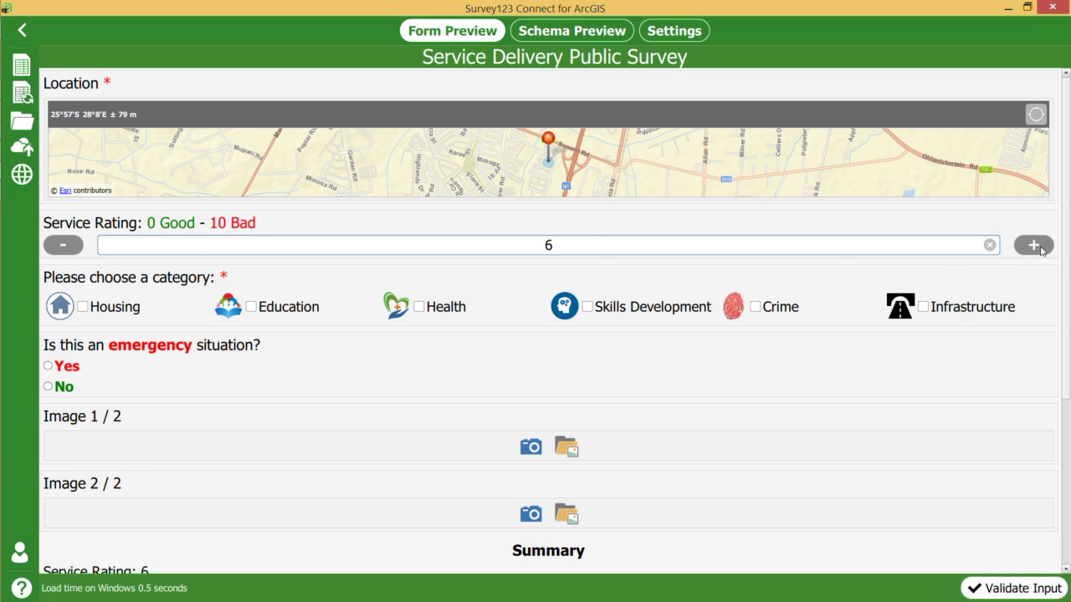
{"action": "left_click", "coordinate": [61, 252]}
Examine the Service_Category question's label in cell C5 in Excel and compare it with the category question in the Survey123 Connect preview.
{"action": "mouse_move", "coordinate": [2, 184]}
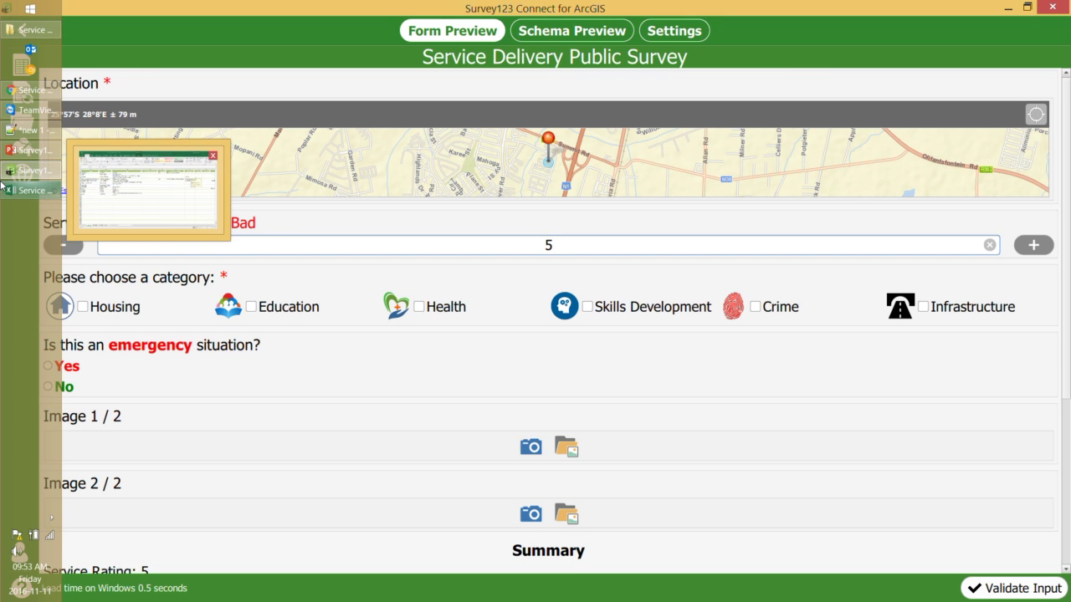
{"action": "left_click", "coordinate": [28, 190]}
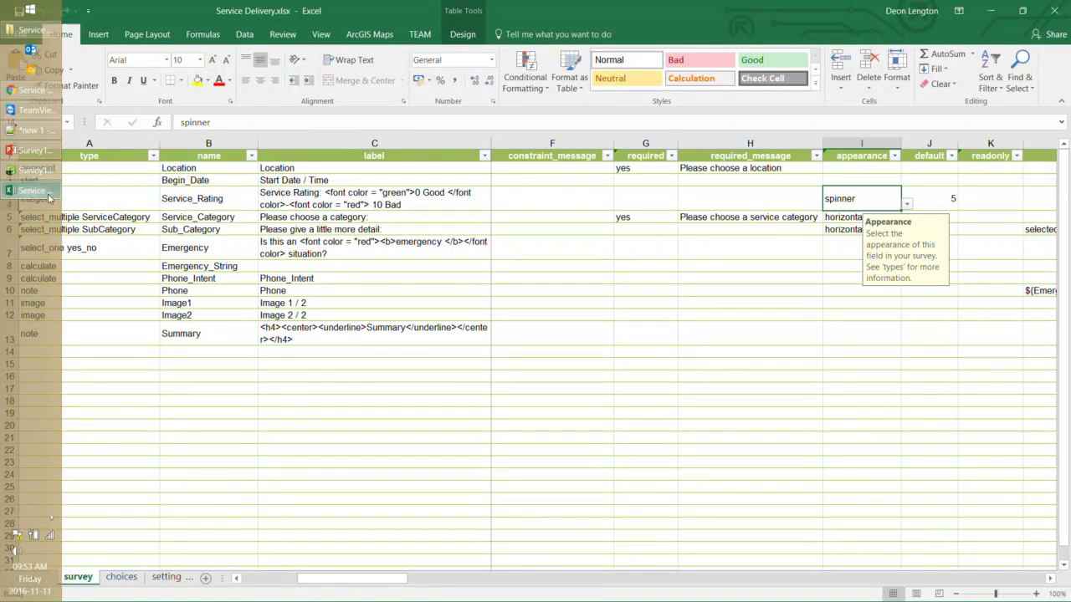
{"action": "left_click", "coordinate": [371, 216]}
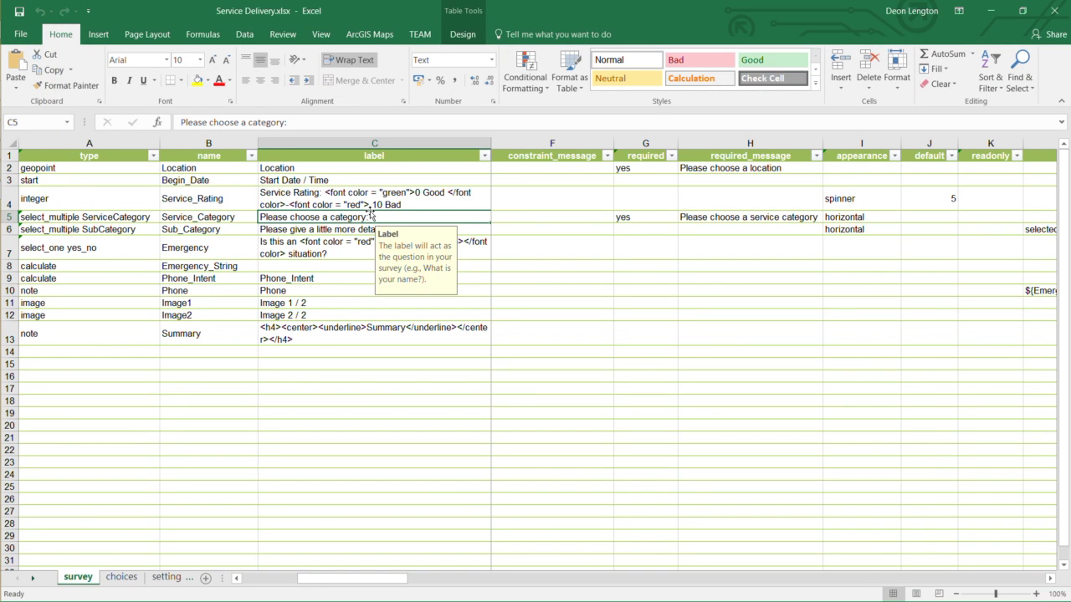
{"action": "mouse_move", "coordinate": [2, 192]}
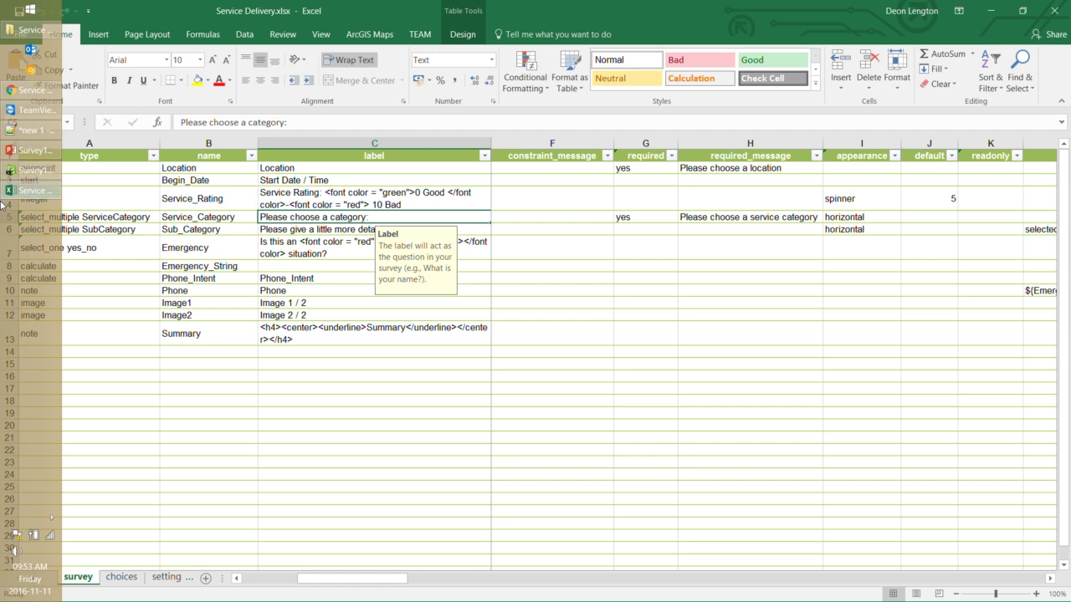
{"action": "mouse_move", "coordinate": [17, 174]}
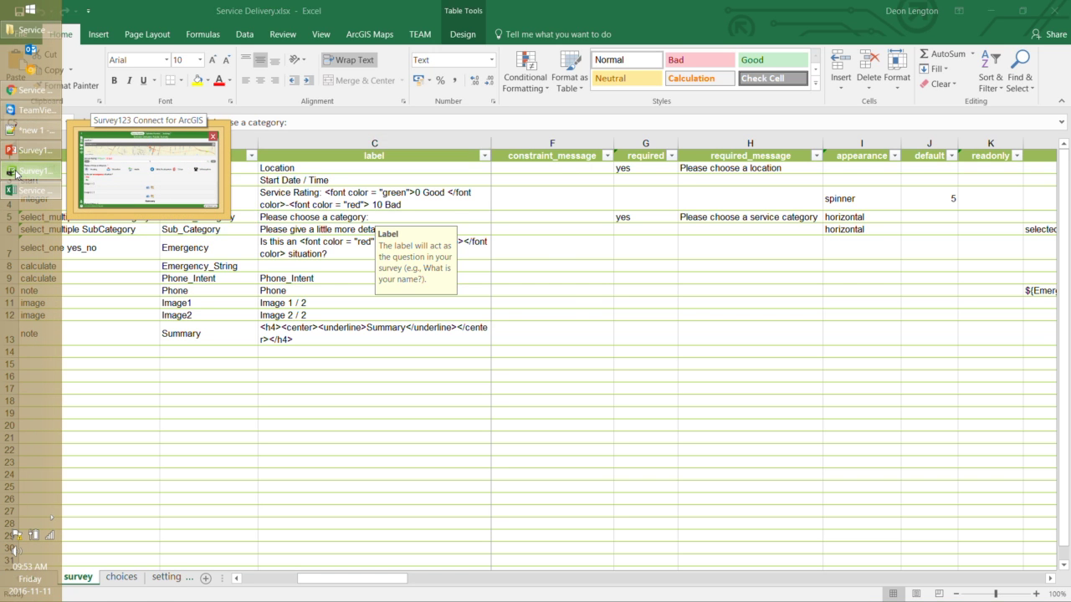
{"action": "left_click", "coordinate": [17, 172]}
{"action": "mouse_move", "coordinate": [15, 189]}
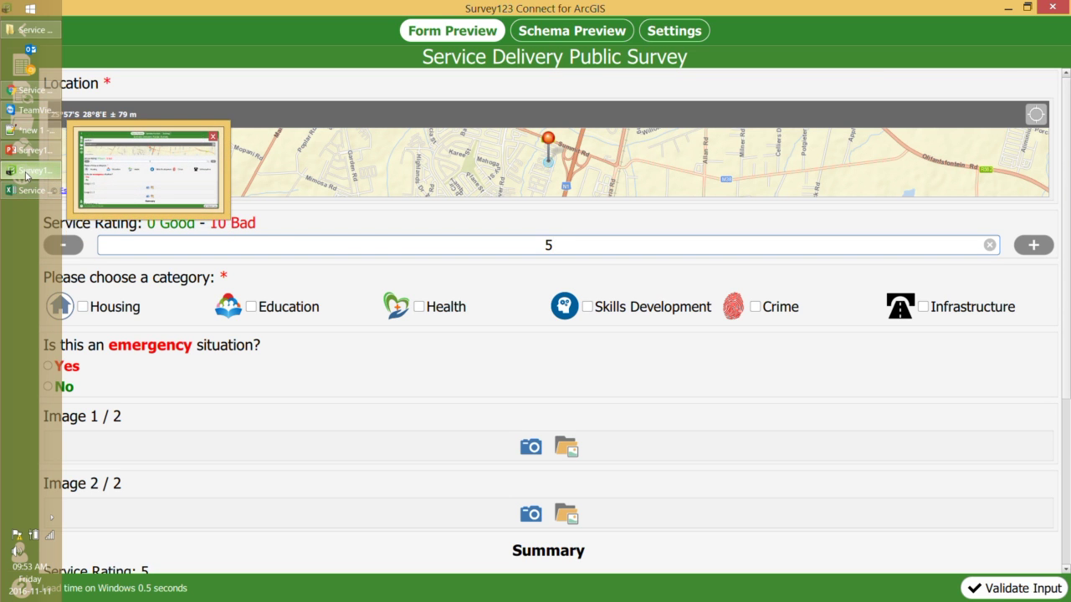
{"action": "left_click", "coordinate": [25, 190]}
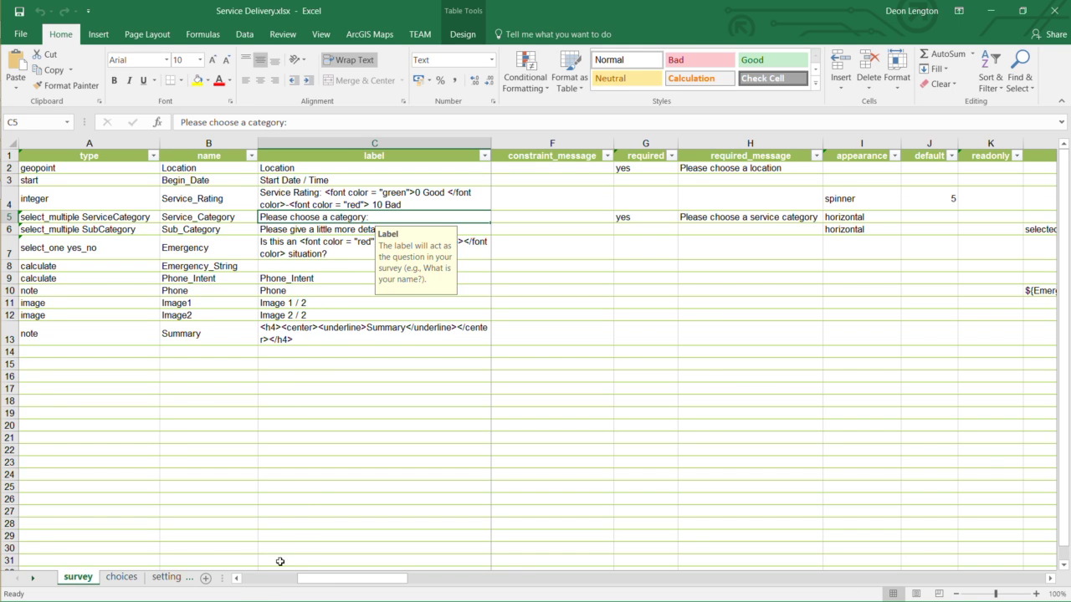
Make all the workbook's sheet names visible and highlight the survey sheet's question rows in A2:D13.
{"action": "left_click_drag", "start_coordinate": [223, 579], "coordinate": [382, 579]}
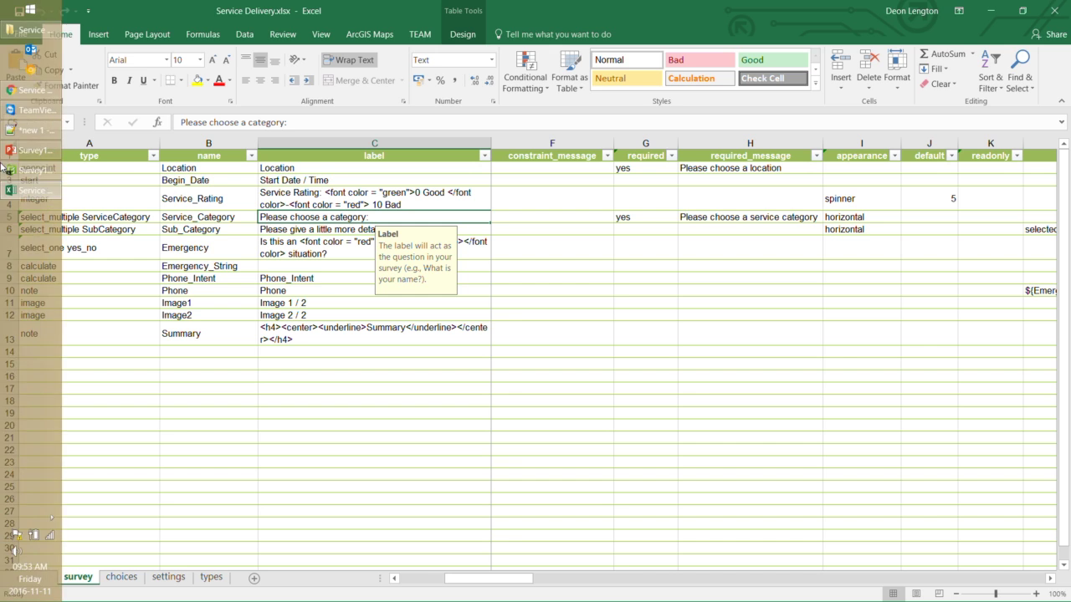
{"action": "left_click_drag", "start_coordinate": [130, 170], "coordinate": [579, 324]}
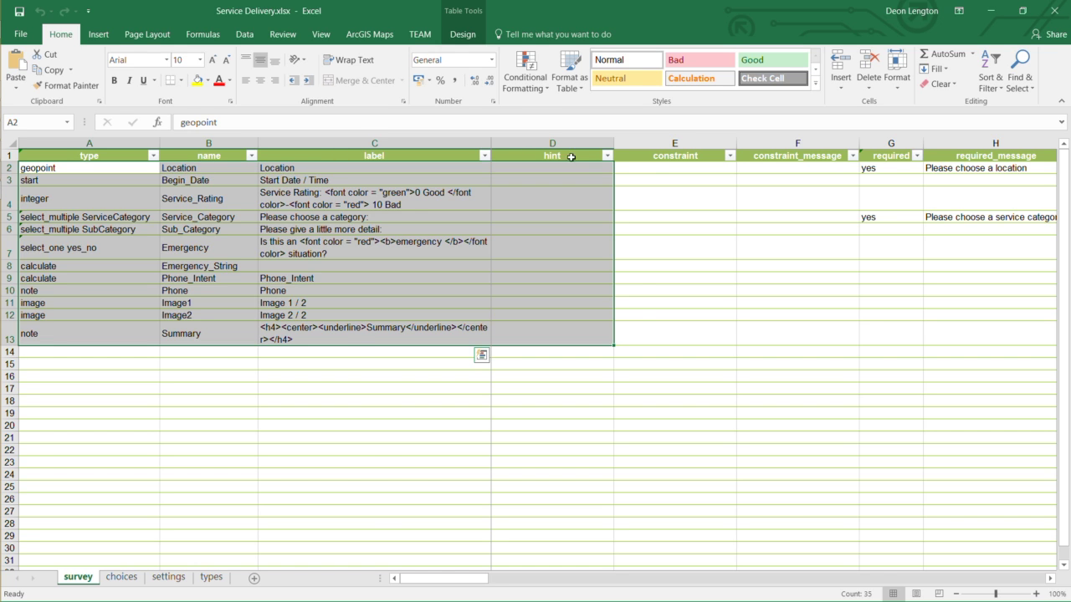
{"action": "left_click", "coordinate": [641, 196]}
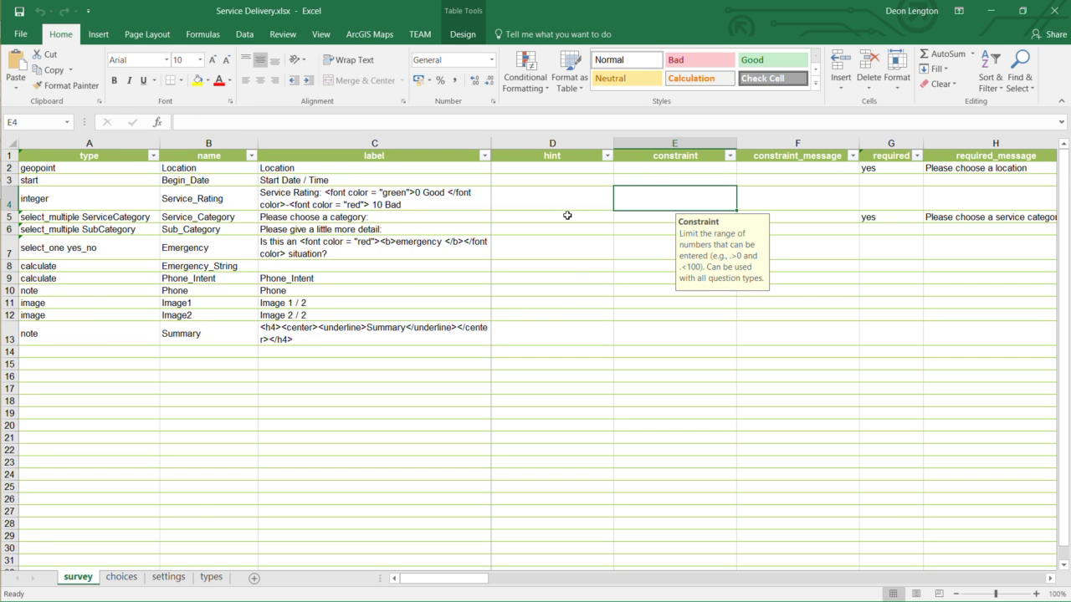
Examine the choices sheet's answer lists in A2:F17 and the form_title entry on the settings sheet.
{"action": "left_click", "coordinate": [122, 578]}
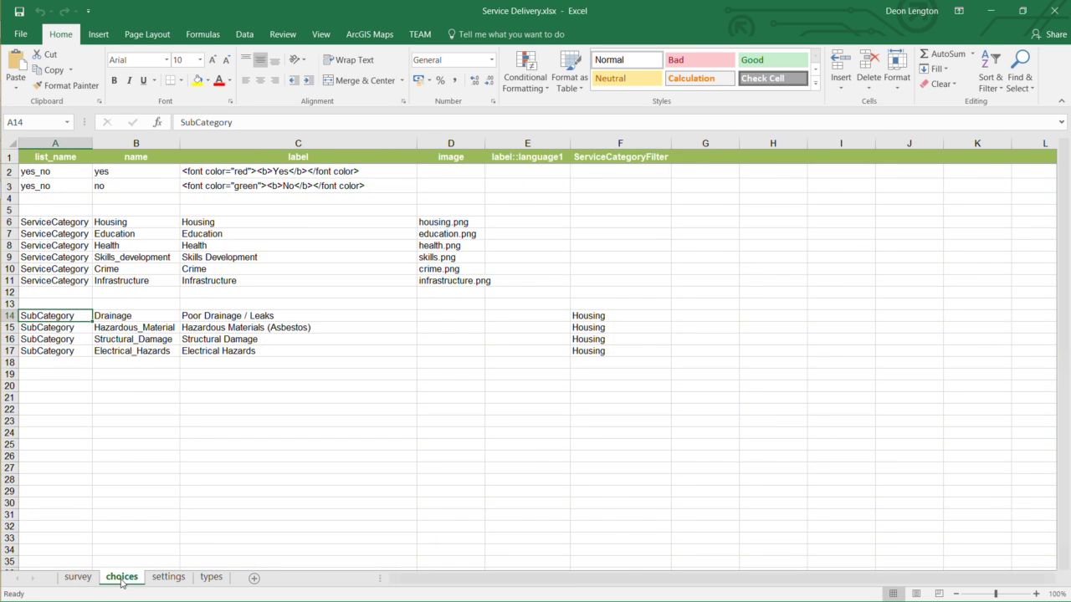
{"action": "left_click_drag", "start_coordinate": [50, 167], "coordinate": [615, 351]}
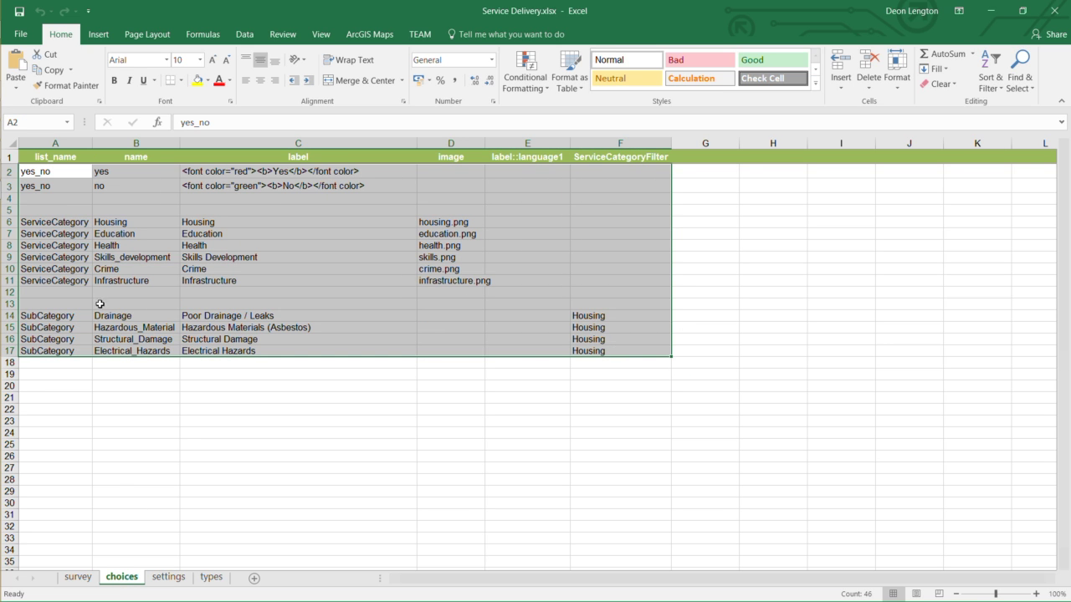
{"action": "left_click", "coordinate": [166, 577]}
{"action": "left_click", "coordinate": [260, 167]}
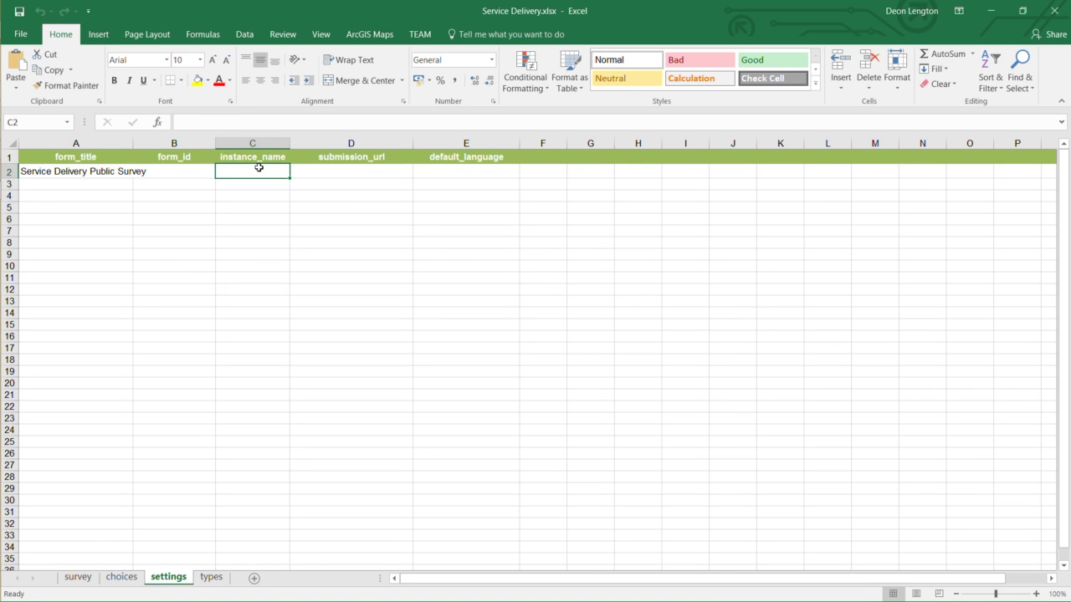
{"action": "left_click", "coordinate": [73, 171]}
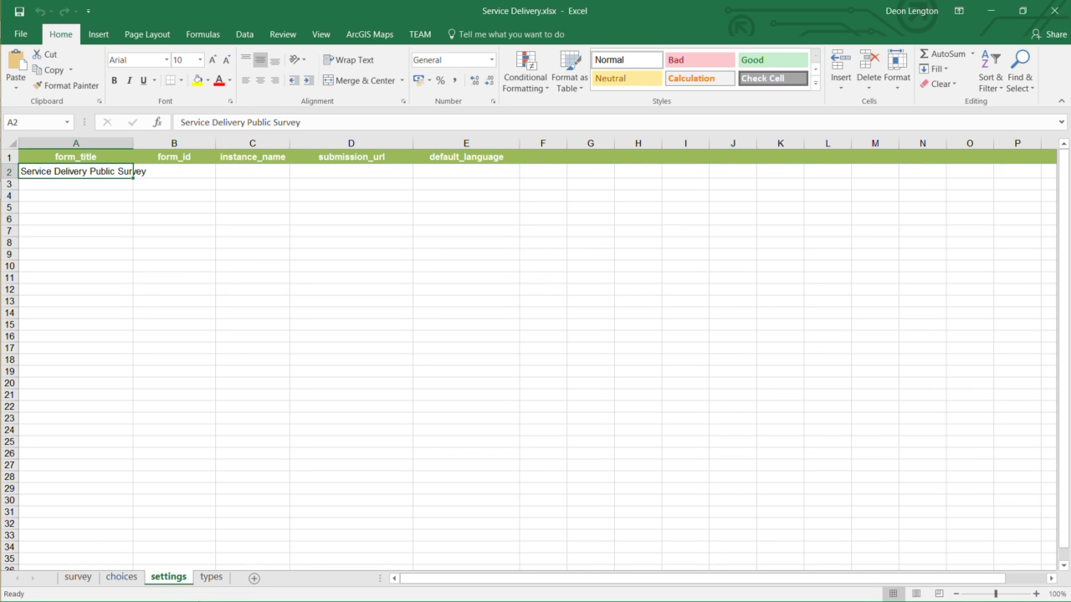
Examine the types sheet's reference lists of field types, appearances, default values, cascading selects and formula operators.
{"action": "left_click", "coordinate": [212, 577]}
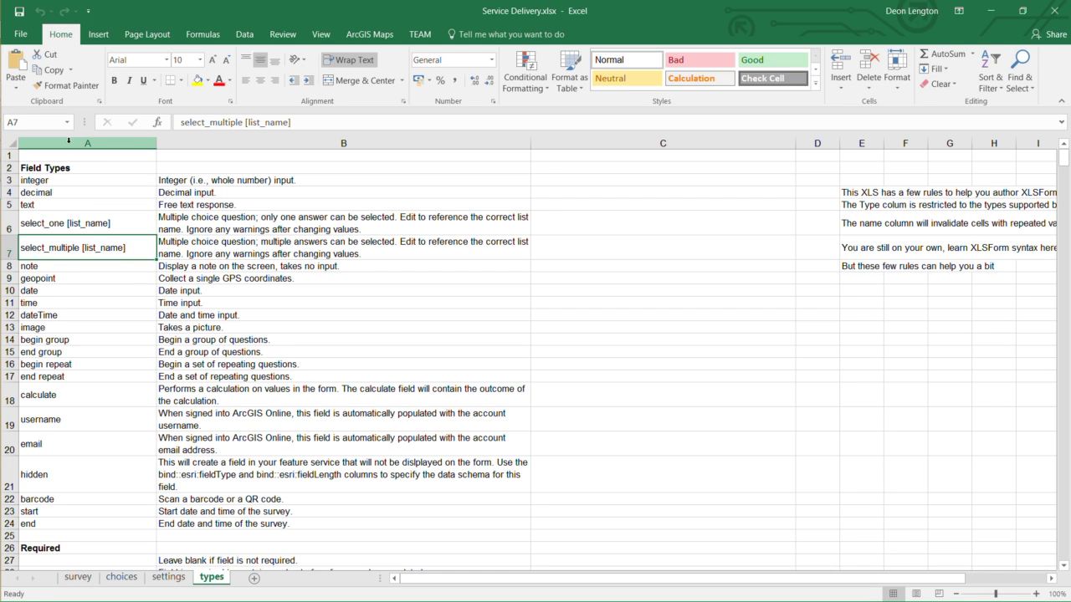
{"action": "left_click", "coordinate": [130, 307]}
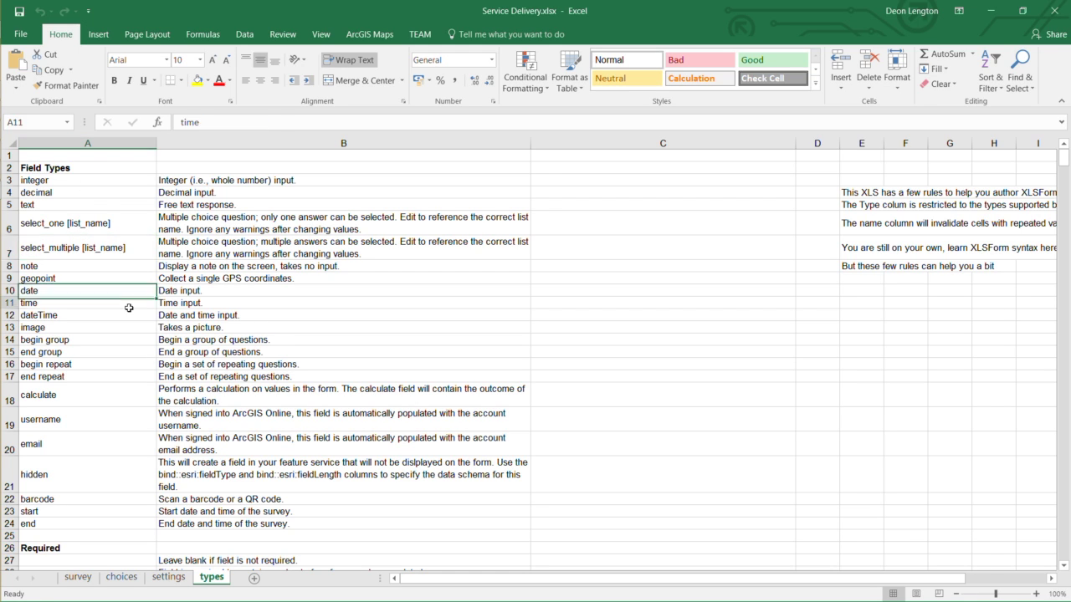
{"action": "scroll", "coordinate": [136, 330], "scroll_direction": "down", "scroll_amount": 4}
{"action": "scroll", "coordinate": [137, 332], "scroll_direction": "down", "scroll_amount": 10}
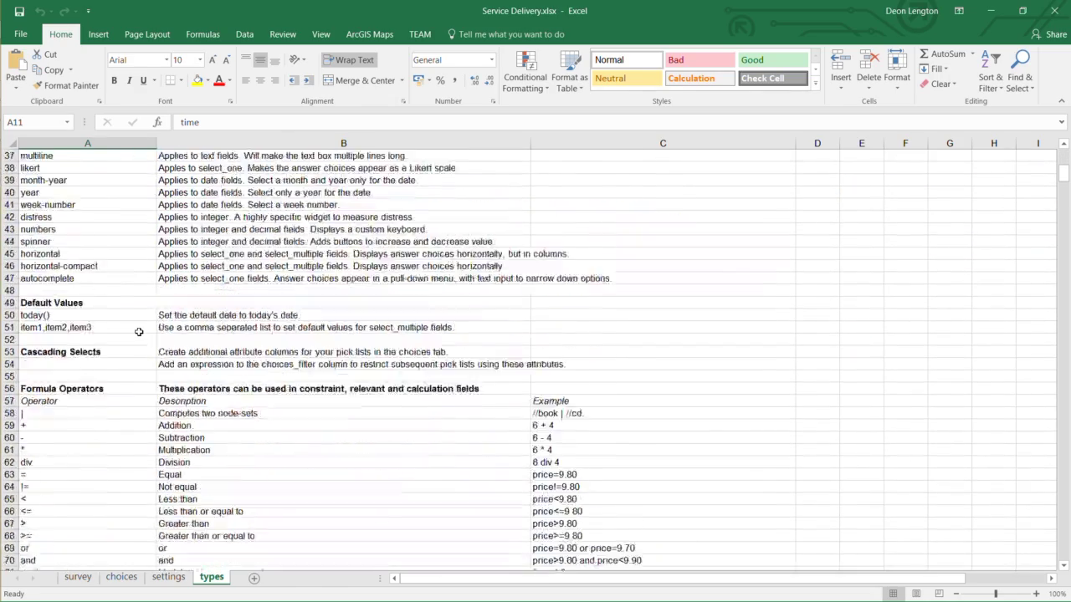
{"action": "scroll", "coordinate": [148, 338], "scroll_direction": "up", "scroll_amount": 3}
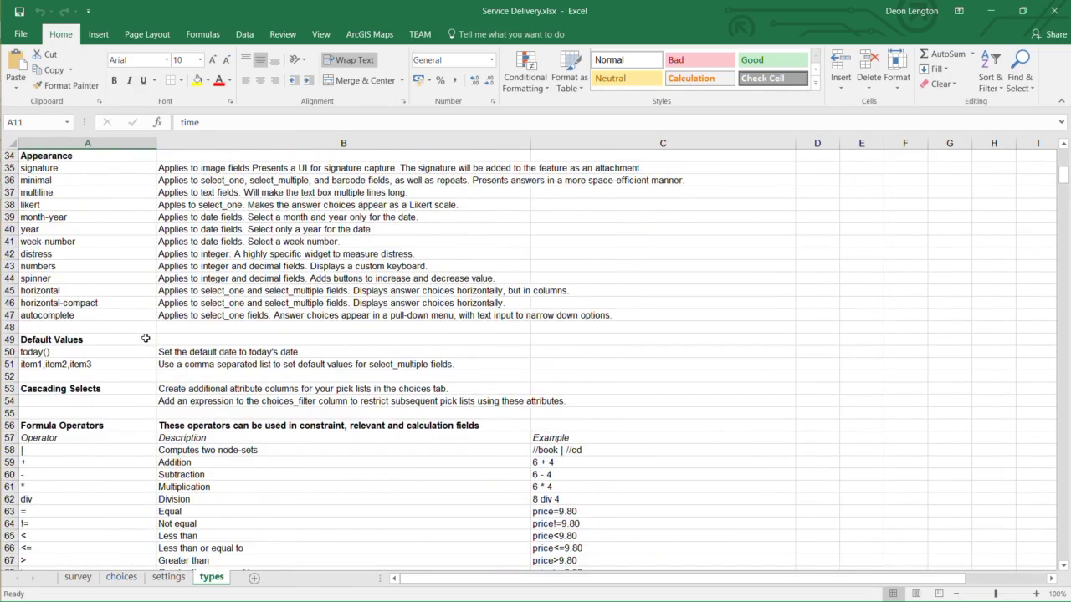
{"action": "scroll", "coordinate": [142, 340], "scroll_direction": "down", "scroll_amount": 5}
{"action": "scroll", "coordinate": [138, 342], "scroll_direction": "up", "scroll_amount": 4}
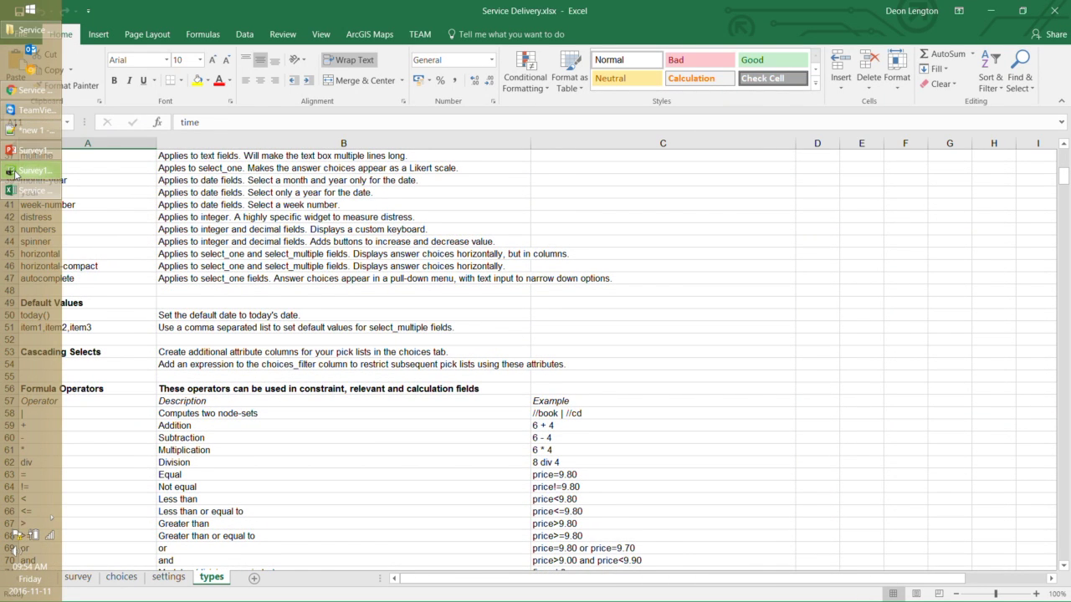
{"action": "left_click", "coordinate": [249, 272]}
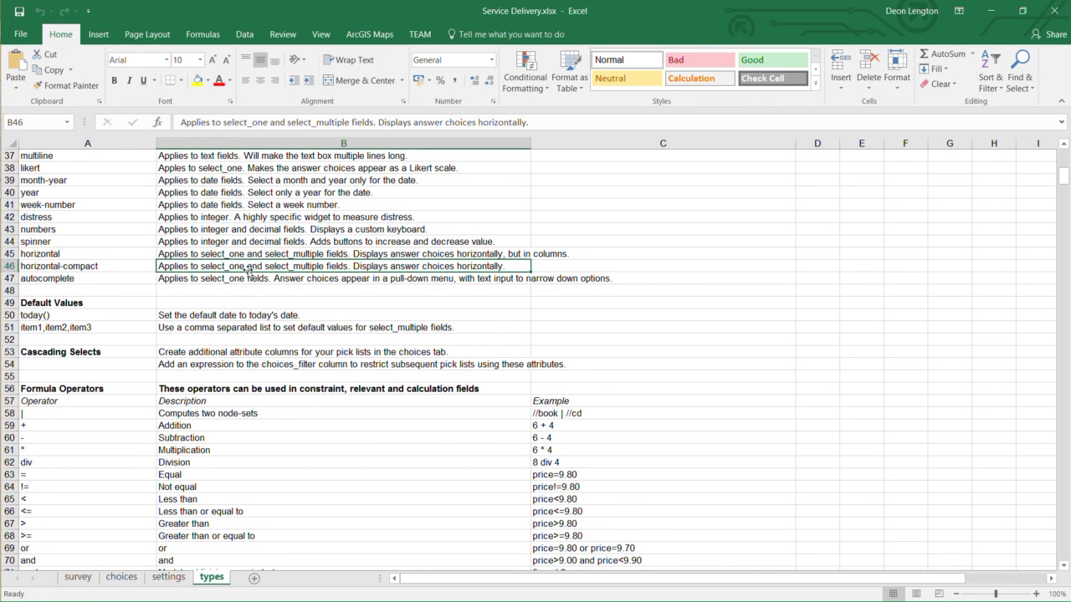
{"action": "scroll", "coordinate": [151, 290], "scroll_direction": "up", "scroll_amount": 4}
{"action": "scroll", "coordinate": [151, 290], "scroll_direction": "up", "scroll_amount": 4}
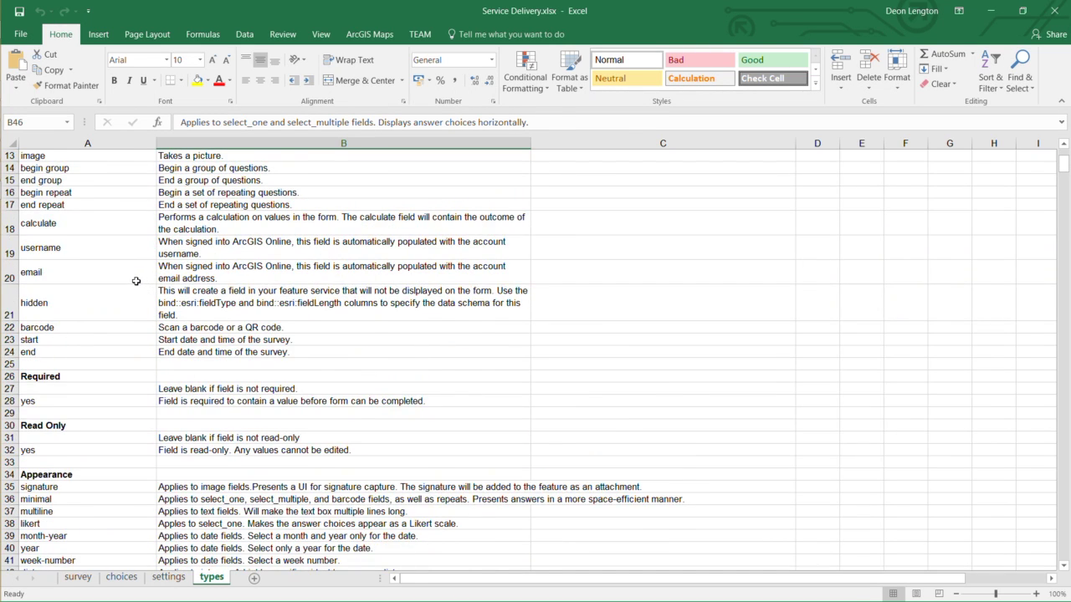
{"action": "scroll", "coordinate": [136, 279], "scroll_direction": "up", "scroll_amount": 4}
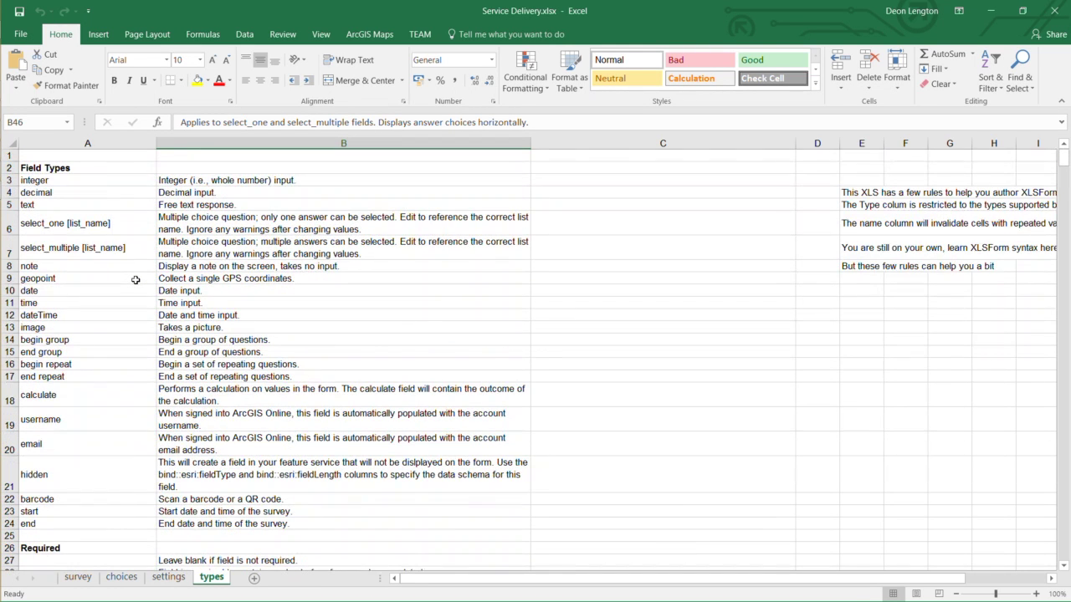
{"action": "left_click", "coordinate": [56, 189]}
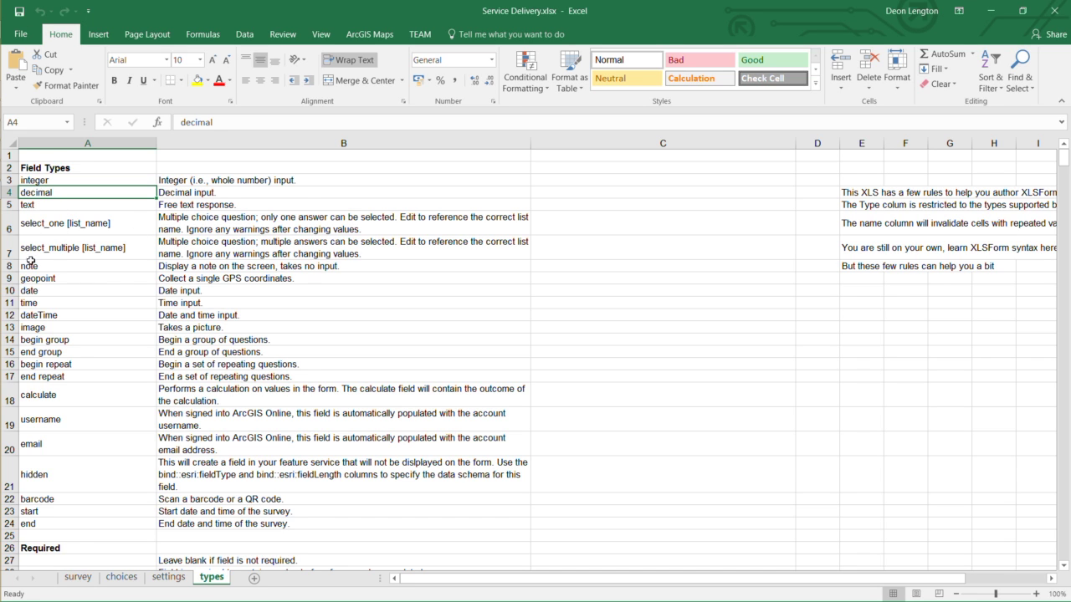
Highlight the field types in A3:A19 of the types sheet and examine the survey sheet's type options and name rules for the Service_Rating row.
{"action": "left_click_drag", "start_coordinate": [50, 180], "coordinate": [52, 423]}
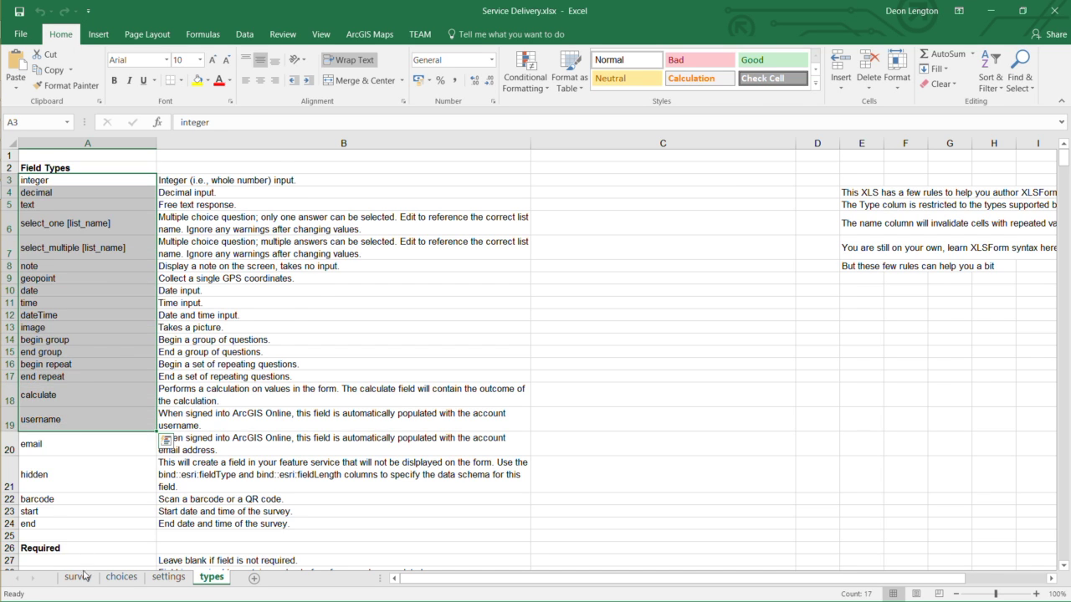
{"action": "left_click", "coordinate": [78, 577]}
{"action": "left_click", "coordinate": [98, 168]}
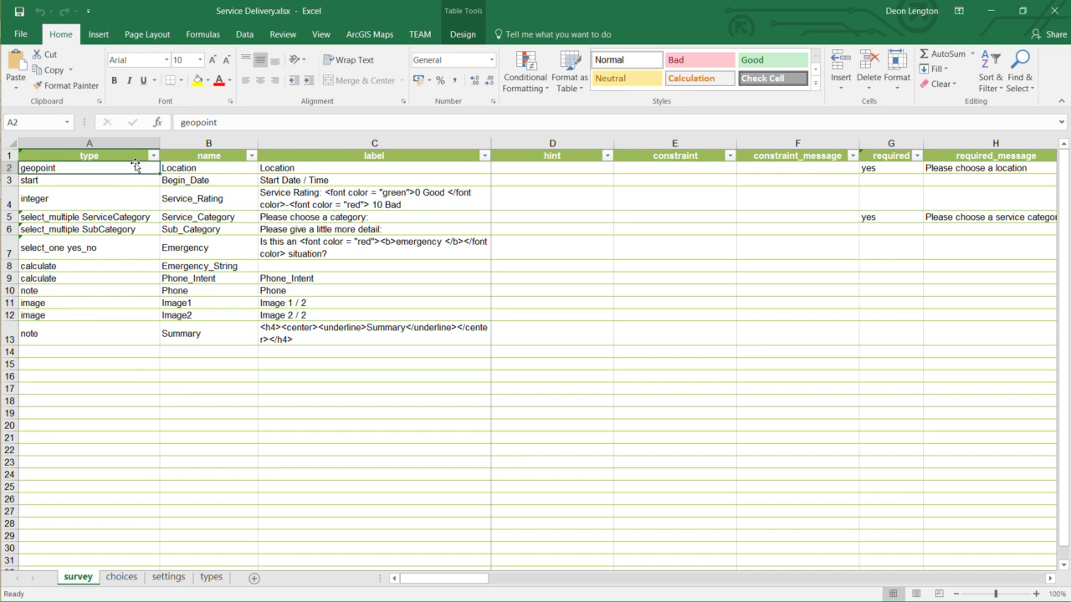
{"action": "left_click", "coordinate": [153, 156]}
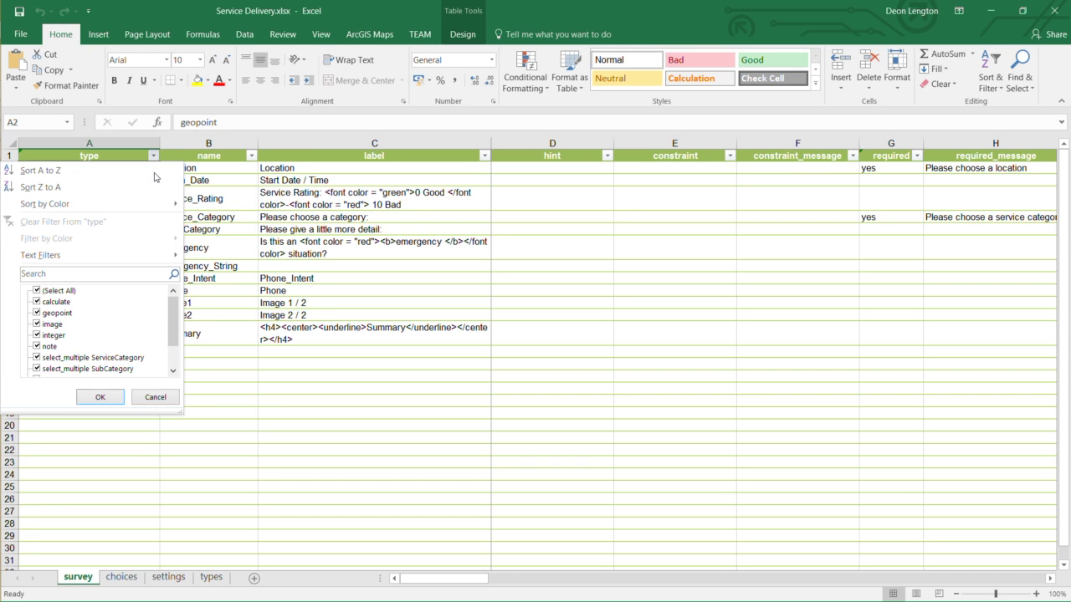
{"action": "scroll", "coordinate": [176, 318], "scroll_direction": "down", "scroll_amount": 2}
{"action": "left_click", "coordinate": [223, 289]}
{"action": "left_click", "coordinate": [143, 187]}
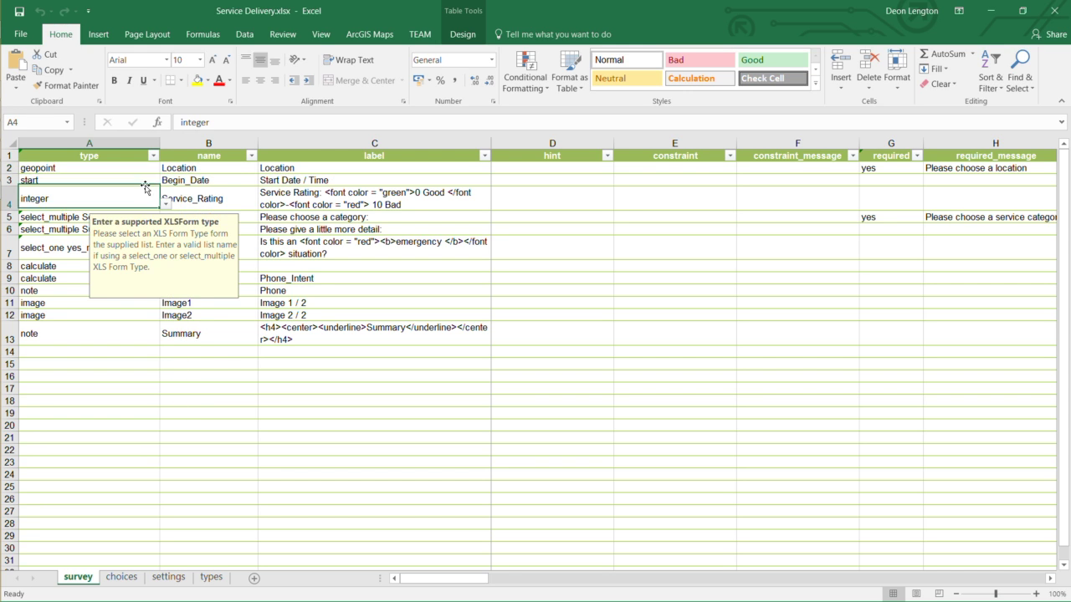
{"action": "key", "text": "Up"}
{"action": "left_click", "coordinate": [120, 193]}
{"action": "left_click", "coordinate": [166, 205]}
{"action": "left_click_drag", "start_coordinate": [165, 239], "coordinate": [175, 289]}
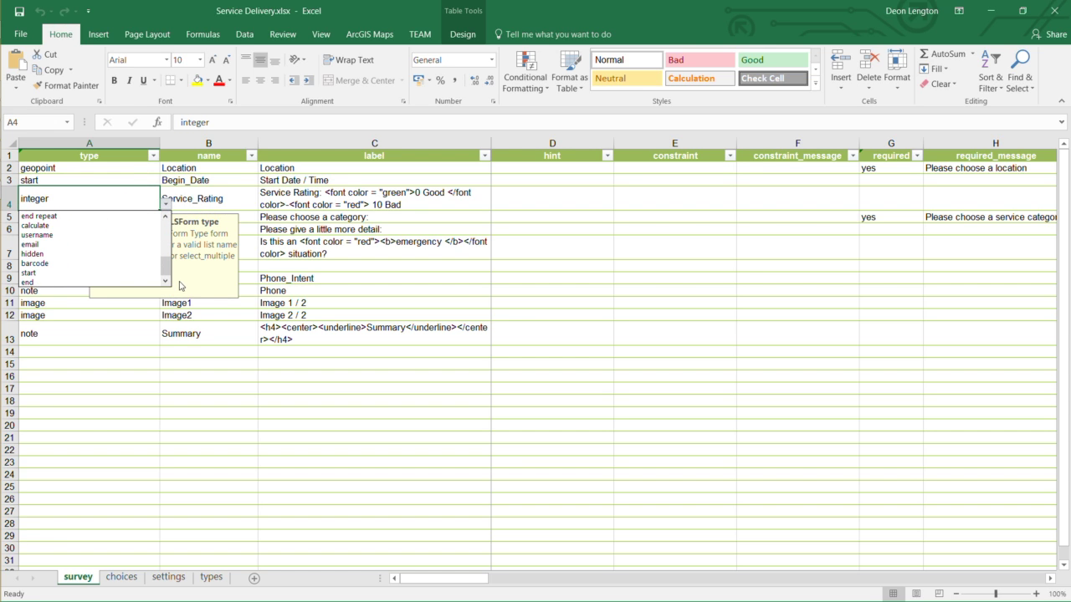
{"action": "left_click", "coordinate": [197, 198]}
{"action": "left_click", "coordinate": [197, 198]}
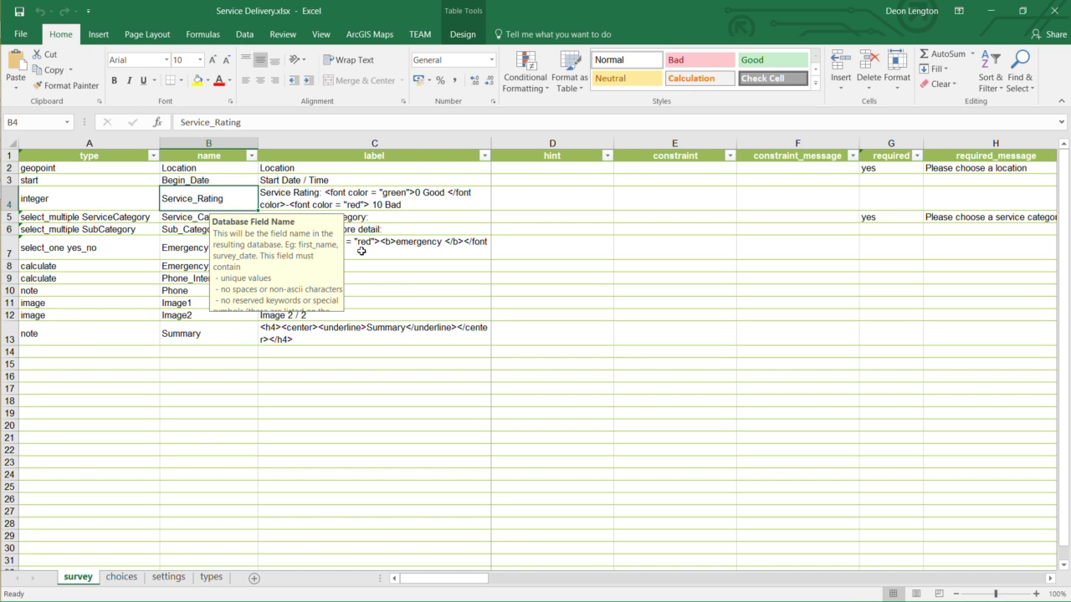
Try adding a second note question named Summary in A14:B14 of the survey sheet, and clear both cells again.
{"action": "left_click", "coordinate": [62, 352]}
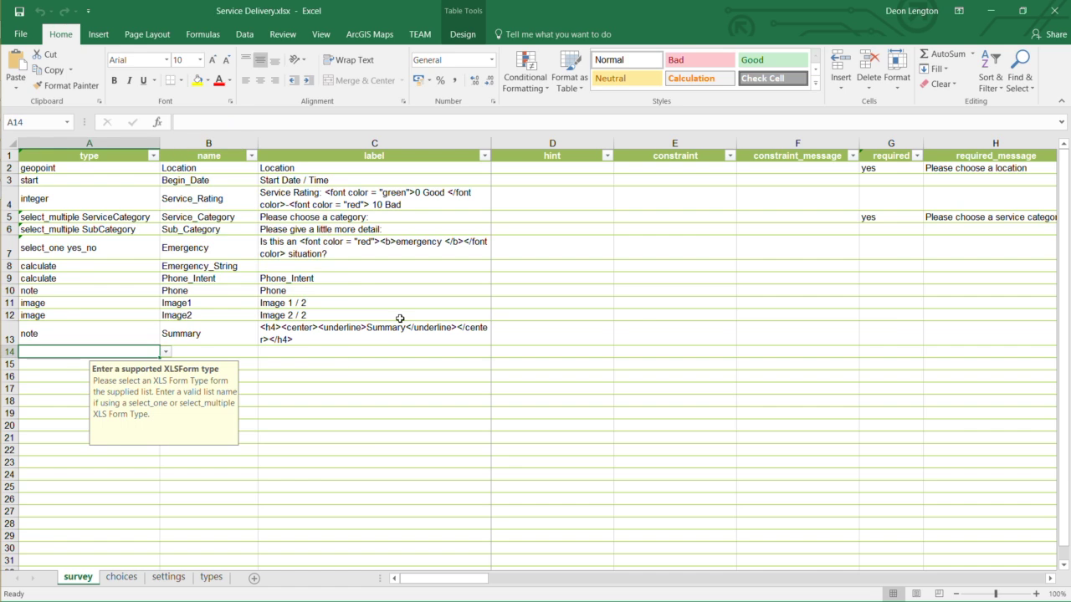
{"action": "type", "text": "note"}
{"action": "key", "text": "Tab"}
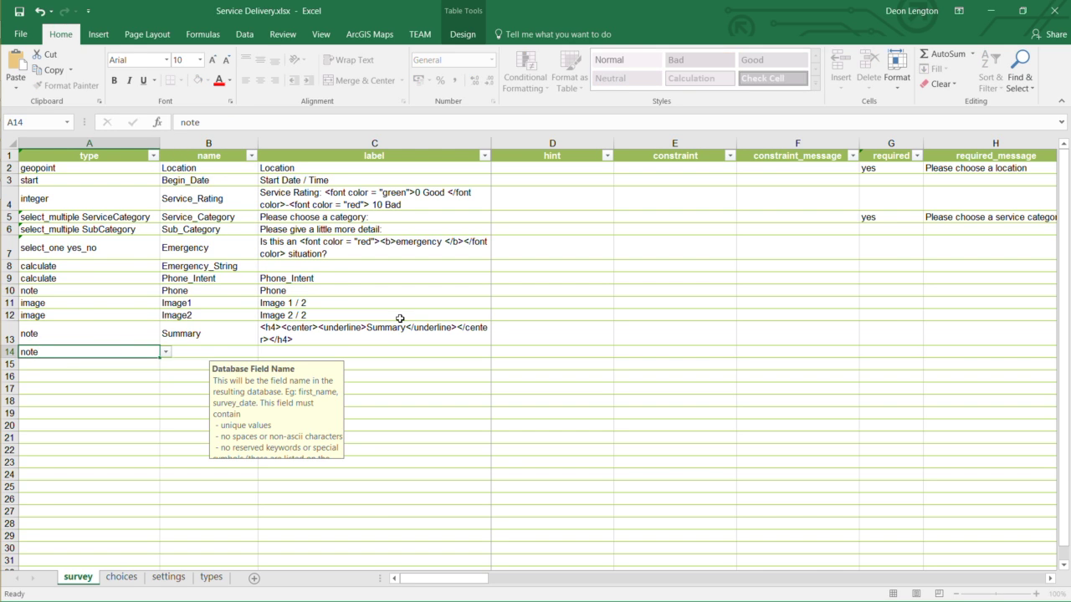
{"action": "type", "text": "S"}
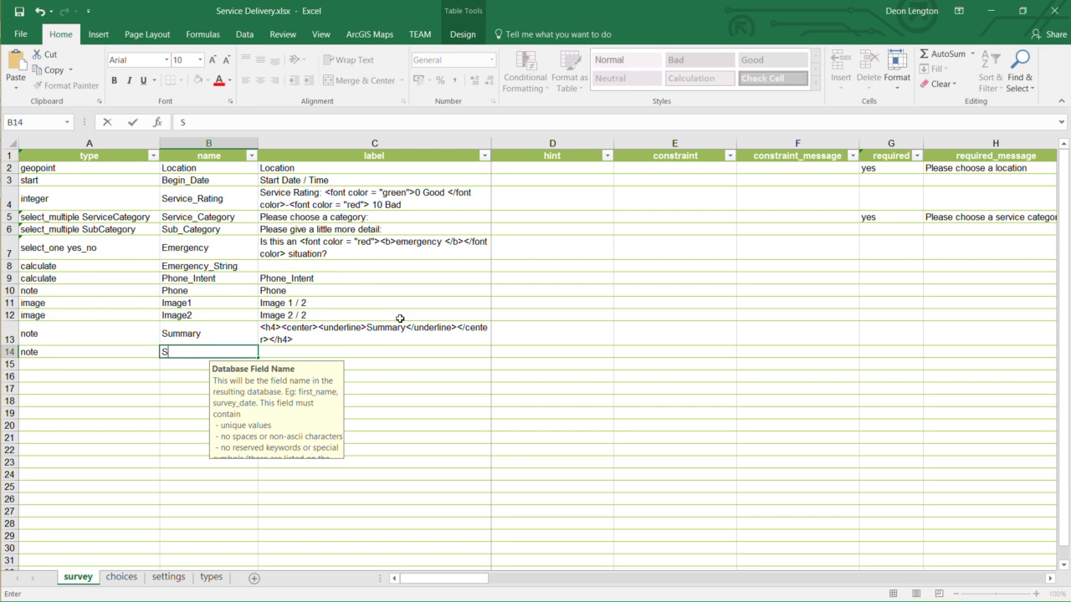
{"action": "type", "text": "umm"}
{"action": "key", "text": "Tab"}
{"action": "key", "text": "shift+Tab"}
{"action": "key", "text": "Up"}
{"action": "key", "text": "Down"}
{"action": "key", "text": "shift+Left"}
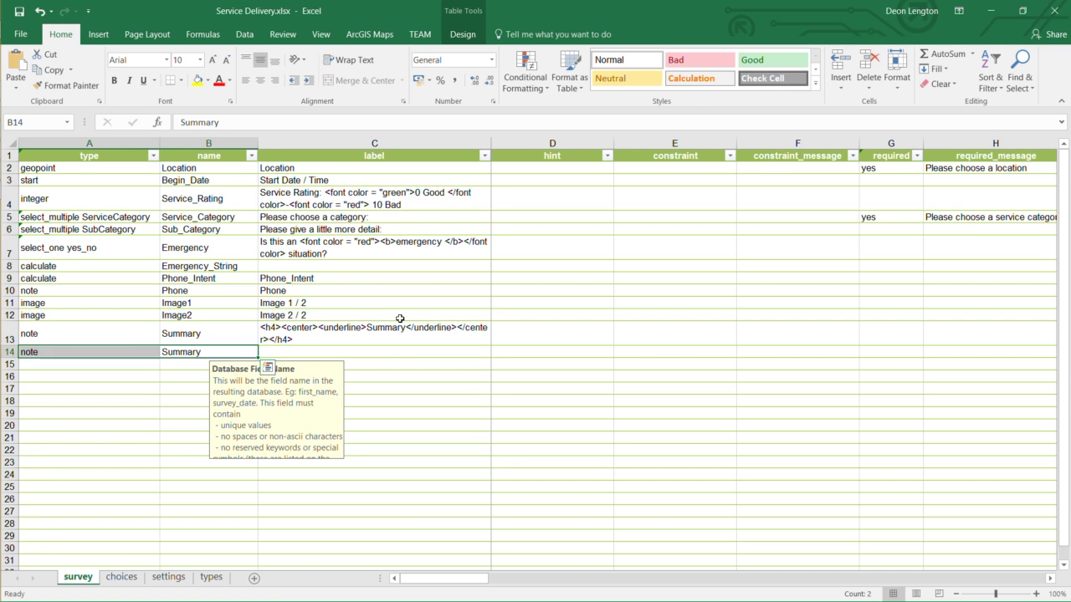
{"action": "key", "text": "Delete"}
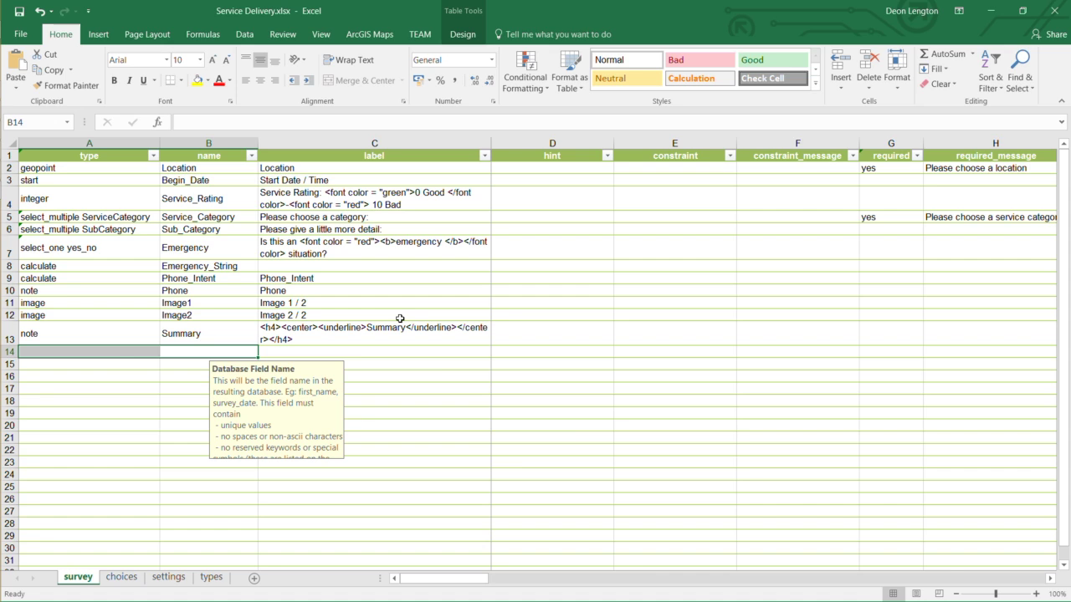
Examine the Summary note's type and name in row 13 and the field names of the Location and Service_Rating questions.
{"action": "left_click", "coordinate": [104, 335]}
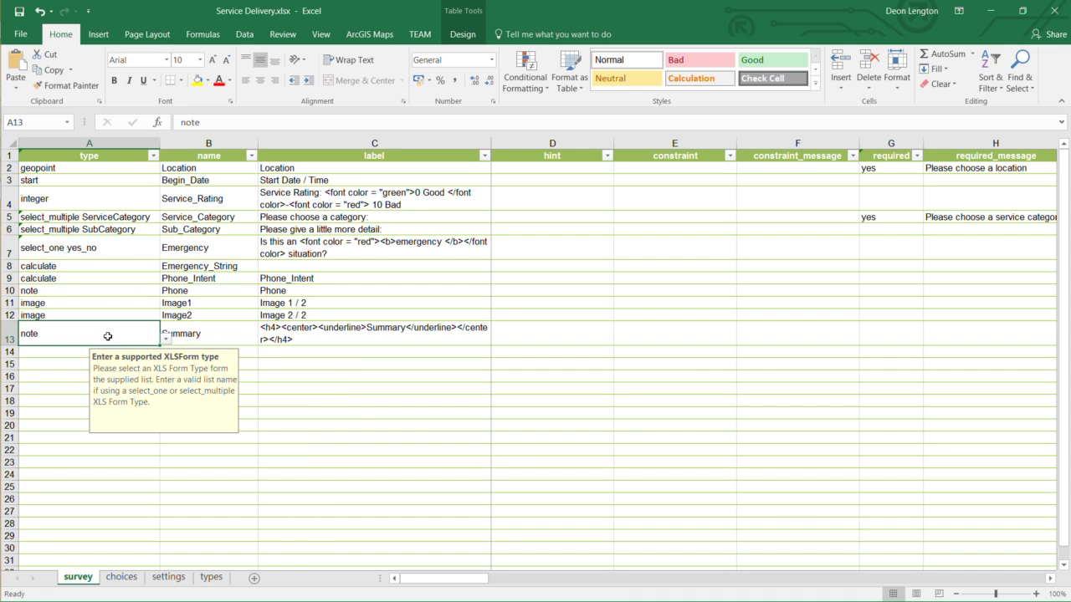
{"action": "left_click", "coordinate": [170, 339]}
{"action": "left_click", "coordinate": [107, 335]}
{"action": "left_click", "coordinate": [660, 258]}
{"action": "left_click", "coordinate": [185, 338]}
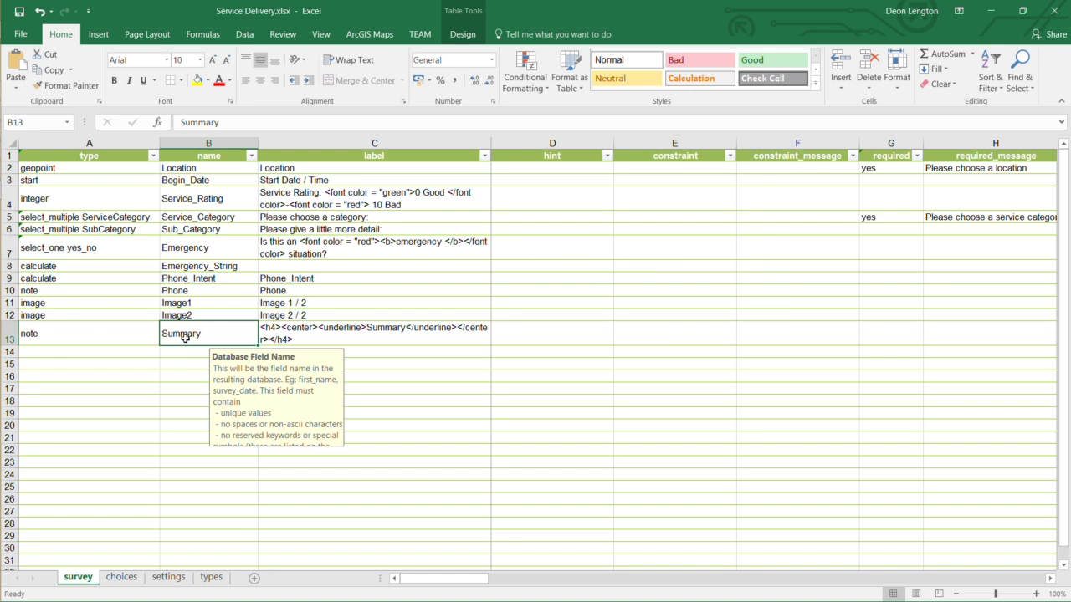
{"action": "left_click", "coordinate": [131, 338]}
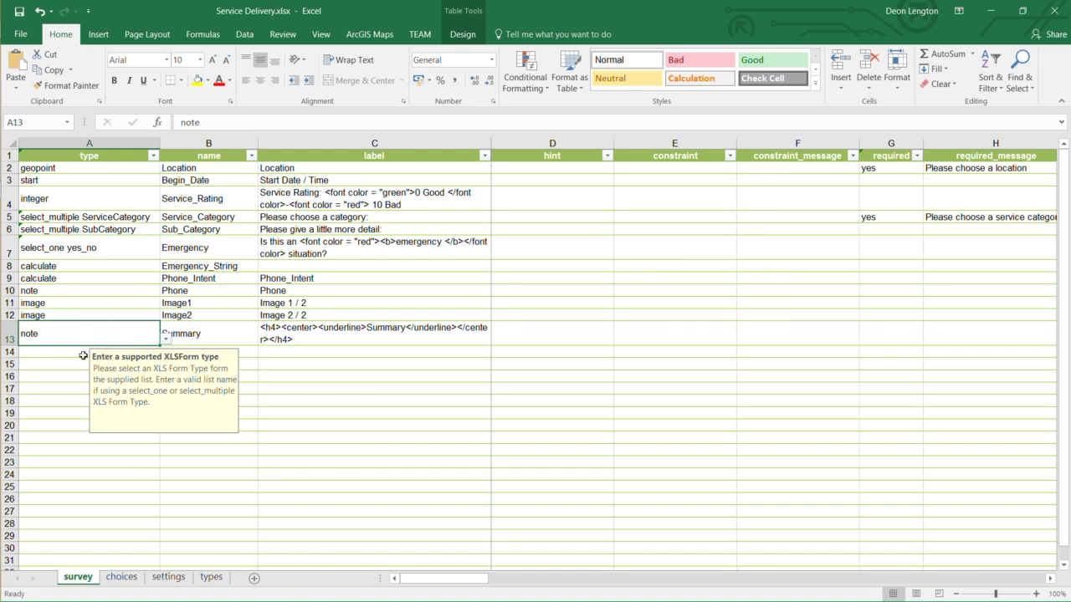
{"action": "left_click", "coordinate": [222, 348]}
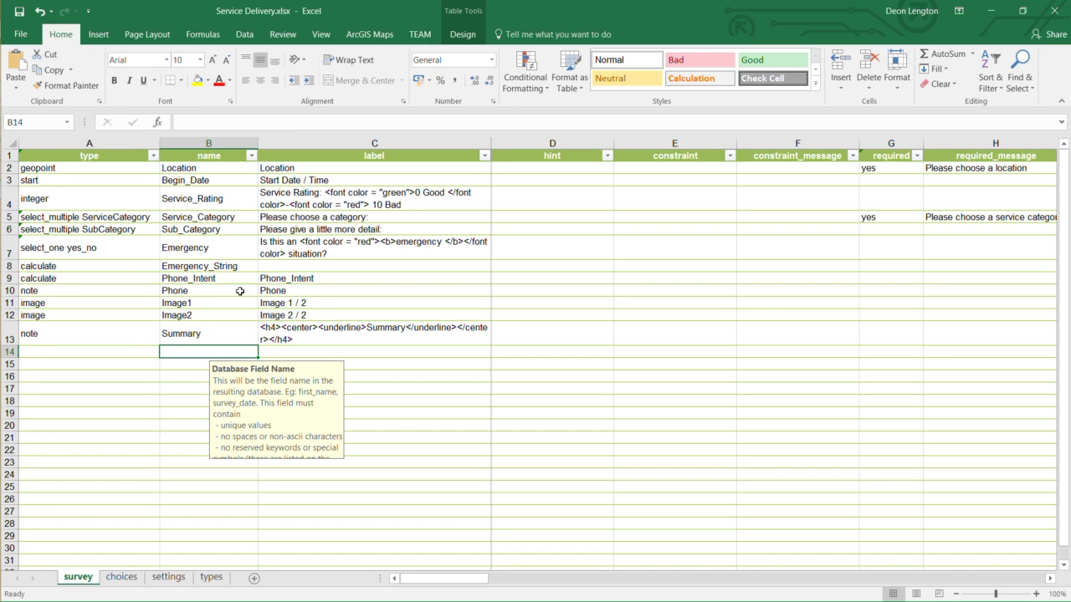
{"action": "left_click", "coordinate": [230, 329]}
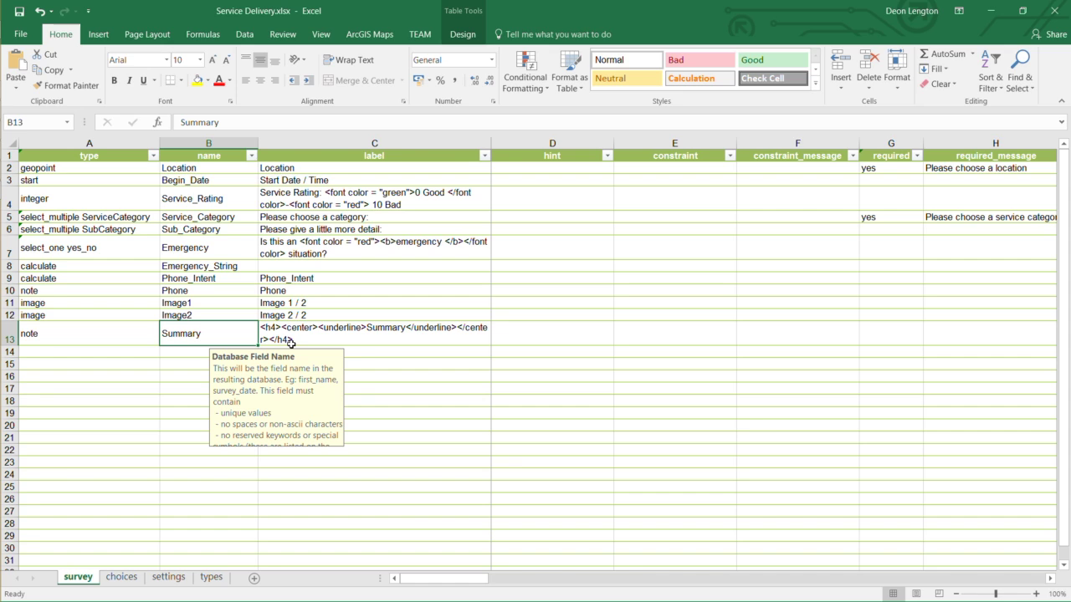
{"action": "left_click", "coordinate": [186, 168]}
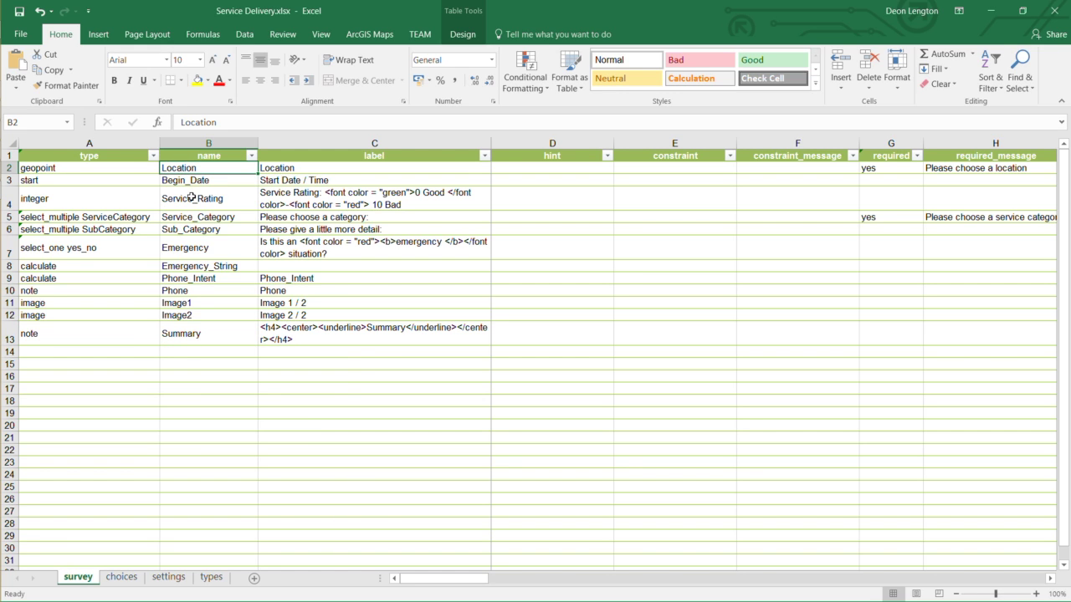
{"action": "left_click", "coordinate": [201, 197]}
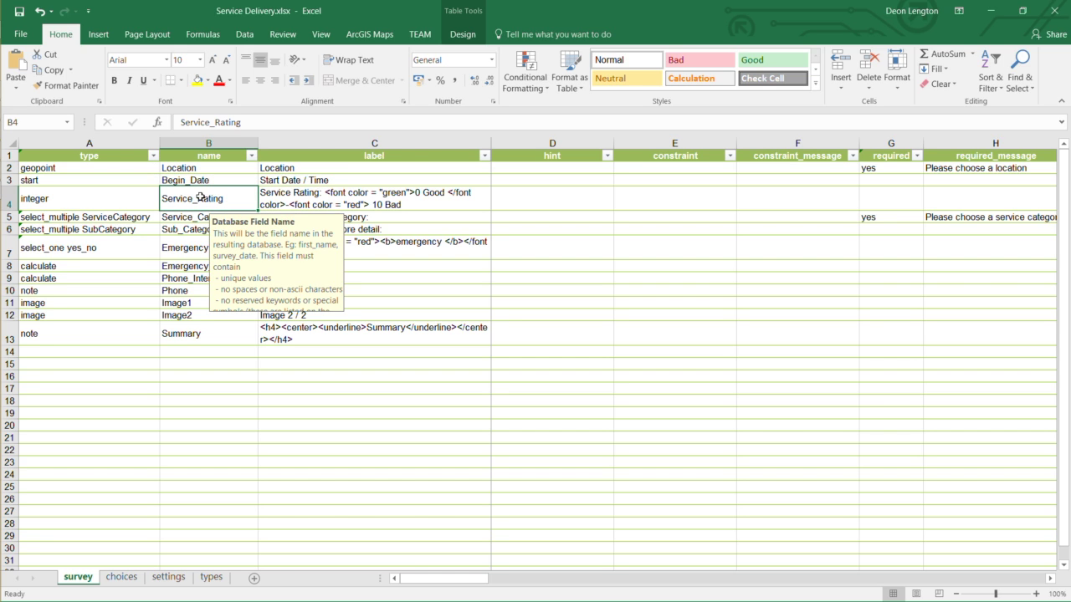
Examine the label column from the Location question to the image questions and highlight the question types in A3:A13.
{"action": "left_click", "coordinate": [333, 171]}
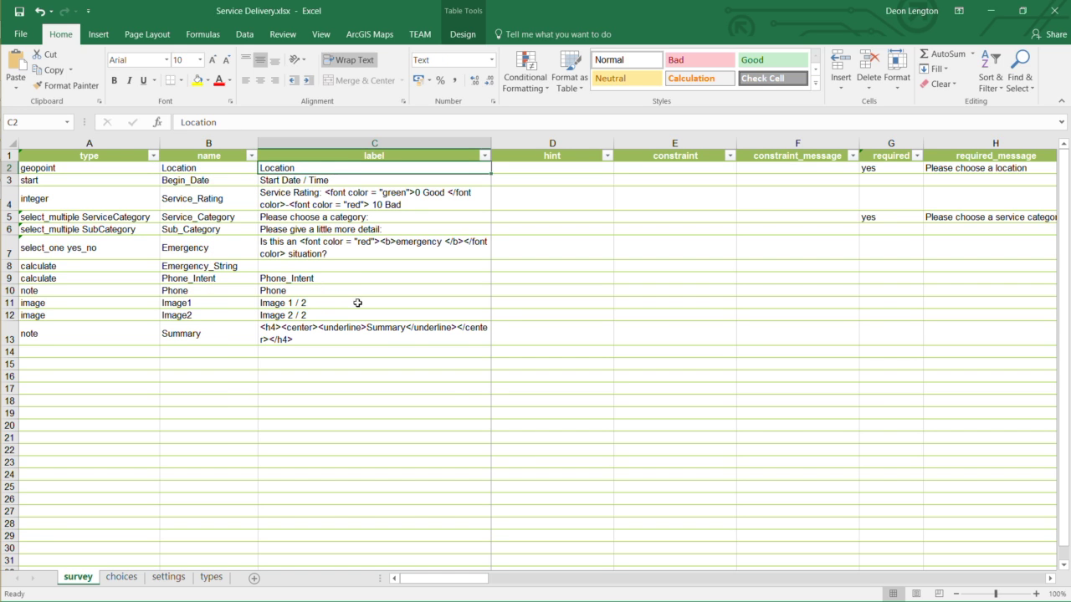
{"action": "left_click", "coordinate": [273, 311]}
{"action": "left_click", "coordinate": [33, 306]}
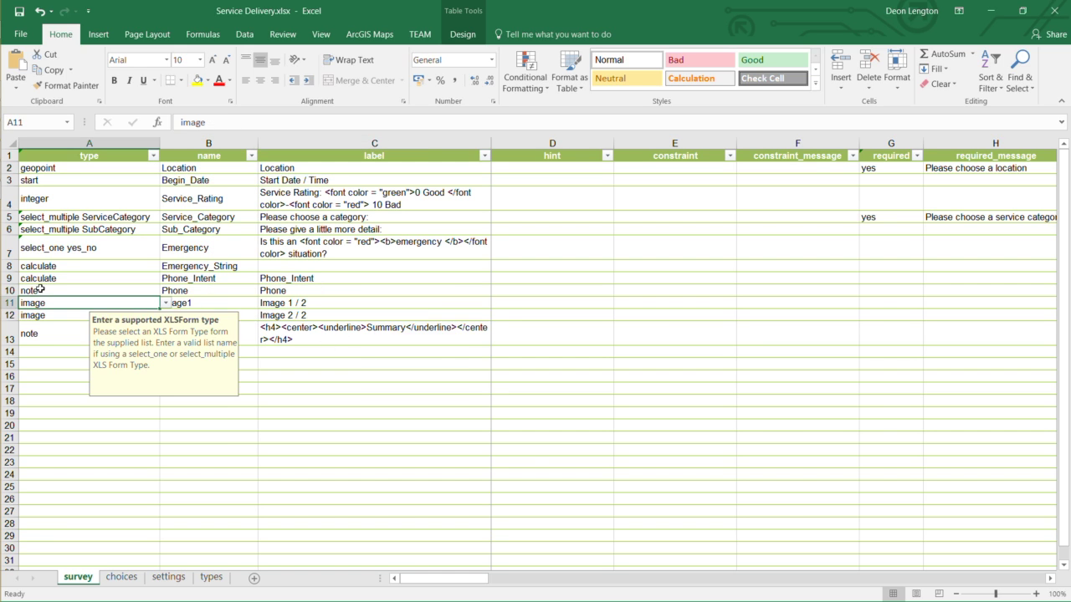
{"action": "left_click_drag", "start_coordinate": [45, 186], "coordinate": [58, 352]}
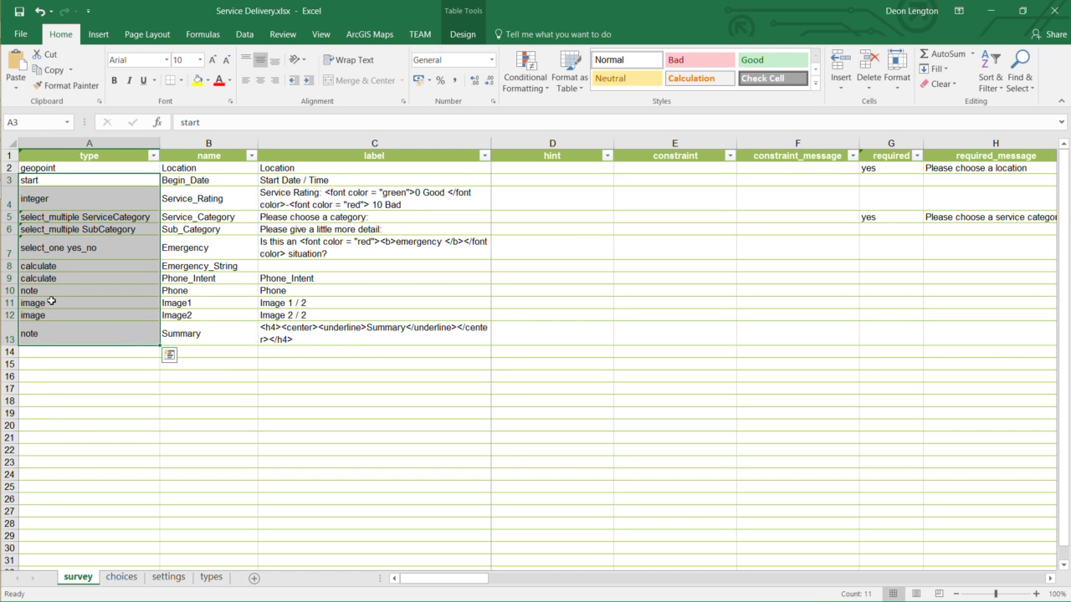
{"action": "left_click", "coordinate": [50, 316]}
{"action": "left_click", "coordinate": [52, 329]}
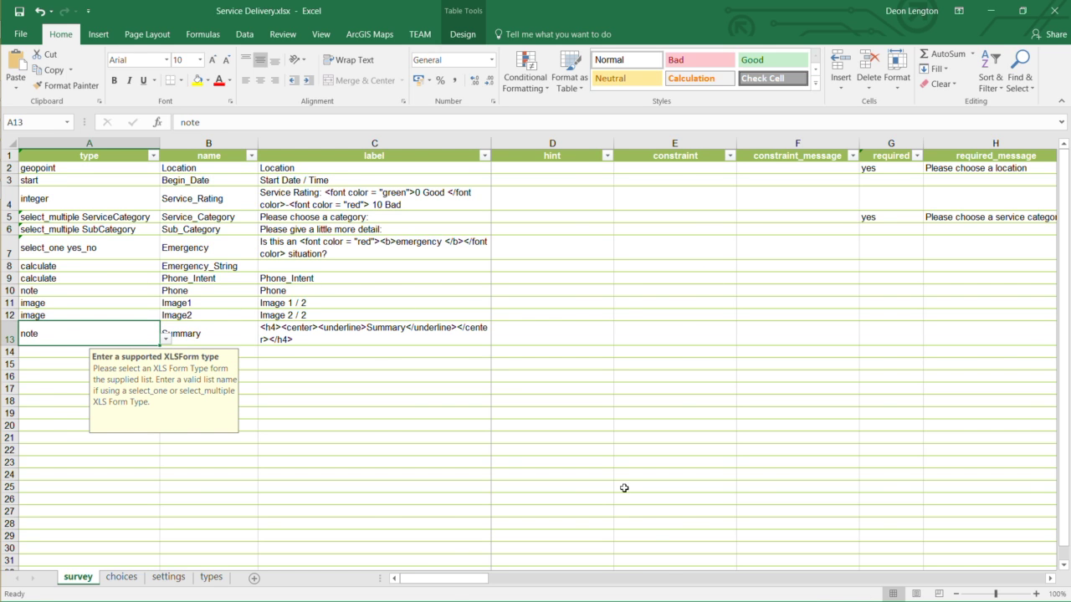
Examine the required and required_message cells of Location and Service_Category and compare them with the Survey123 Connect form preview.
{"action": "left_click_drag", "start_coordinate": [448, 583], "coordinate": [491, 583]}
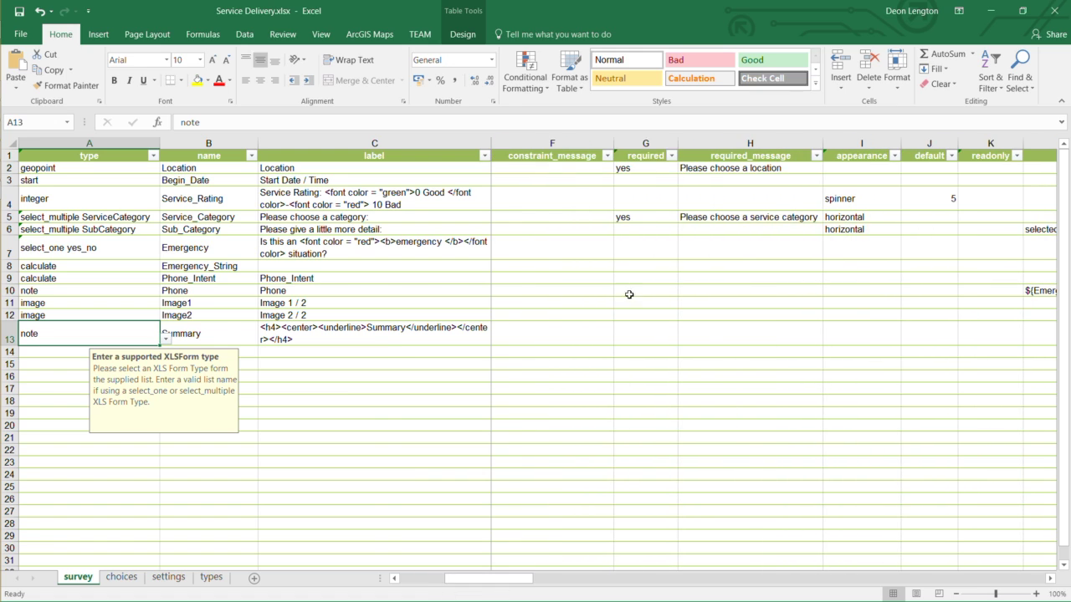
{"action": "left_click", "coordinate": [638, 170]}
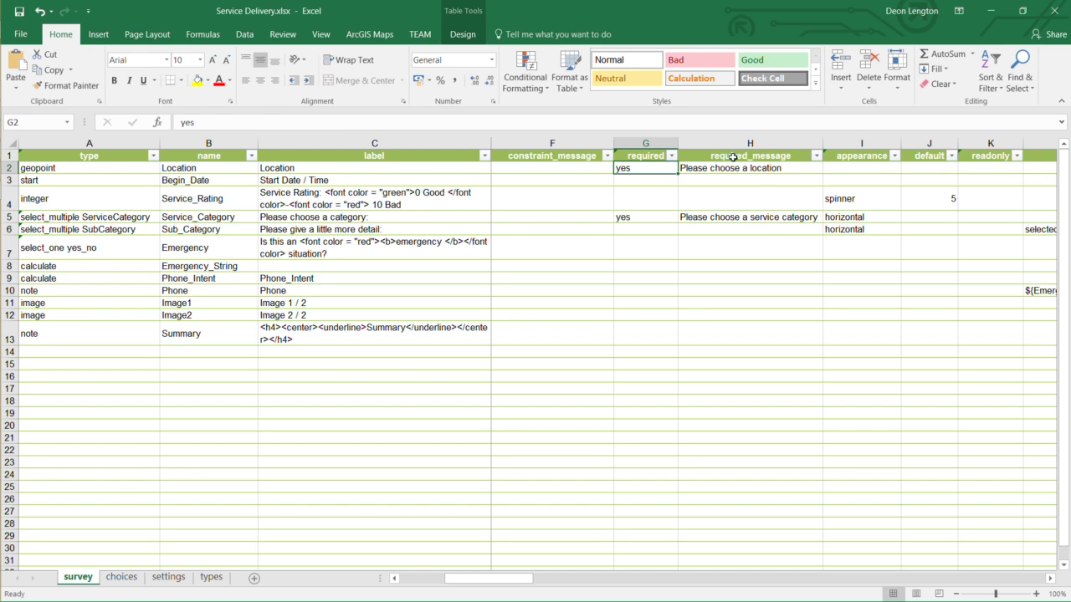
{"action": "left_click", "coordinate": [758, 168]}
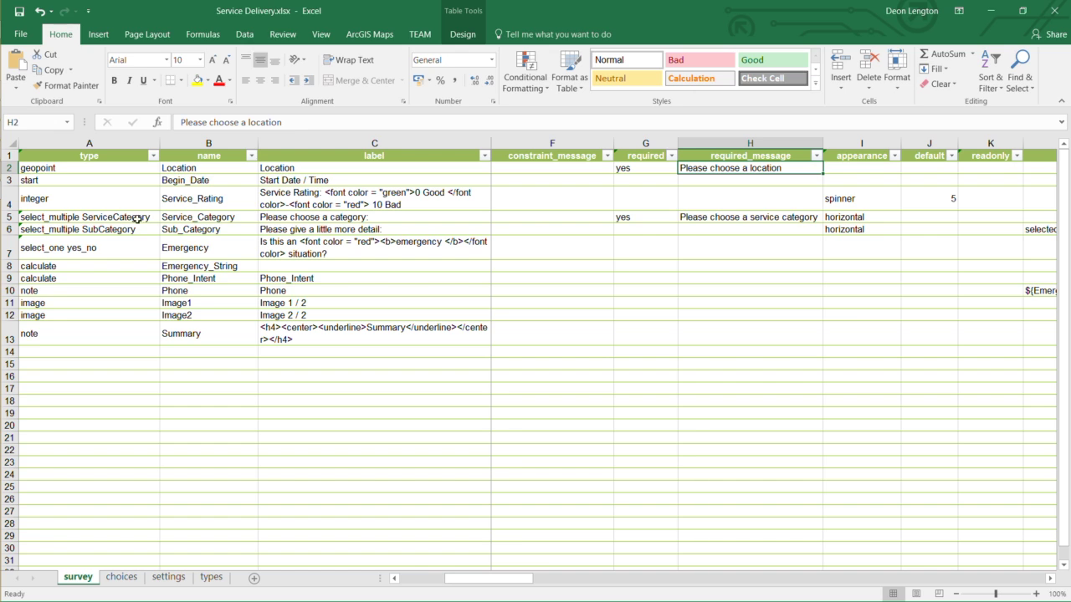
{"action": "left_click", "coordinate": [686, 219]}
{"action": "left_click", "coordinate": [695, 216]}
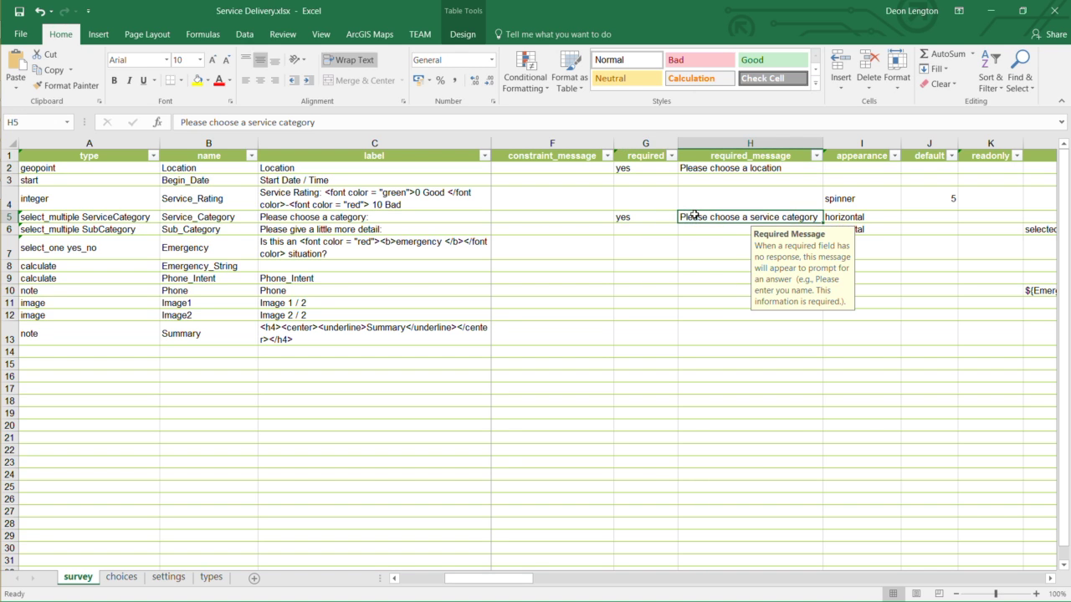
{"action": "left_click", "coordinate": [636, 219]}
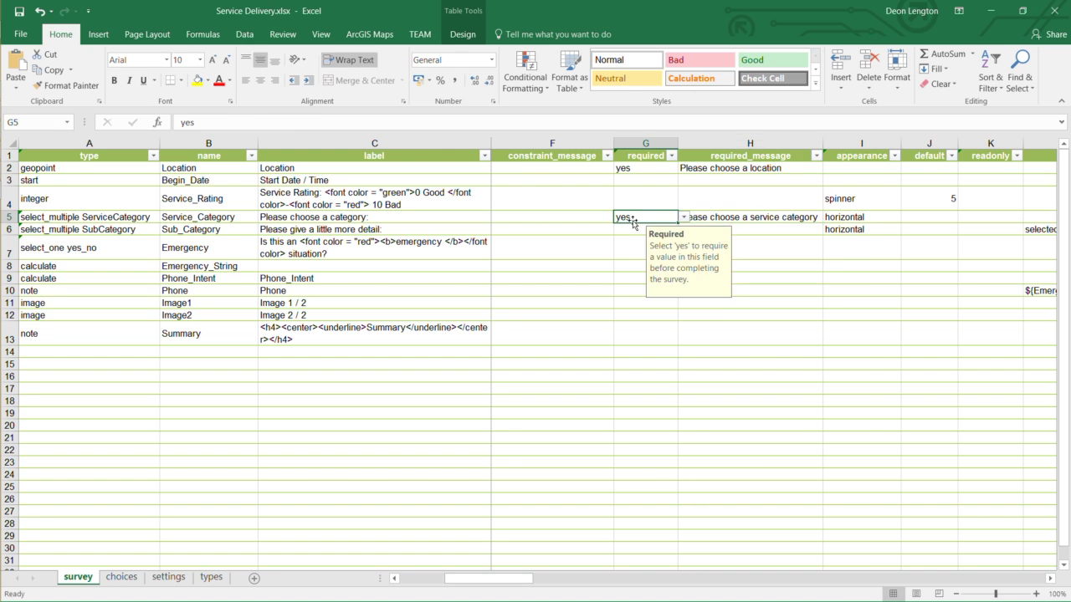
{"action": "mouse_move", "coordinate": [23, 308]}
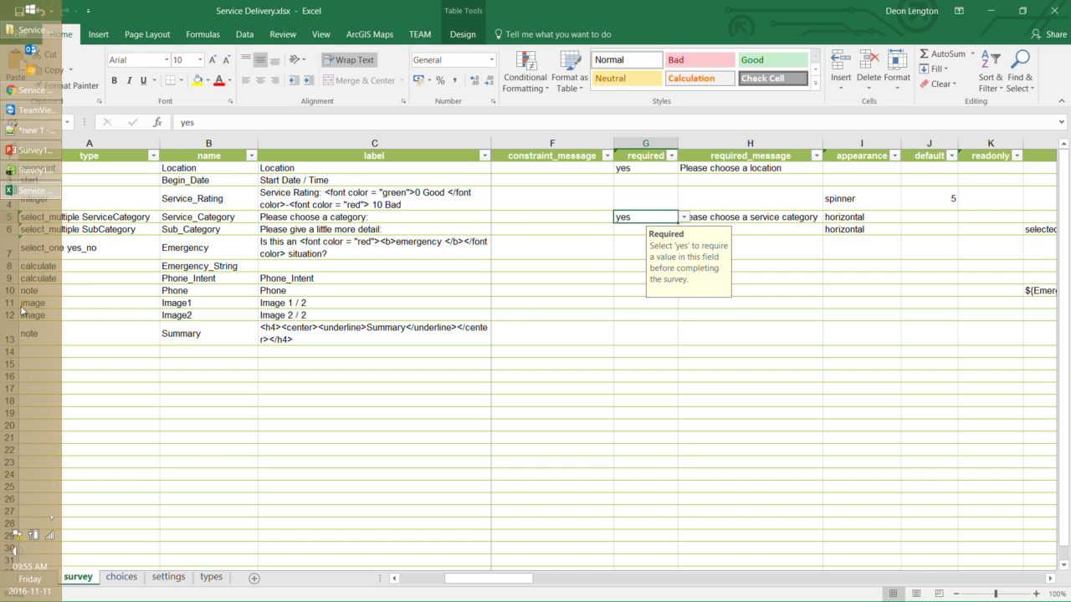
{"action": "left_click", "coordinate": [26, 173]}
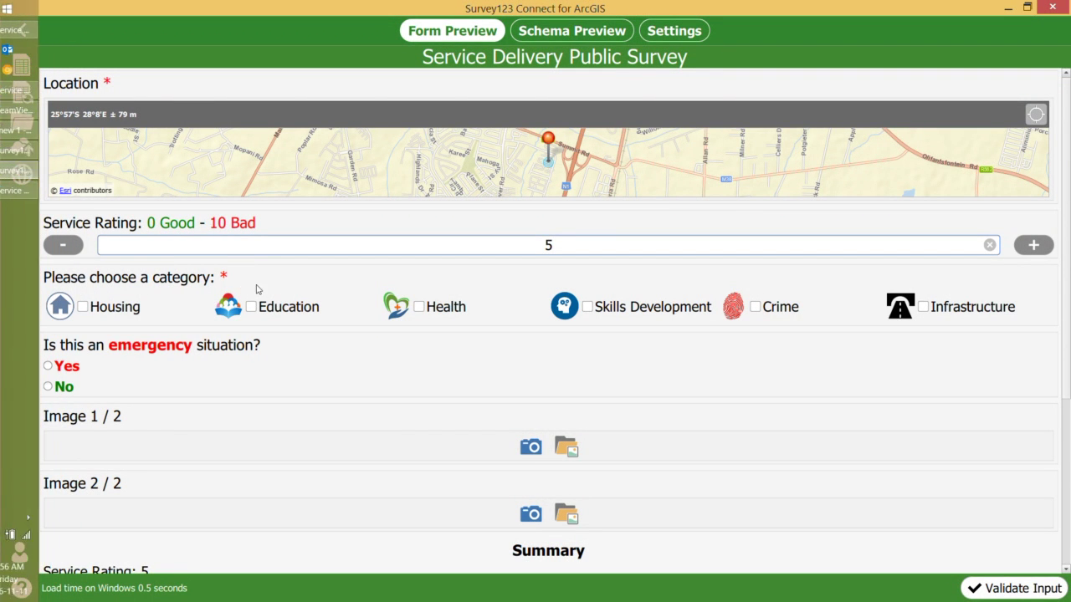
{"action": "left_click", "coordinate": [1008, 9]}
Examine the spinner and horizontal appearances in I4:I6 of the survey sheet and compare them with the questions in the Survey123 Connect preview.
{"action": "left_click", "coordinate": [865, 198]}
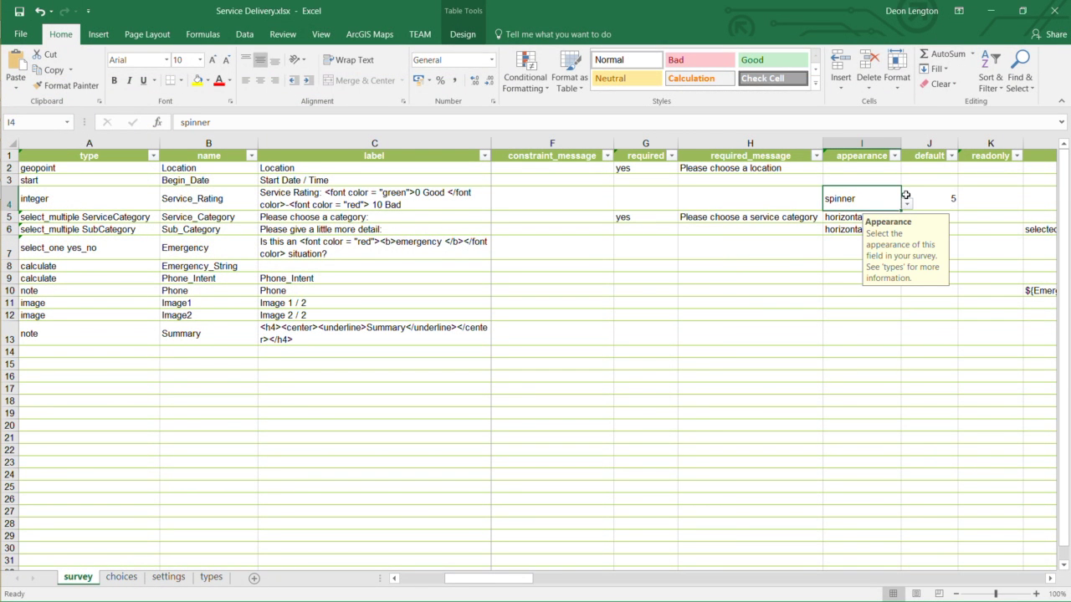
{"action": "key", "text": "Right"}
{"action": "key", "text": "Left"}
{"action": "key", "text": "Left"}
{"action": "key", "text": "Right"}
{"action": "key", "text": "Down"}
{"action": "key", "text": "Down"}
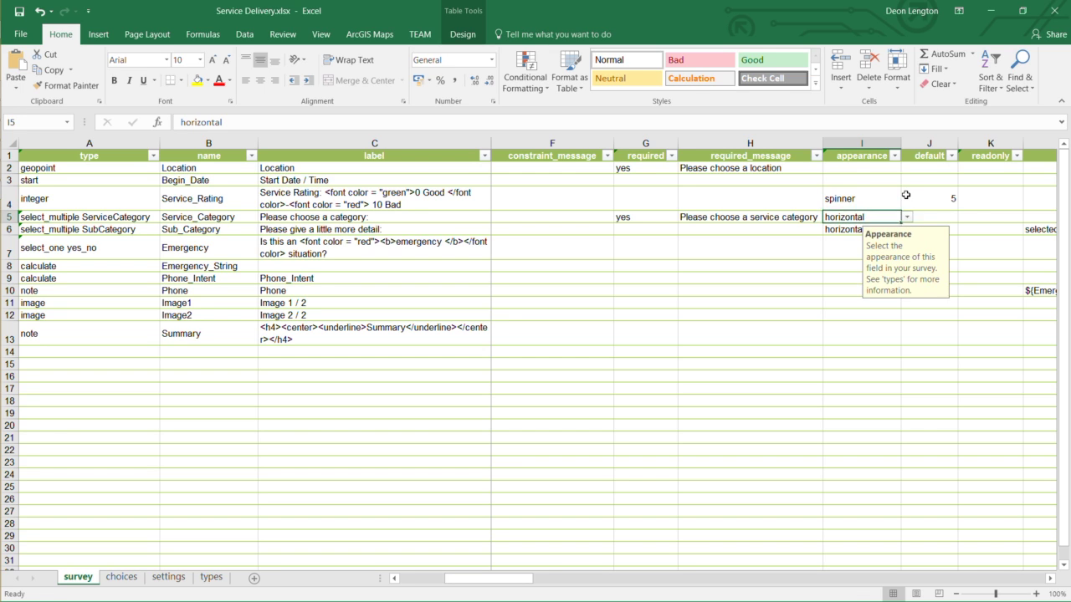
{"action": "key", "text": "Up"}
{"action": "key", "text": "Down"}
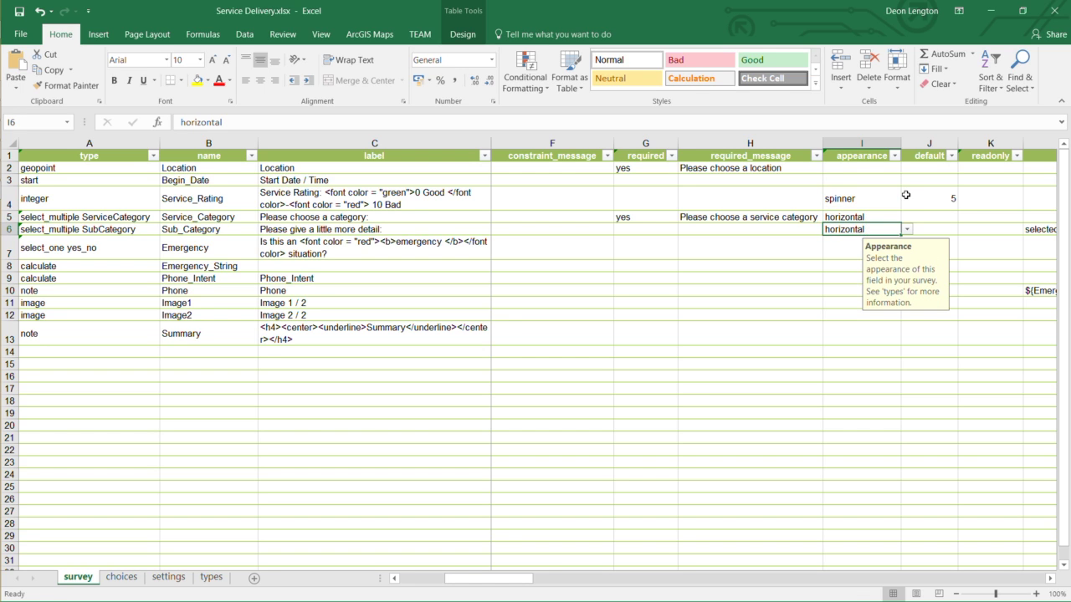
{"action": "key", "text": "Up"}
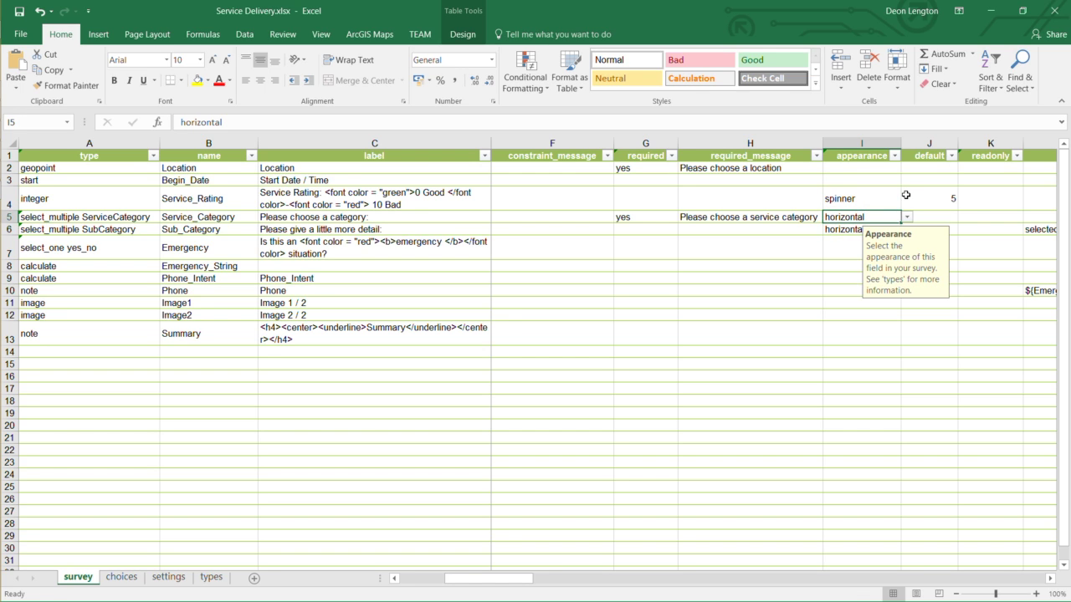
{"action": "mouse_move", "coordinate": [14, 180]}
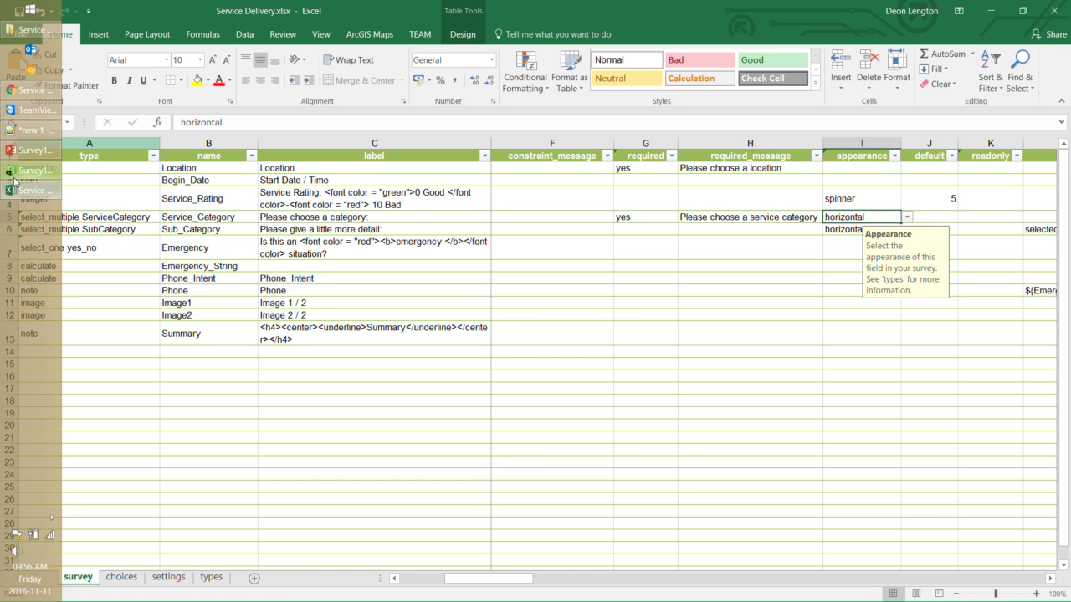
{"action": "left_click", "coordinate": [14, 176]}
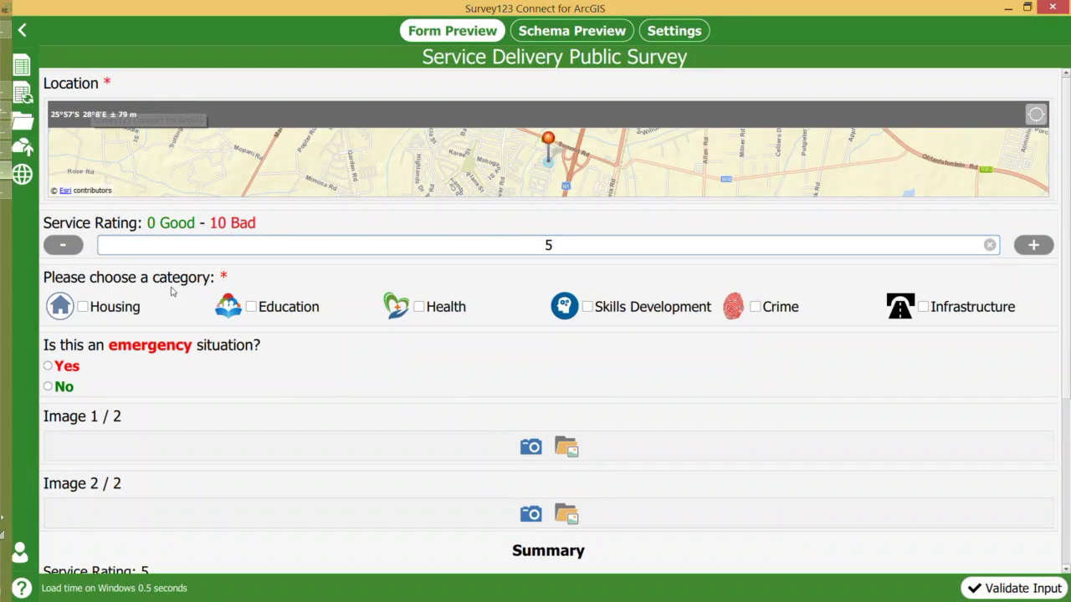
Clear the horizontal appearance of the Service_Category question in cell I5 of the survey sheet.
{"action": "left_click", "coordinate": [1009, 9]}
{"action": "left_click", "coordinate": [906, 217]}
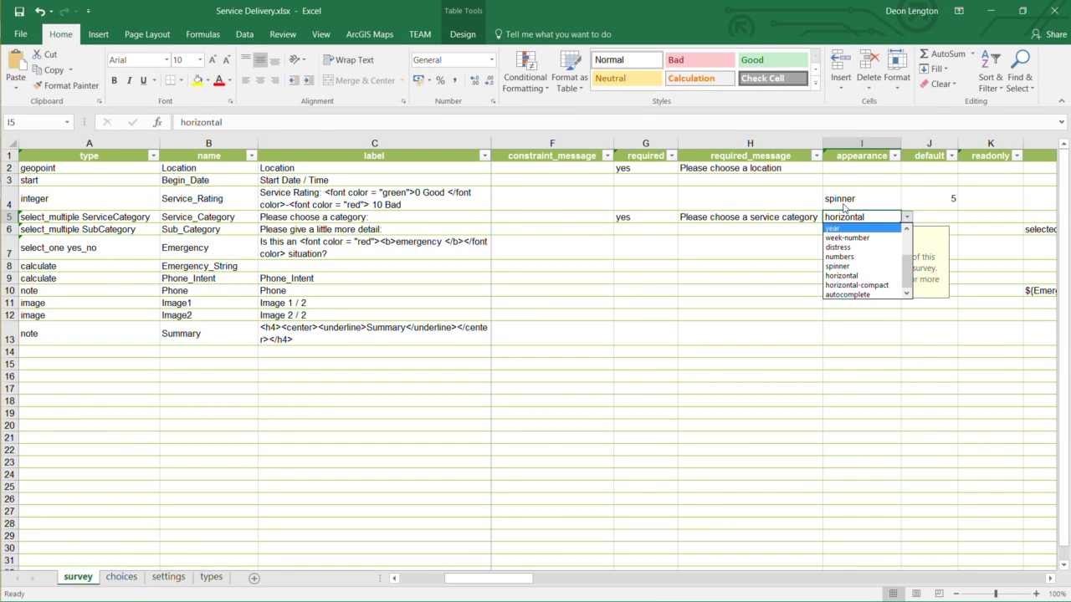
{"action": "key", "text": "Escape"}
{"action": "key", "text": "Delete"}
{"action": "key", "text": "Down"}
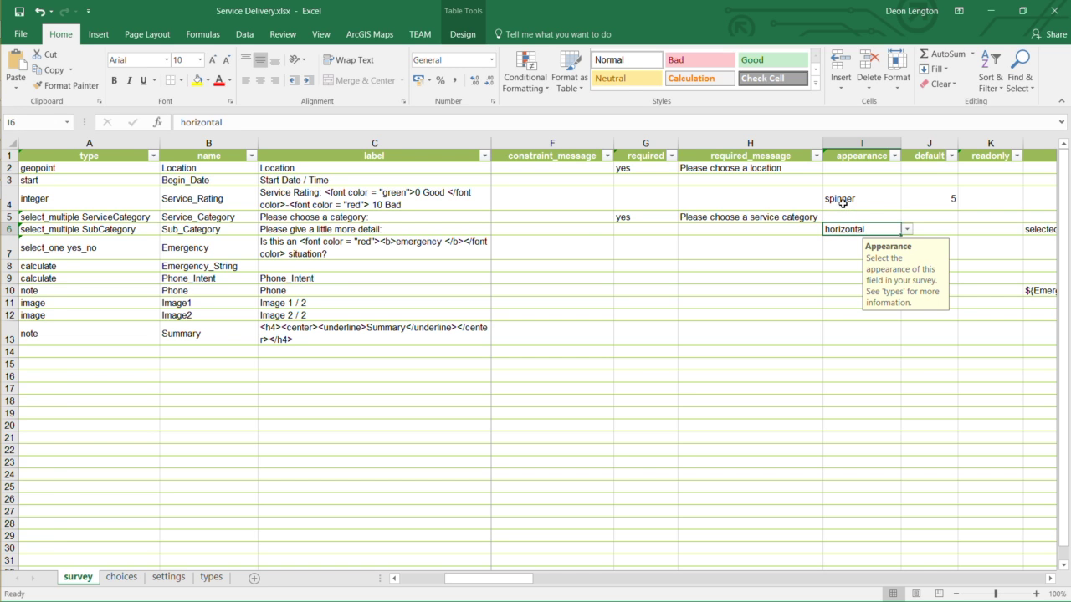
{"action": "mouse_move", "coordinate": [3, 280]}
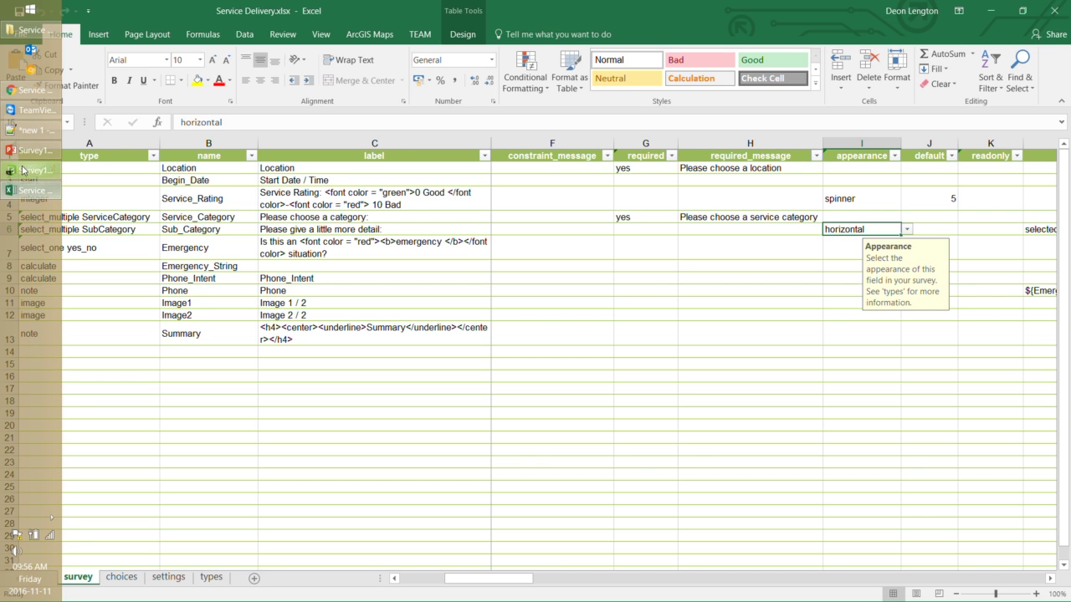
In the Survey123 Connect preview, select all six service categories from Housing to Infrastructure.
{"action": "left_click", "coordinate": [23, 170]}
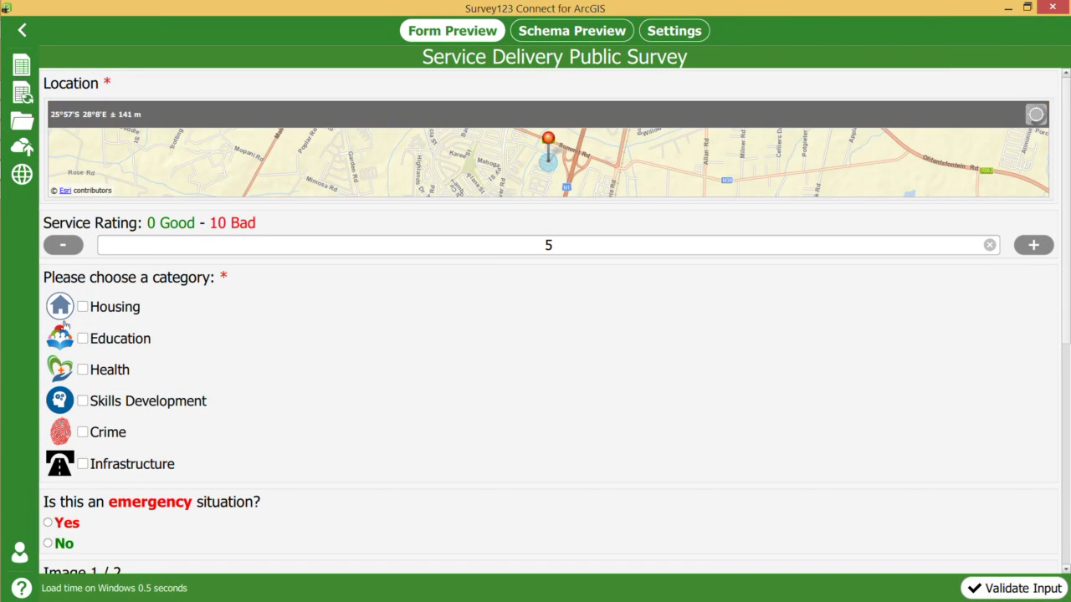
{"action": "left_click", "coordinate": [87, 306]}
{"action": "left_click", "coordinate": [83, 338]}
{"action": "left_click", "coordinate": [89, 371]}
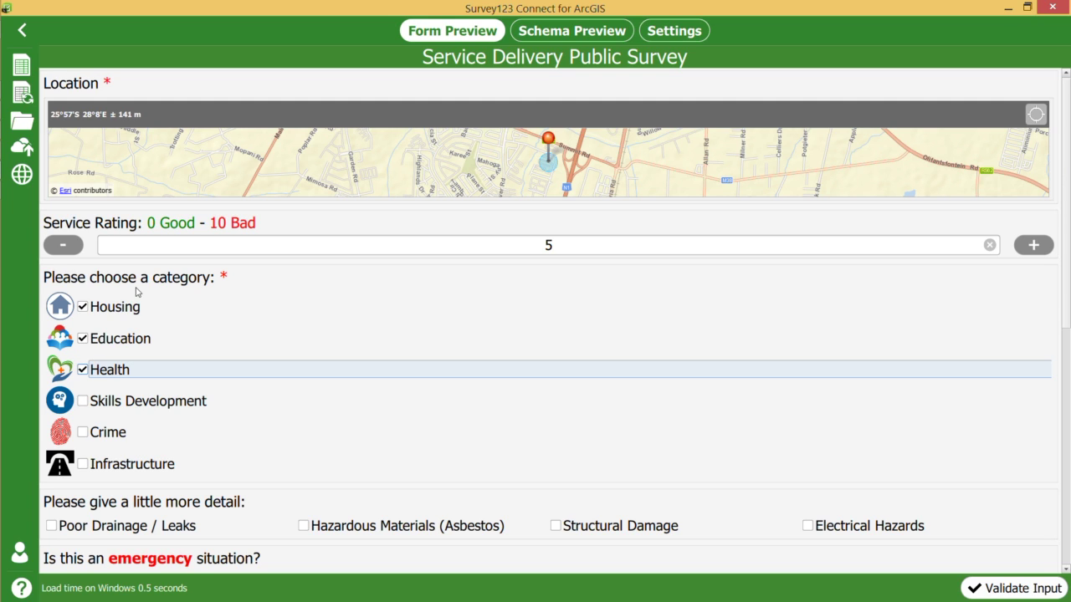
{"action": "left_click", "coordinate": [88, 403]}
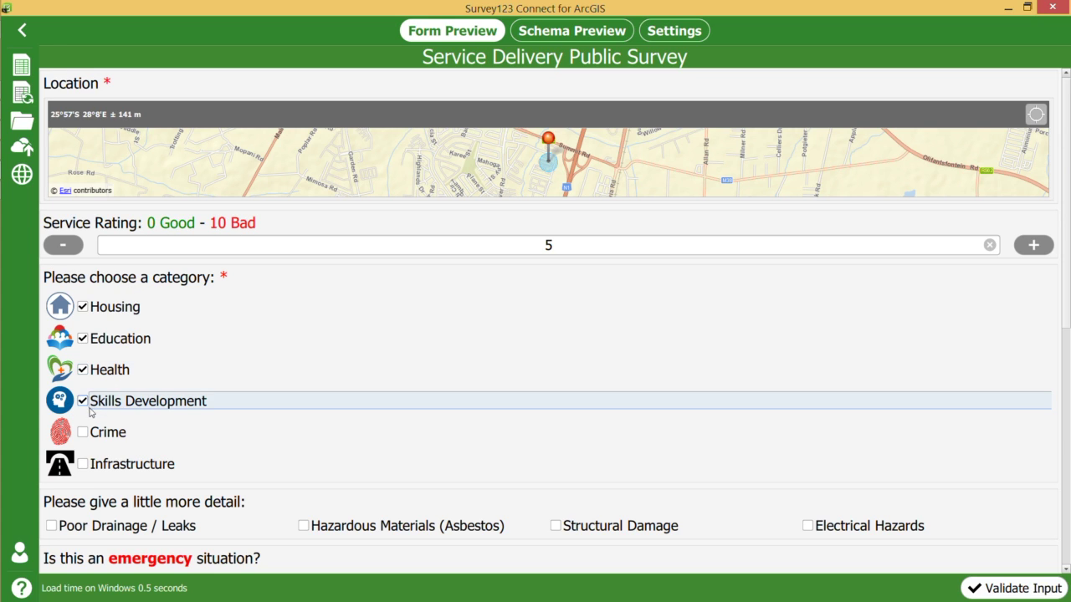
{"action": "left_click", "coordinate": [87, 433]}
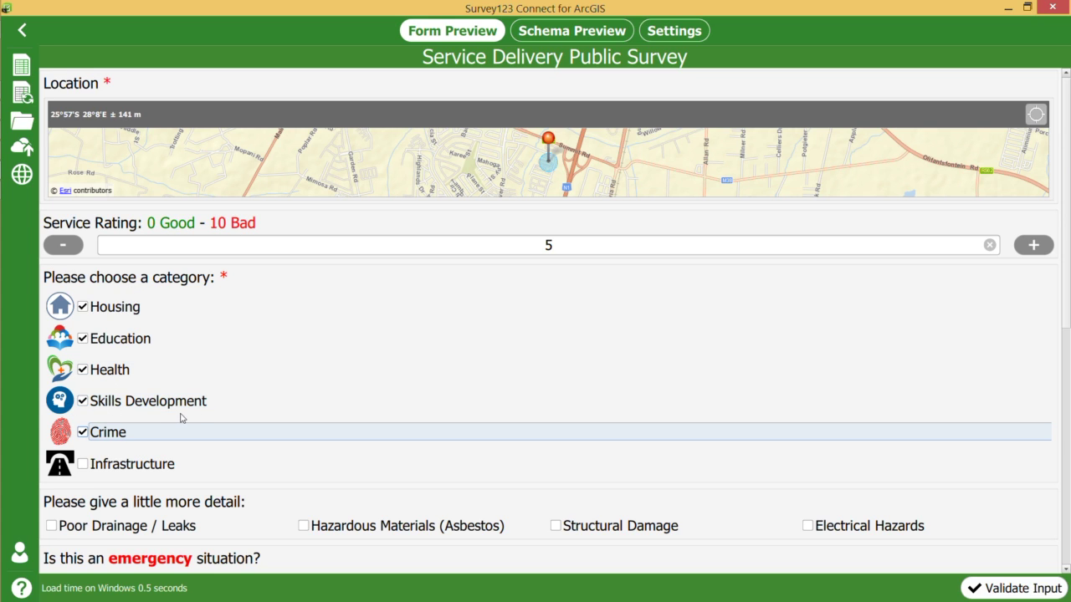
{"action": "left_click", "coordinate": [83, 467]}
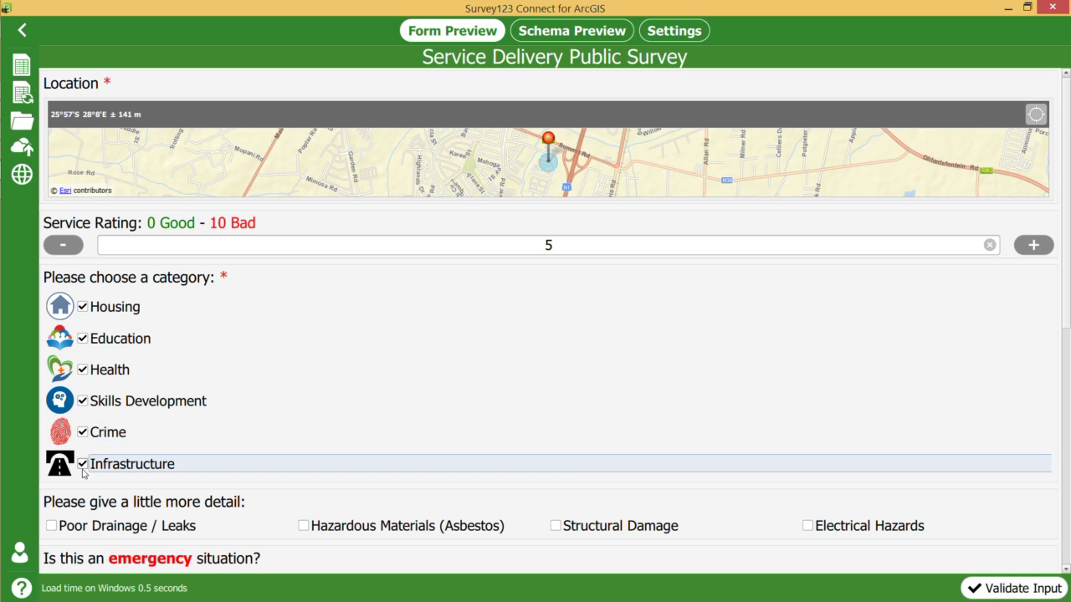
Return to the Excel survey sheet and set the Service_Category appearance in I5 to horizontal.
{"action": "mouse_move", "coordinate": [12, 188]}
{"action": "mouse_move", "coordinate": [22, 137]}
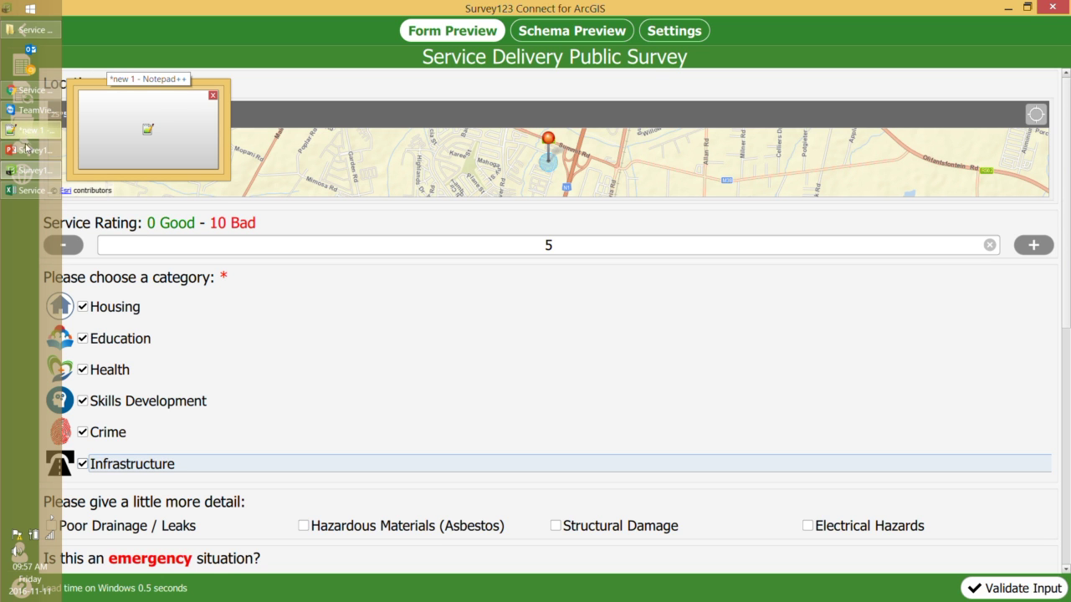
{"action": "mouse_move", "coordinate": [26, 158]}
{"action": "left_click", "coordinate": [25, 190]}
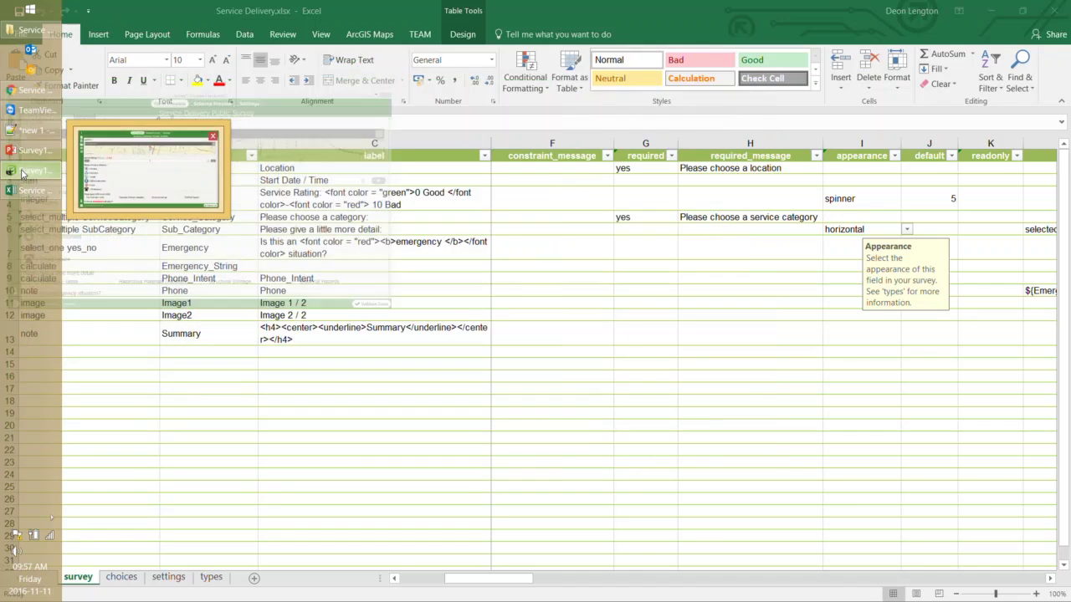
{"action": "left_click", "coordinate": [870, 216]}
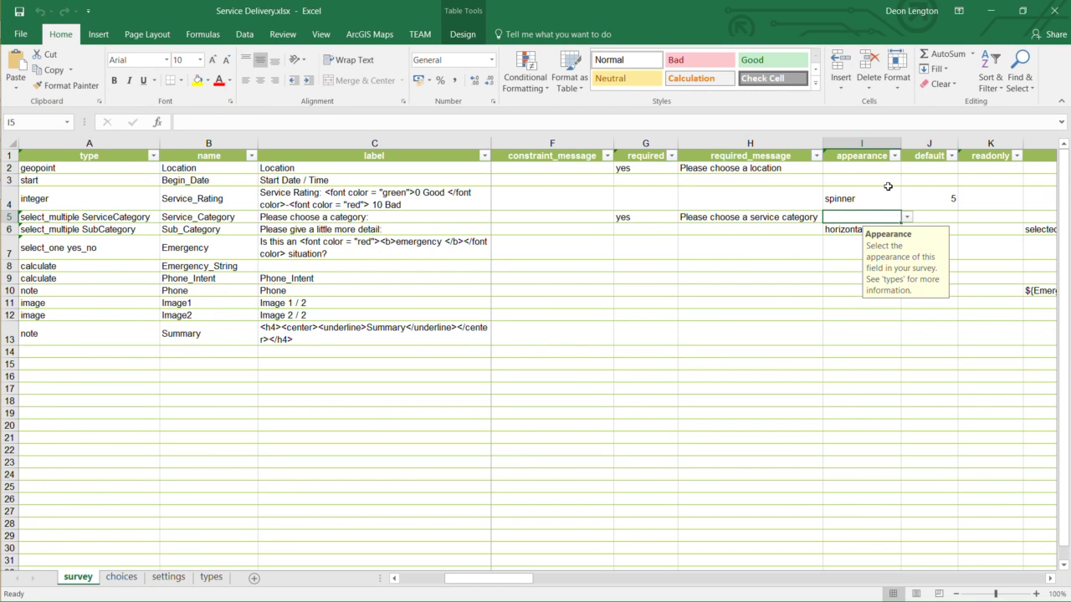
{"action": "type", "text": "horizontal"}
{"action": "key", "text": "Return"}
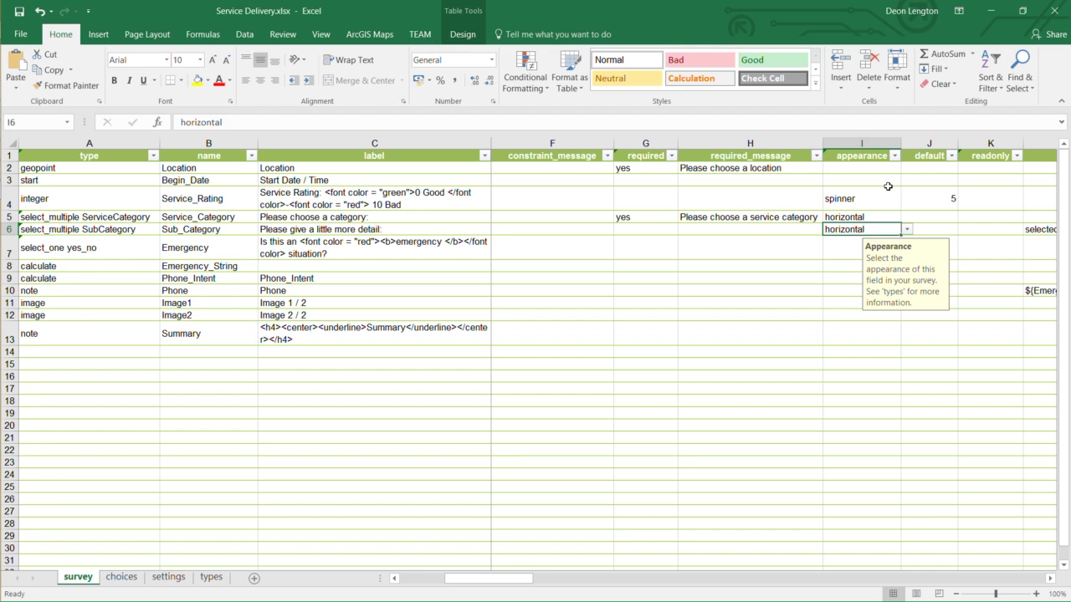
Examine the Service_Rating default in J4 and compare it with the Service Rating question in the Survey123 Connect preview.
{"action": "key", "text": "Right"}
{"action": "key", "text": "Up"}
{"action": "key", "text": "Up"}
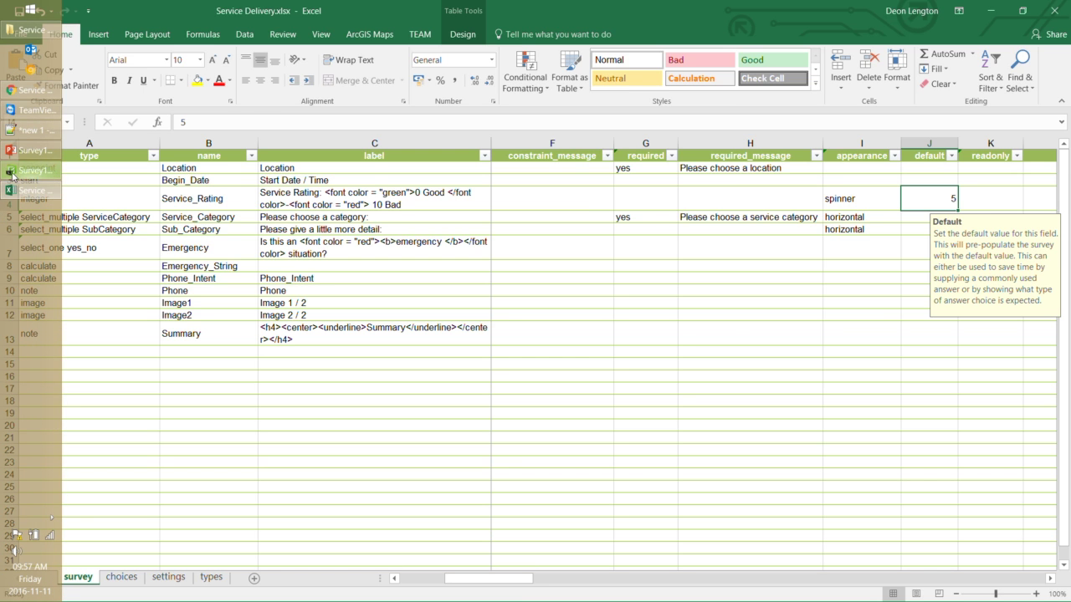
{"action": "left_click", "coordinate": [14, 174]}
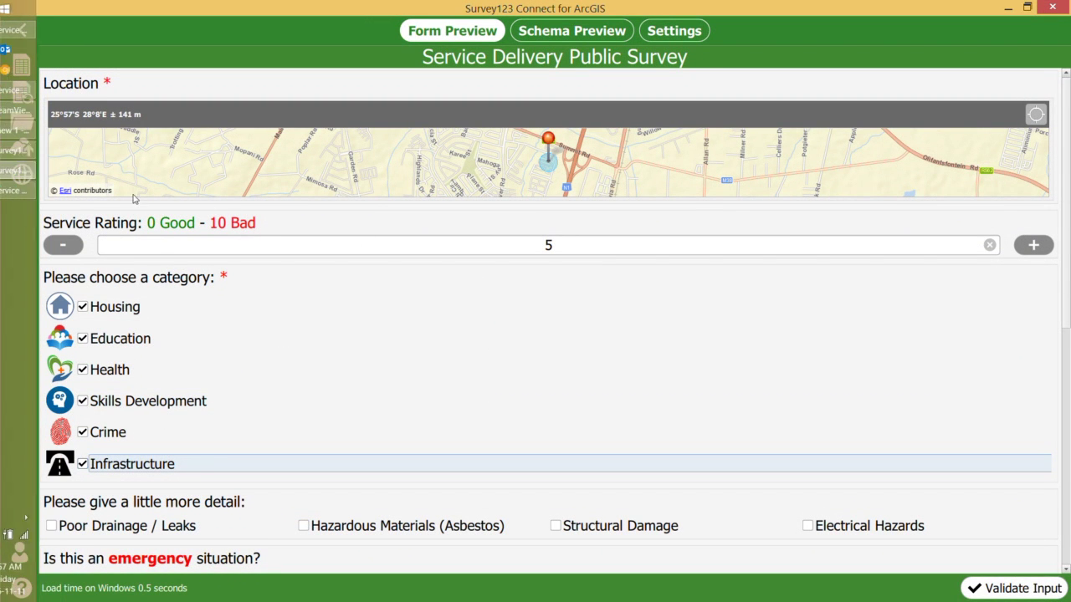
{"action": "left_click", "coordinate": [550, 245]}
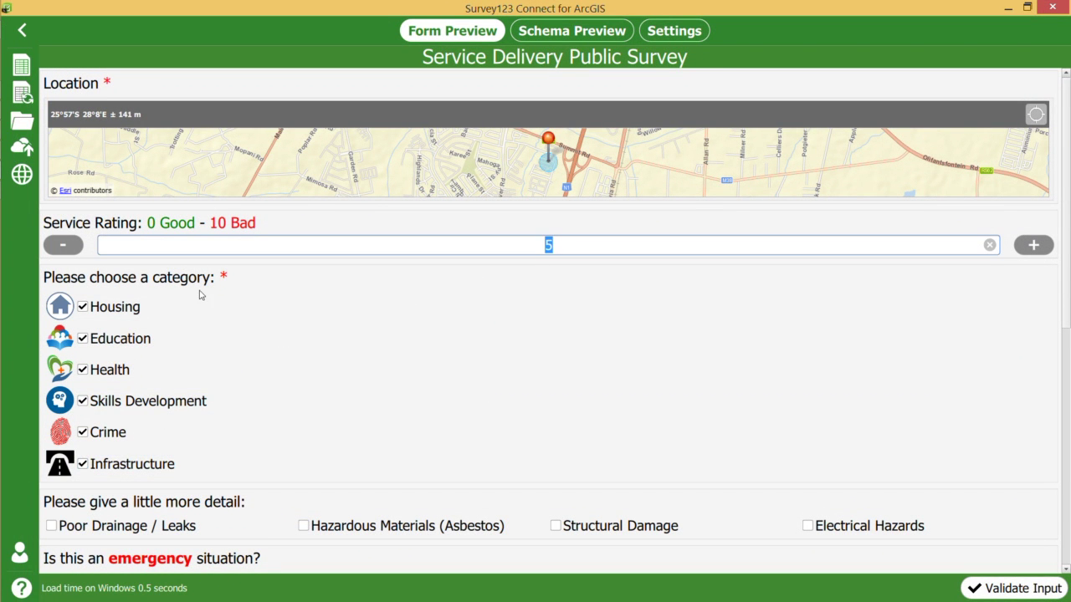
{"action": "key", "text": "alt+Tab"}
{"action": "left_click", "coordinate": [942, 181]}
{"action": "left_click", "coordinate": [930, 202]}
Examine the relevant column of the survey sheet, focusing on the Sub_Category condition in L6.
{"action": "key", "text": "Right"}
{"action": "key", "text": "Right"}
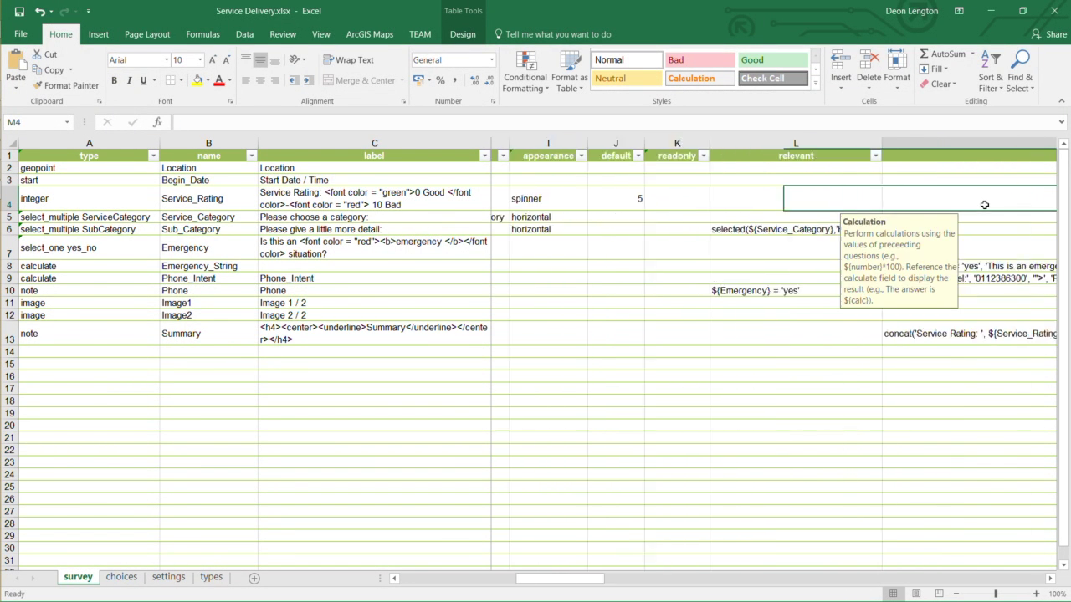
{"action": "key", "text": "Down"}
{"action": "key", "text": "Down"}
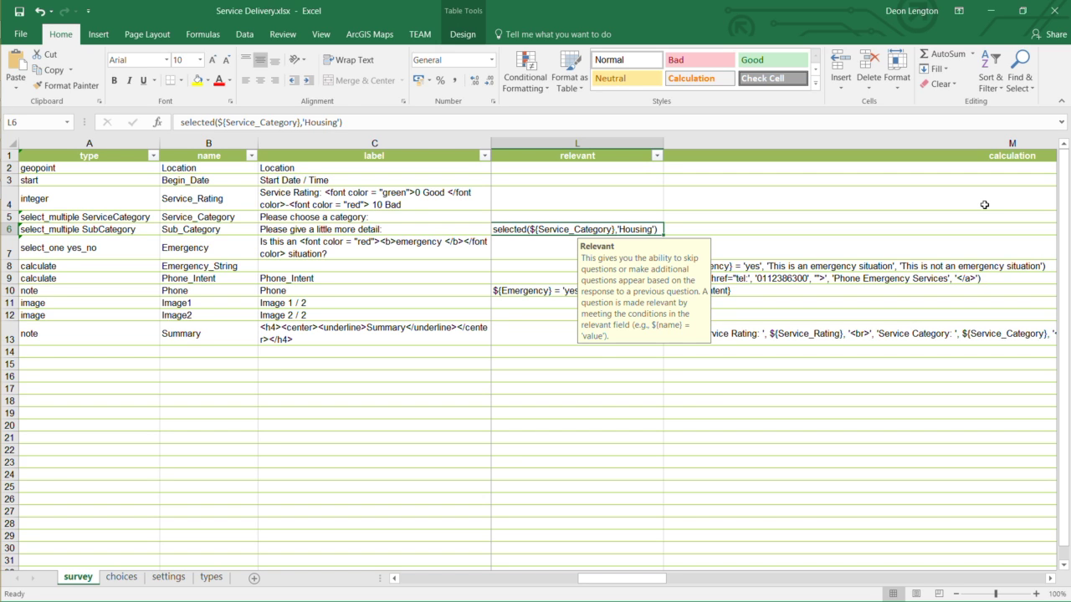
{"action": "key", "text": "Down"}
{"action": "key", "text": "Down"}
{"action": "key", "text": "Down"}
{"action": "key", "text": "Down"}
{"action": "key", "text": "Up"}
{"action": "key", "text": "Up"}
{"action": "key", "text": "Up"}
{"action": "key", "text": "Up"}
{"action": "key", "text": "Down"}
{"action": "key", "text": "Down"}
{"action": "key", "text": "Down"}
{"action": "key", "text": "Down"}
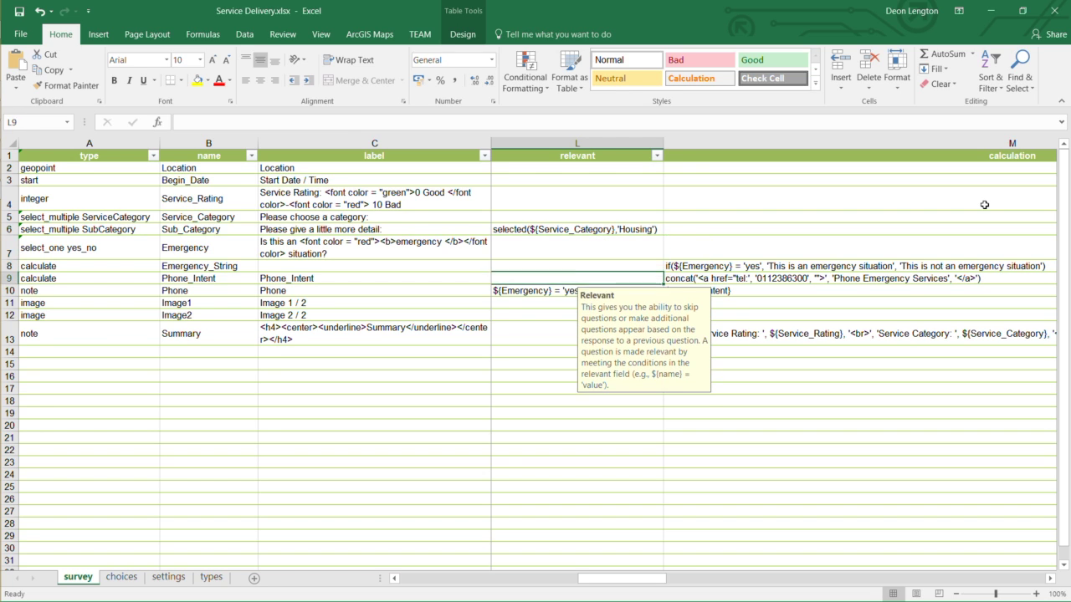
{"action": "key", "text": "Up"}
{"action": "key", "text": "Up"}
{"action": "key", "text": "Up"}
{"action": "key", "text": "Up"}
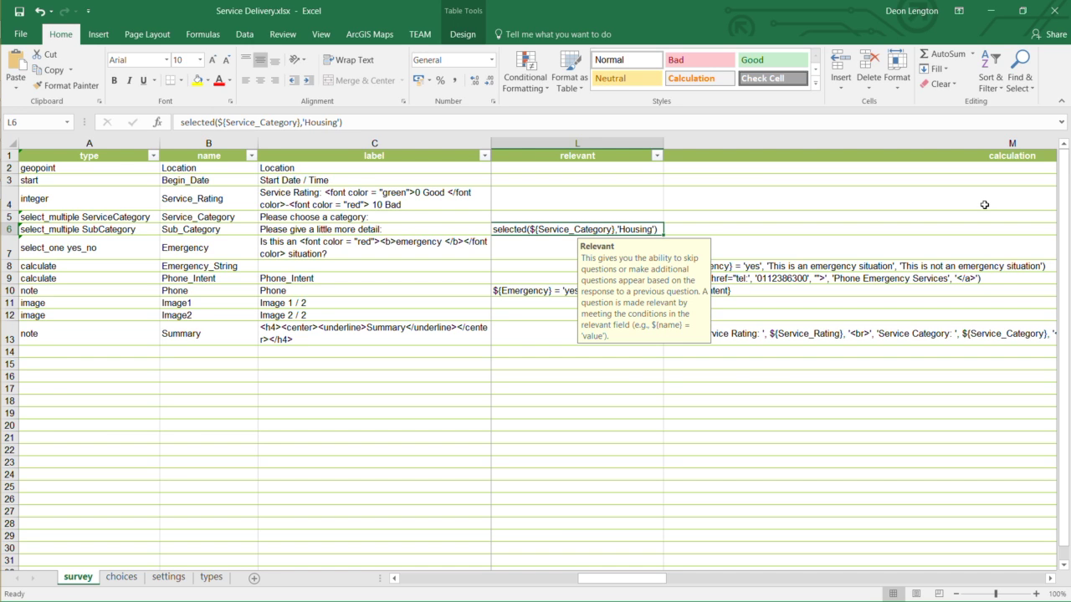
Highlight the Sub_Category row from its type in A6 through its relevant condition in L6.
{"action": "mouse_move", "coordinate": [3, 172]}
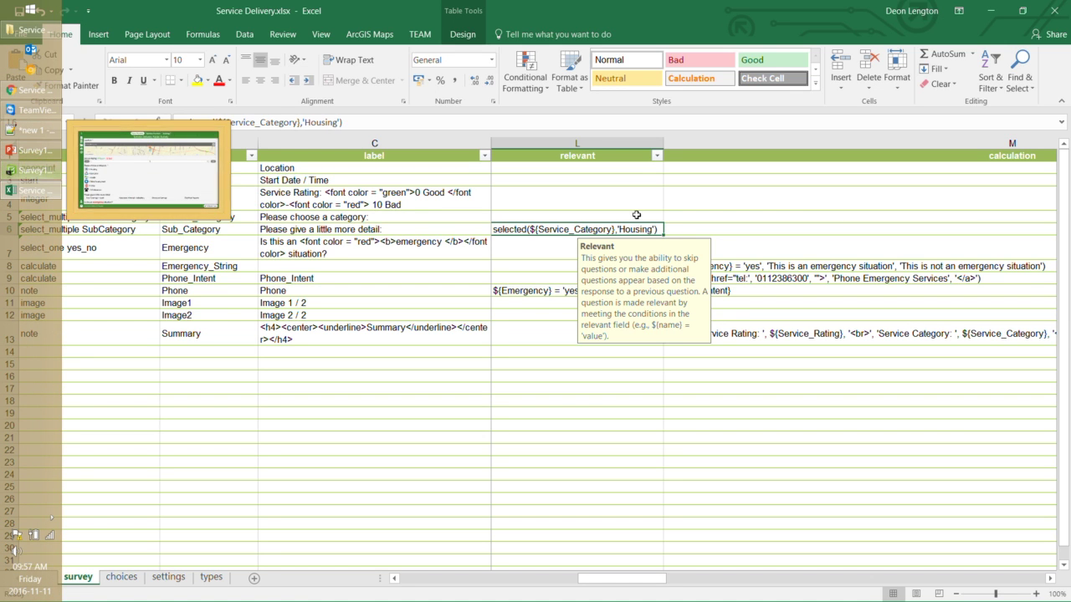
{"action": "left_click", "coordinate": [340, 232]}
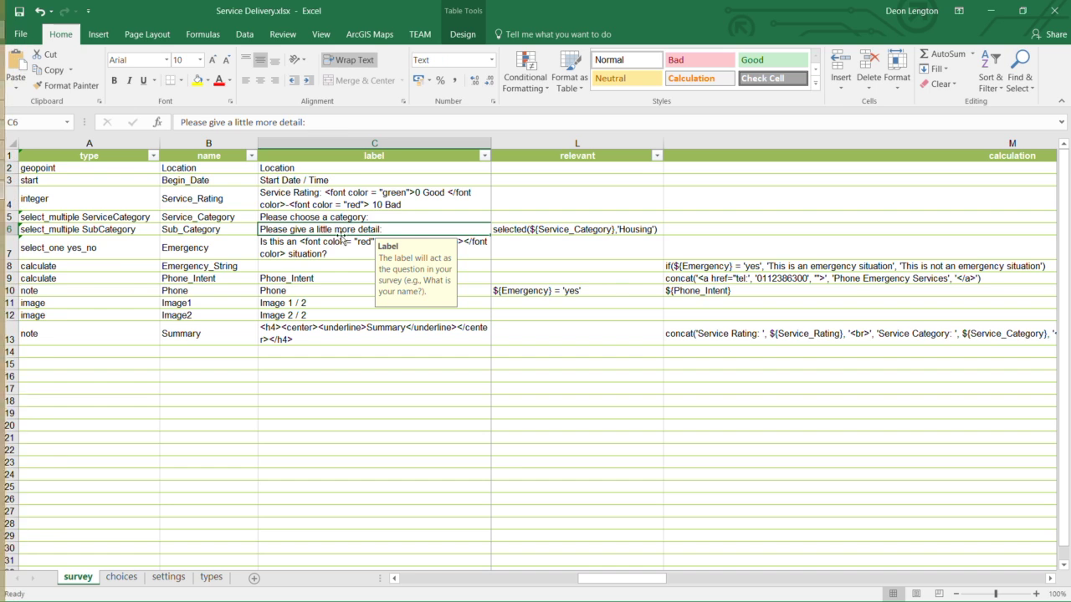
{"action": "left_click", "coordinate": [118, 232]}
{"action": "left_click_drag", "start_coordinate": [100, 229], "coordinate": [647, 210]}
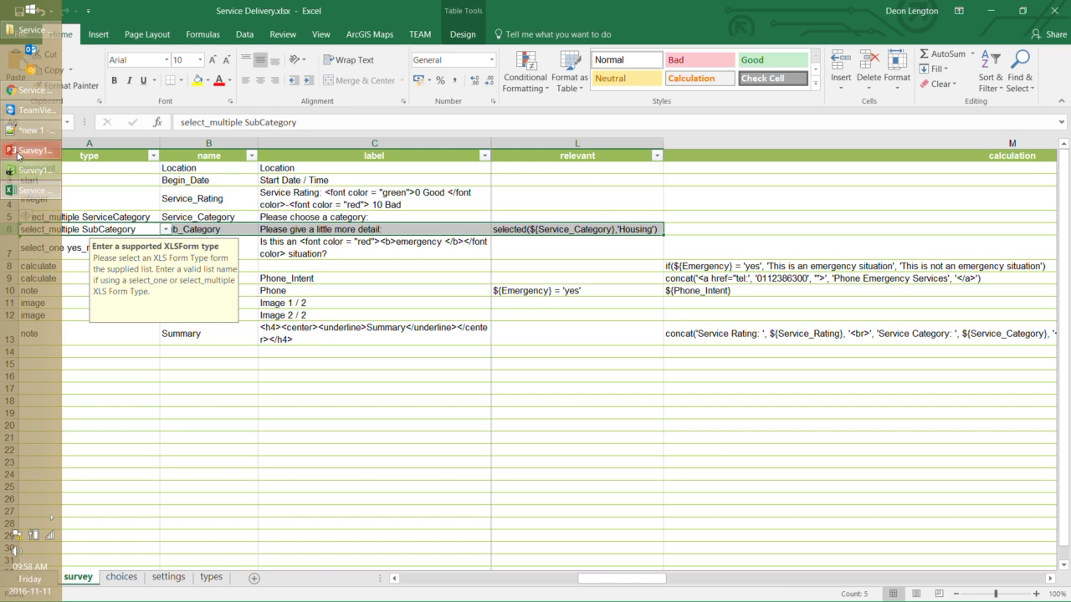
In the Survey123 Connect preview, clear the Education category and toggle Housing off and on to test the Sub_Category condition.
{"action": "left_click", "coordinate": [16, 166]}
{"action": "left_click", "coordinate": [84, 340]}
{"action": "left_click", "coordinate": [97, 311]}
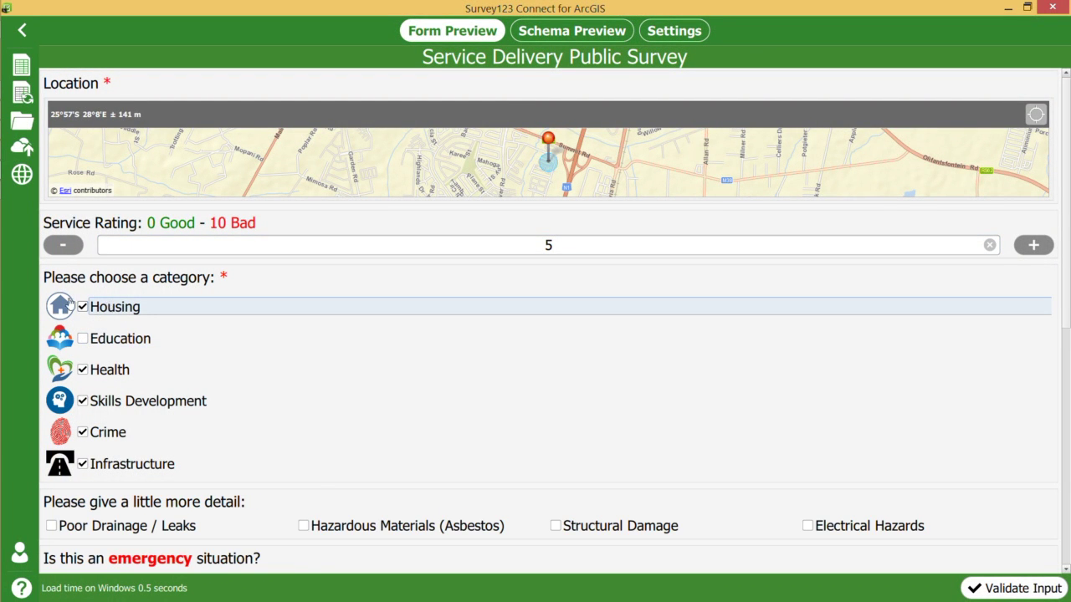
Examine the Phone note's row 10 in the Excel survey sheet, from its type, name and label to its relevant condition in L10.
{"action": "left_click", "coordinate": [1011, 14]}
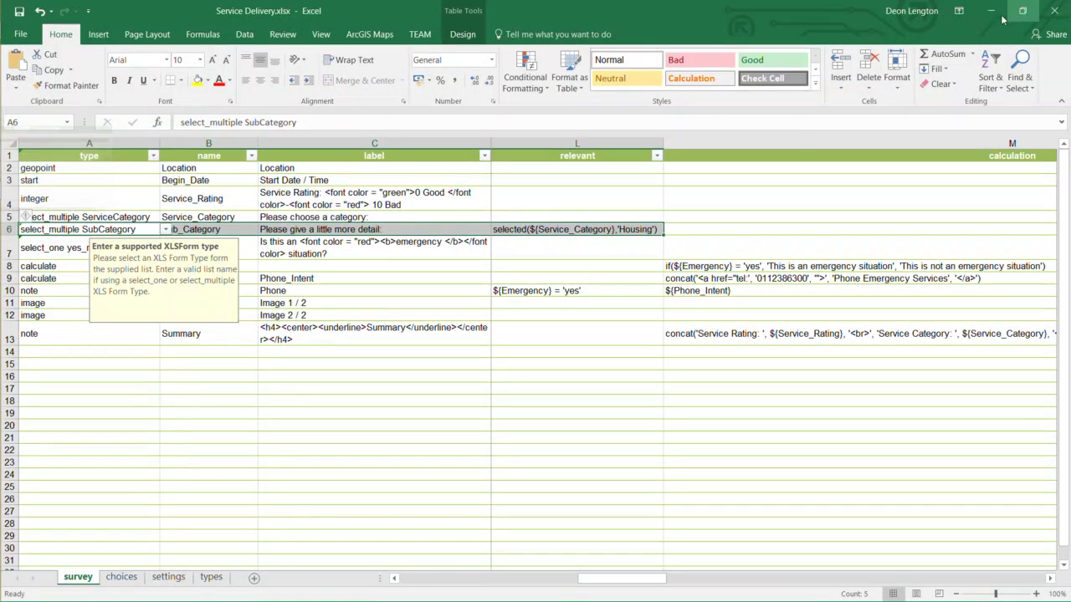
{"action": "left_click", "coordinate": [548, 289]}
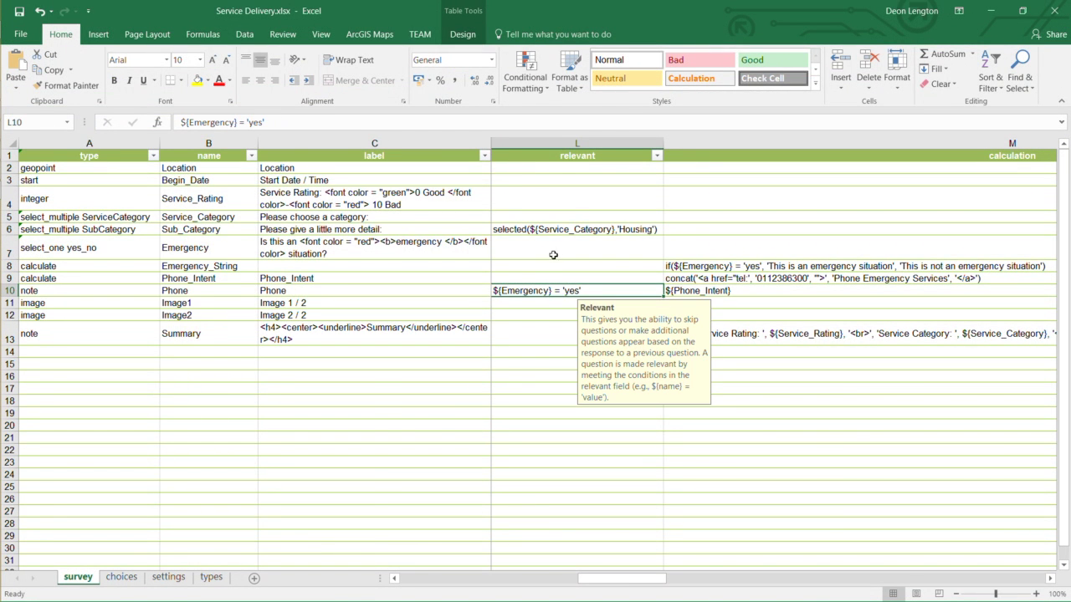
{"action": "left_click", "coordinate": [337, 289]}
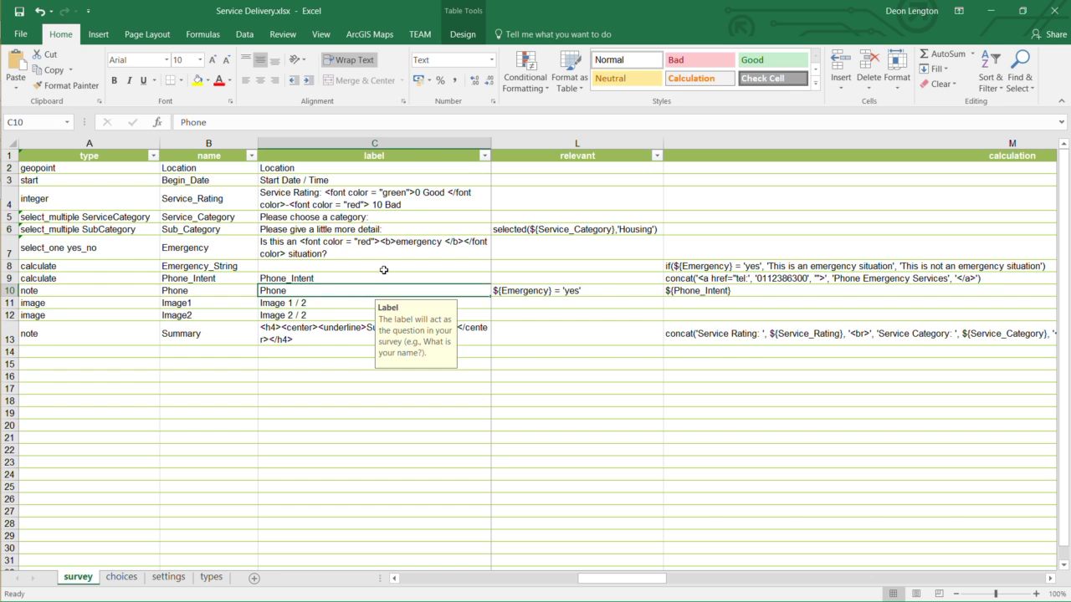
{"action": "key", "text": "Left"}
{"action": "key", "text": "Left"}
{"action": "key", "text": "Right"}
{"action": "key", "text": "Right"}
{"action": "key", "text": "Right"}
{"action": "key", "text": "Right"}
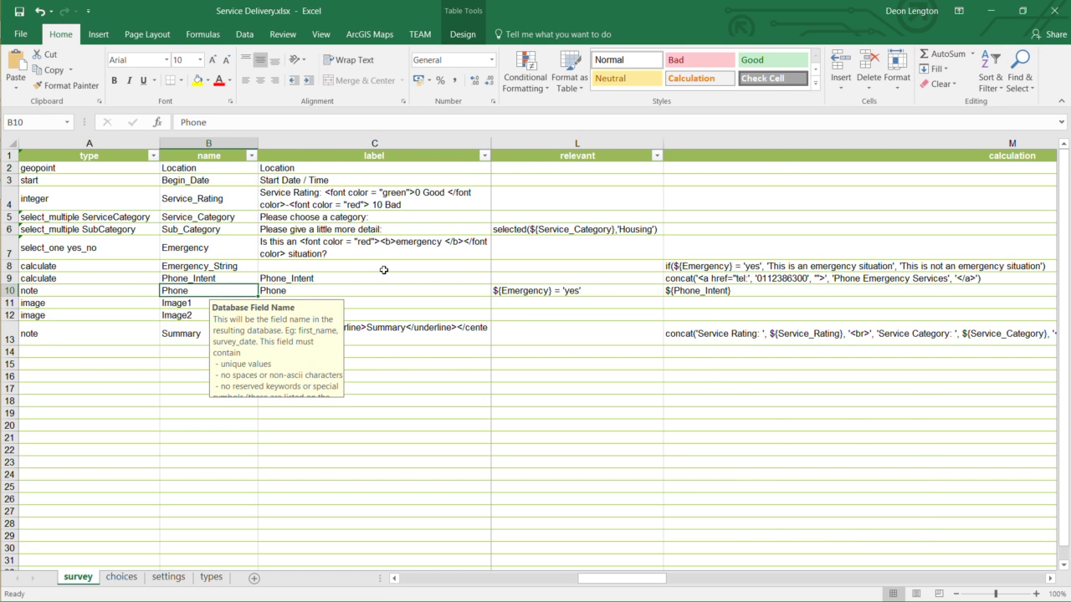
{"action": "key", "text": "Right"}
{"action": "key", "text": "Right"}
{"action": "key", "text": "Right"}
{"action": "key", "text": "Right"}
{"action": "key", "text": "Right"}
{"action": "key", "text": "Right"}
{"action": "key", "text": "Right"}
{"action": "key", "text": "Right"}
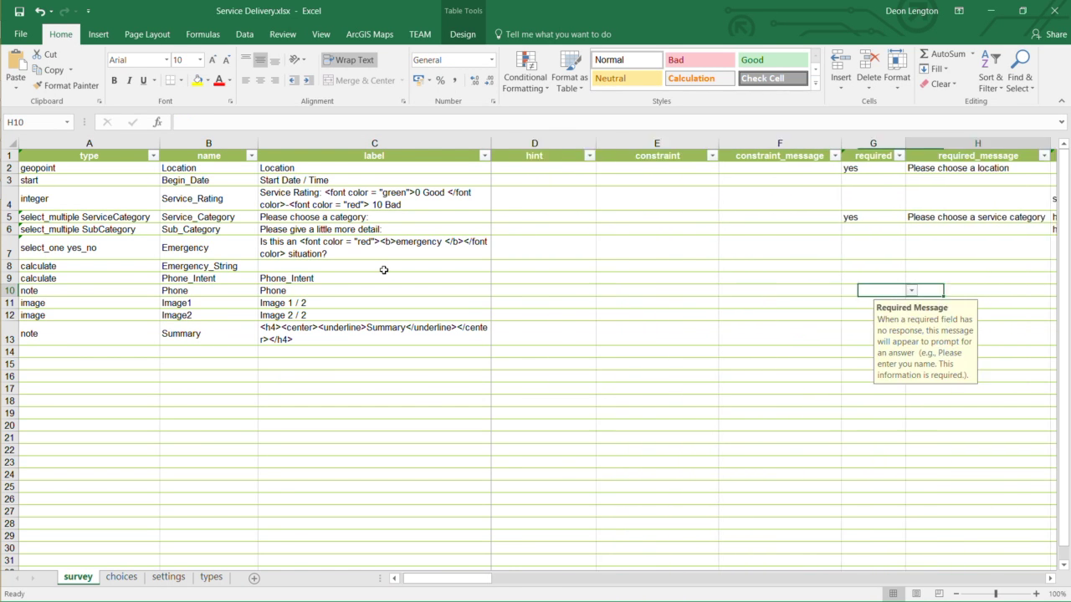
{"action": "key", "text": "Left"}
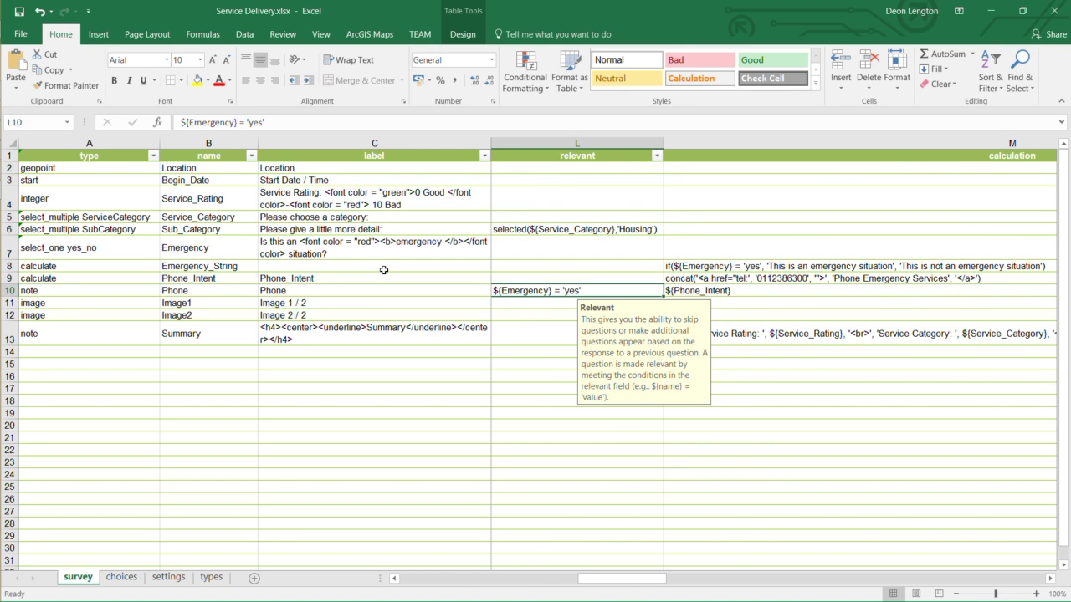
Examine the Phone and Summary calculations in M10 and M13 and compare the Summary concat expression with the Survey123 Connect preview.
{"action": "key", "text": "Right"}
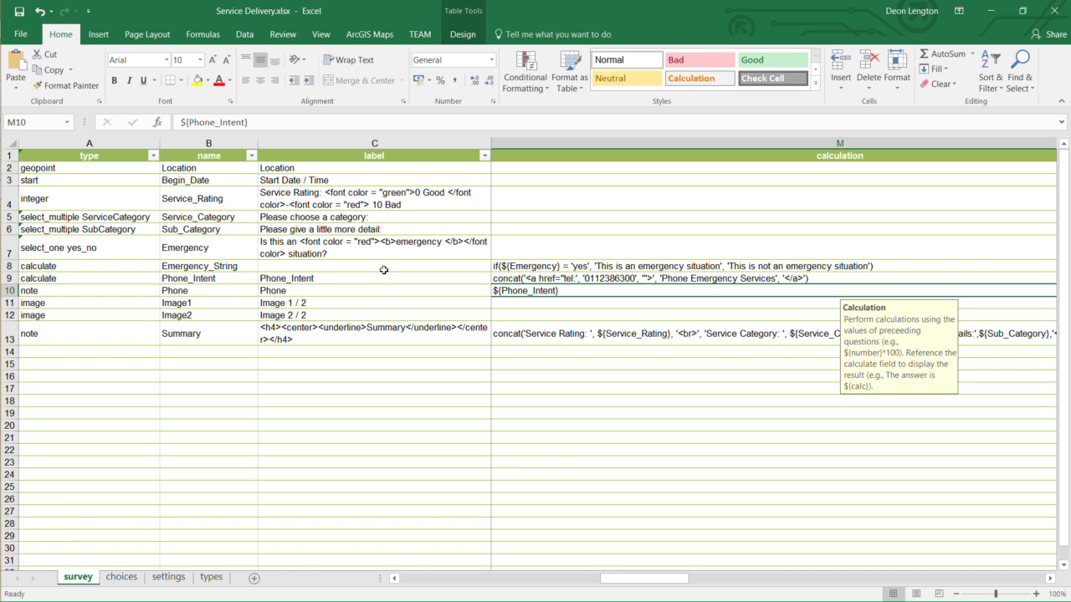
{"action": "key", "text": "Down"}
{"action": "key", "text": "Down"}
{"action": "key", "text": "Down"}
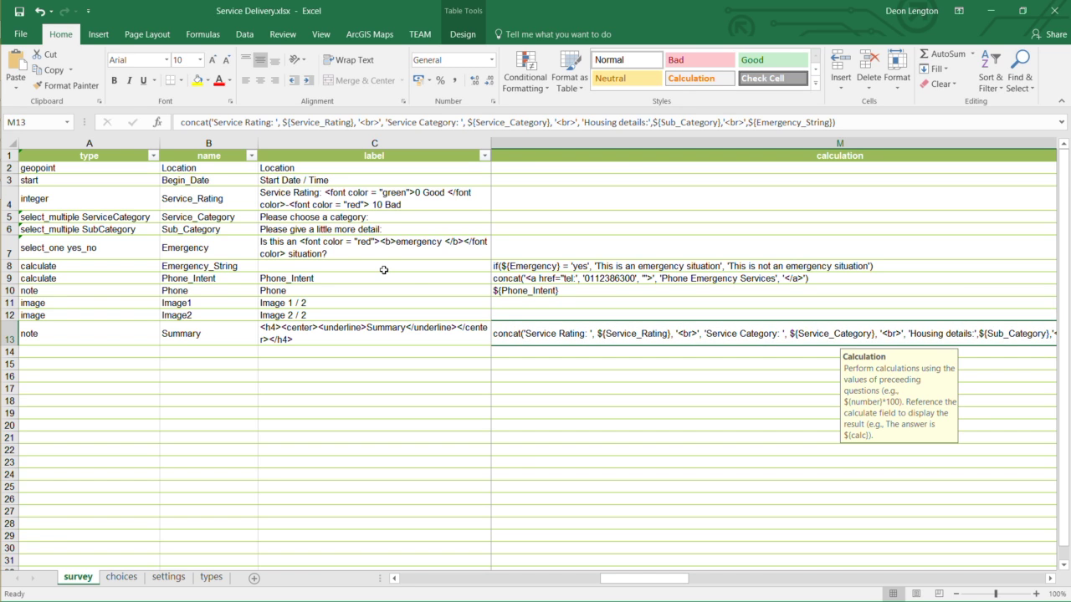
{"action": "double_click", "coordinate": [507, 333]}
{"action": "left_click_drag", "start_coordinate": [521, 333], "coordinate": [468, 339]}
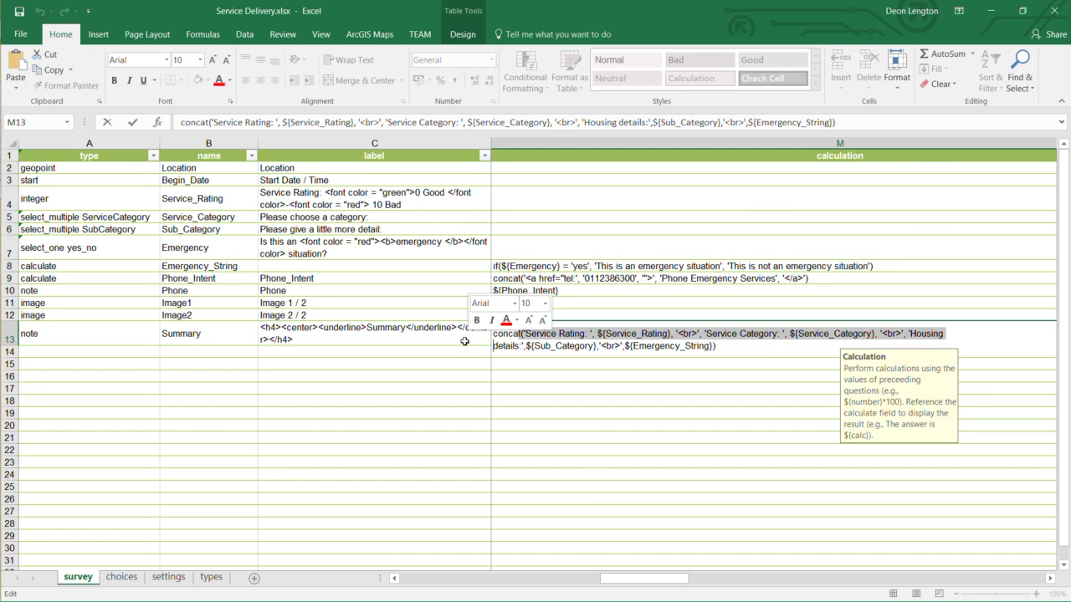
{"action": "double_click", "coordinate": [508, 337]}
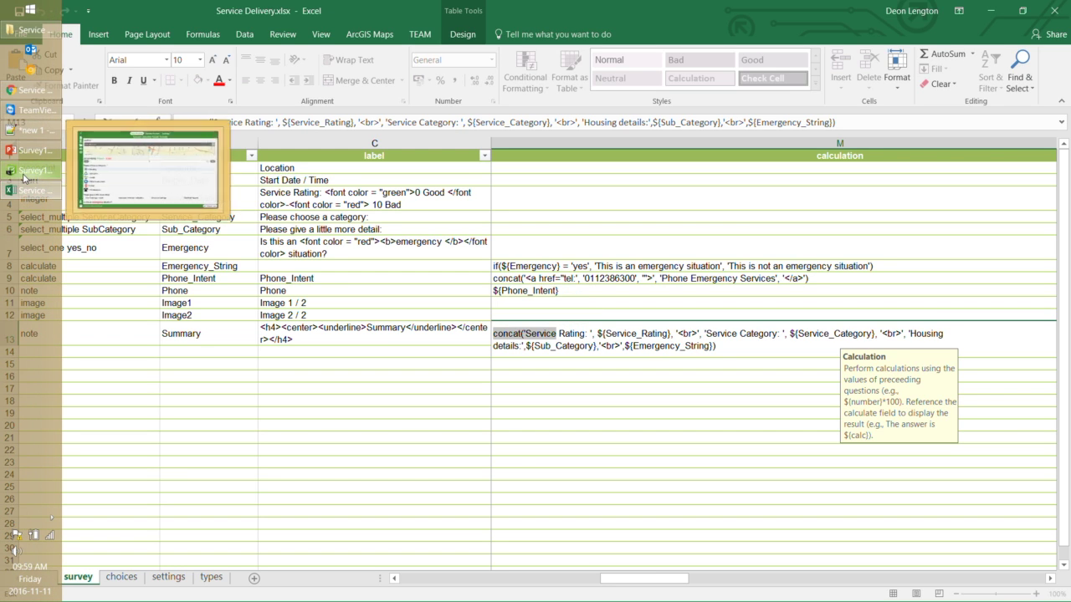
{"action": "left_click", "coordinate": [25, 175]}
{"action": "scroll", "coordinate": [183, 465], "scroll_direction": "down", "scroll_amount": 5}
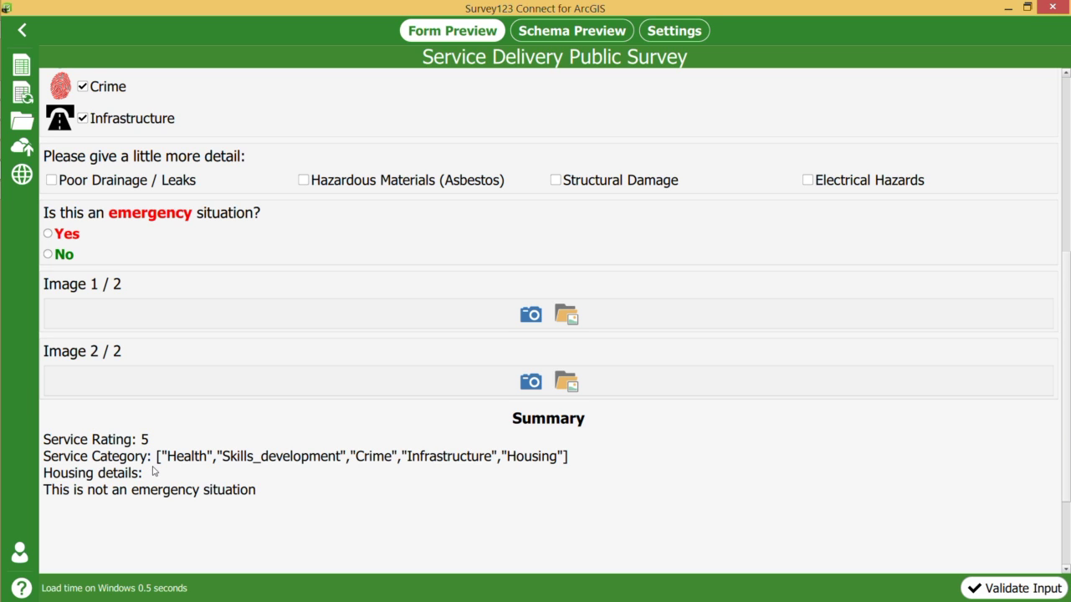
{"action": "mouse_move", "coordinate": [7, 109]}
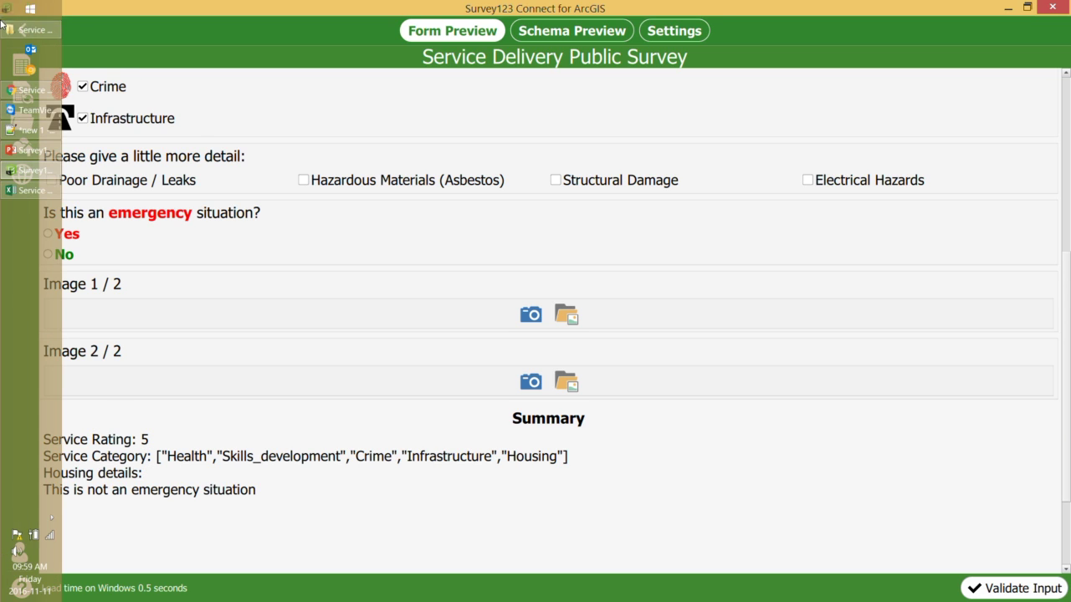
Return to the Service Delivery workbook in Excel and highlight the 'Service Rating: ' text and the '<br>' separator in M13's Summary concat expression.
{"action": "left_click", "coordinate": [18, 193]}
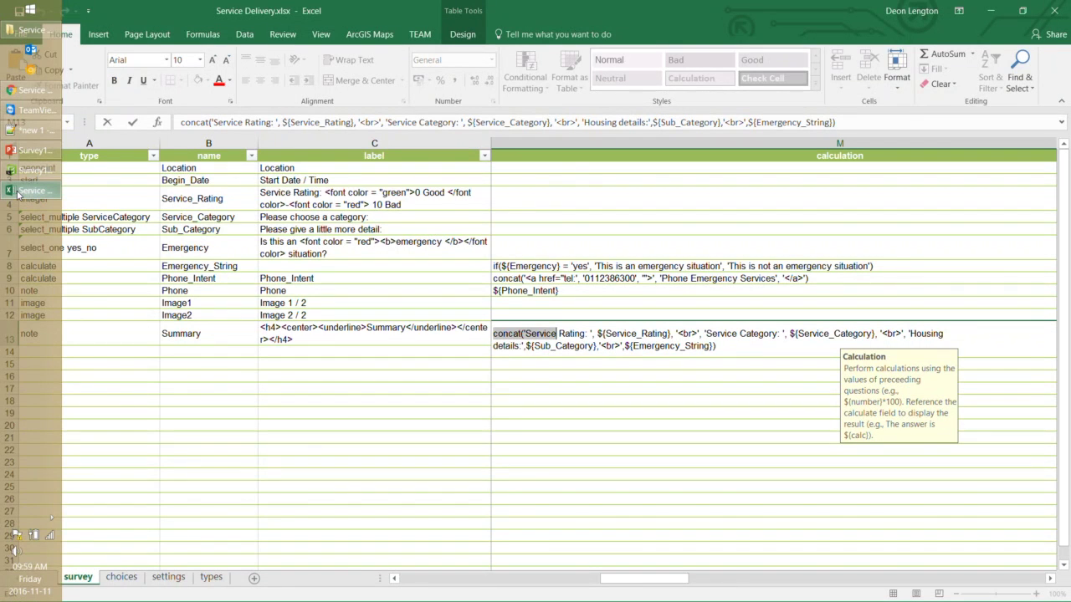
{"action": "left_click_drag", "start_coordinate": [526, 334], "coordinate": [593, 335]}
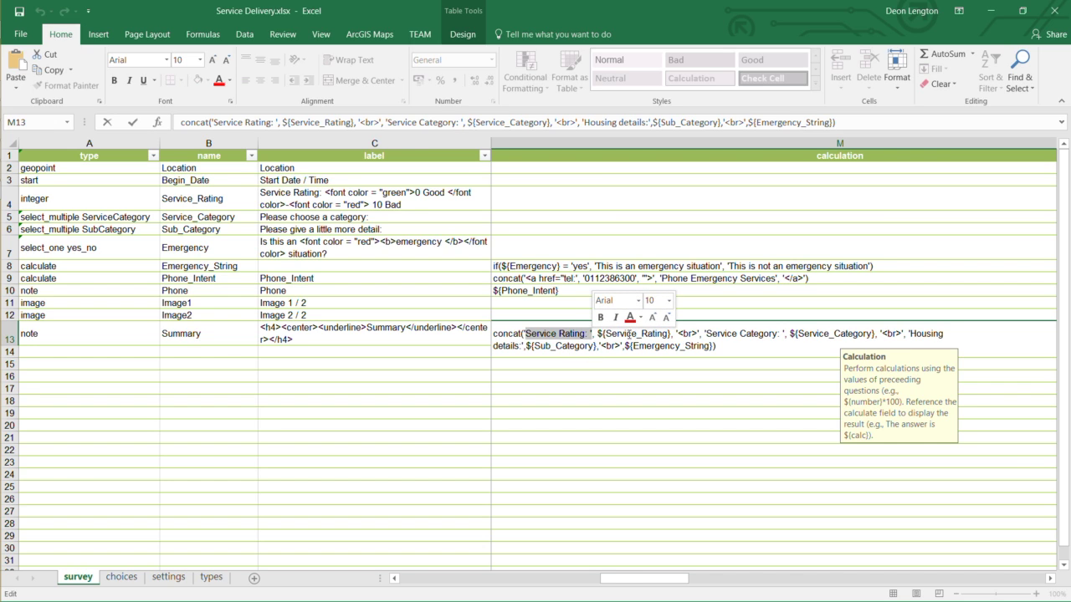
{"action": "left_click_drag", "start_coordinate": [675, 334], "coordinate": [702, 334]}
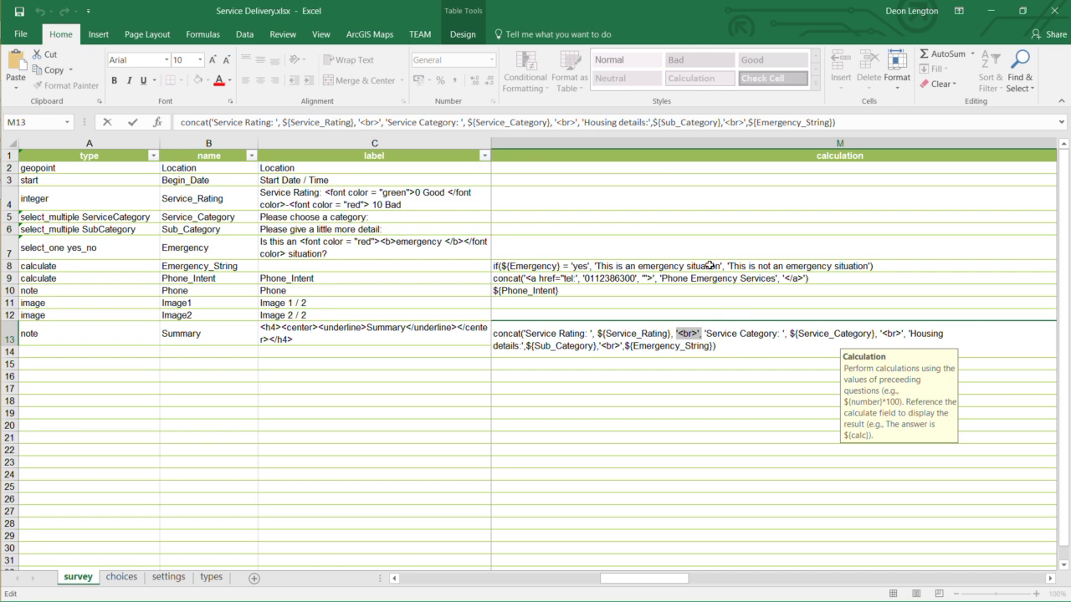
{"action": "left_click", "coordinate": [738, 344]}
Examine the bind::esri:fieldAlias entries for Location, Service_Rating and Emergency in column W, comparing Service_Rating's alias with its label in C4.
{"action": "left_click_drag", "start_coordinate": [639, 577], "coordinate": [818, 584]}
{"action": "left_click", "coordinate": [776, 170]}
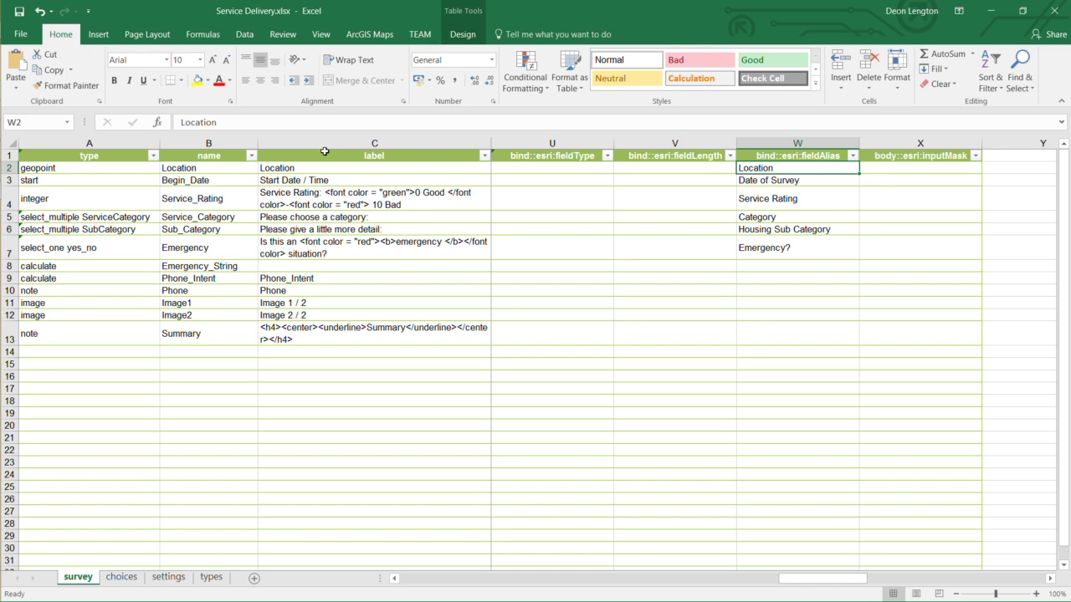
{"action": "left_click", "coordinate": [396, 196]}
{"action": "left_click", "coordinate": [773, 201]}
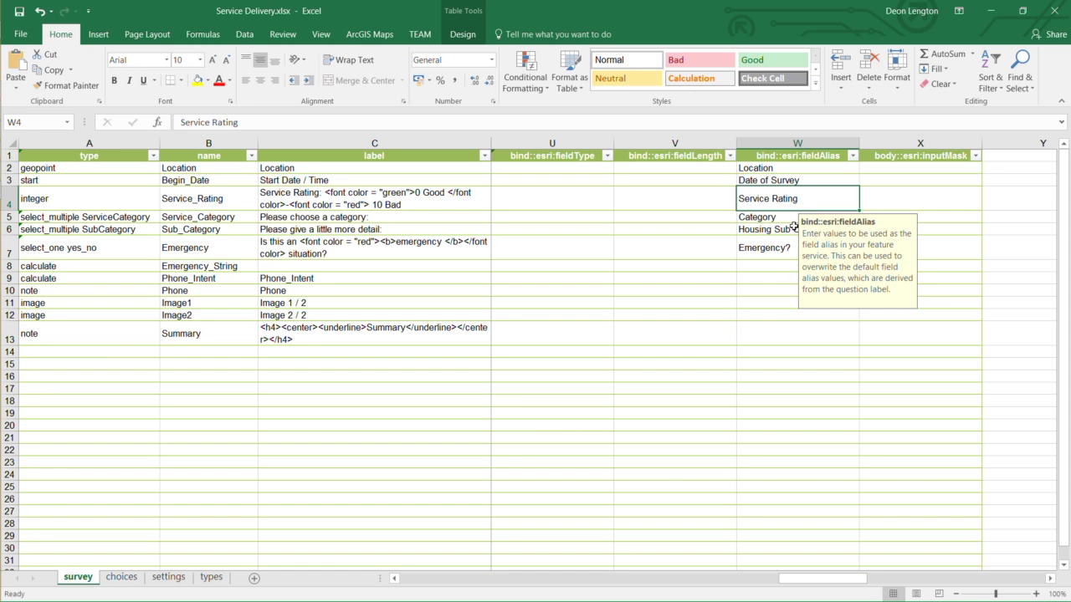
{"action": "left_click", "coordinate": [745, 249]}
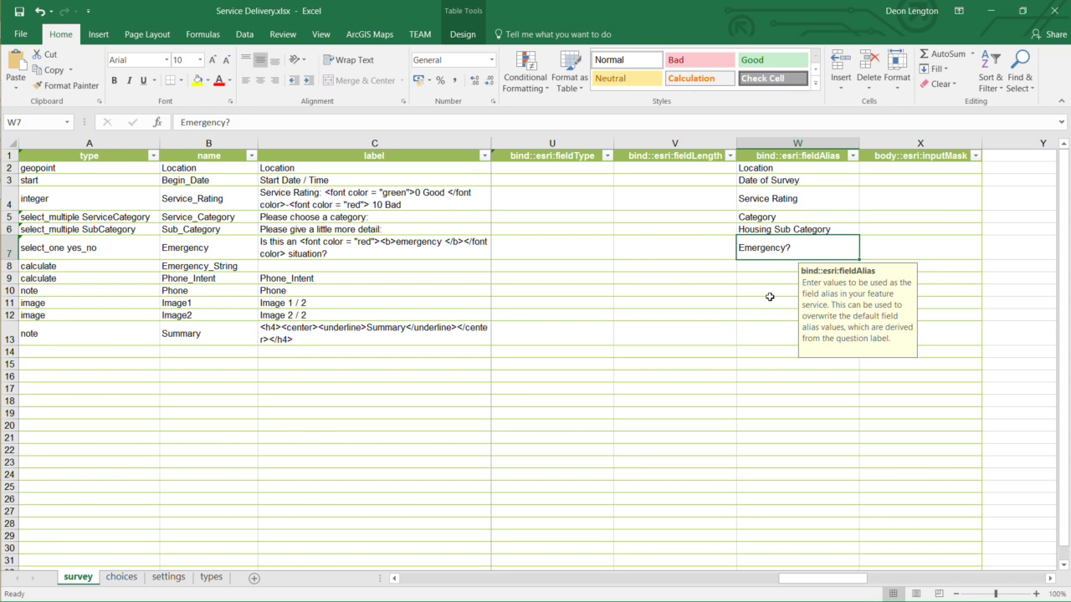
Examine the body::esri:inputMask, bind::esri:fieldLength and bind::esri:fieldType columns, and highlight columns U through X together.
{"action": "left_click", "coordinate": [894, 179]}
{"action": "left_click", "coordinate": [896, 169]}
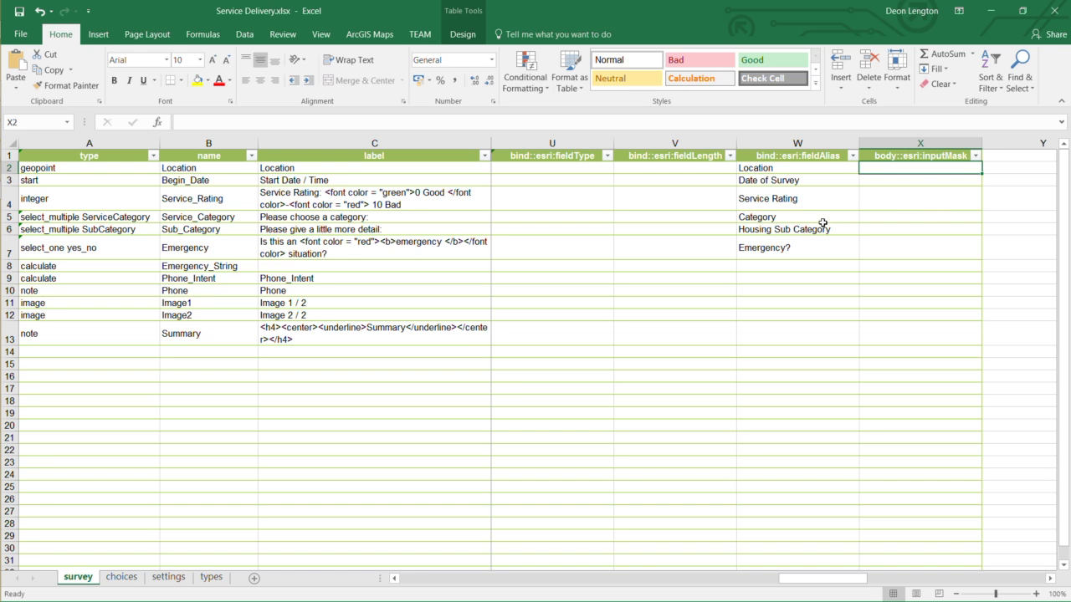
{"action": "left_click", "coordinate": [657, 143]}
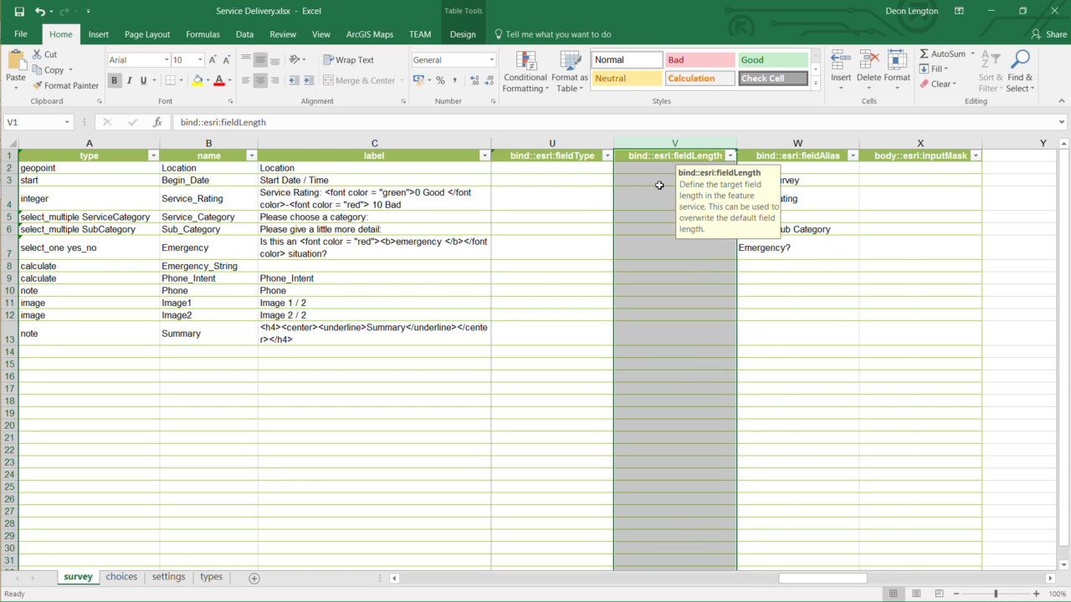
{"action": "left_click", "coordinate": [553, 143]}
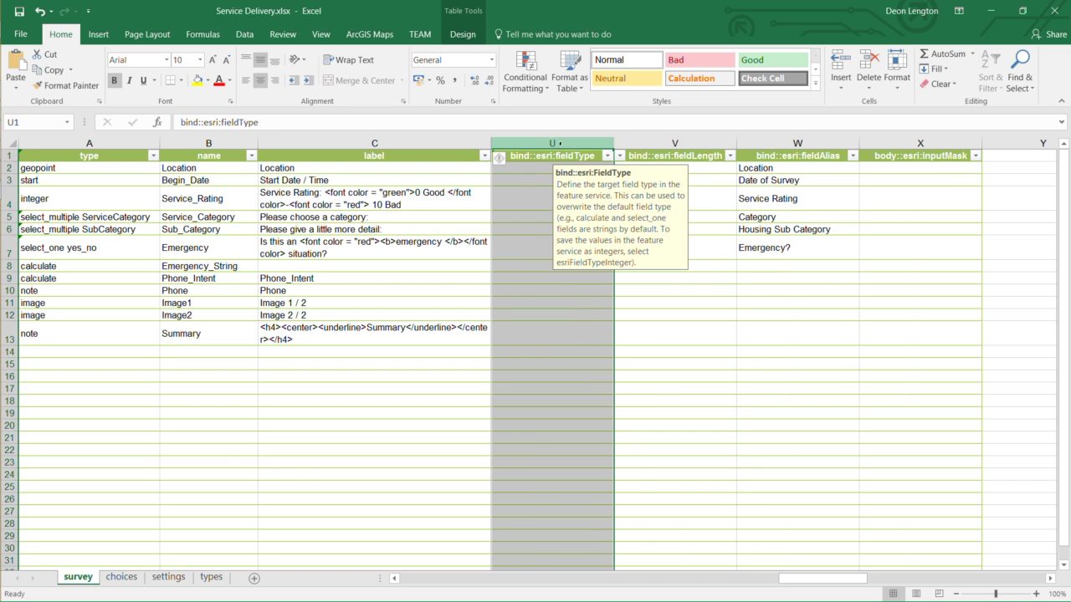
{"action": "left_click_drag", "start_coordinate": [920, 143], "coordinate": [559, 134]}
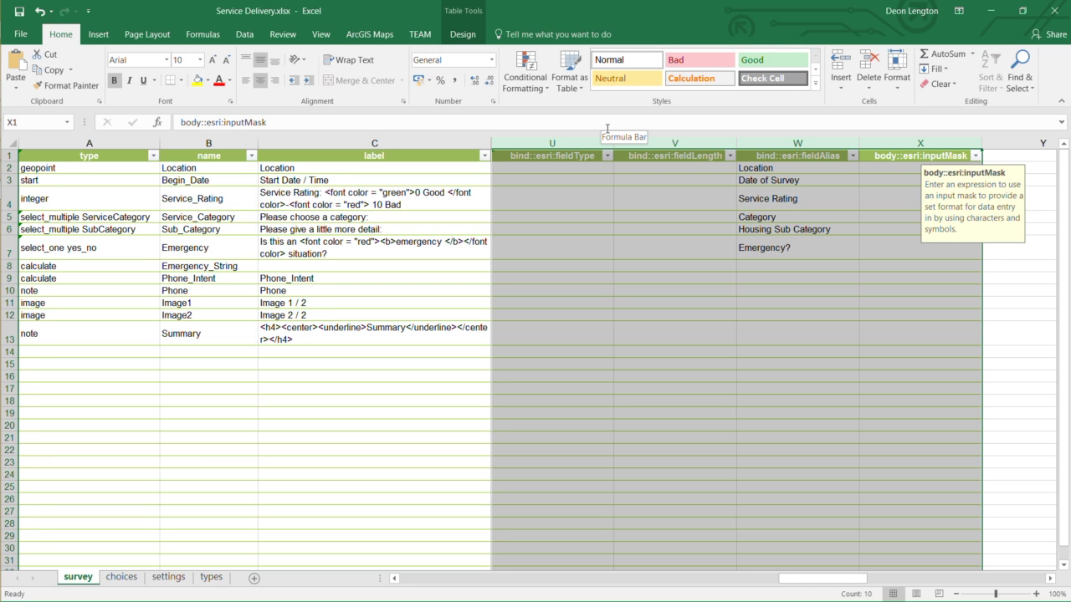
Examine the Emergency_String calculate row's type, field alias and field type in row 8, and the Phone_Intent field type in U9.
{"action": "left_click", "coordinate": [79, 203]}
{"action": "left_click", "coordinate": [46, 266]}
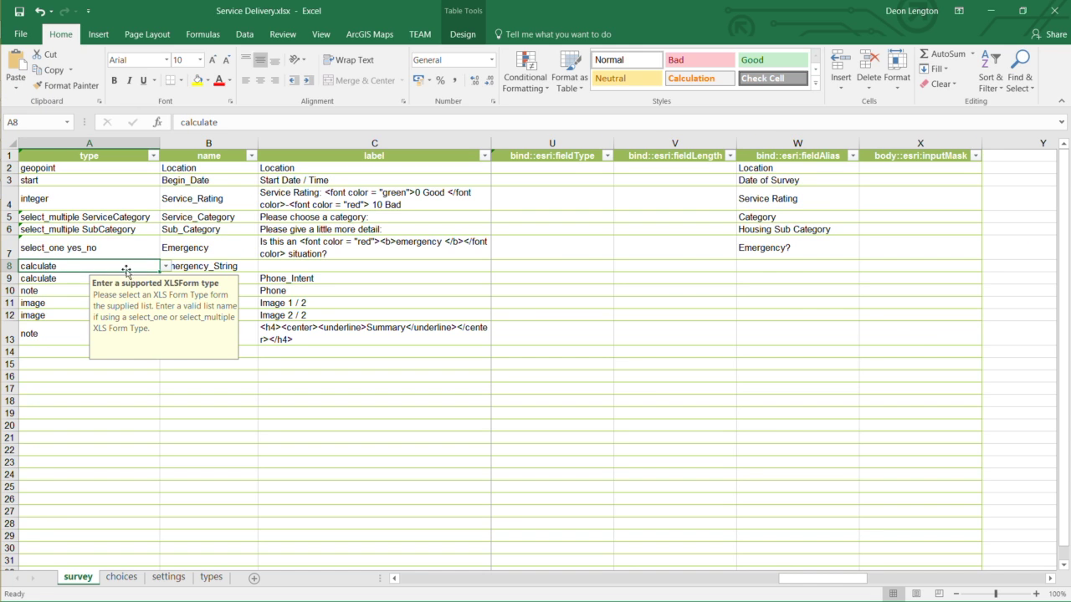
{"action": "left_click", "coordinate": [788, 264]}
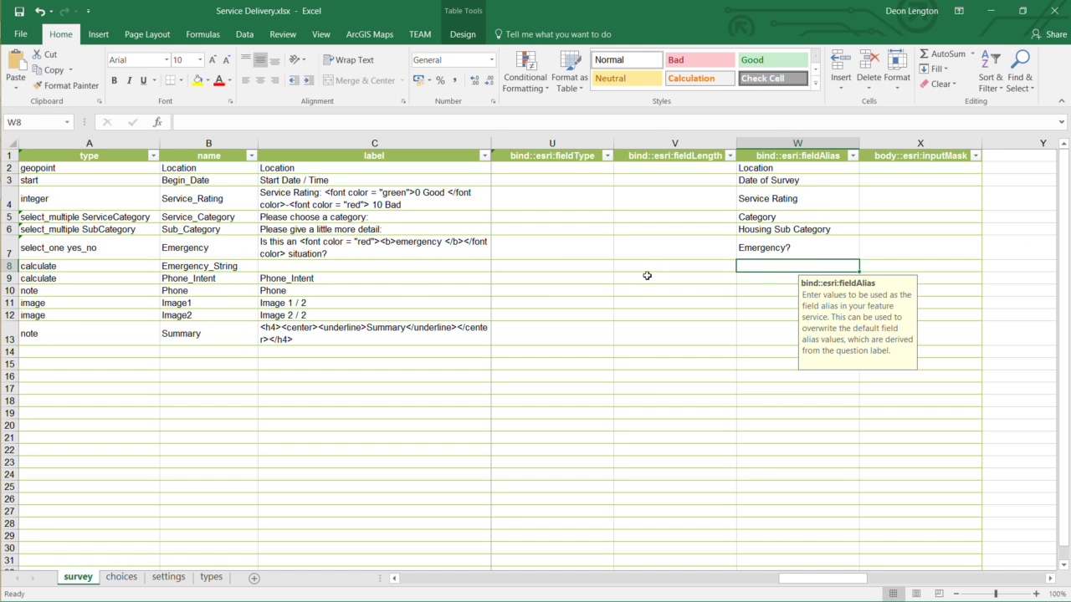
{"action": "left_click", "coordinate": [583, 266]}
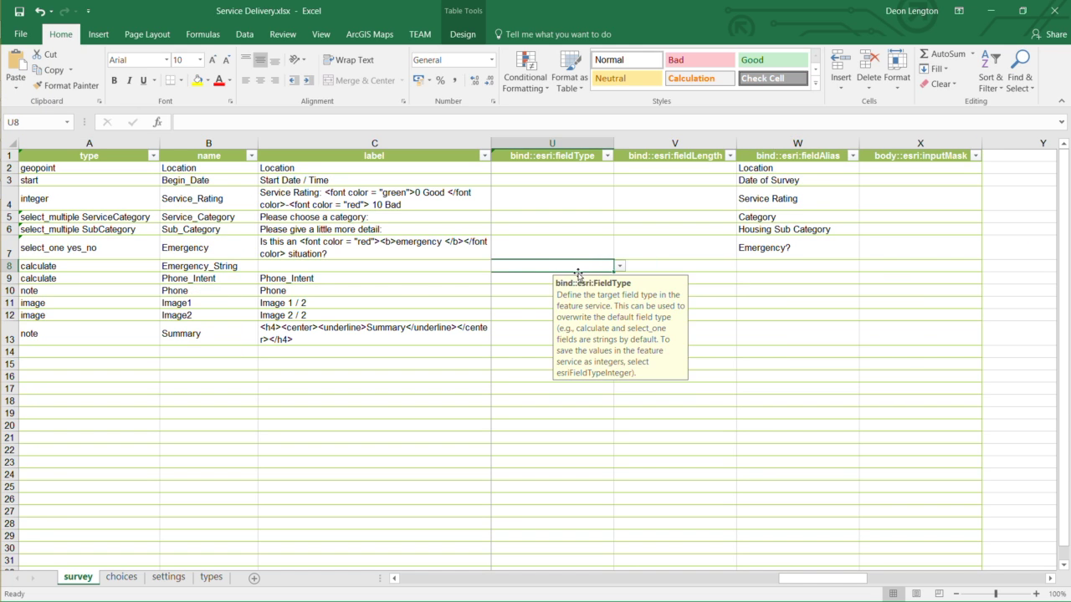
{"action": "left_click_drag", "start_coordinate": [151, 268], "coordinate": [267, 267]}
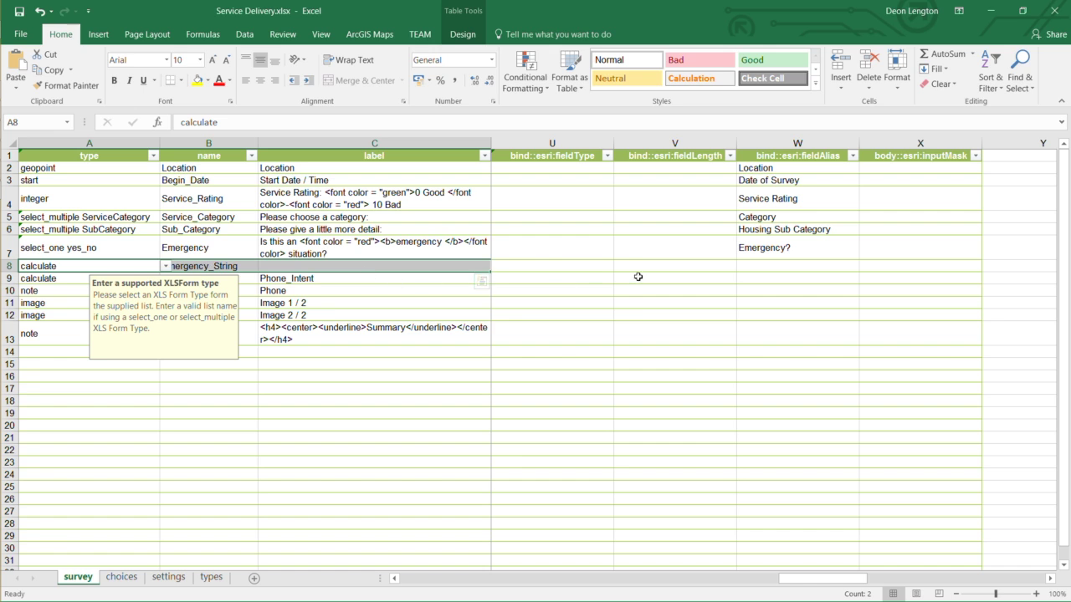
{"action": "left_click", "coordinate": [549, 279]}
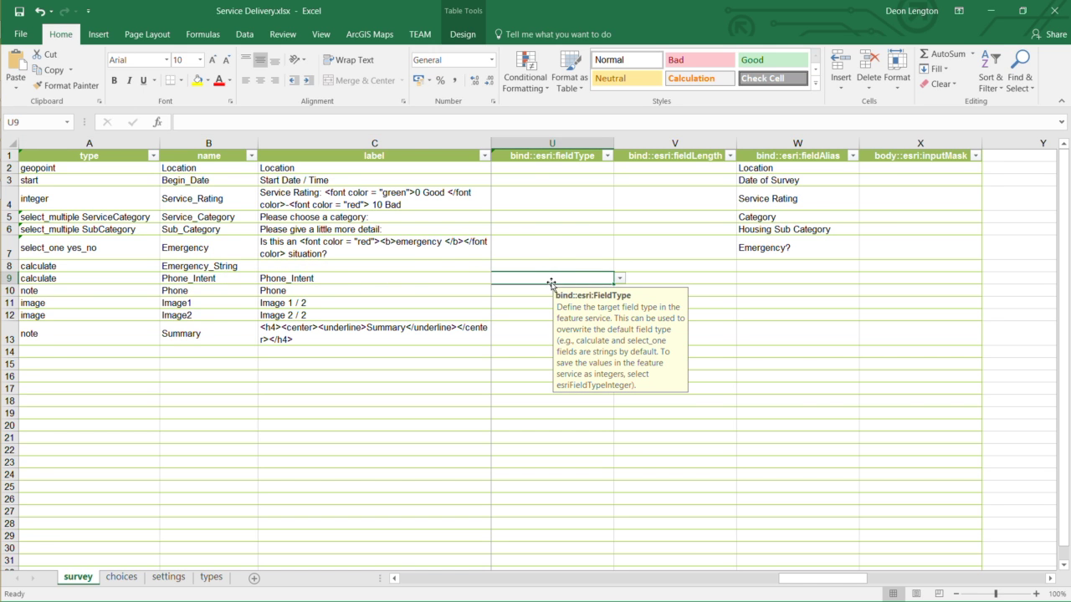
Go back along row 9 to the Phone_Intent question's type in A9.
{"action": "key", "text": "Left"}
{"action": "key", "text": "Left"}
{"action": "key", "text": "Left"}
{"action": "key", "text": "Left"}
{"action": "key", "text": "Left"}
{"action": "key", "text": "Left"}
{"action": "key", "text": "Left"}
{"action": "key", "text": "Left"}
{"action": "key", "text": "Left"}
{"action": "key", "text": "Left"}
{"action": "key", "text": "Left"}
{"action": "key", "text": "Left"}
{"action": "key", "text": "Left"}
{"action": "key", "text": "Left"}
{"action": "key", "text": "Left"}
{"action": "key", "text": "Left"}
{"action": "key", "text": "Left"}
{"action": "key", "text": "Left"}
{"action": "key", "text": "Left"}
{"action": "key", "text": "Left"}
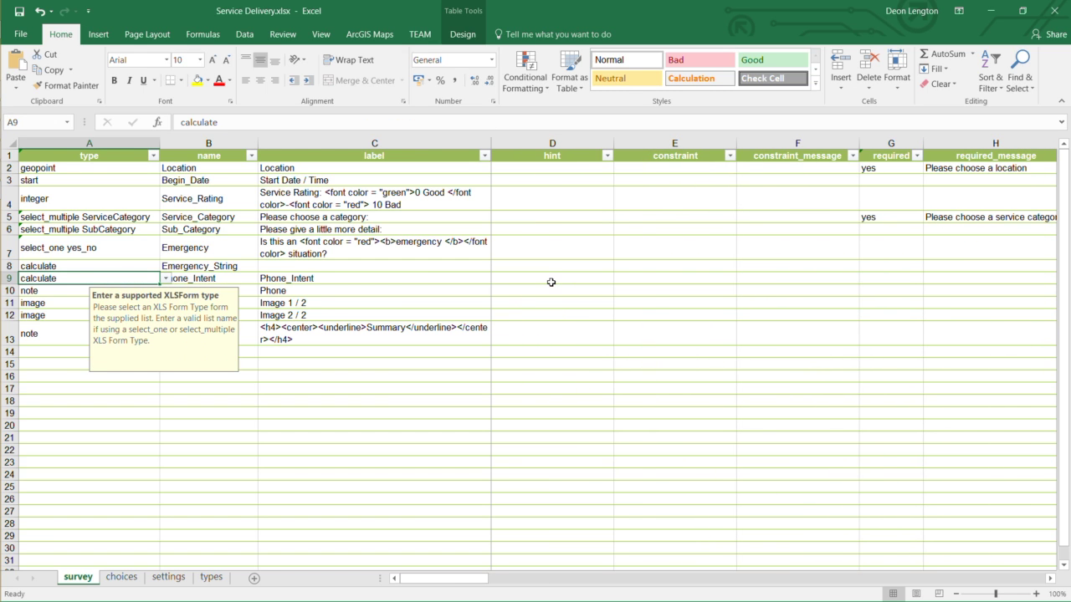
Minimize the workbook and switch to TeamViewer.
{"action": "left_click", "coordinate": [1003, 12]}
{"action": "mouse_move", "coordinate": [10, 197]}
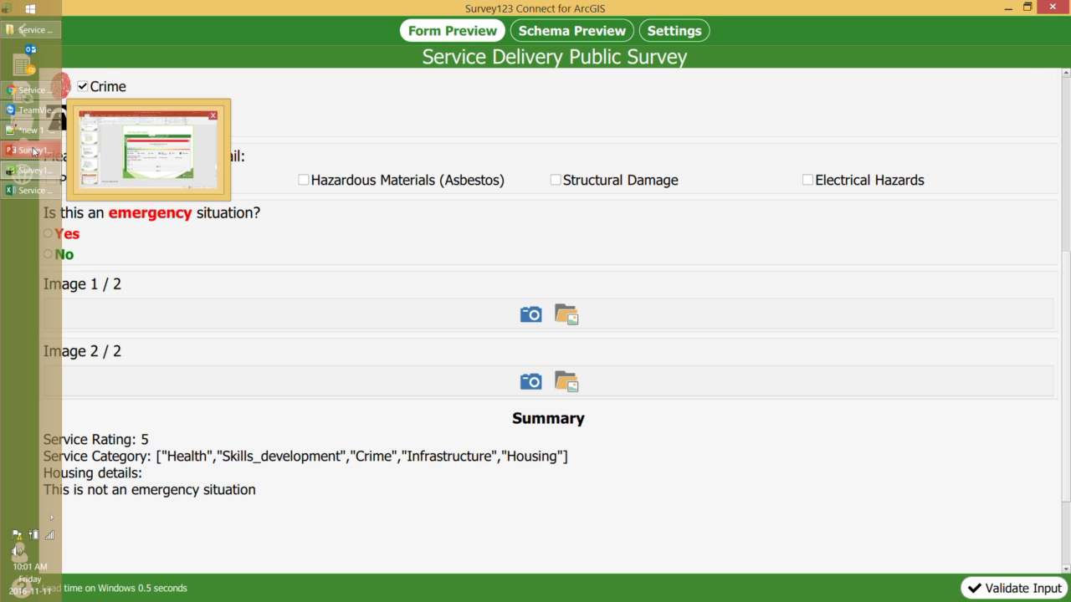
{"action": "left_click", "coordinate": [34, 110]}
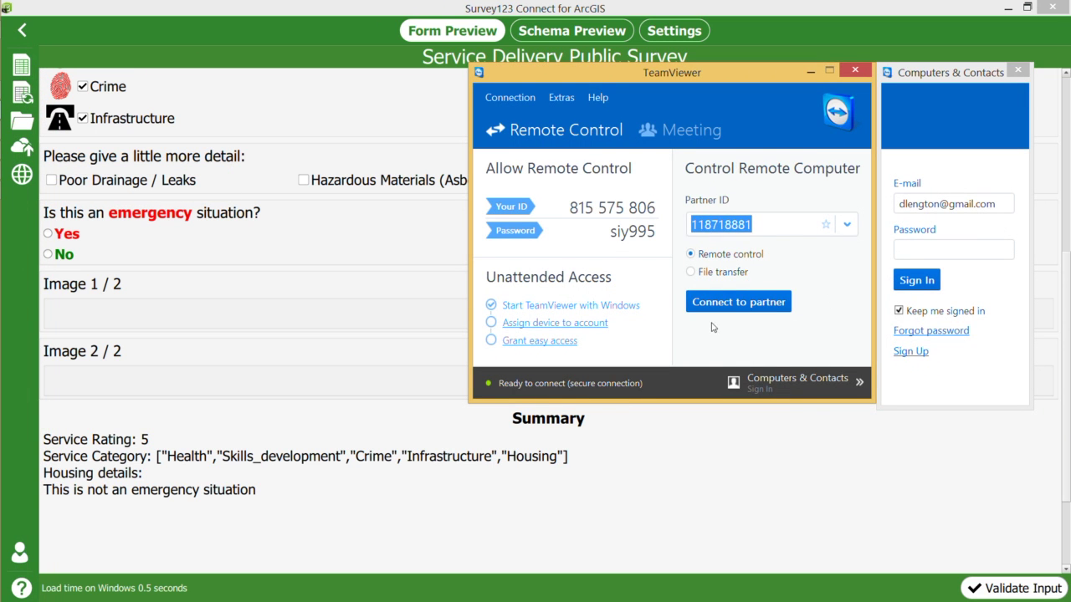
Try to start a remote control session with the partner phone, check its Dashboard and Remote control views, and close the session.
{"action": "left_click", "coordinate": [736, 305]}
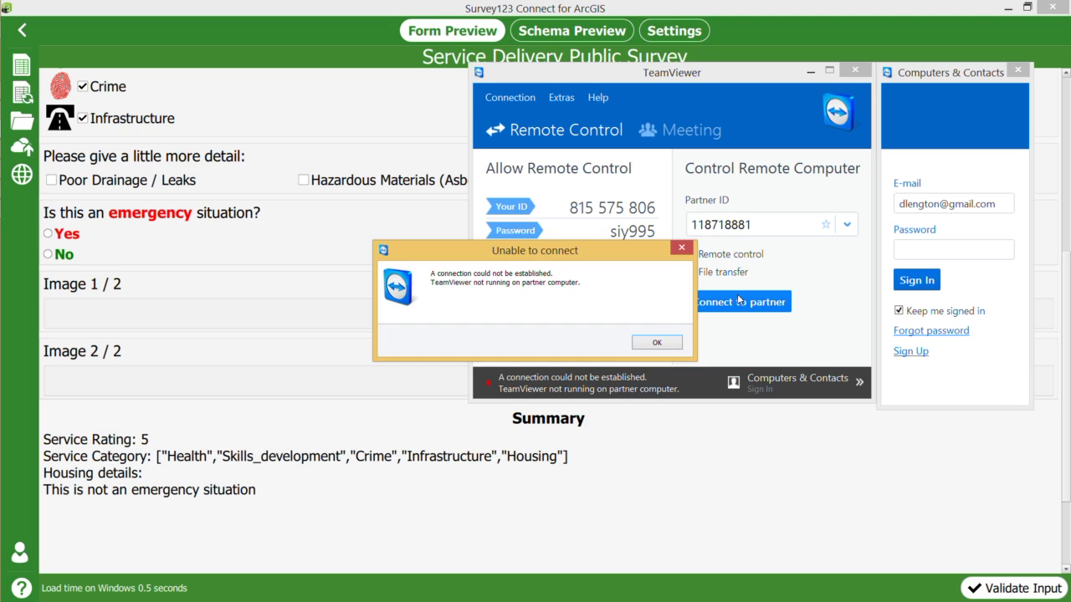
{"action": "left_click", "coordinate": [656, 343]}
{"action": "left_click", "coordinate": [769, 310]}
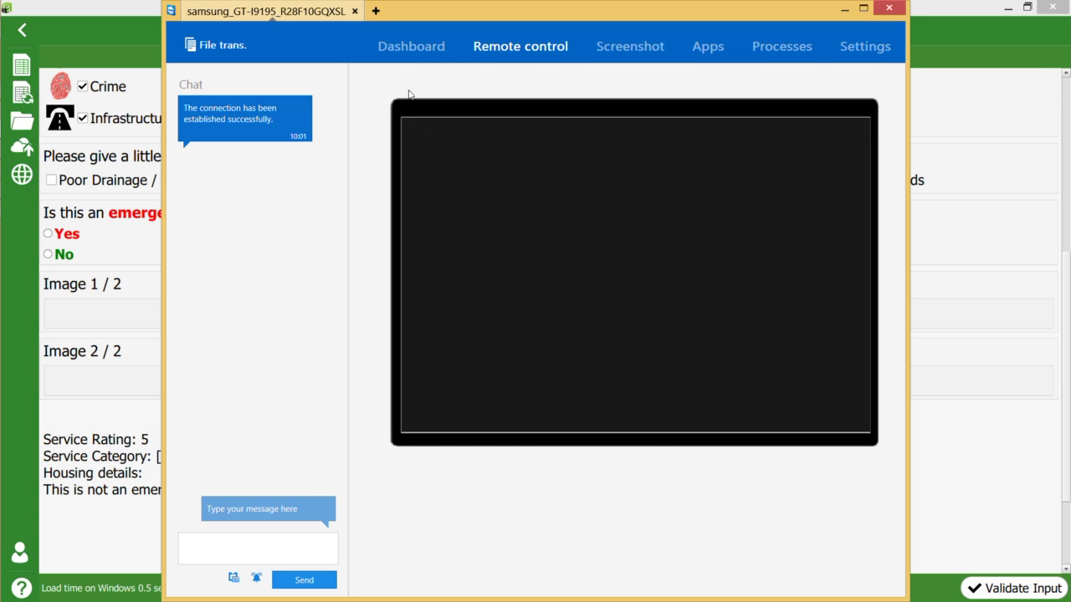
{"action": "left_click", "coordinate": [409, 46]}
{"action": "left_click", "coordinate": [481, 49]}
{"action": "left_click", "coordinate": [889, 10]}
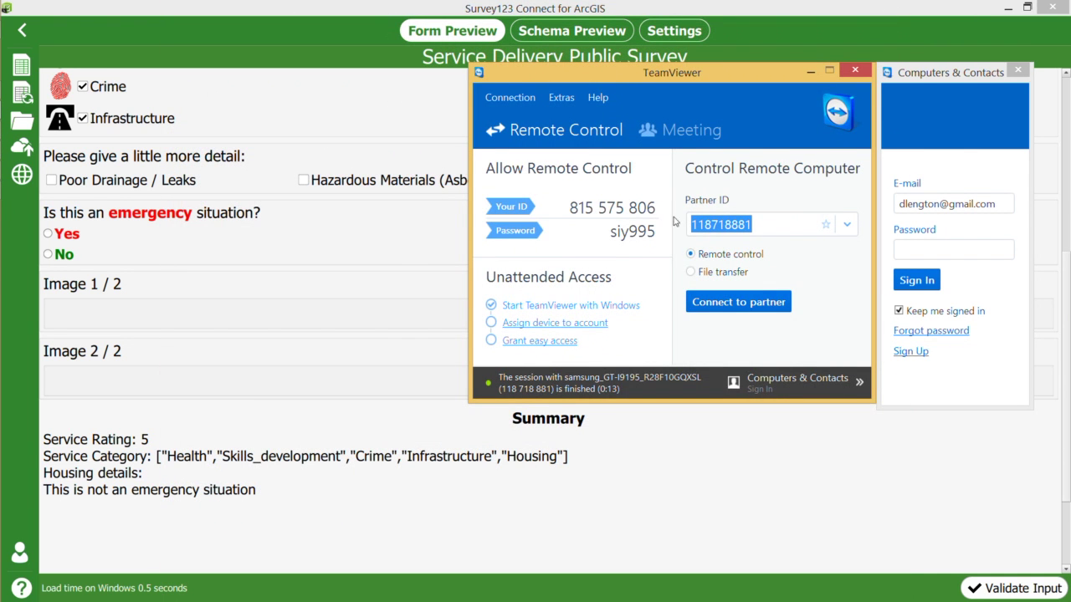
Reconnect to the partner phone and show its Remote control view.
{"action": "left_click", "coordinate": [723, 306]}
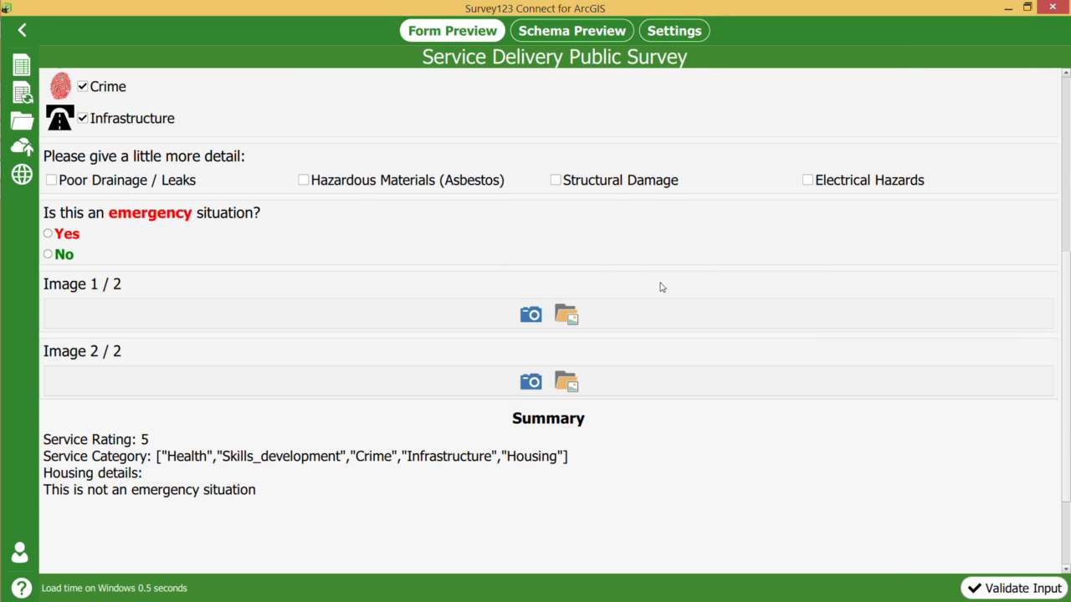
{"action": "left_click", "coordinate": [509, 47]}
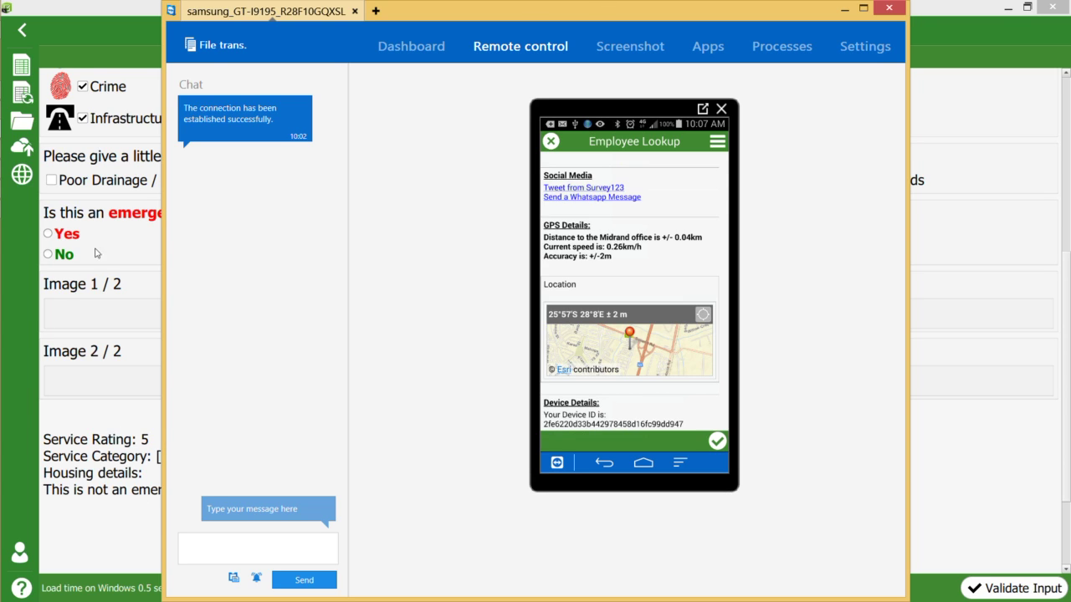
Return to Survey123 Connect, open the Esri Workshop survey from the survey designs, and bring up its XLSForm spreadsheet in Excel.
{"action": "left_click", "coordinate": [108, 12]}
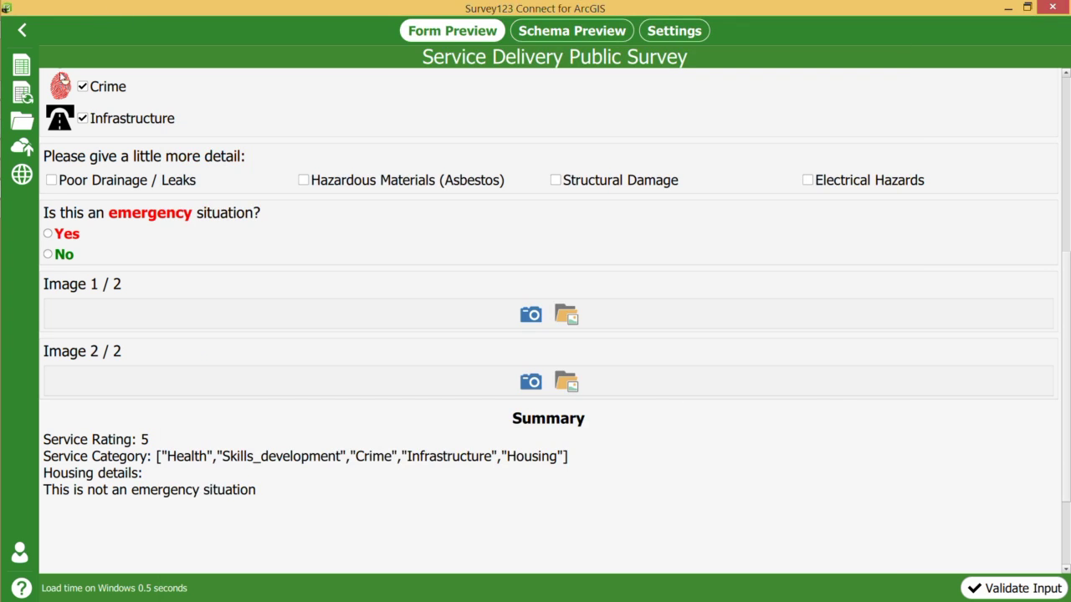
{"action": "left_click", "coordinate": [21, 30]}
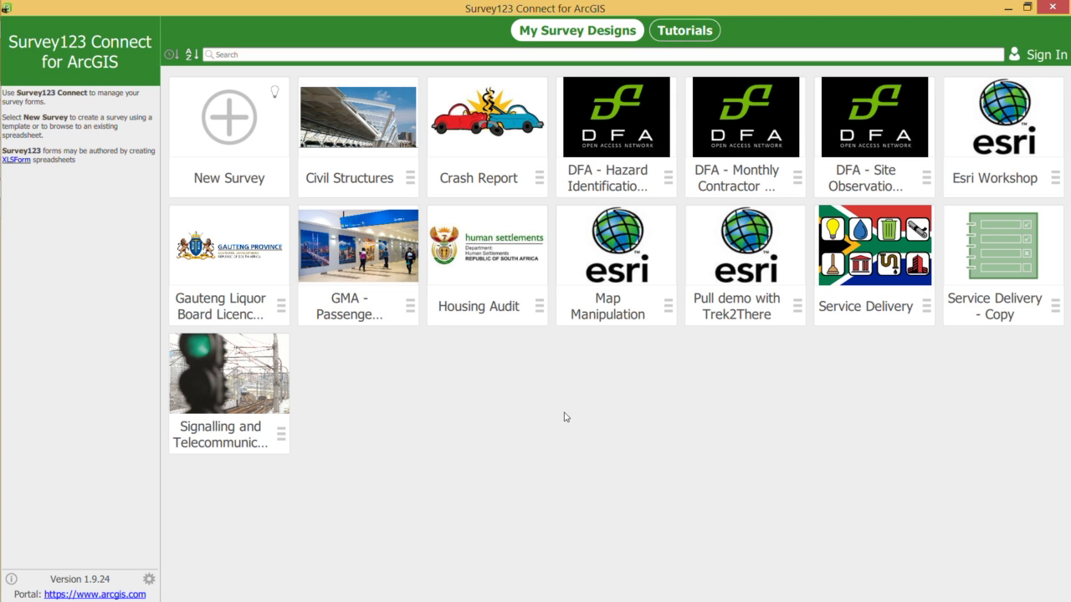
{"action": "left_click", "coordinate": [972, 134]}
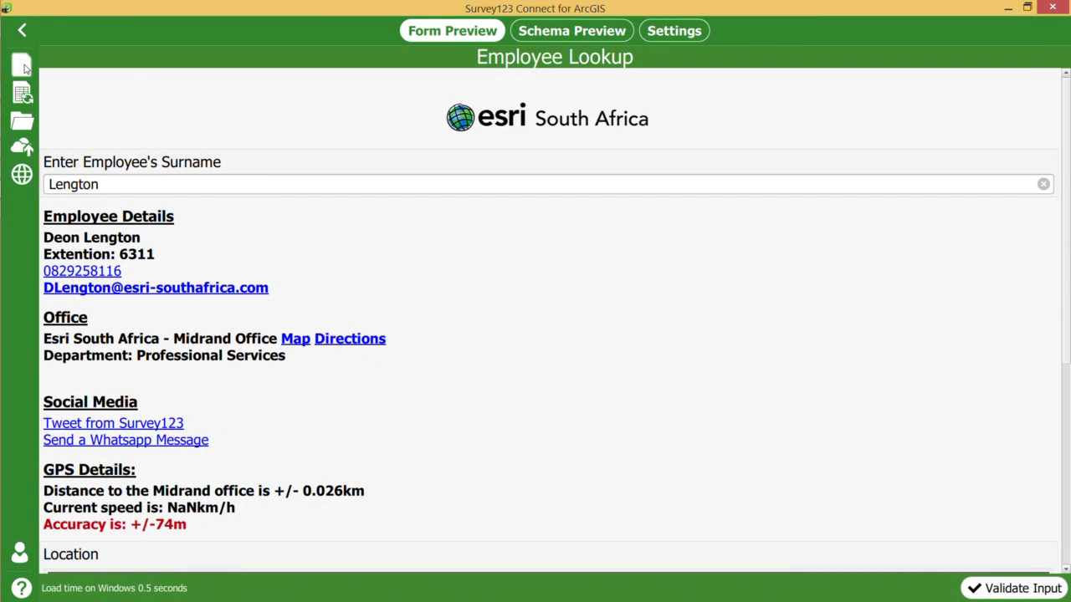
{"action": "key", "text": "alt+Tab"}
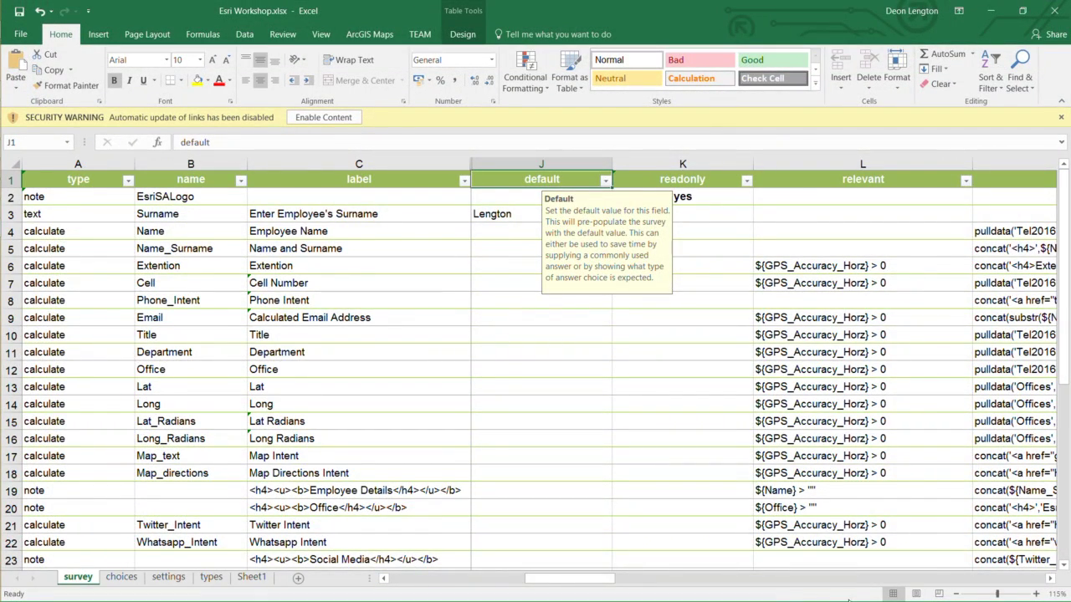
Examine the survey sheet's calculation column, from Map_text in M17 to Distance_to_Office in M28 and Colourramp in M29.
{"action": "left_click_drag", "start_coordinate": [563, 585], "coordinate": [608, 586]}
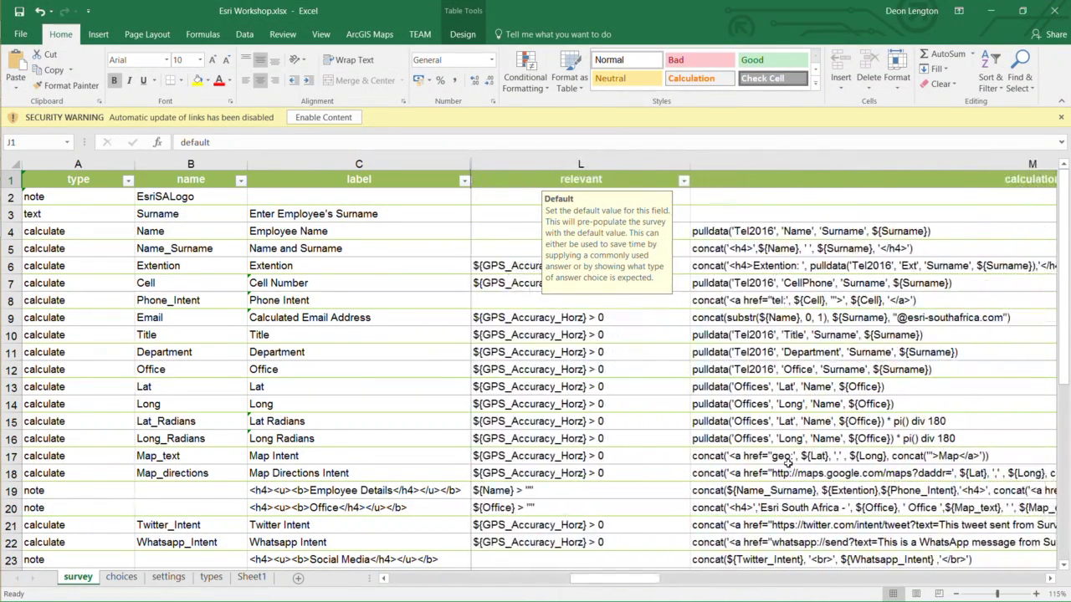
{"action": "left_click", "coordinate": [787, 462]}
{"action": "scroll", "coordinate": [786, 462], "scroll_direction": "down", "scroll_amount": 2}
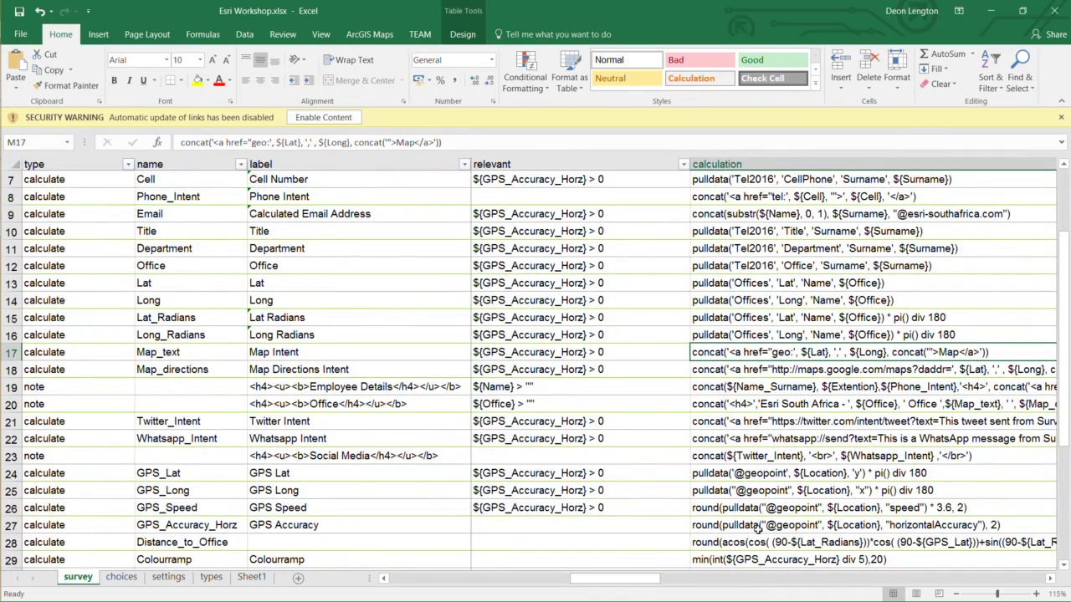
{"action": "scroll", "coordinate": [759, 529], "scroll_direction": "down", "scroll_amount": 2}
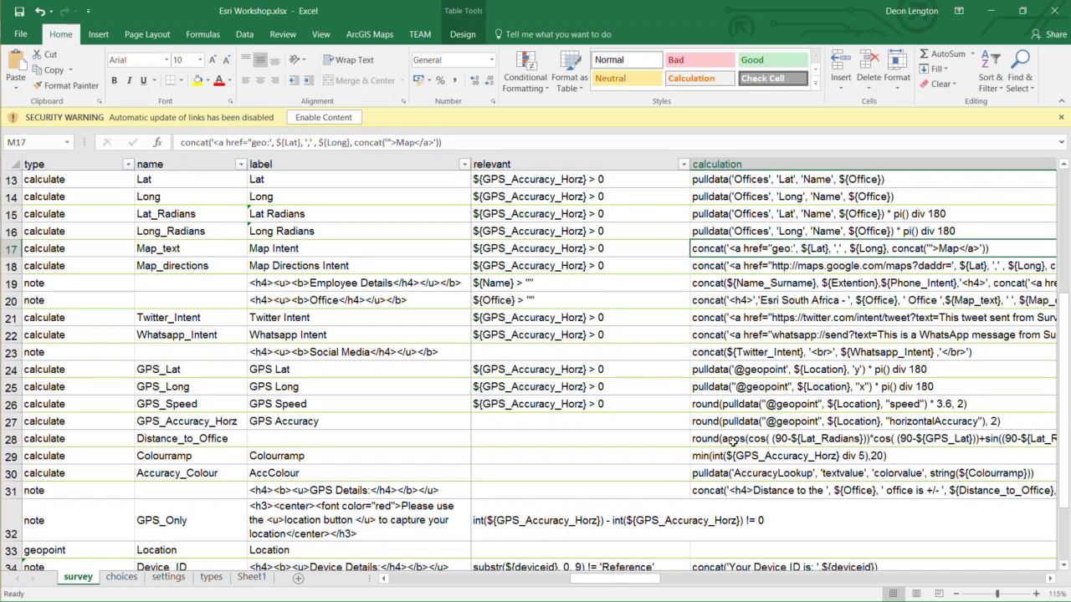
{"action": "left_click", "coordinate": [736, 440]}
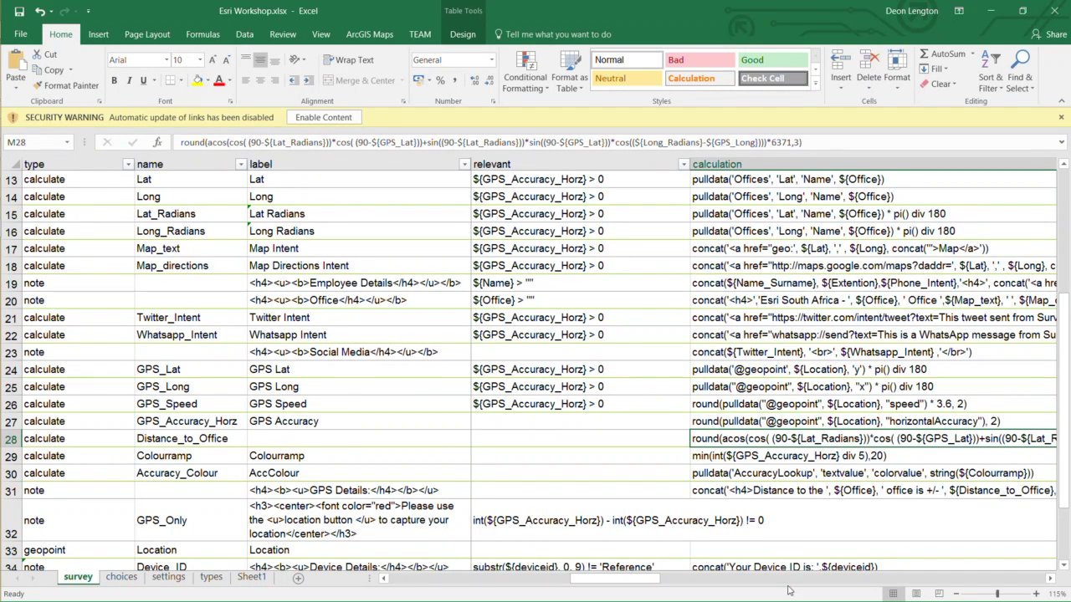
{"action": "left_click_drag", "start_coordinate": [639, 586], "coordinate": [659, 590]}
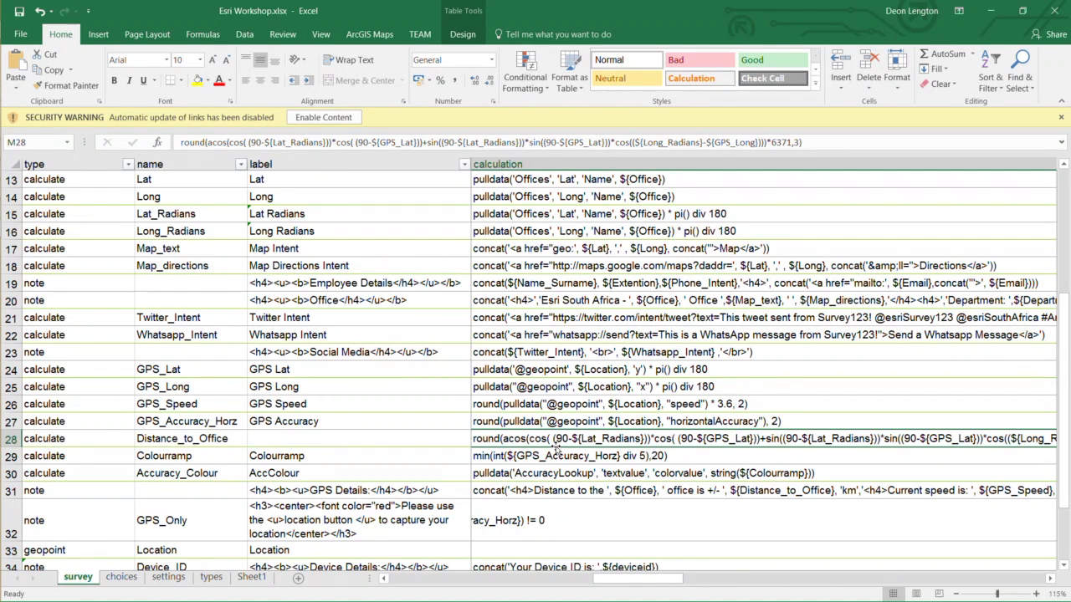
{"action": "left_click", "coordinate": [586, 460]}
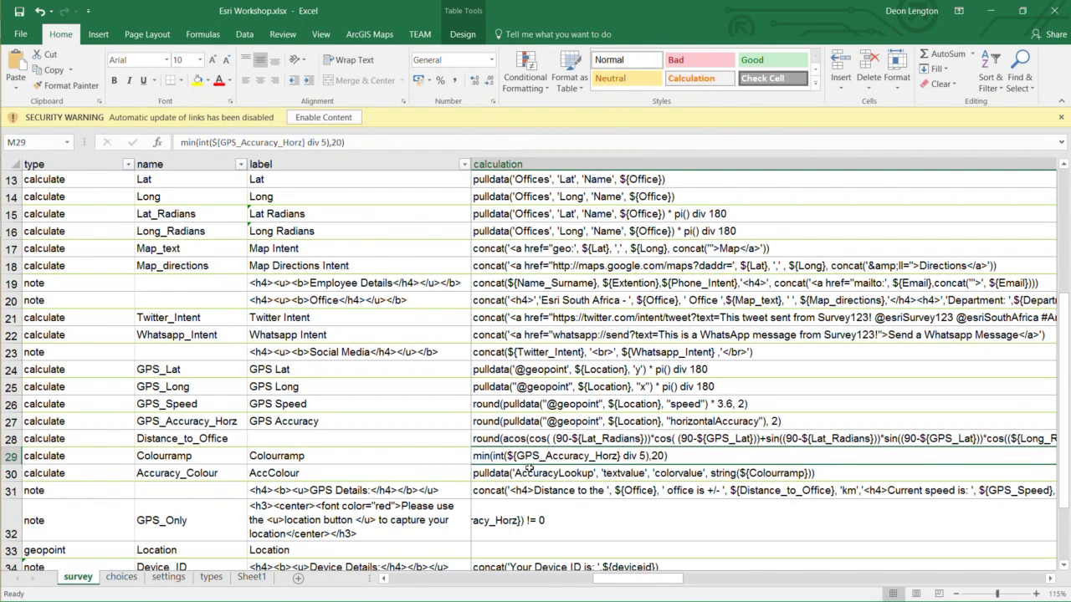
Point out the Distance_to_Office name in B28, and go up the type column to the GPS_Lat row in A24.
{"action": "left_click", "coordinate": [203, 435]}
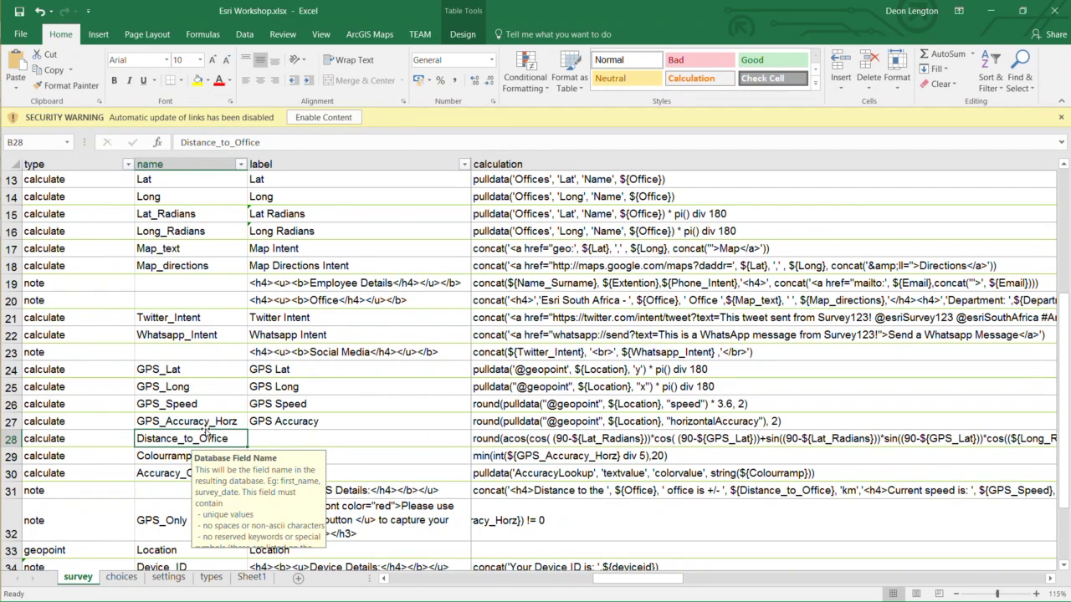
{"action": "key", "text": "Left"}
{"action": "key", "text": "Up"}
{"action": "key", "text": "Up"}
{"action": "key", "text": "Up"}
{"action": "key", "text": "Up"}
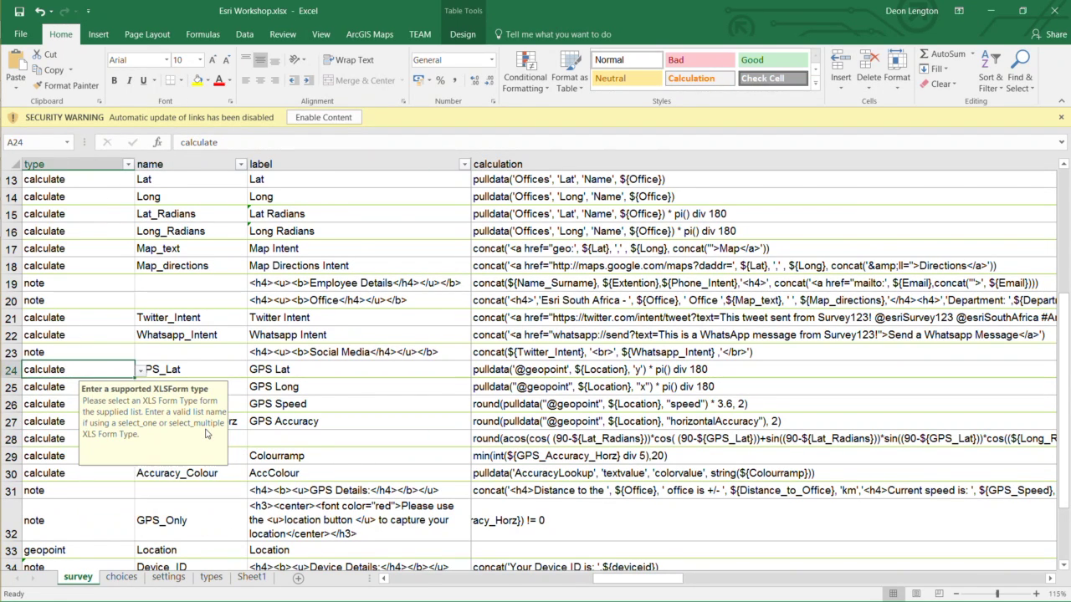
Point out the GPS_Lat and GPS_Long field names in B24 and B25 of the survey sheet.
{"action": "key", "text": "Right"}
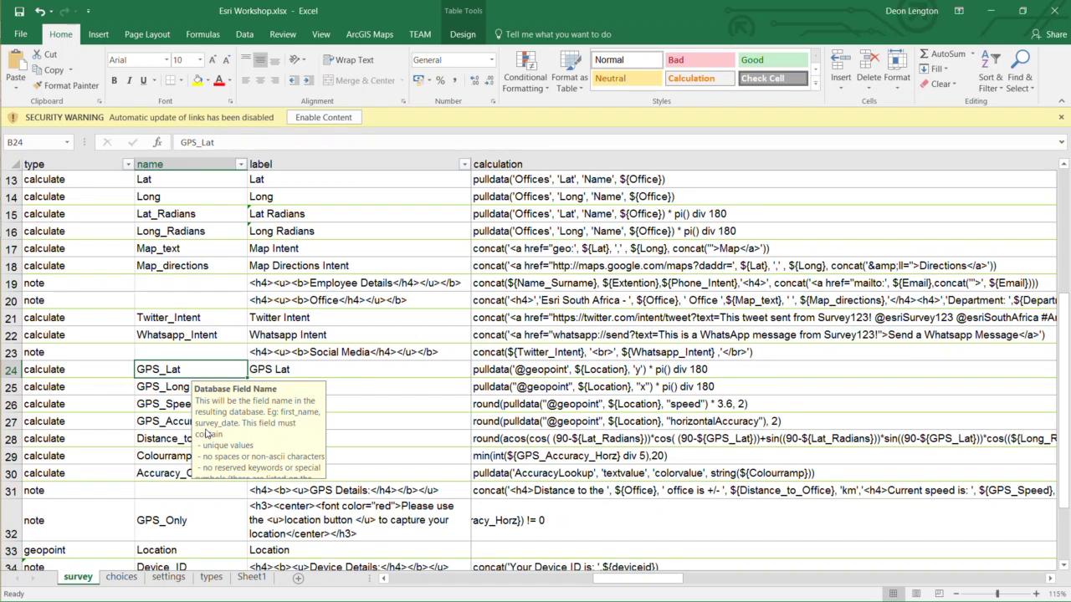
{"action": "key", "text": "Left"}
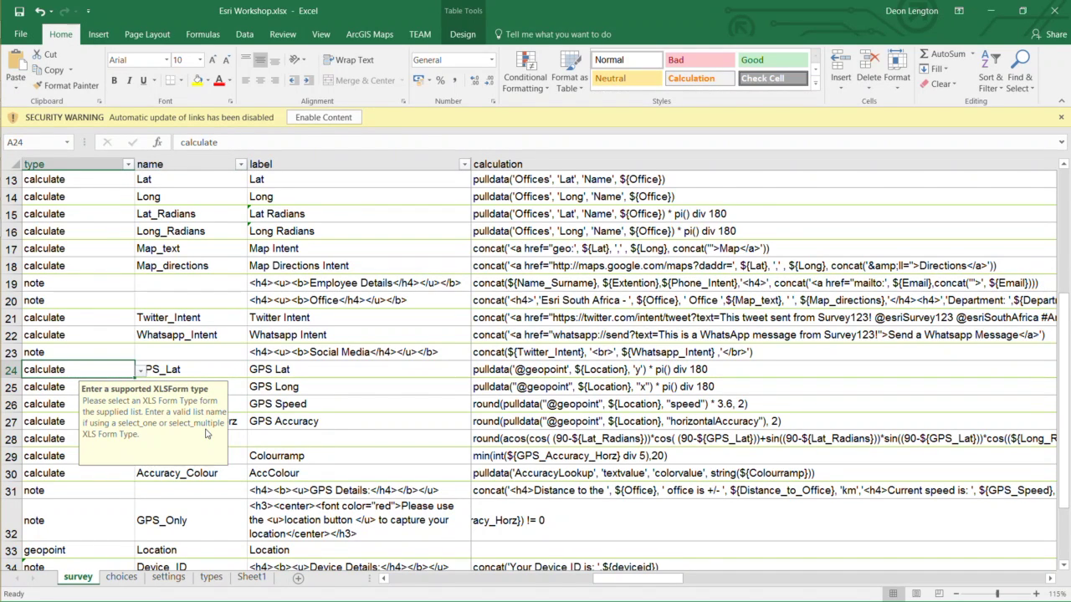
{"action": "key", "text": "Right"}
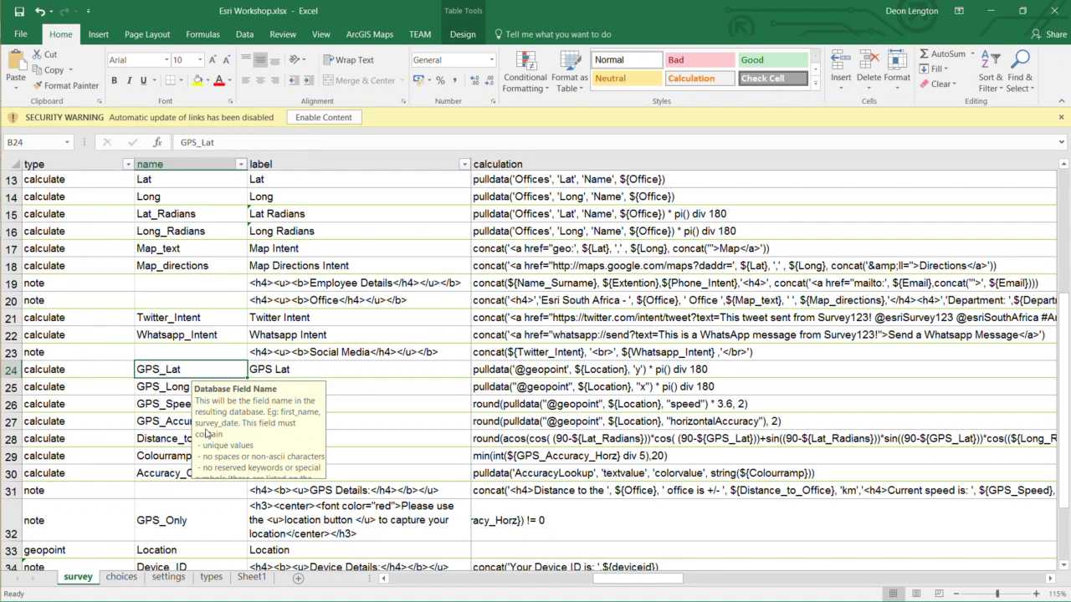
{"action": "key", "text": "Right"}
{"action": "key", "text": "Left"}
{"action": "key", "text": "Down"}
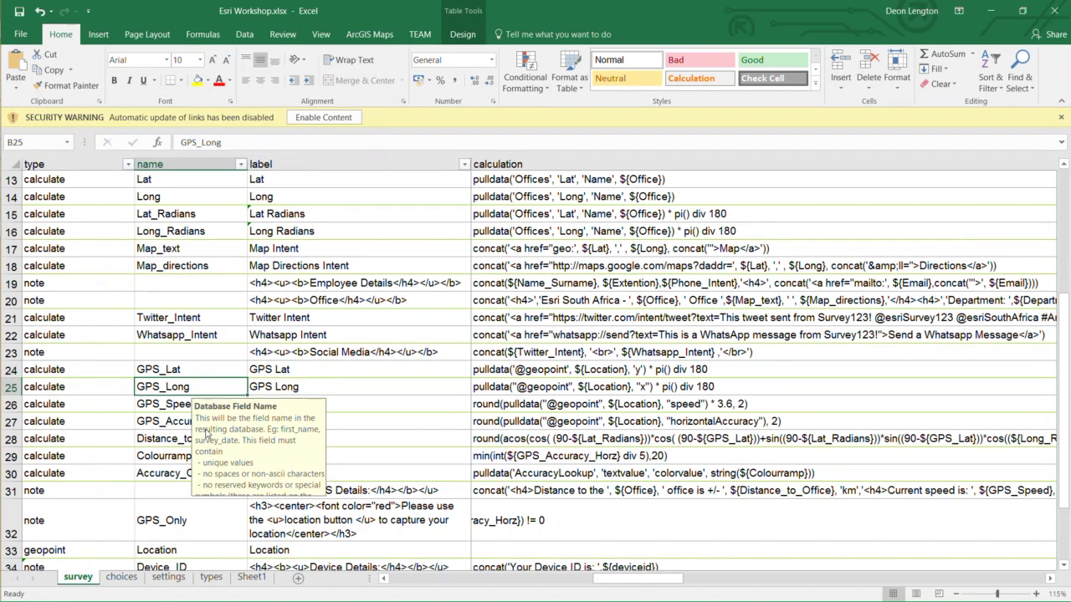
Examine the GPS_Lat calculation in M24 and highlight its pi() div 180 part.
{"action": "key", "text": "Right"}
{"action": "key", "text": "Right"}
{"action": "key", "text": "Right"}
{"action": "key", "text": "Right"}
{"action": "key", "text": "Right"}
{"action": "key", "text": "Right"}
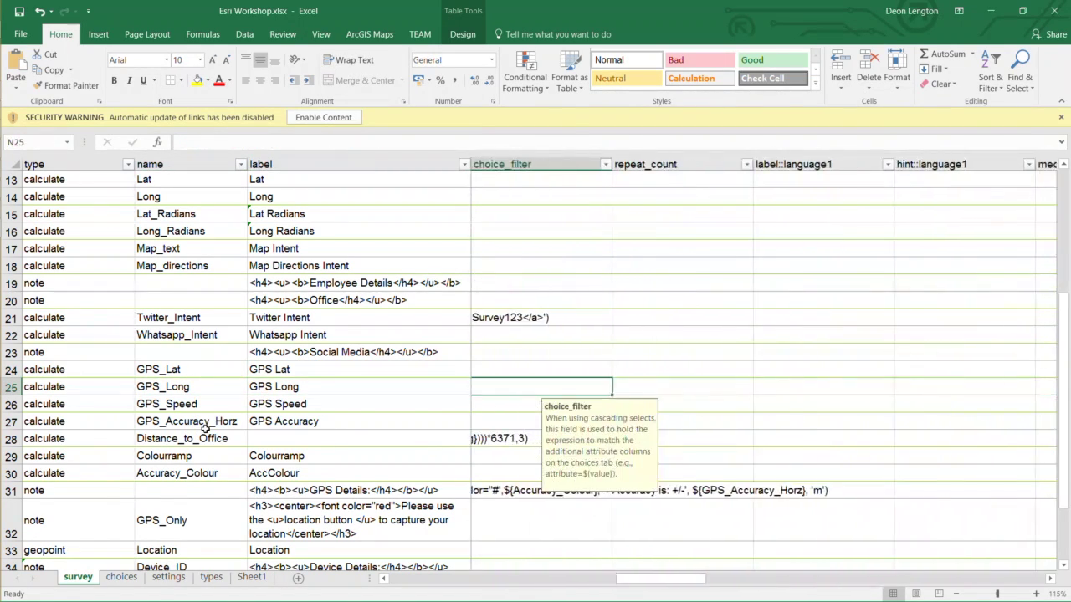
{"action": "key", "text": "Left"}
{"action": "key", "text": "Up"}
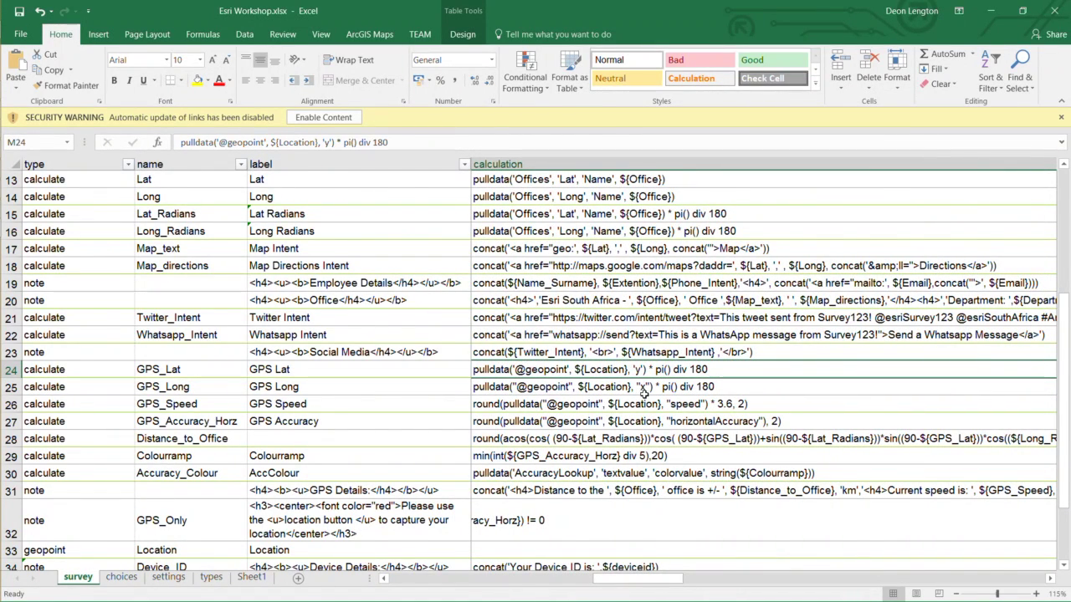
{"action": "double_click", "coordinate": [529, 369]}
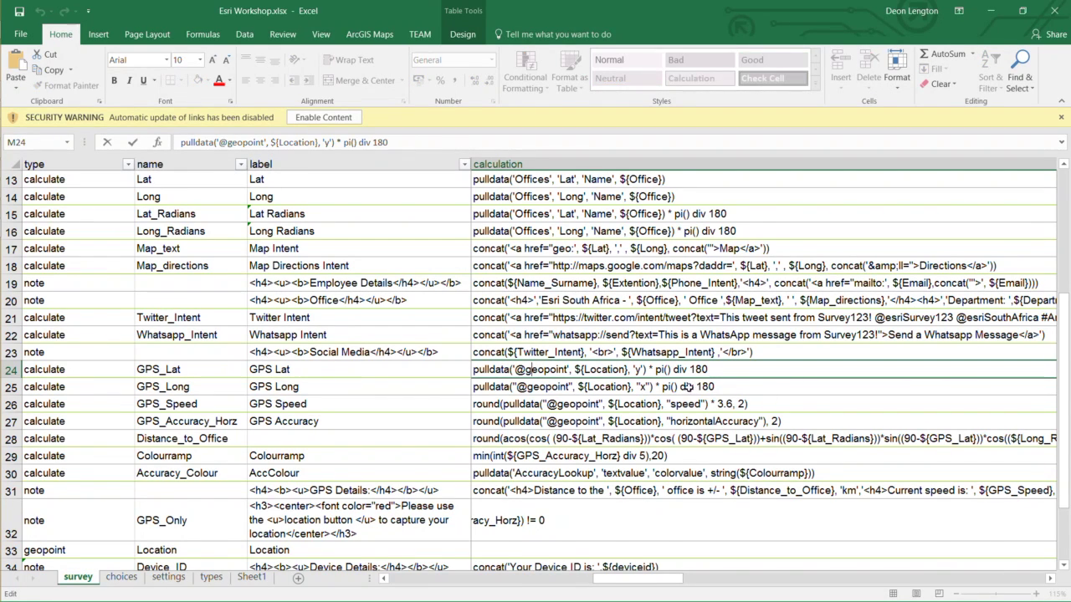
{"action": "left_click_drag", "start_coordinate": [652, 369], "coordinate": [745, 377]}
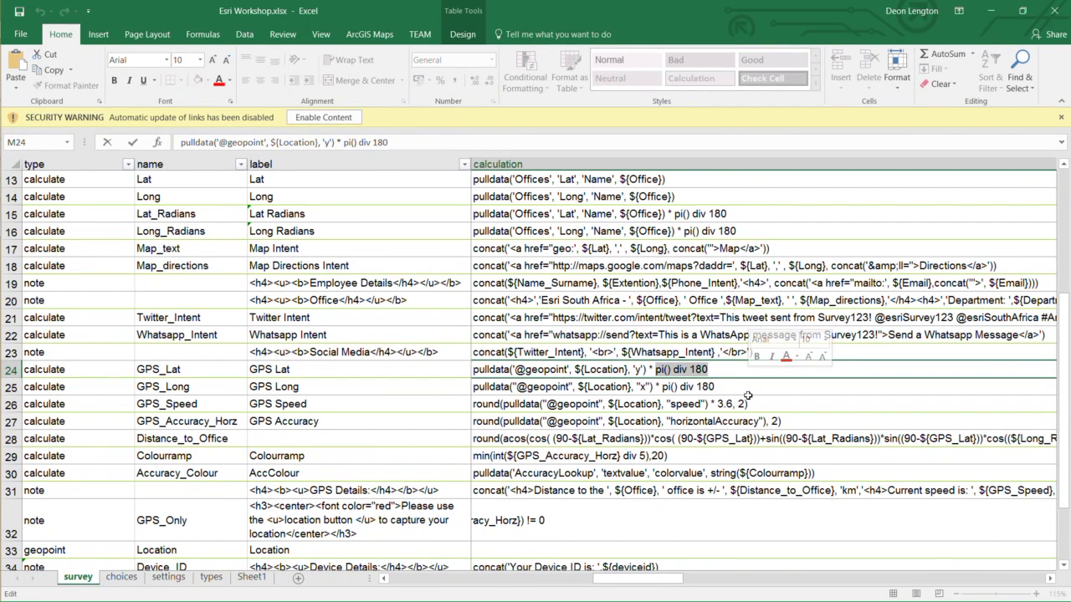
Examine the GPS_Speed calculation in M26 and the Distance_to_Office formula in M28.
{"action": "left_click", "coordinate": [734, 403]}
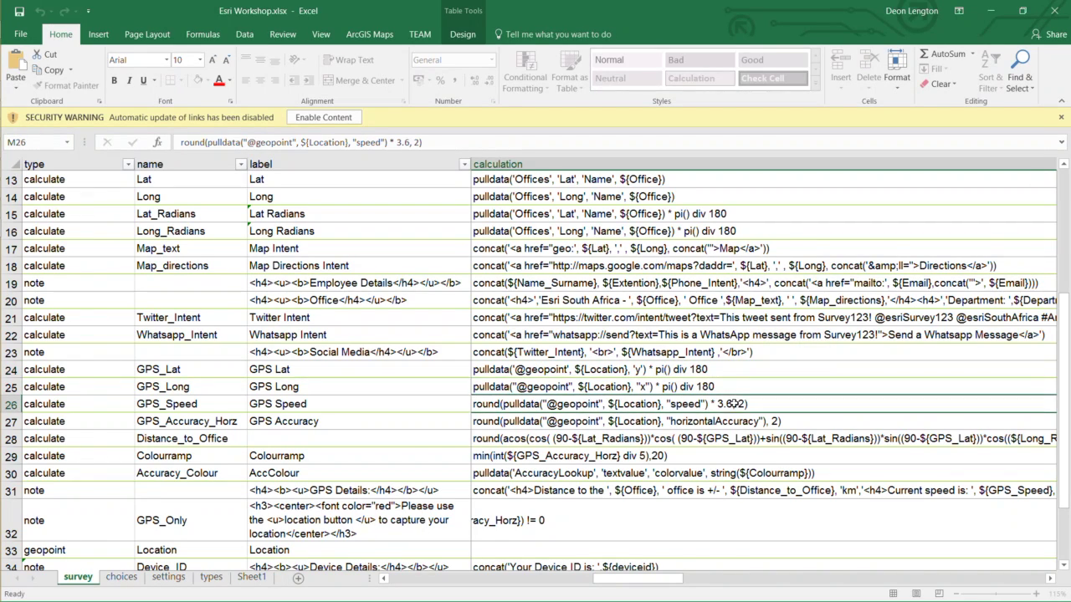
{"action": "scroll", "coordinate": [720, 414], "scroll_direction": "down", "scroll_amount": 1}
{"action": "left_click", "coordinate": [523, 387]}
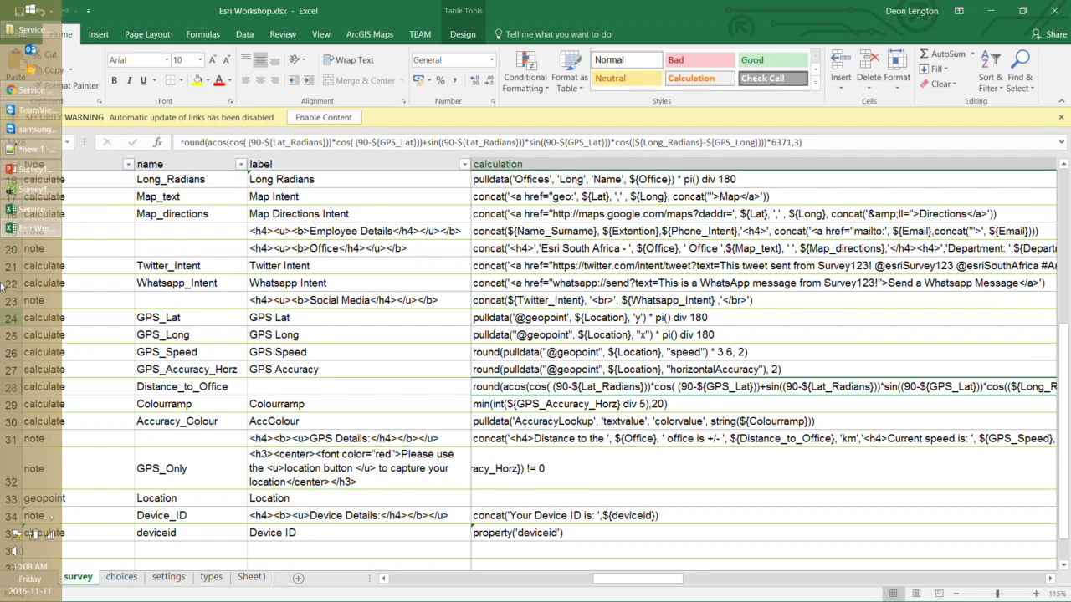
Switch through Survey123 Connect to the remote phone view and look over the Employee Lookup form from its GPS details up to the surname question.
{"action": "left_click", "coordinate": [20, 190]}
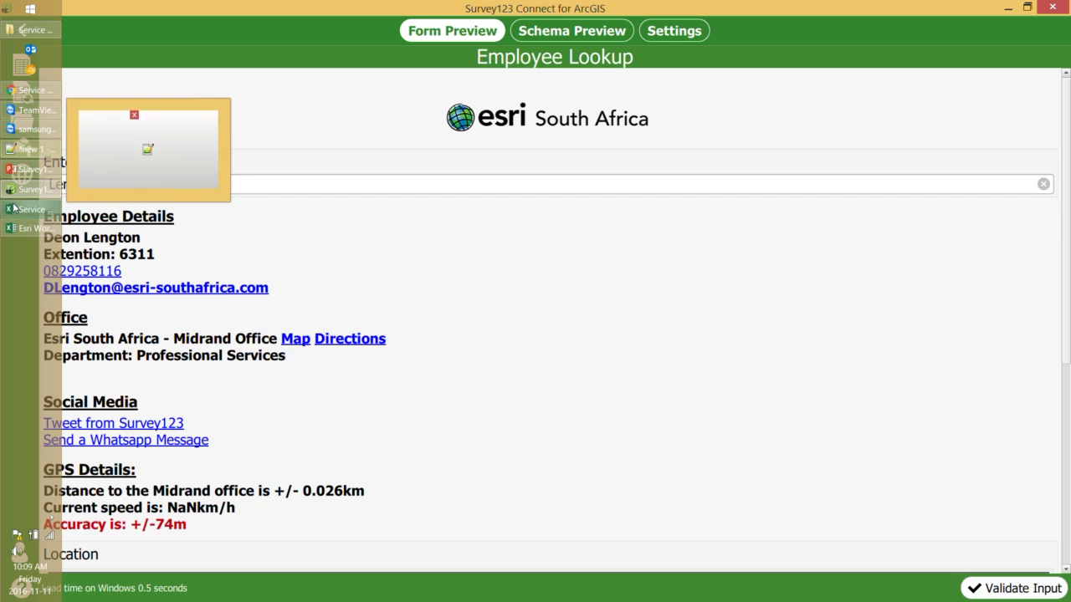
{"action": "mouse_move", "coordinate": [18, 184]}
{"action": "left_click", "coordinate": [25, 110]}
{"action": "left_click", "coordinate": [25, 128]}
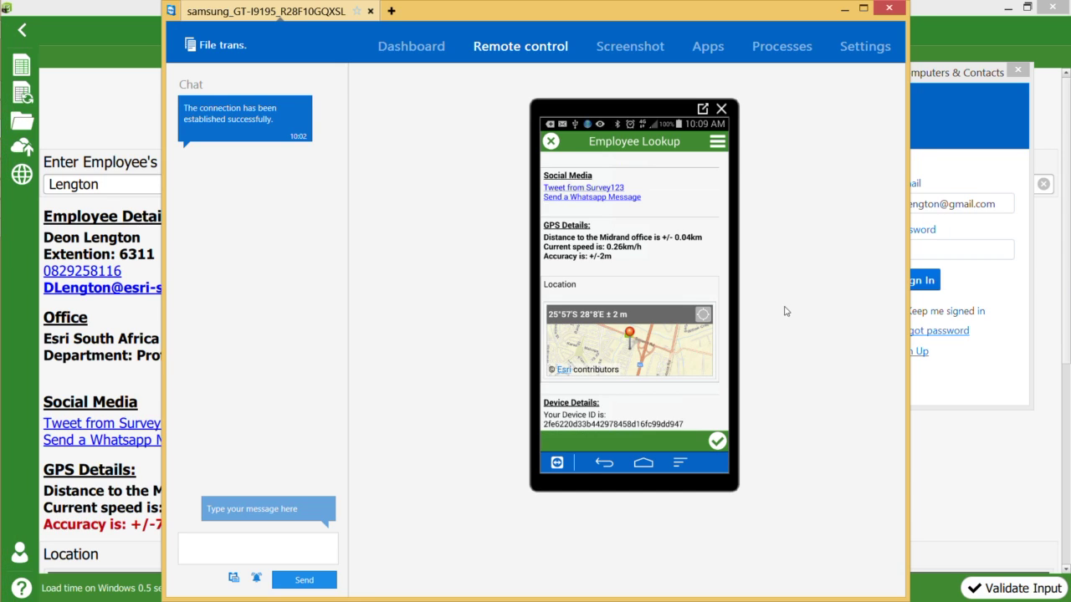
{"action": "scroll", "coordinate": [693, 353], "scroll_direction": "down", "scroll_amount": 2}
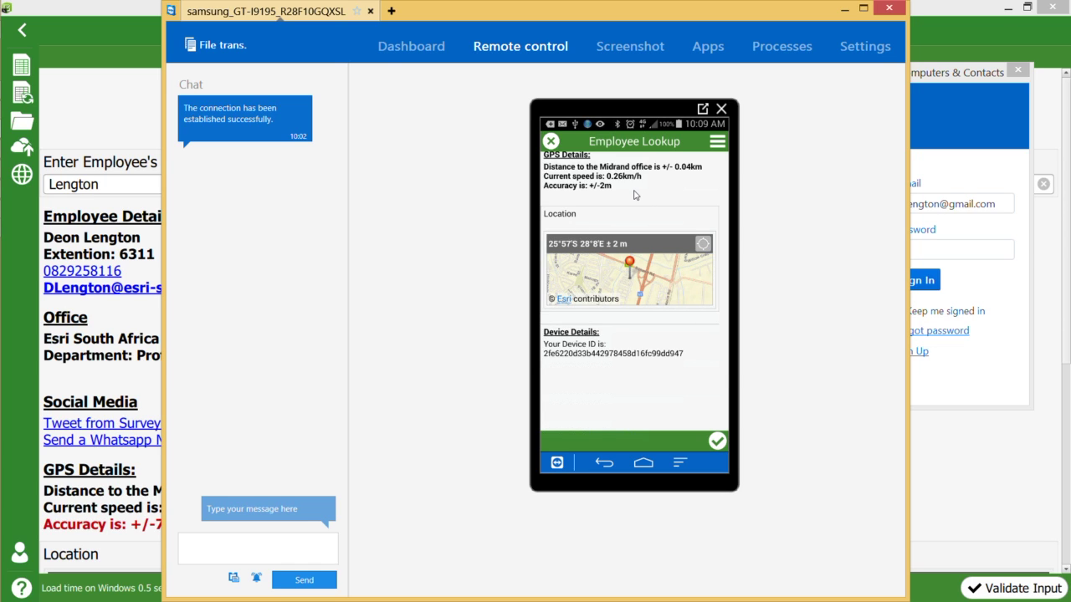
{"action": "scroll", "coordinate": [634, 195], "scroll_direction": "up", "scroll_amount": 5}
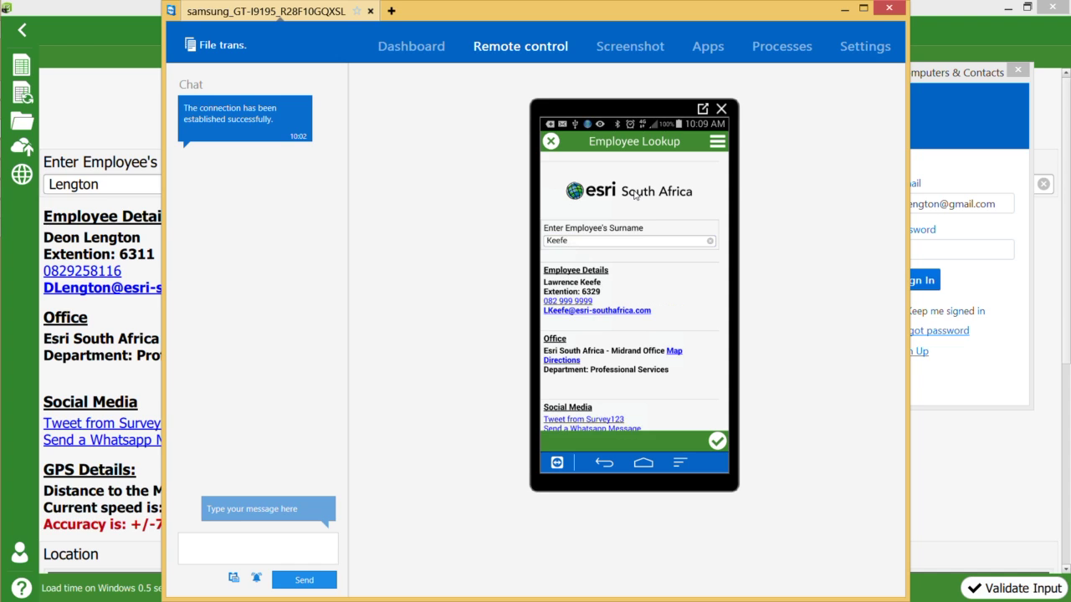
Replace the surname in the phone's Employee Lookup form with another employee's surname to look up their details.
{"action": "key", "text": "BackSpace"}
{"action": "key", "text": "BackSpace"}
{"action": "key", "text": "BackSpace"}
{"action": "key", "text": "BackSpace"}
{"action": "key", "text": "BackSpace"}
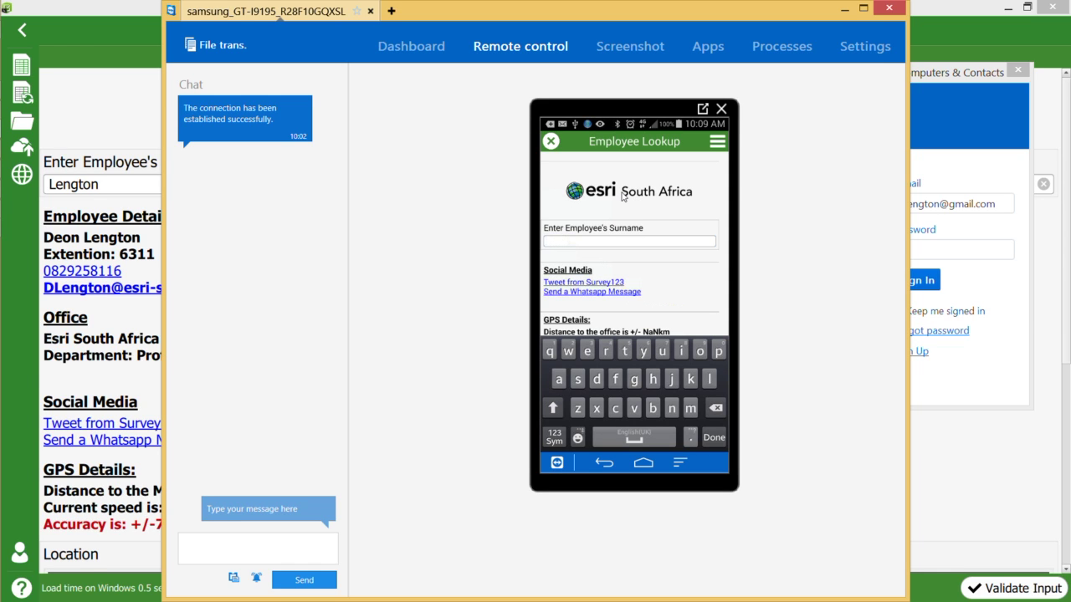
{"action": "type", "text": "Terblanche"}
{"action": "key", "text": "Return"}
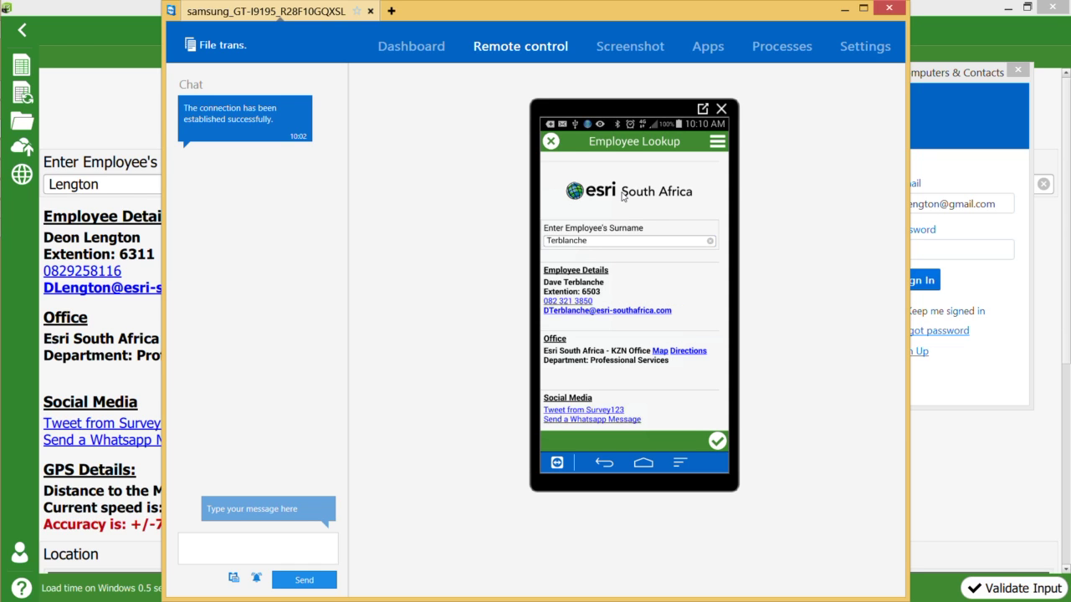
Examine the GPS details calculated for the looked-up employee's office on the phone form.
{"action": "scroll", "coordinate": [622, 197], "scroll_direction": "down", "scroll_amount": 10}
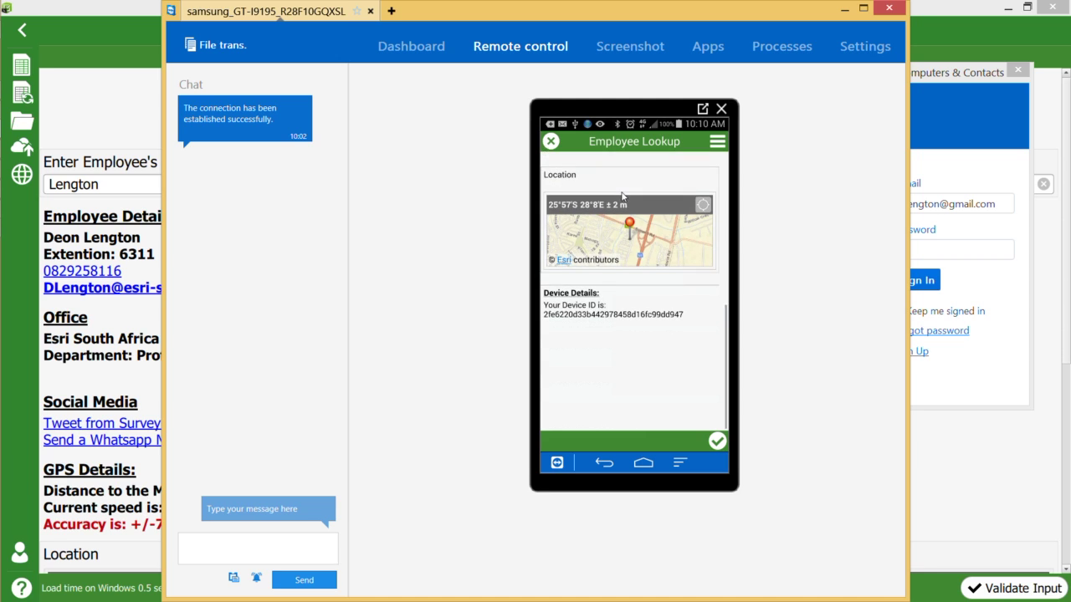
{"action": "scroll", "coordinate": [623, 197], "scroll_direction": "up", "scroll_amount": 3}
{"action": "scroll", "coordinate": [623, 196], "scroll_direction": "up", "scroll_amount": 2}
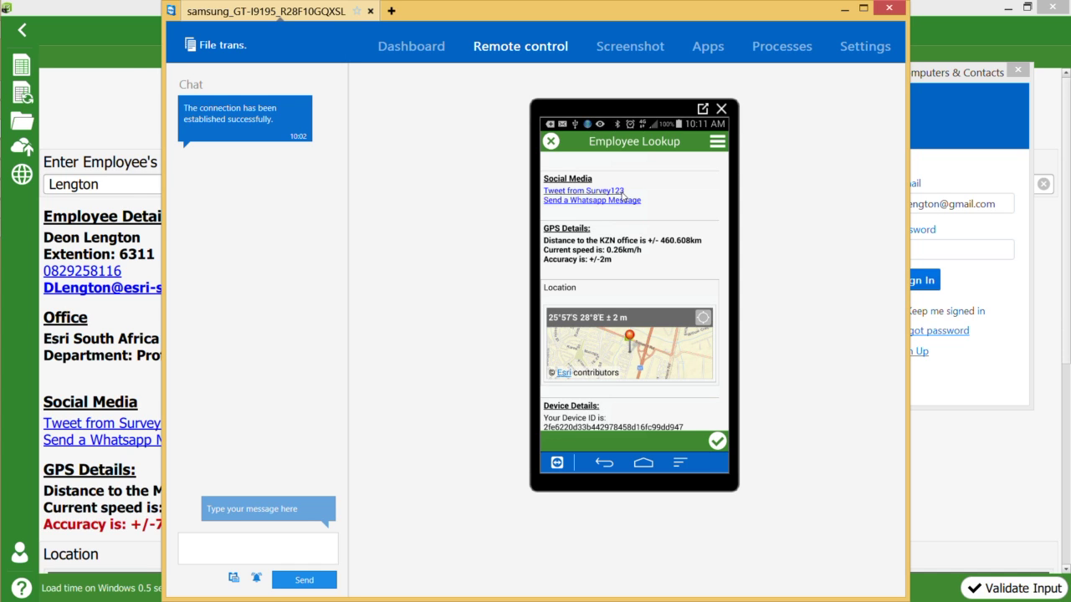
Switch to the Service Delivery workbook in Excel and point out the required values for Location in G2 and Service_Category in G5.
{"action": "mouse_move", "coordinate": [3, 159]}
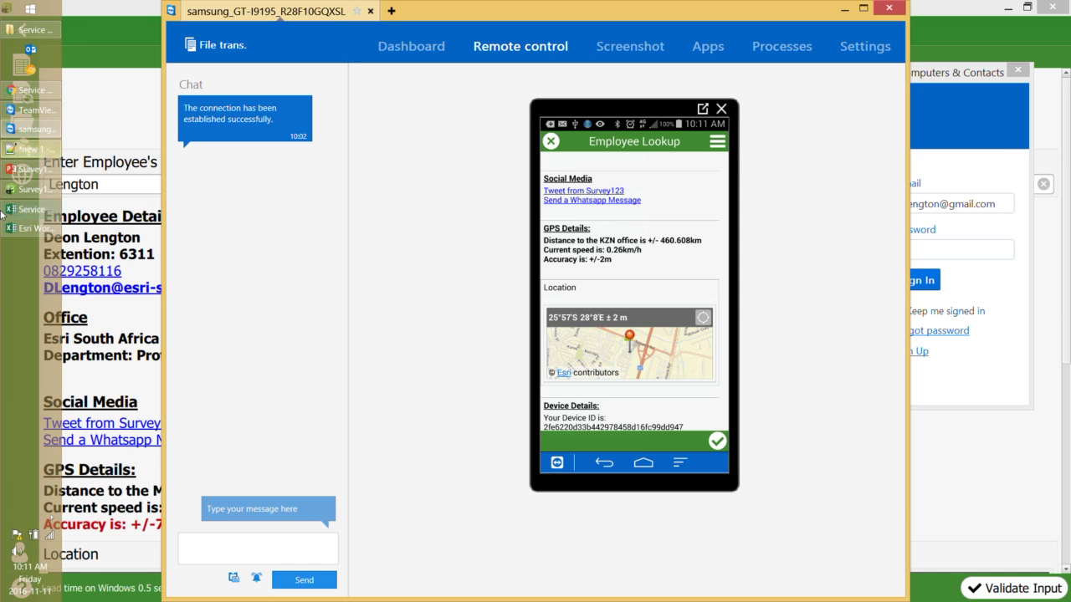
{"action": "left_click", "coordinate": [29, 209]}
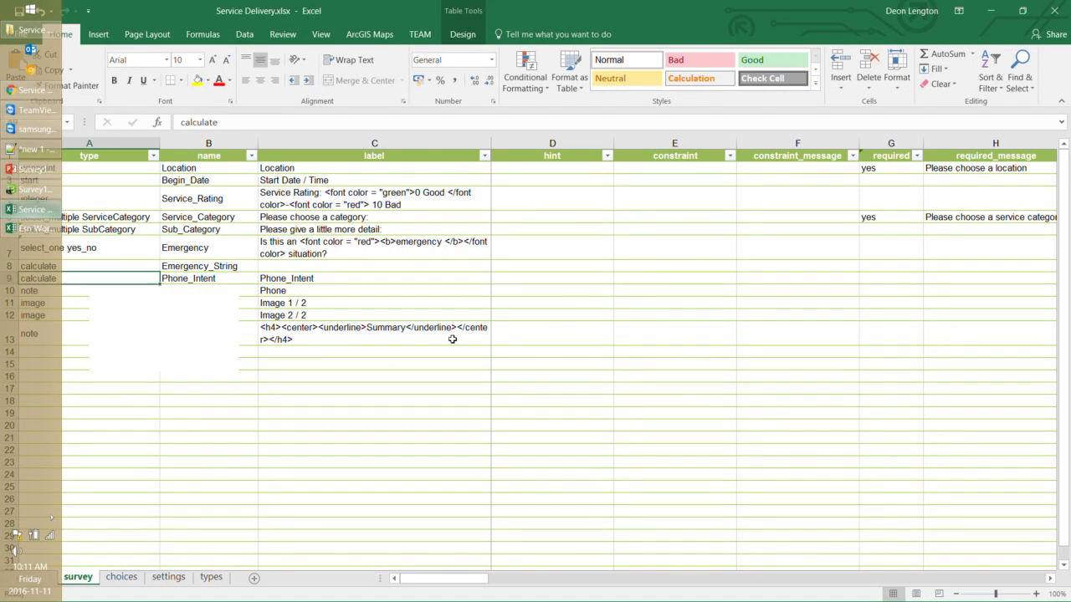
{"action": "left_click", "coordinate": [720, 182]}
{"action": "key", "text": "Right"}
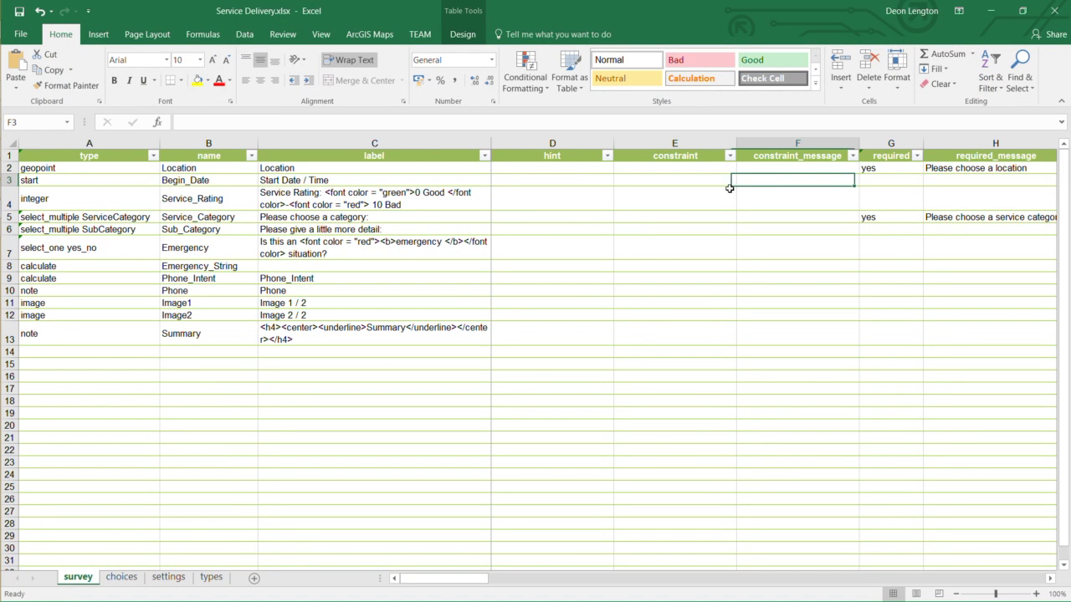
{"action": "key", "text": "Up"}
{"action": "key", "text": "Right"}
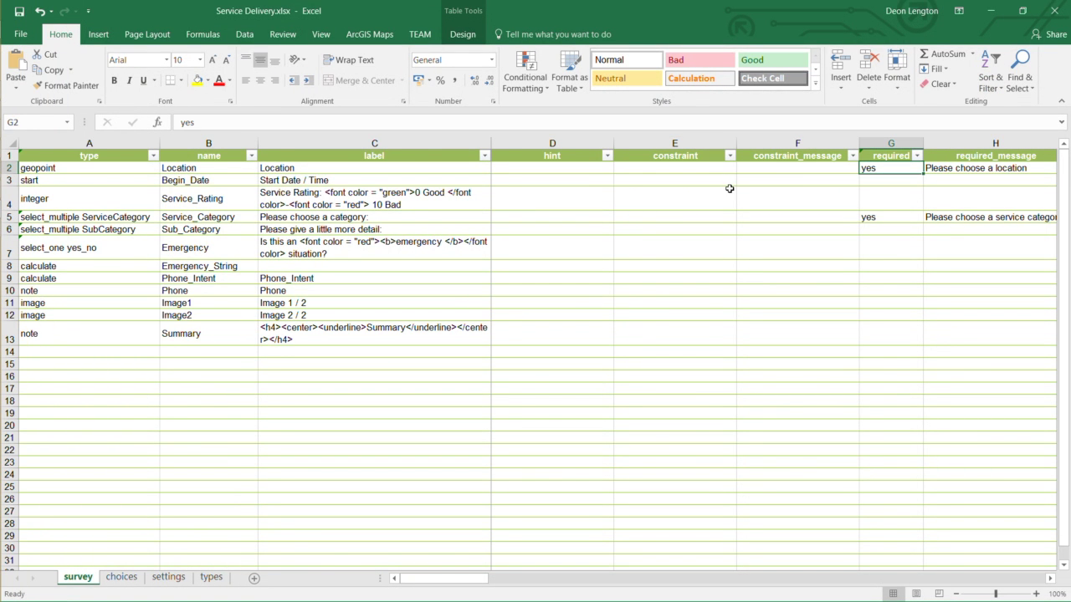
{"action": "key", "text": "Down"}
{"action": "key", "text": "Down"}
{"action": "key", "text": "Down"}
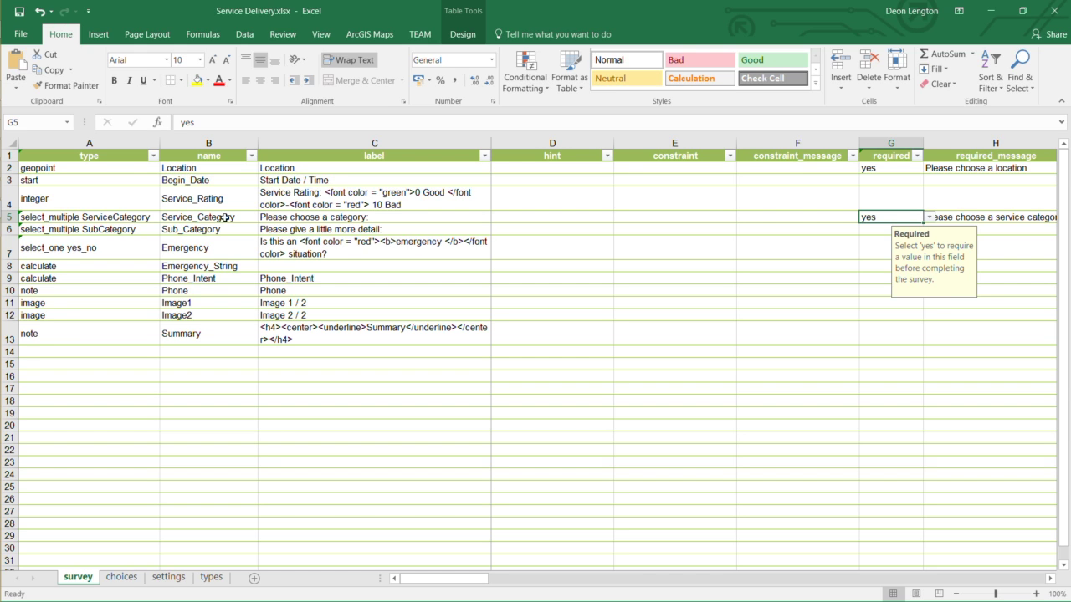
Return to Survey123 Connect, view the Esri South Africa logo full size, and go back to the Employee Lookup form preview.
{"action": "mouse_move", "coordinate": [3, 368]}
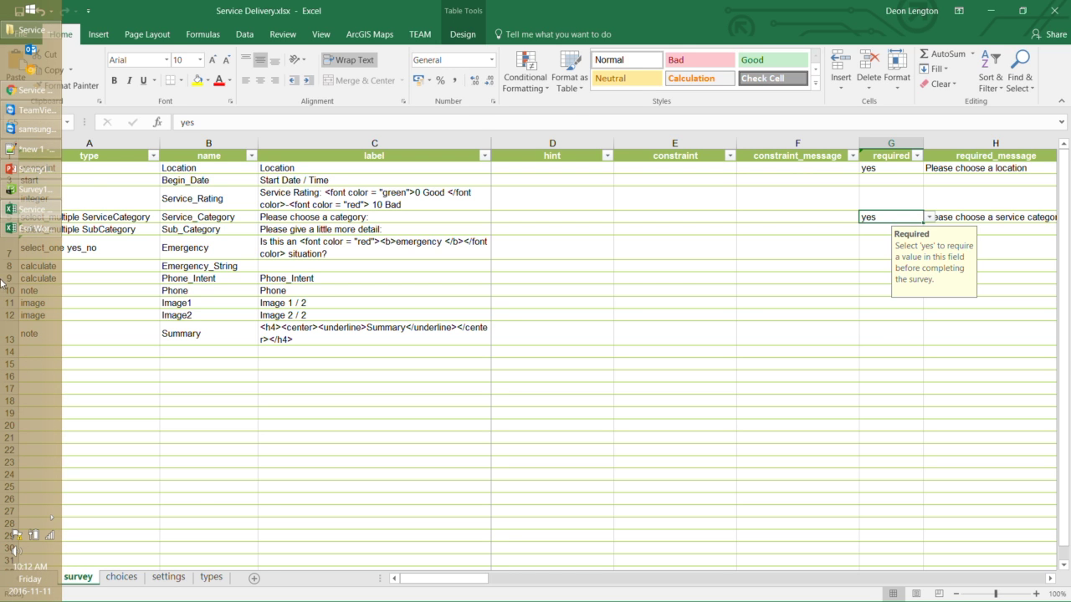
{"action": "left_click", "coordinate": [21, 192]}
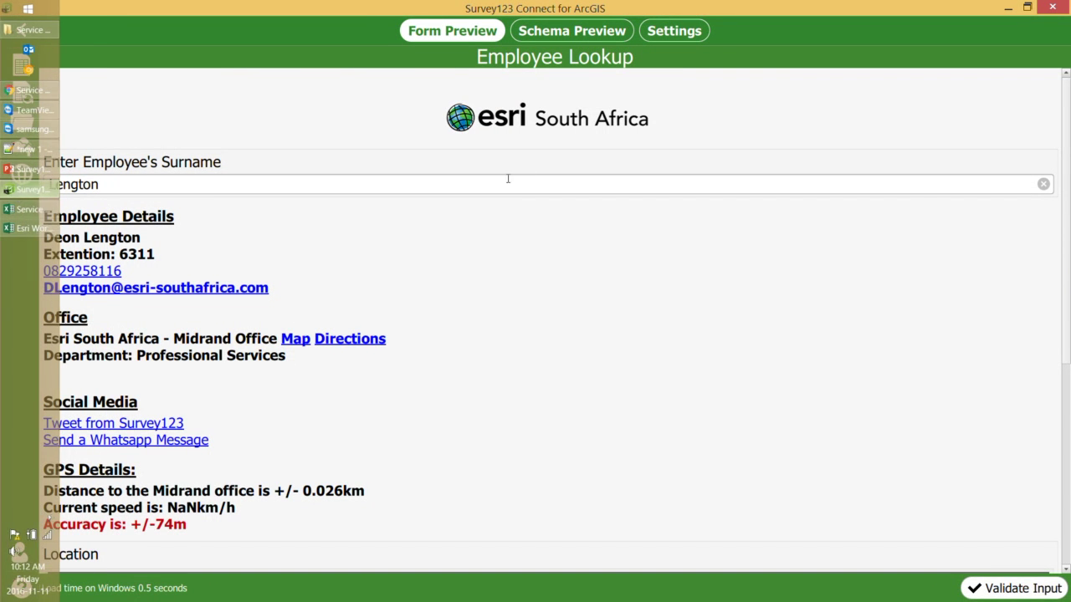
{"action": "left_click", "coordinate": [508, 124]}
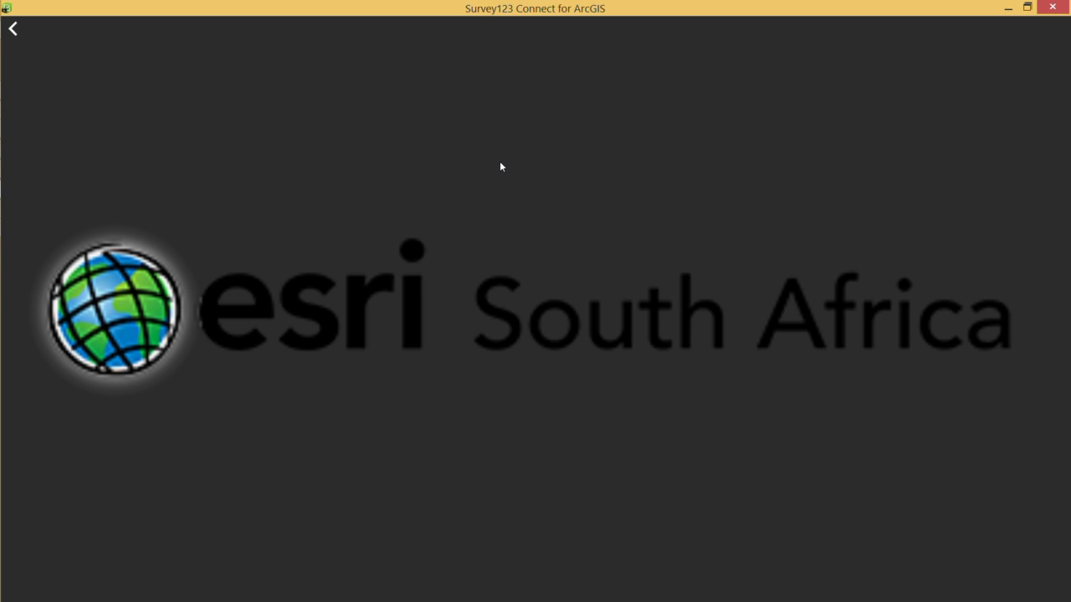
{"action": "left_click", "coordinate": [15, 31]}
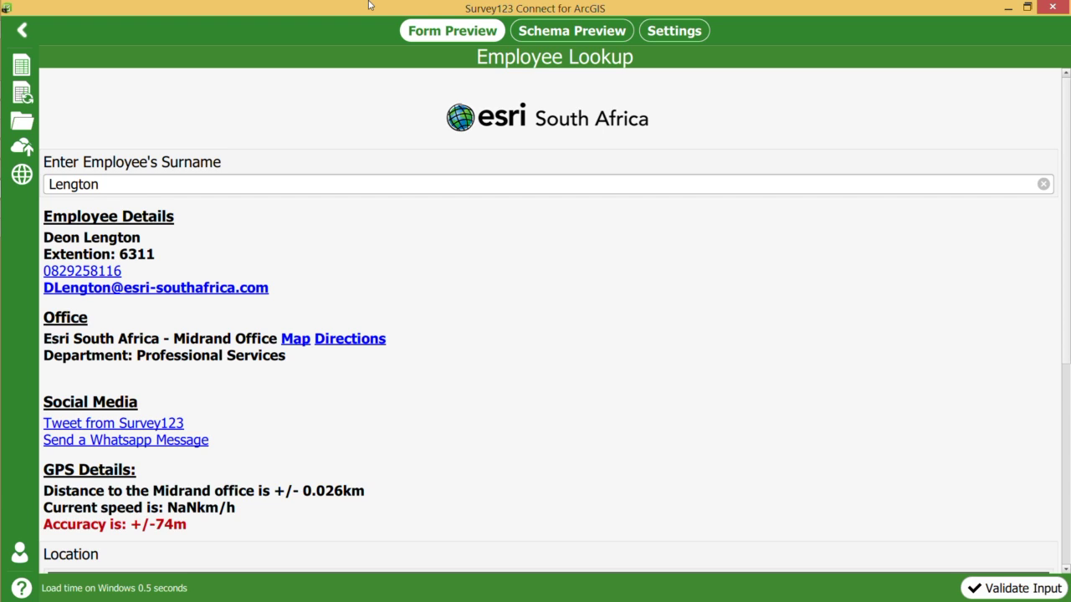
Close Survey123 Connect and the Service Delivery and Esri Workshop workbooks.
{"action": "left_click", "coordinate": [1056, 9]}
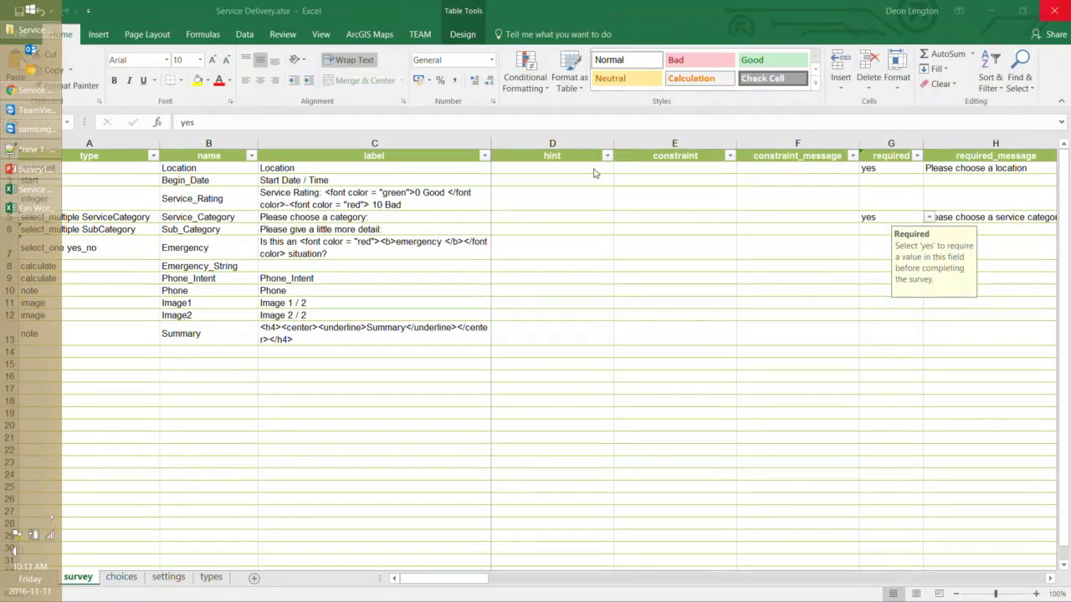
{"action": "left_click", "coordinate": [1056, 10]}
{"action": "left_click", "coordinate": [470, 336]}
{"action": "left_click", "coordinate": [1055, 10]}
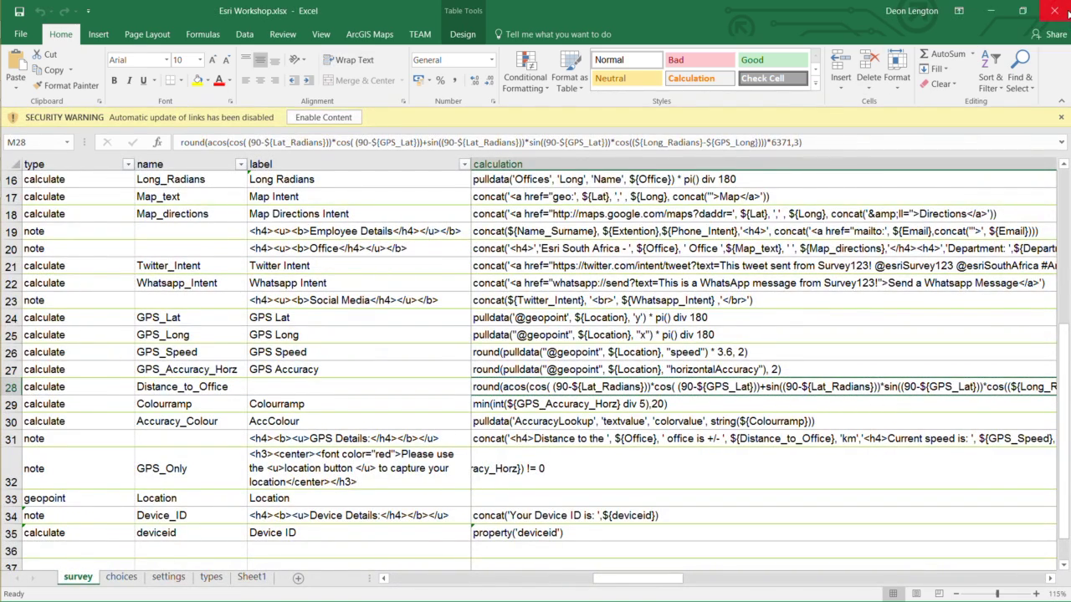
{"action": "left_click", "coordinate": [478, 328]}
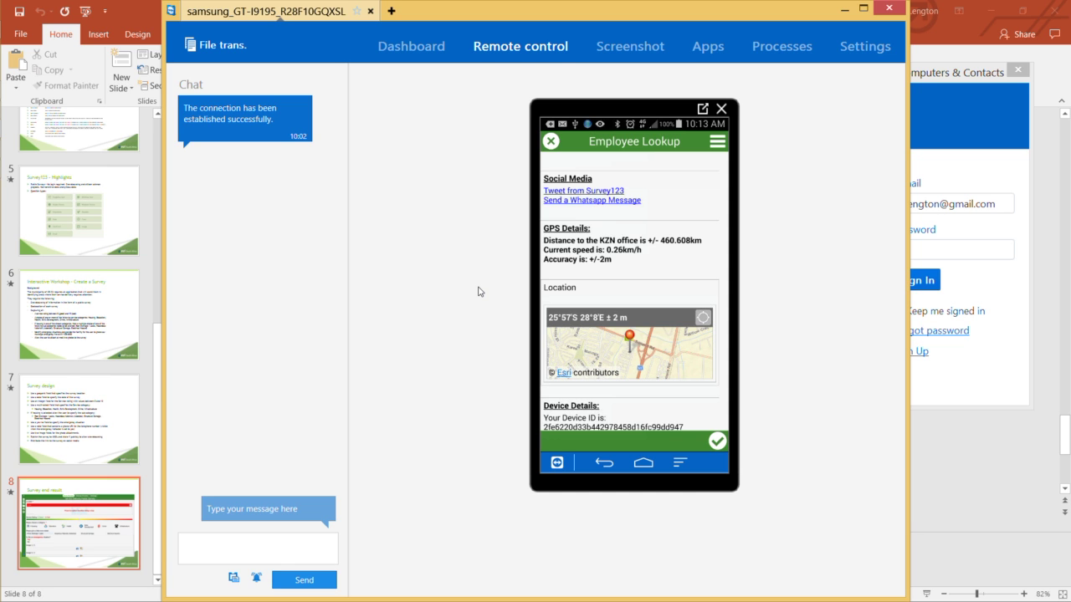
Minimize the phone's remote control window and prepare to switch to another open window.
{"action": "left_click", "coordinate": [844, 10]}
{"action": "mouse_move", "coordinate": [2, 224]}
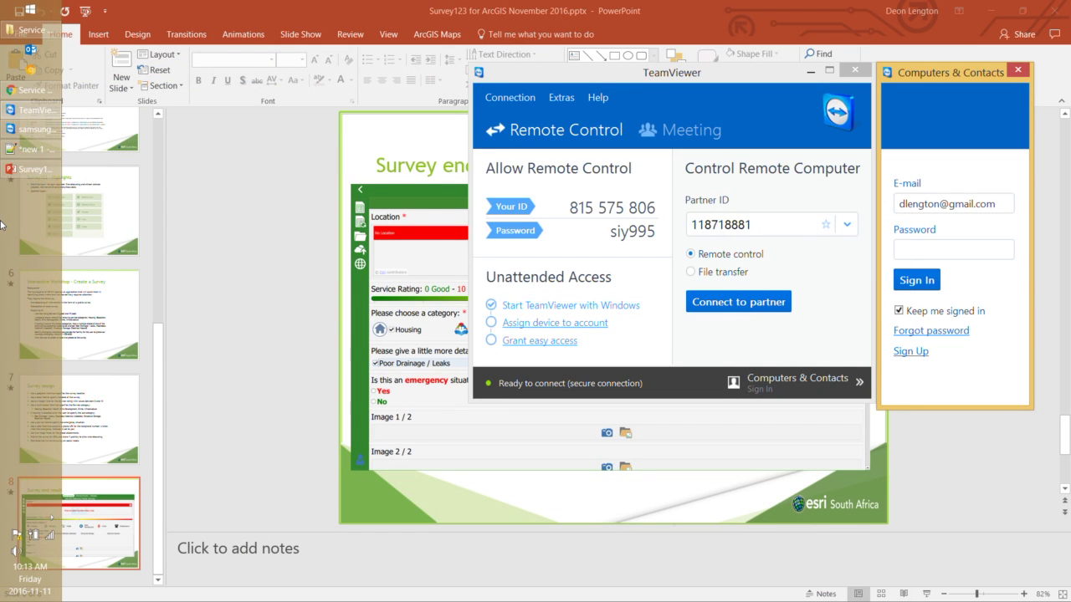
{"action": "mouse_move", "coordinate": [23, 159]}
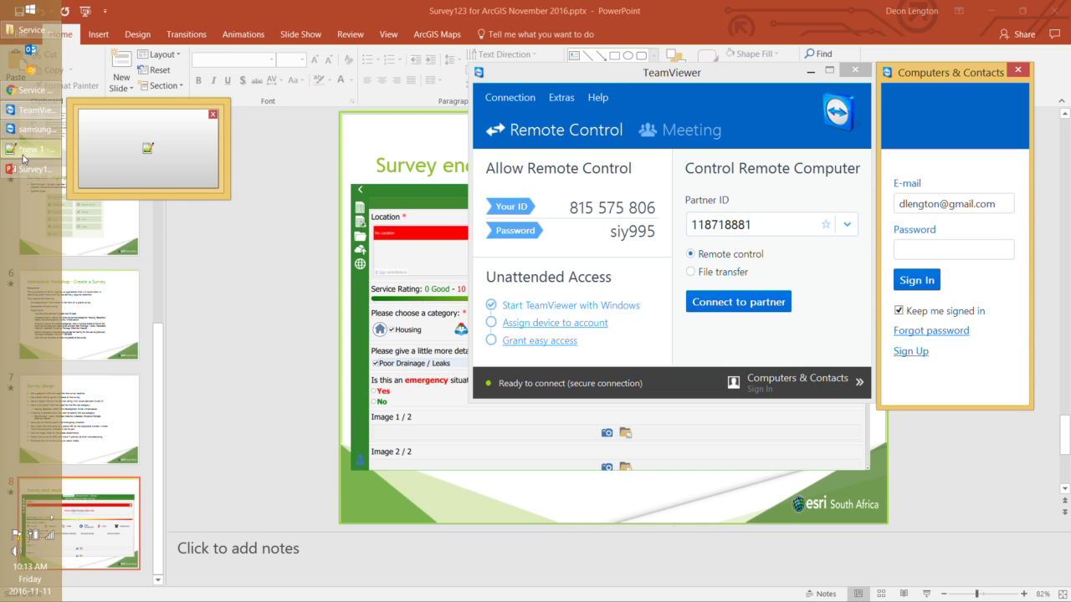